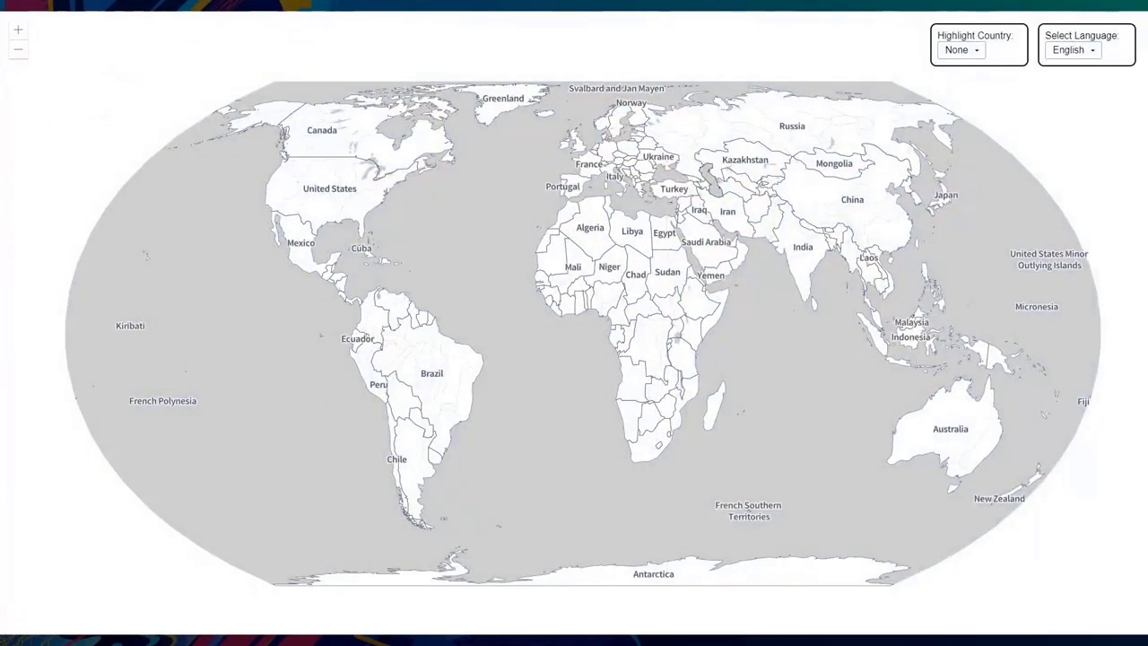
- Zoom the full-screen map to Europe and the Middle East, previewing Arabic, Chinese, Russian and English labels
key("F11")
left_click_drag(569, 133, 831, 310)
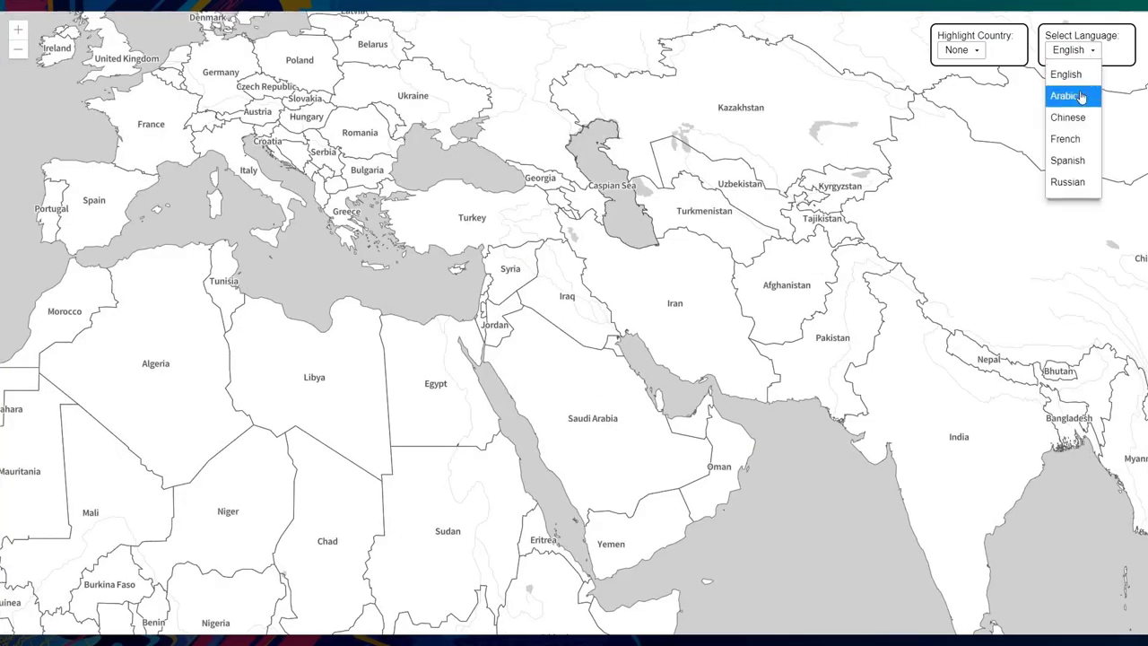
left_click(1081, 93)
left_click(1081, 52)
left_click(1069, 117)
left_click(1077, 51)
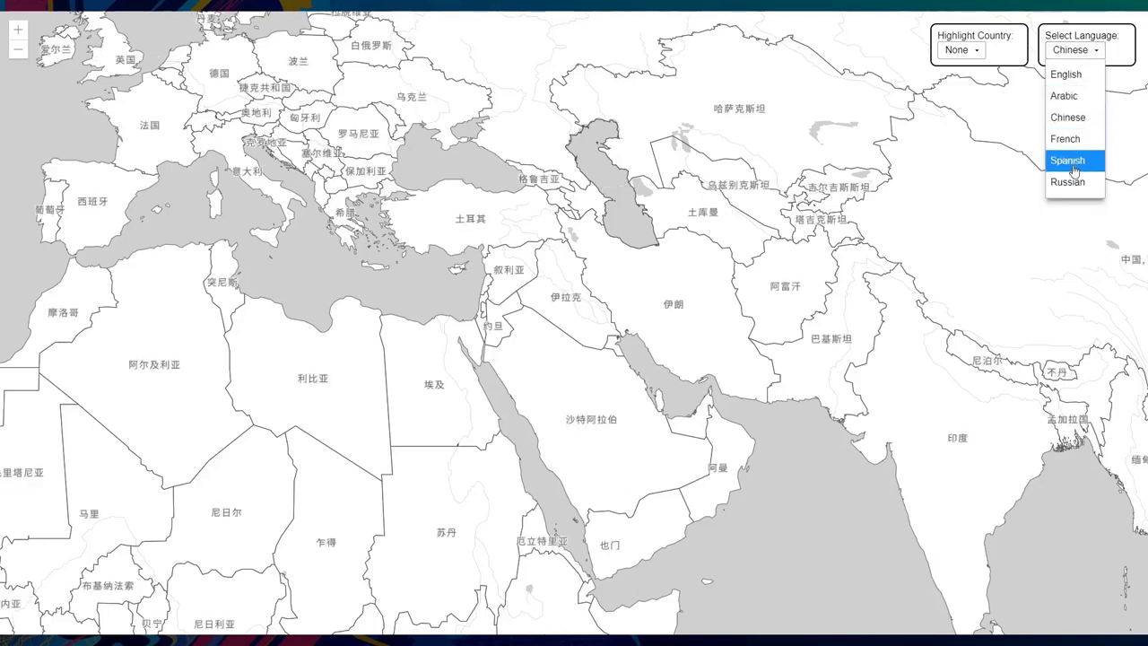
left_click(1067, 182)
left_click(1074, 53)
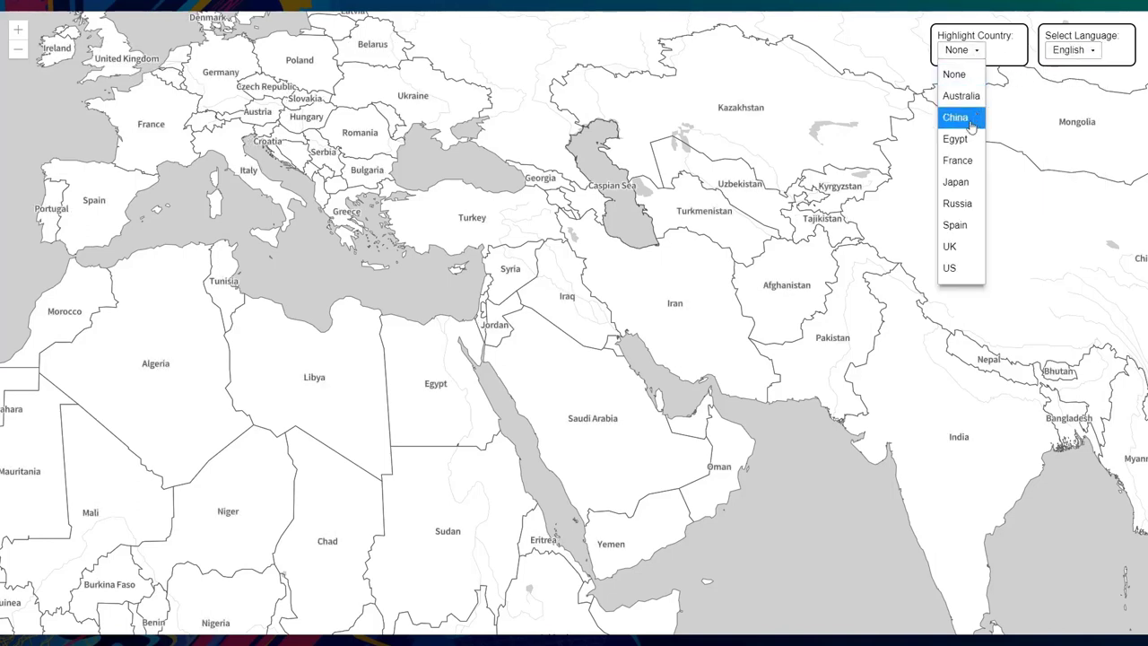
- Highlight Egypt with Arabic labels, then France with French labels
left_click(960, 136)
left_click(1061, 56)
left_click(1066, 95)
left_click(980, 56)
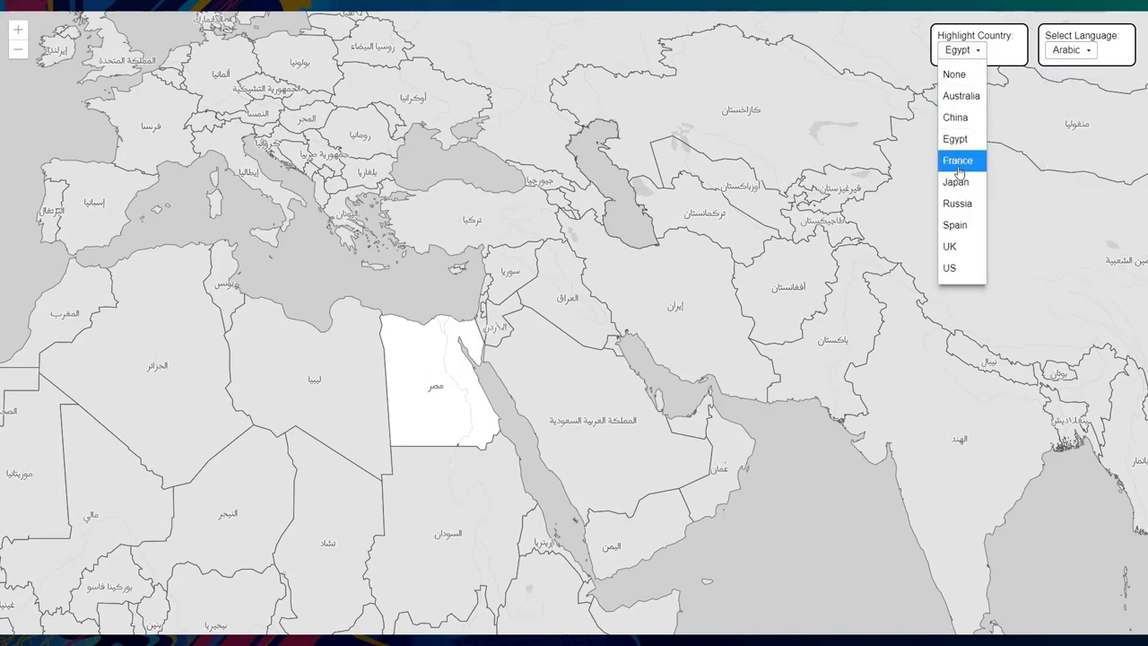
left_click(960, 159)
left_click(1061, 54)
left_click(1066, 138)
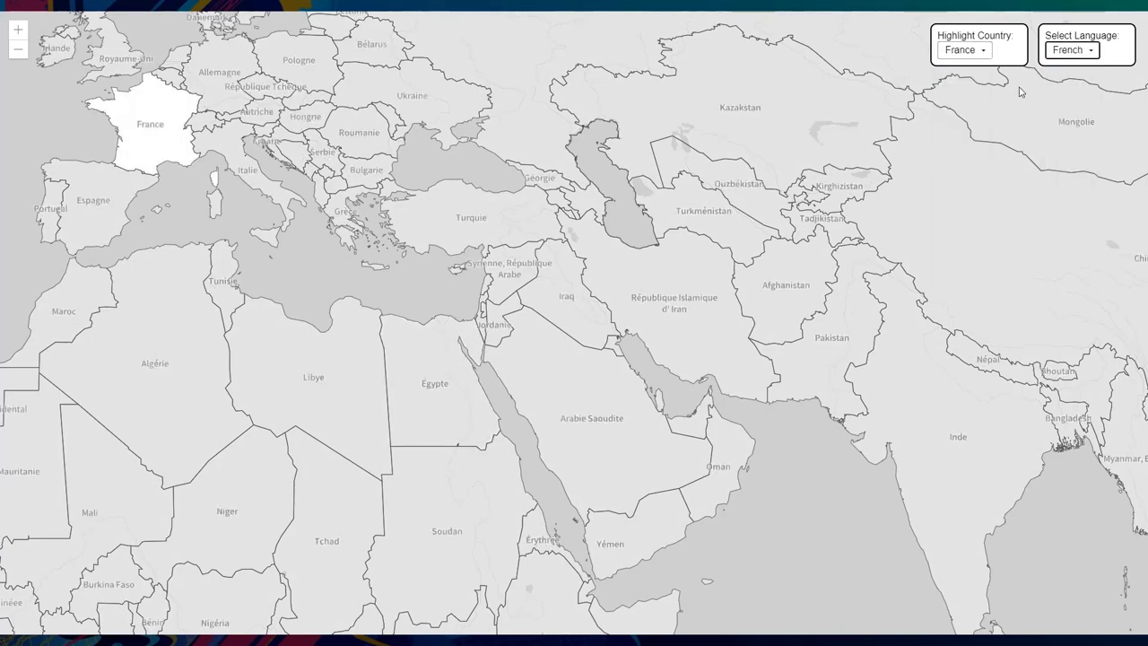
- Highlight Spain and switch the country labels to Spanish
left_click(982, 50)
left_click(981, 225)
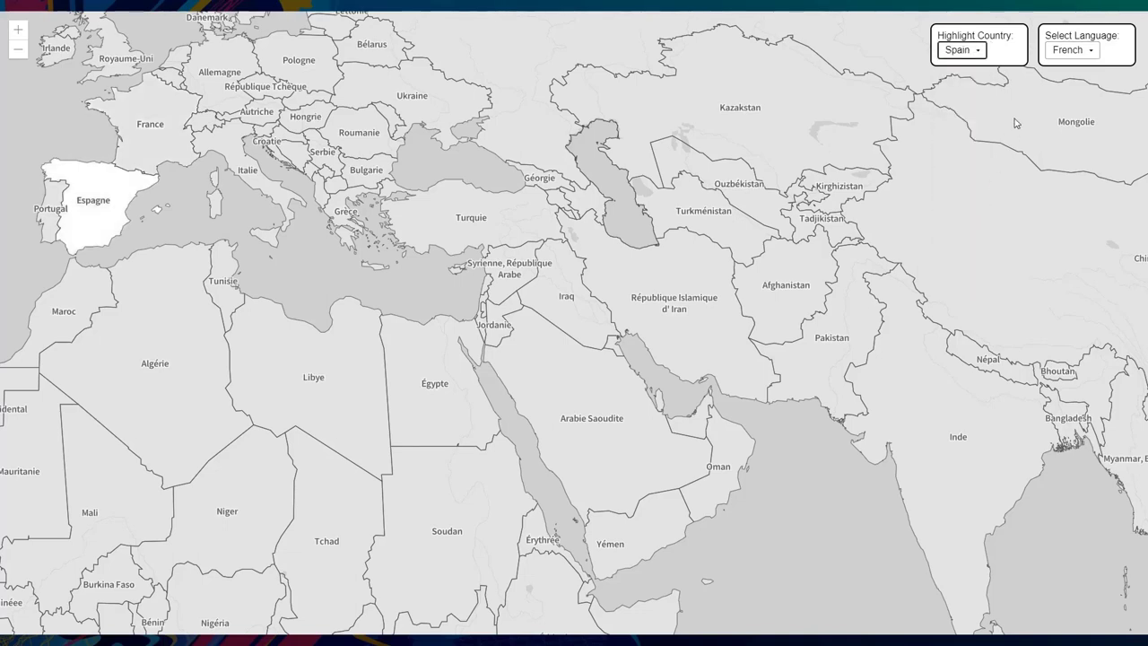
left_click(1063, 51)
left_click(1069, 162)
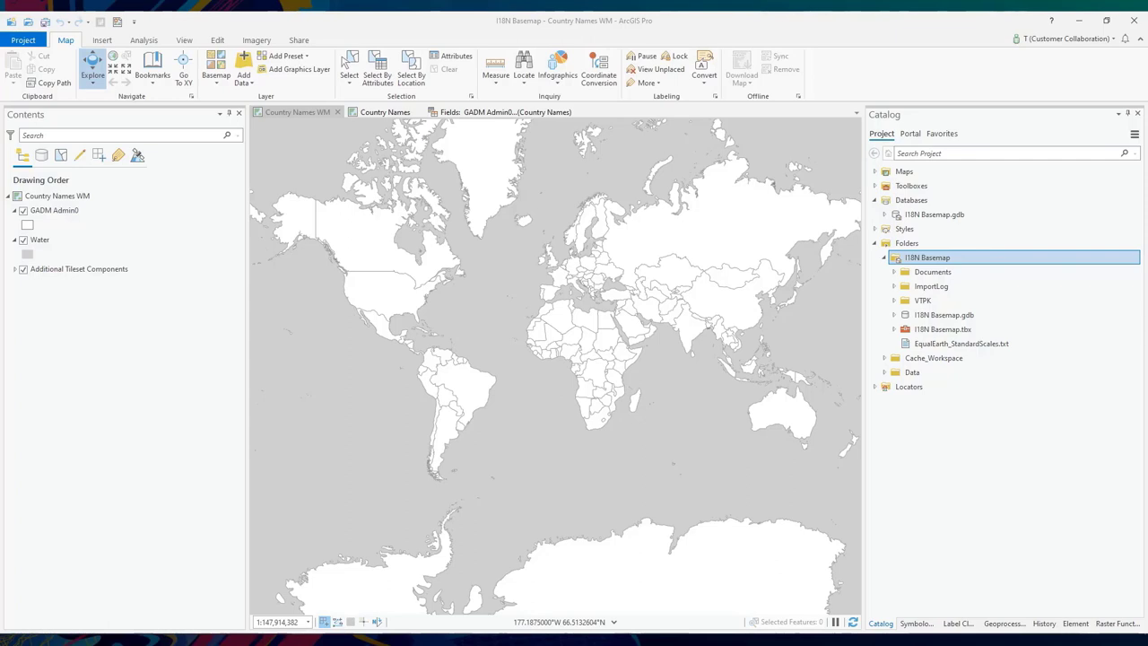
- On the Country Names map, untick Package for ArcGIS Online in Create Vector Tile Index and check the Equal Earth tiling scheme path
left_click(384, 112)
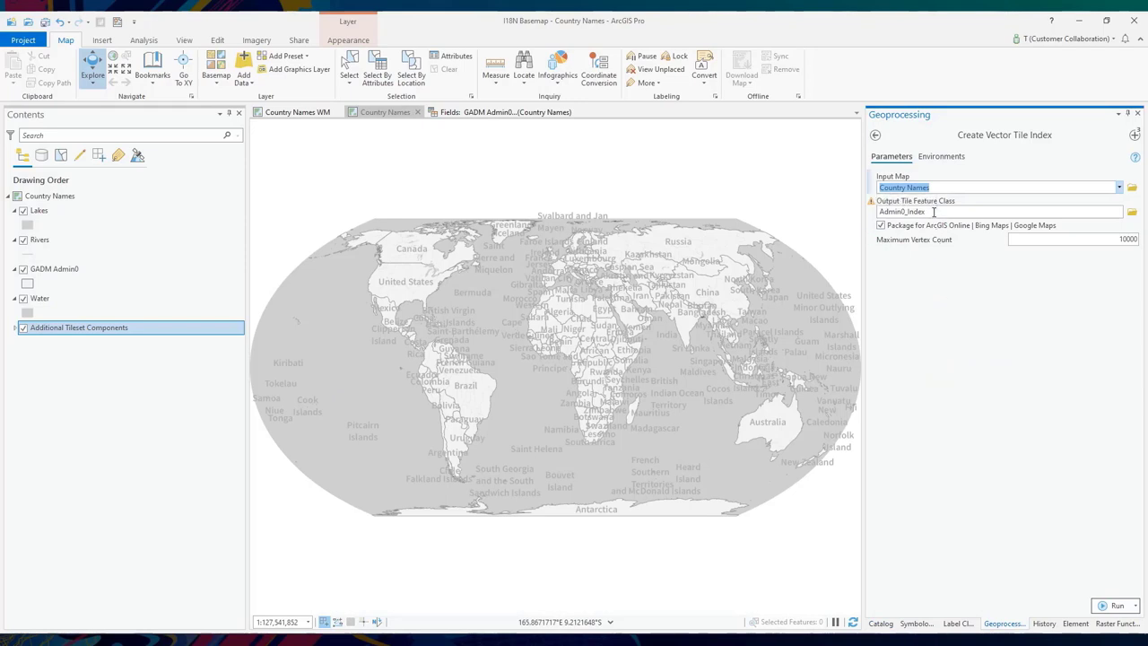
left_click(881, 226)
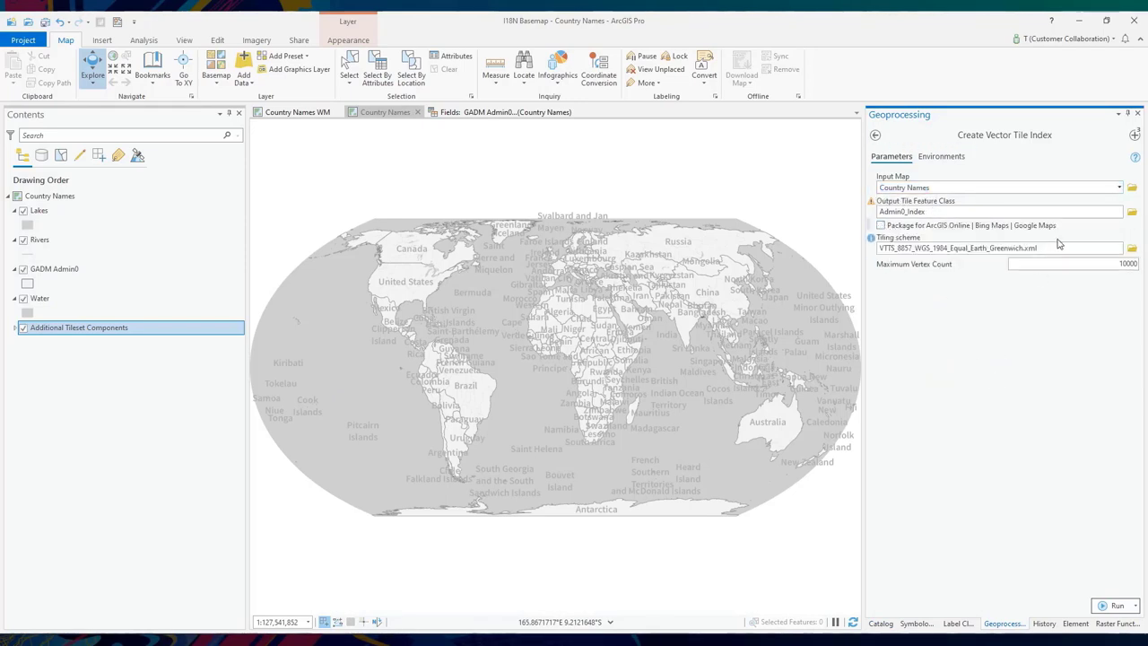
left_click(1059, 249)
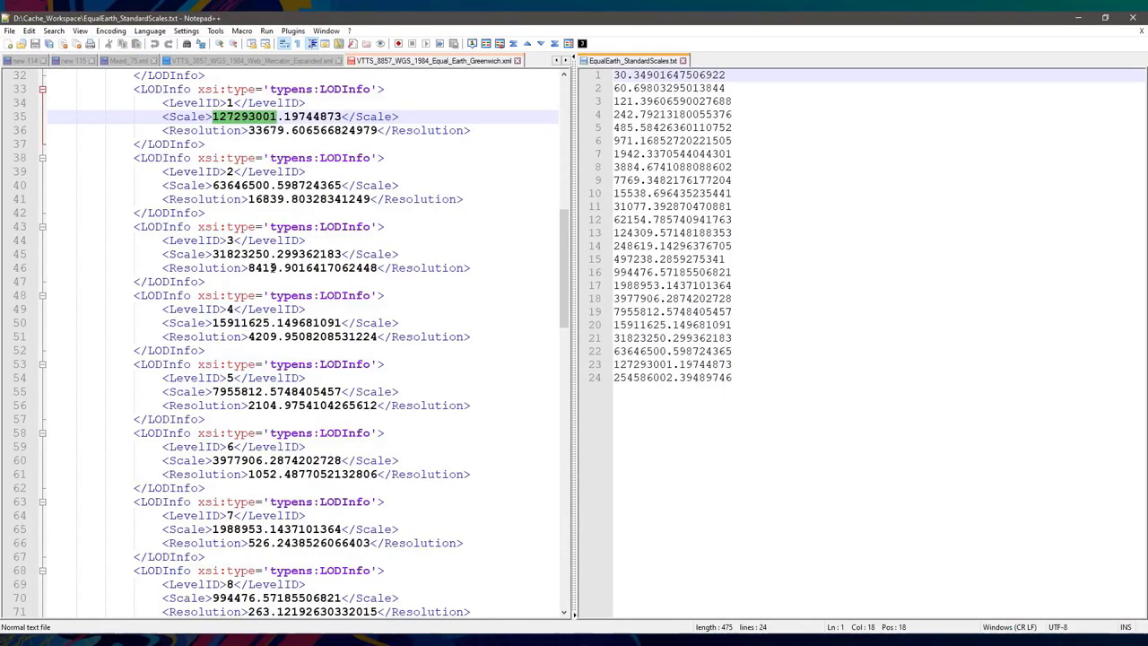
- Check that the XML's level 1 scale, 127293001.19744873, matches line 23 of EqualEarth_StandardScales.txt
key("F8")
double_click(200, 114)
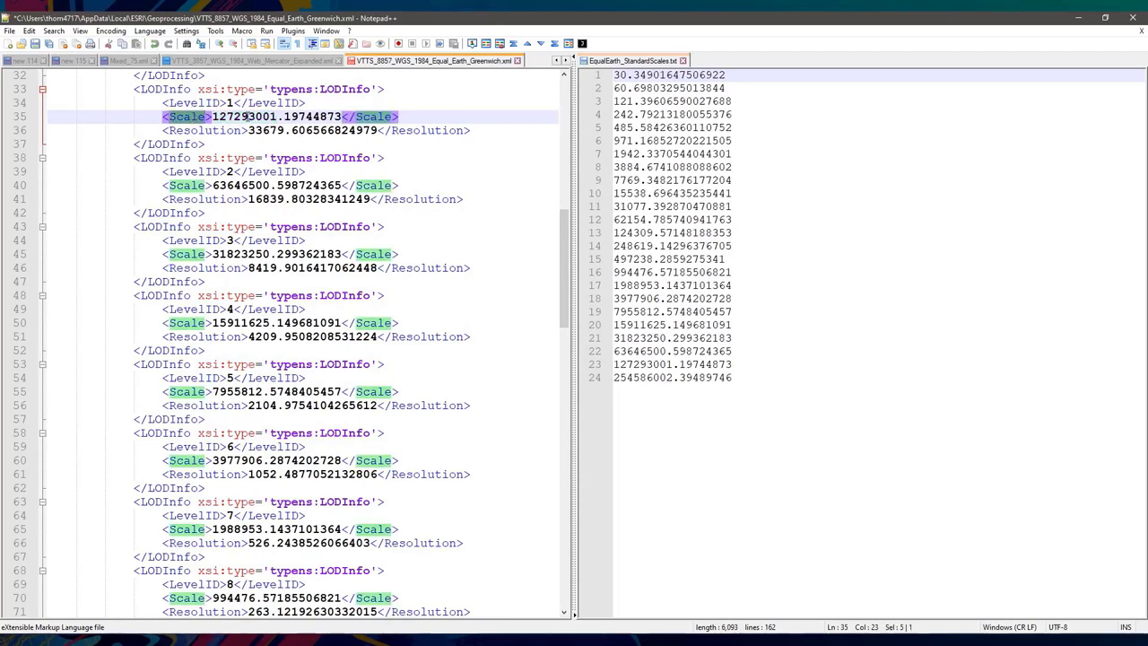
double_click(246, 117)
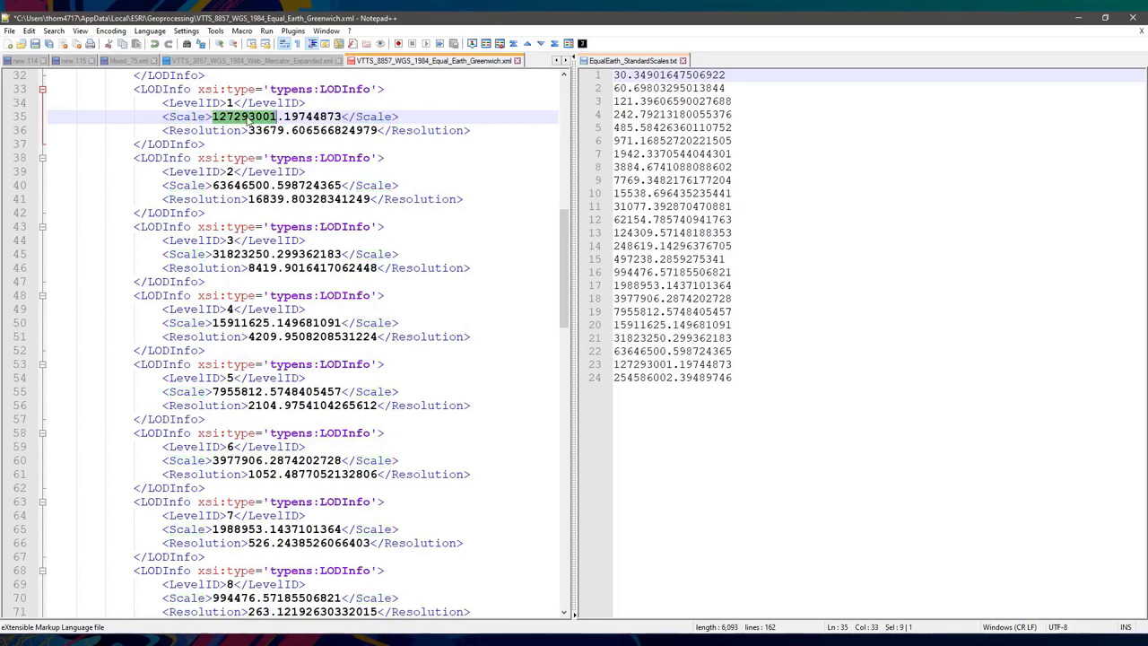
left_click(742, 383)
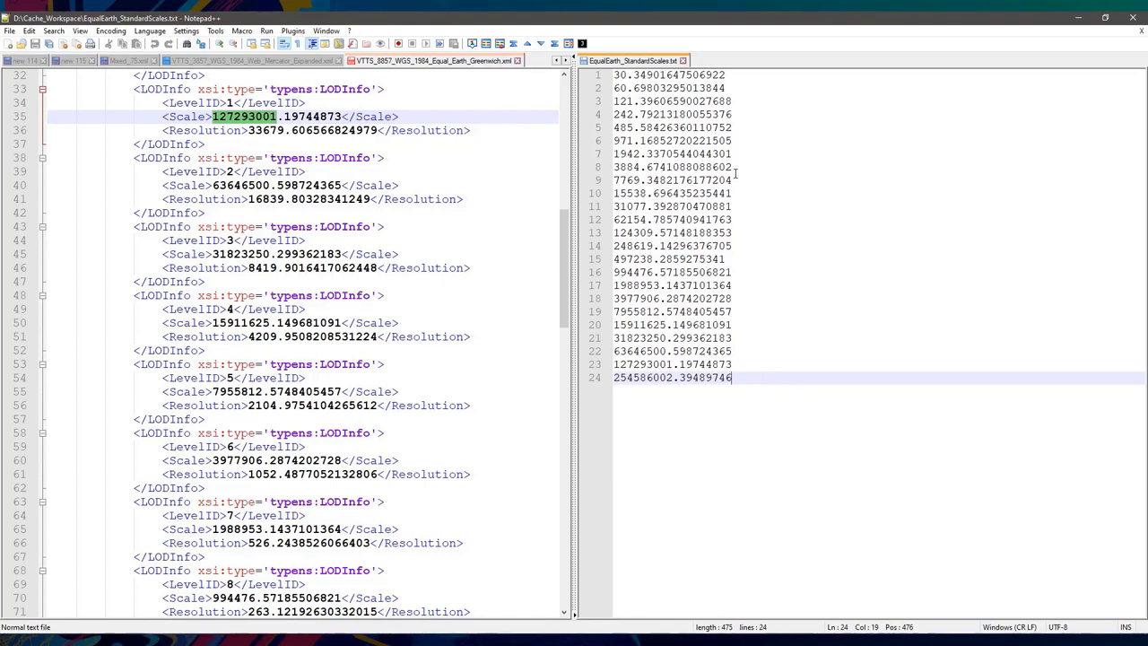
- Load EqualEarth_StandardScales.txt as the Country Names map's custom scale list and apply it
key("alt+Tab")
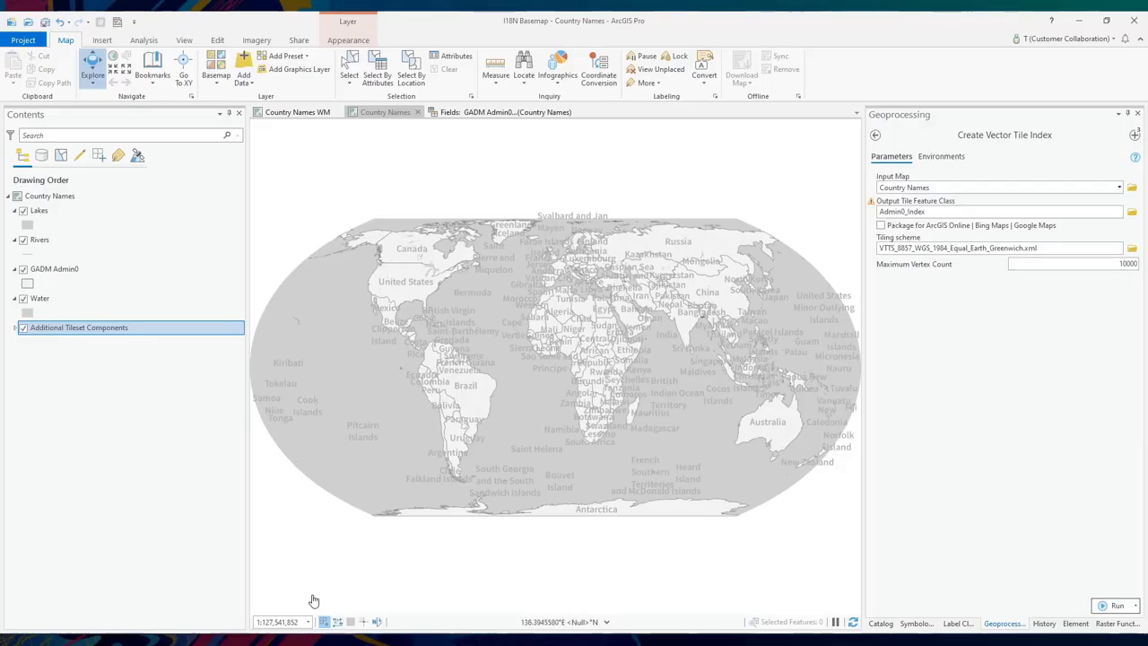
left_click(307, 620)
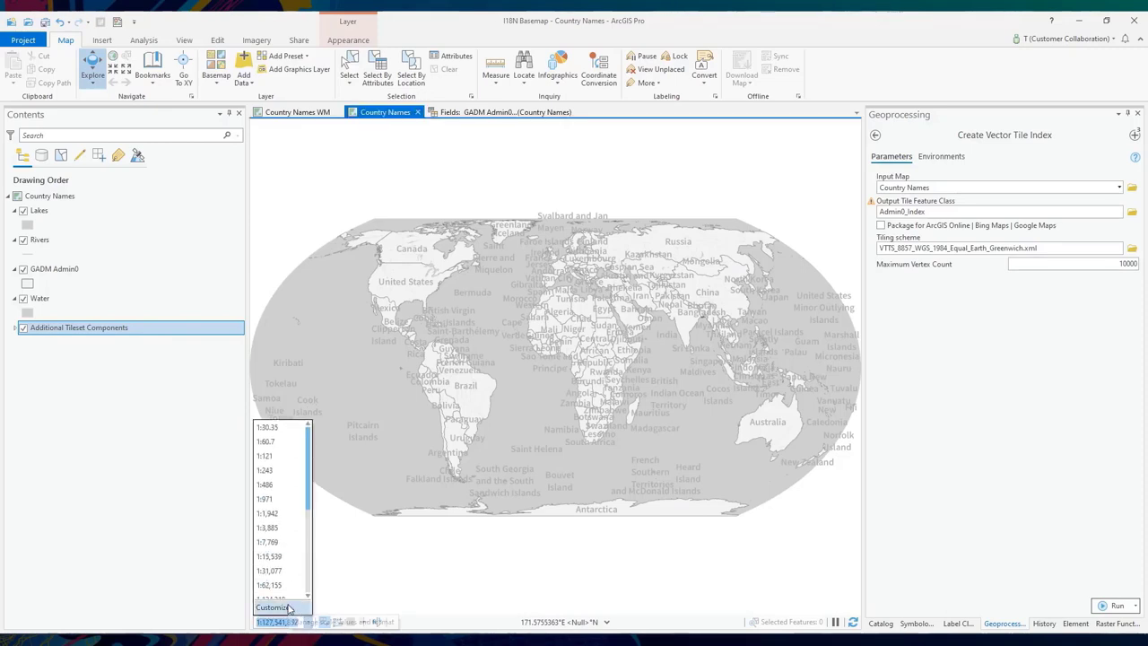
left_click(286, 607)
left_click(711, 333)
left_click(734, 373)
left_click(556, 256)
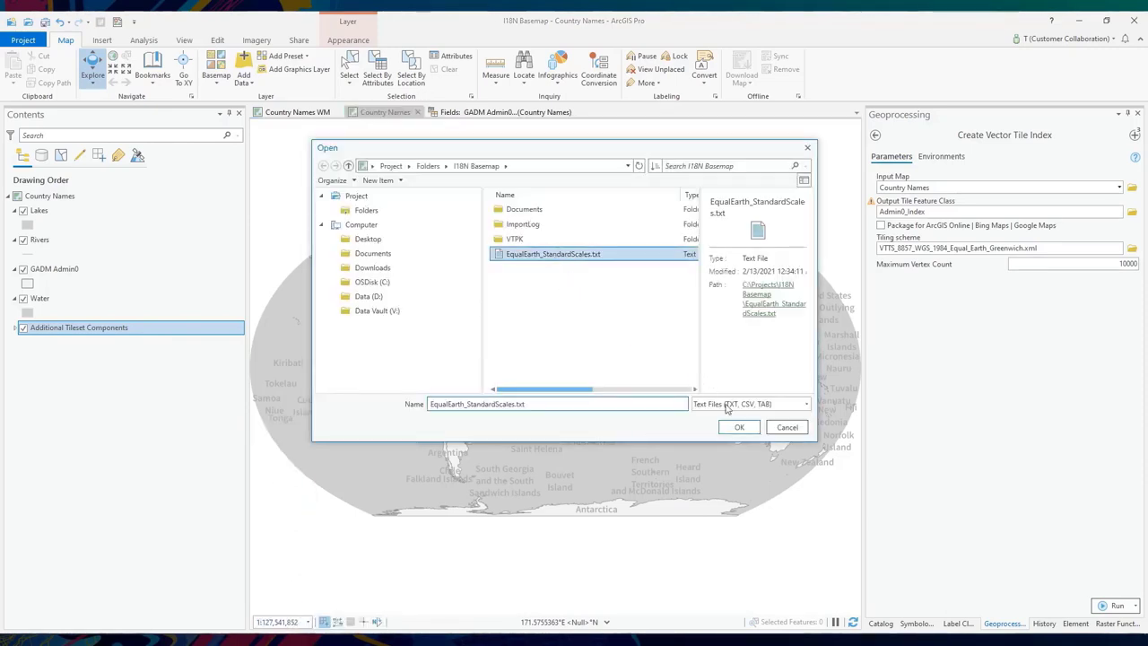
left_click(739, 427)
scroll(563, 296, "down", 5)
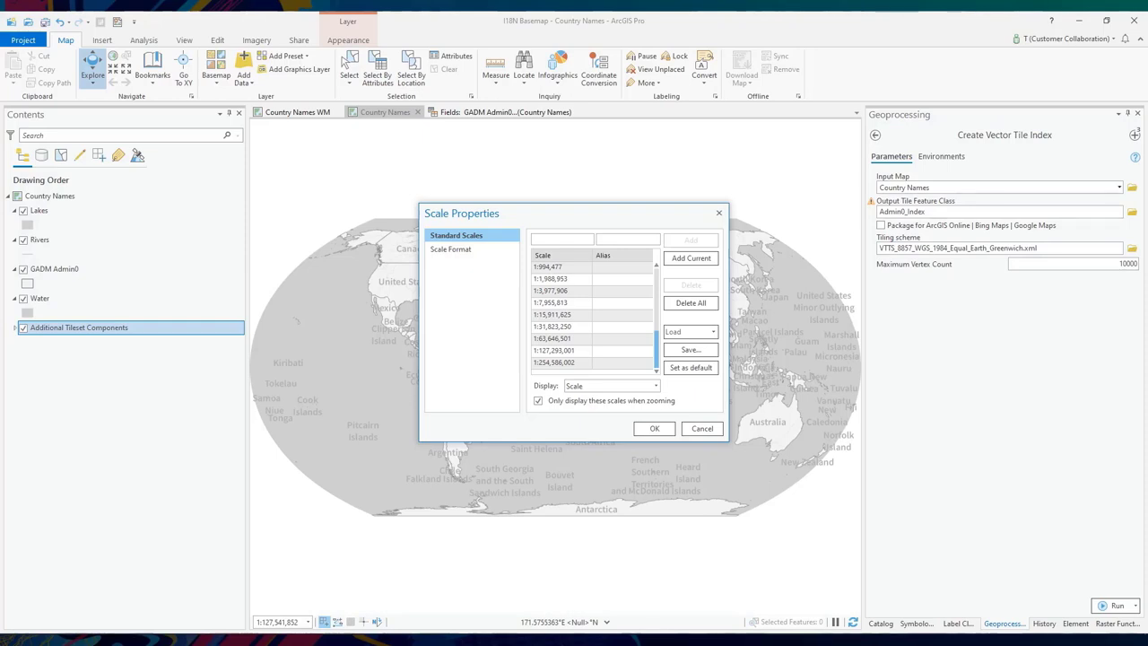
left_click(703, 428)
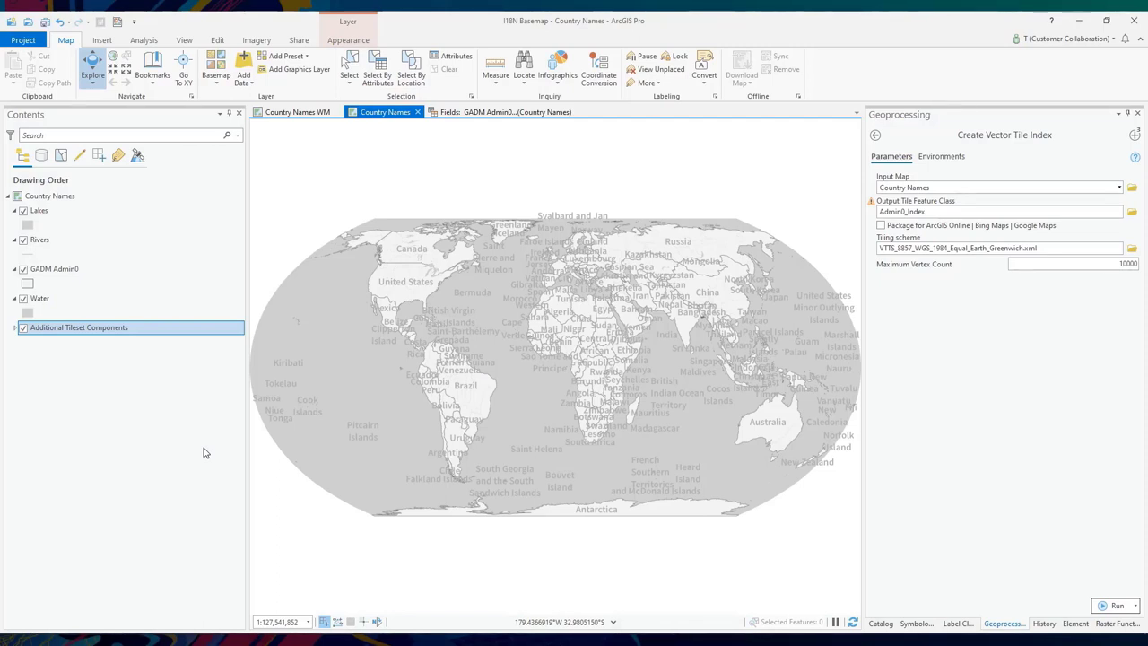
left_click(69, 269)
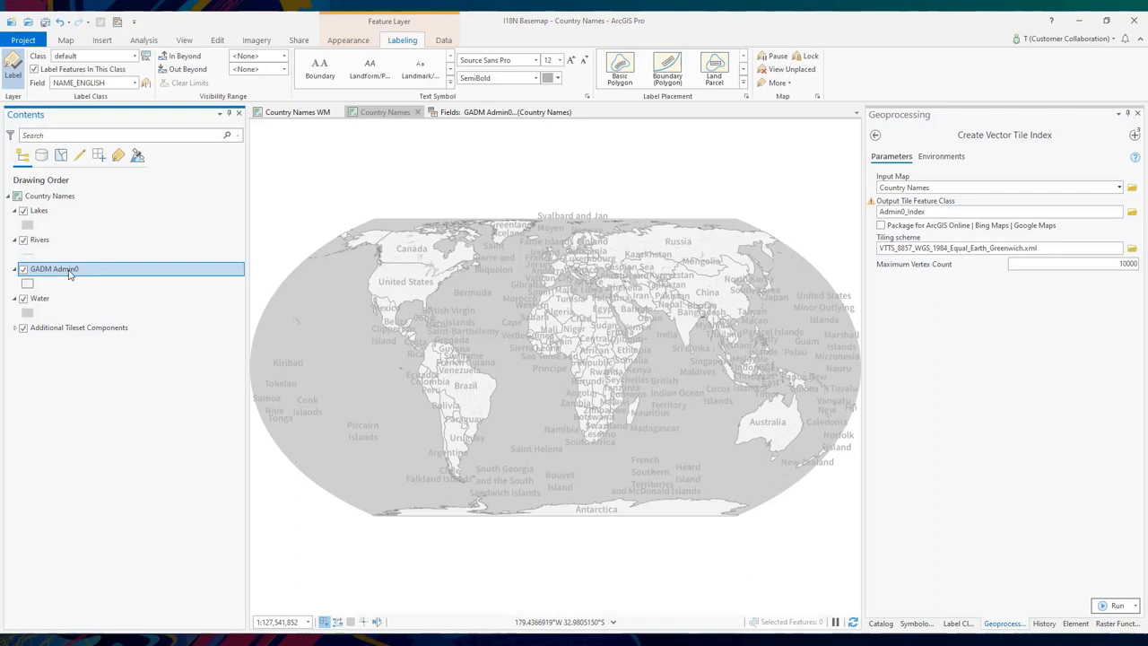
right_click(69, 274)
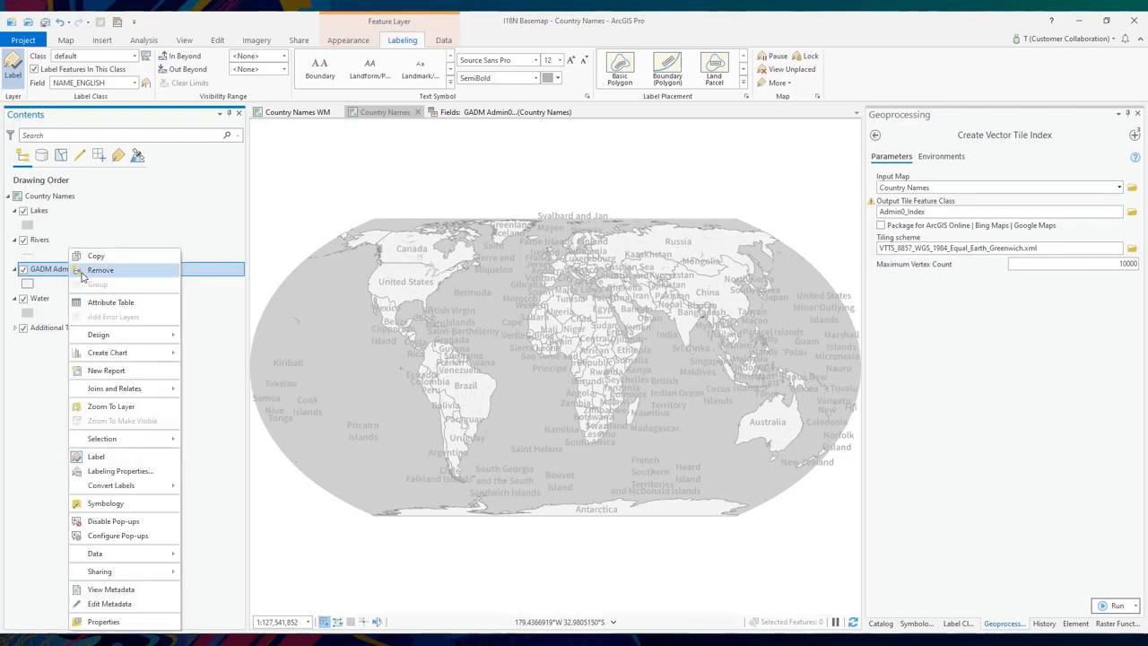
left_click(60, 205)
left_click(55, 196)
right_click(55, 195)
left_click(76, 215)
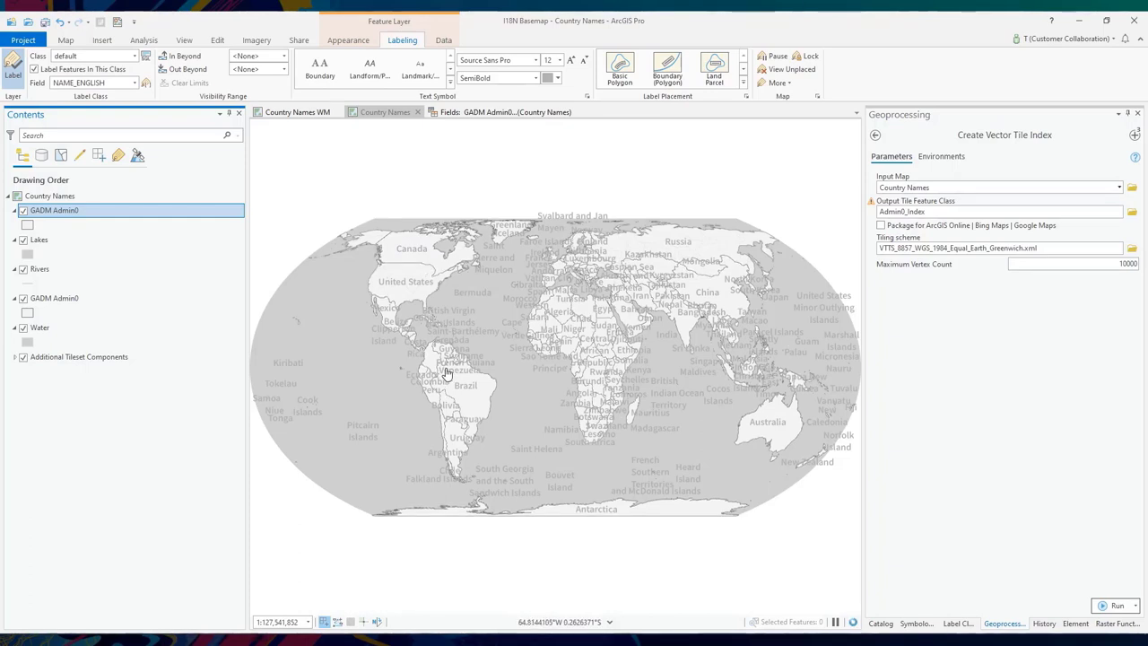
right_click(73, 213)
left_click(91, 234)
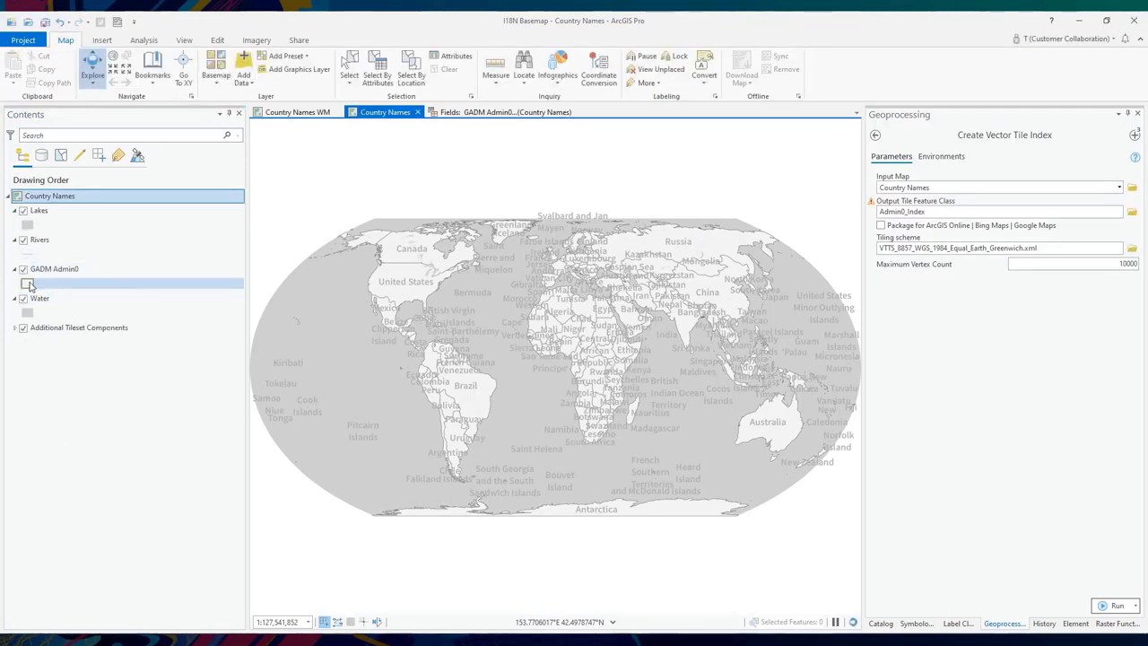
- Inspect the GADM Admin0 symbol's layers and solid fill Color Properties, then cancel without changes
left_click(28, 284)
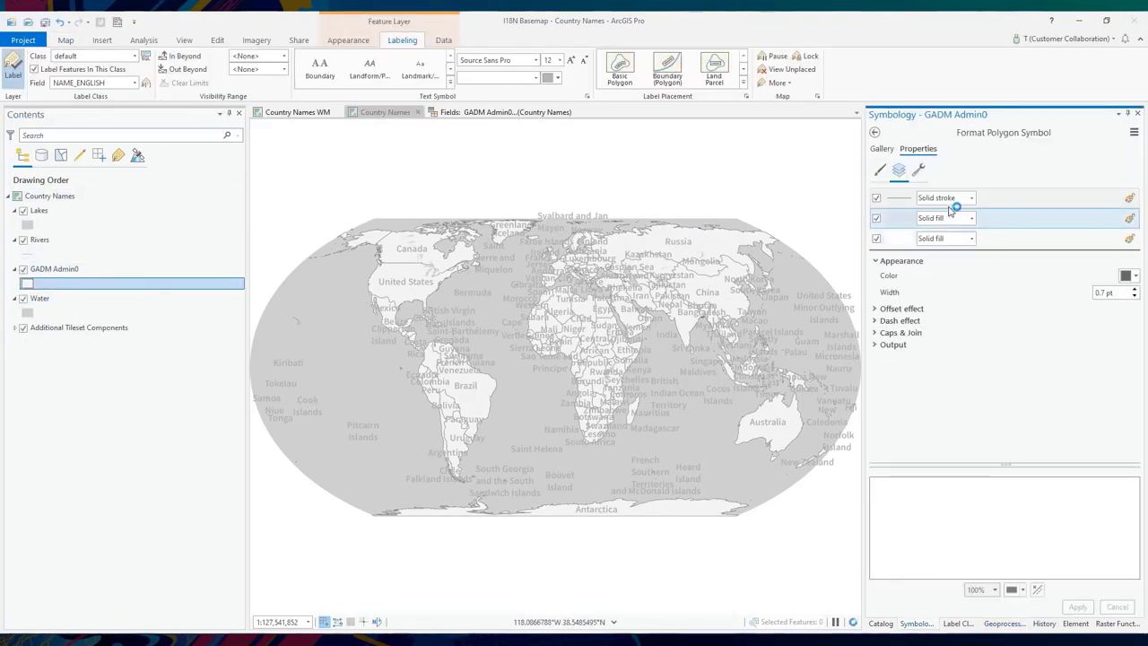
left_click(919, 171)
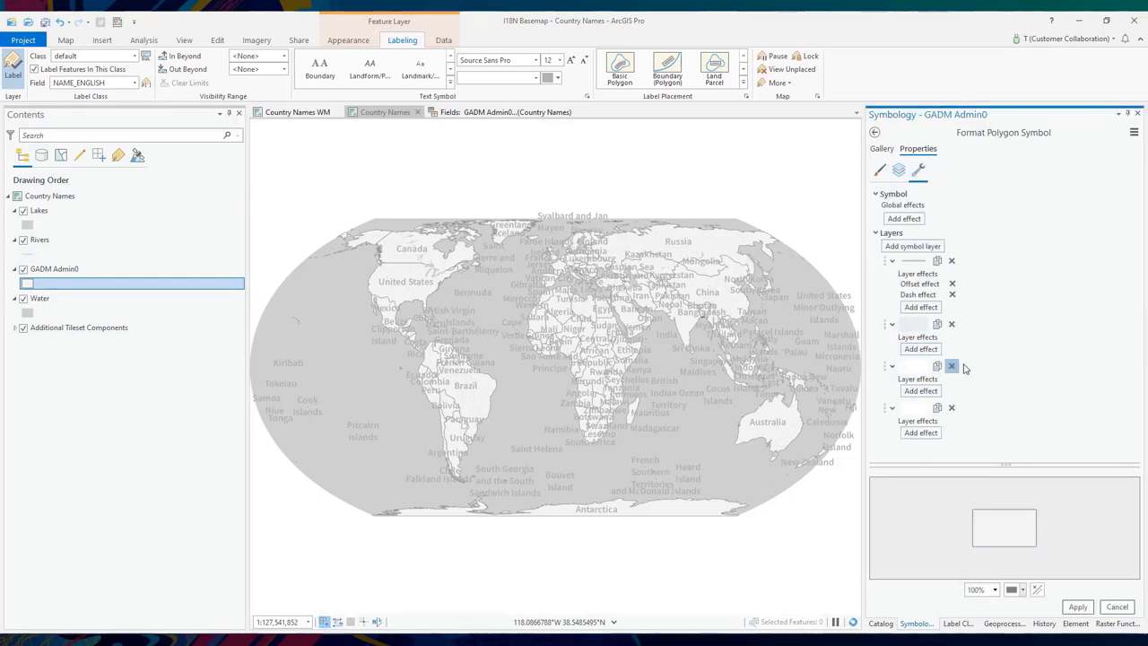
left_click(899, 170)
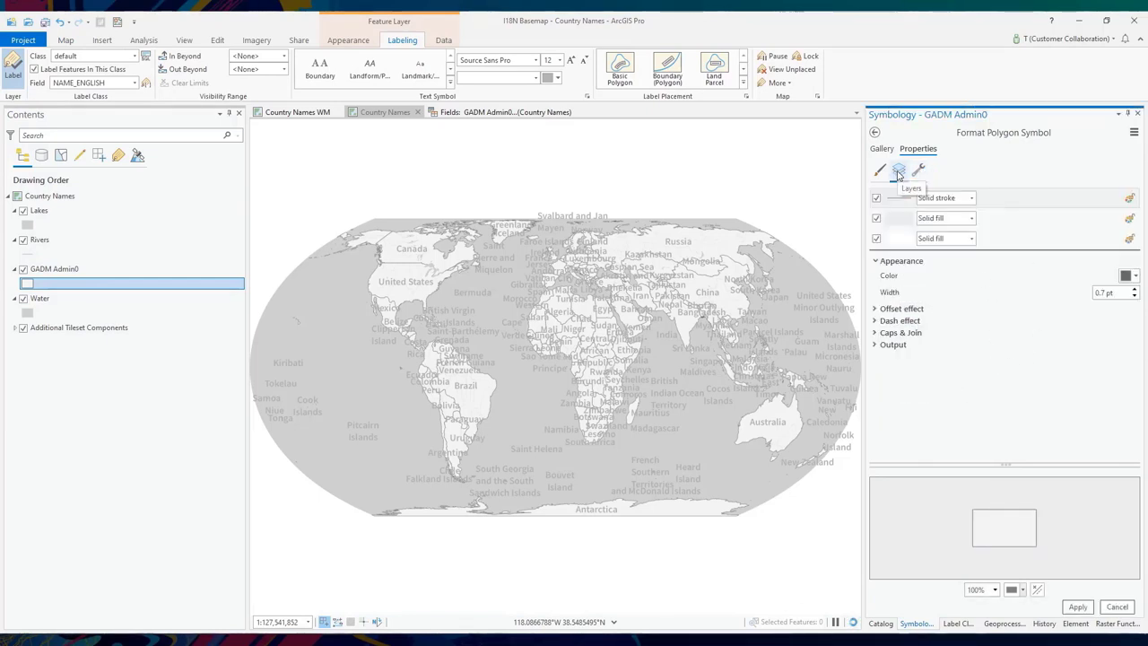
left_click(937, 219)
left_click(1130, 276)
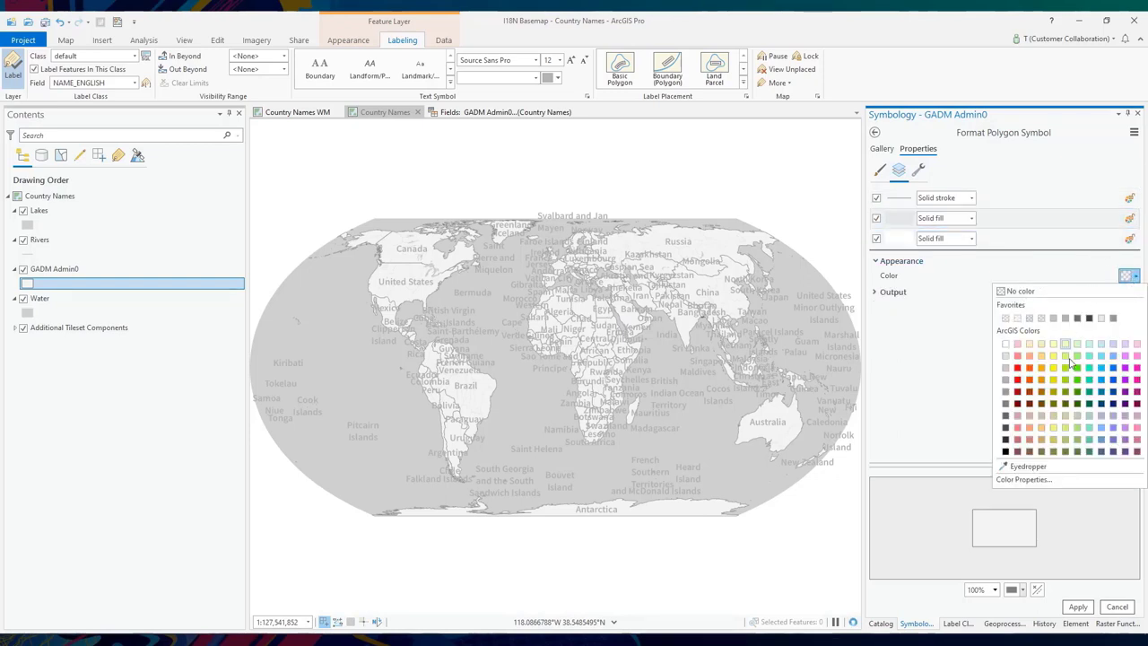
left_click(1022, 479)
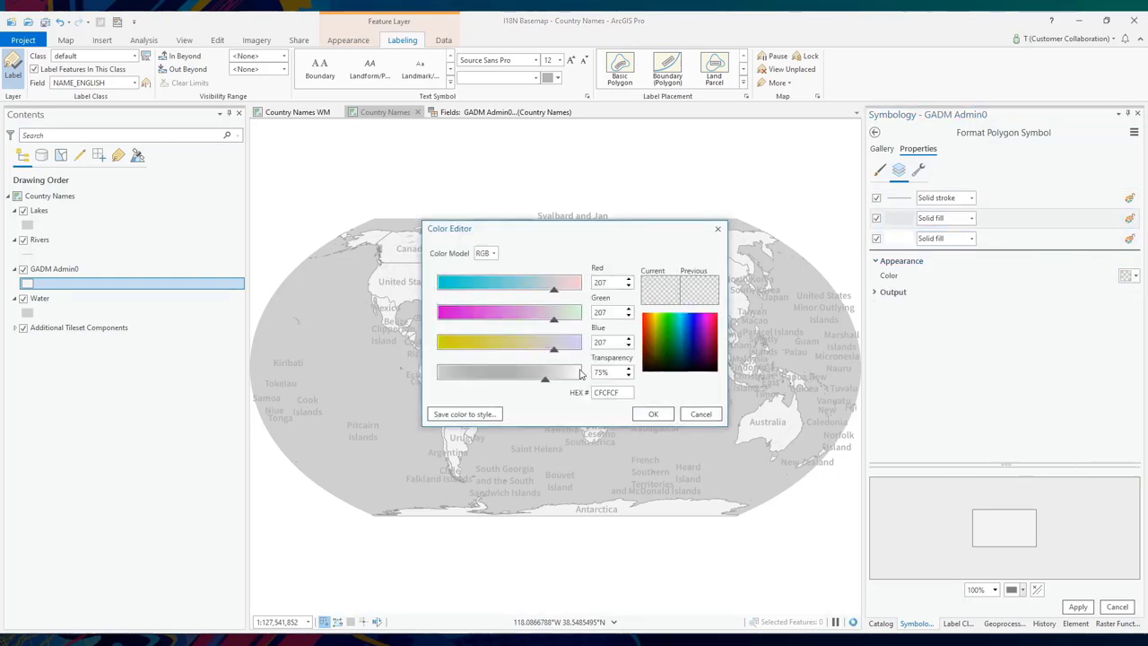
left_click(701, 413)
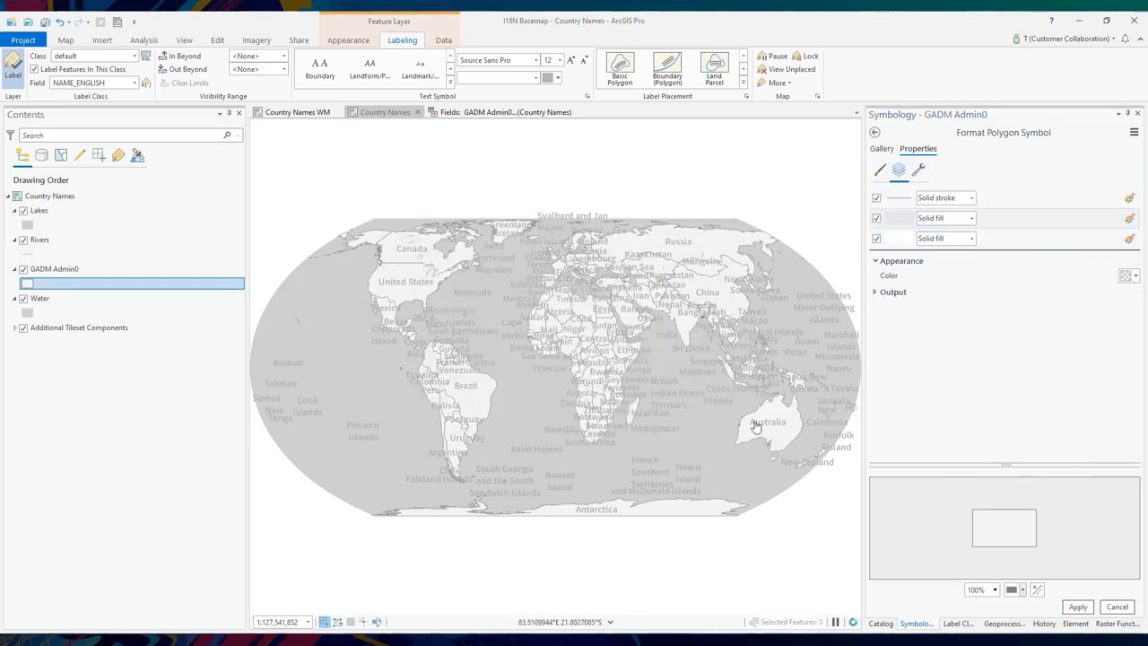
left_click(1107, 609)
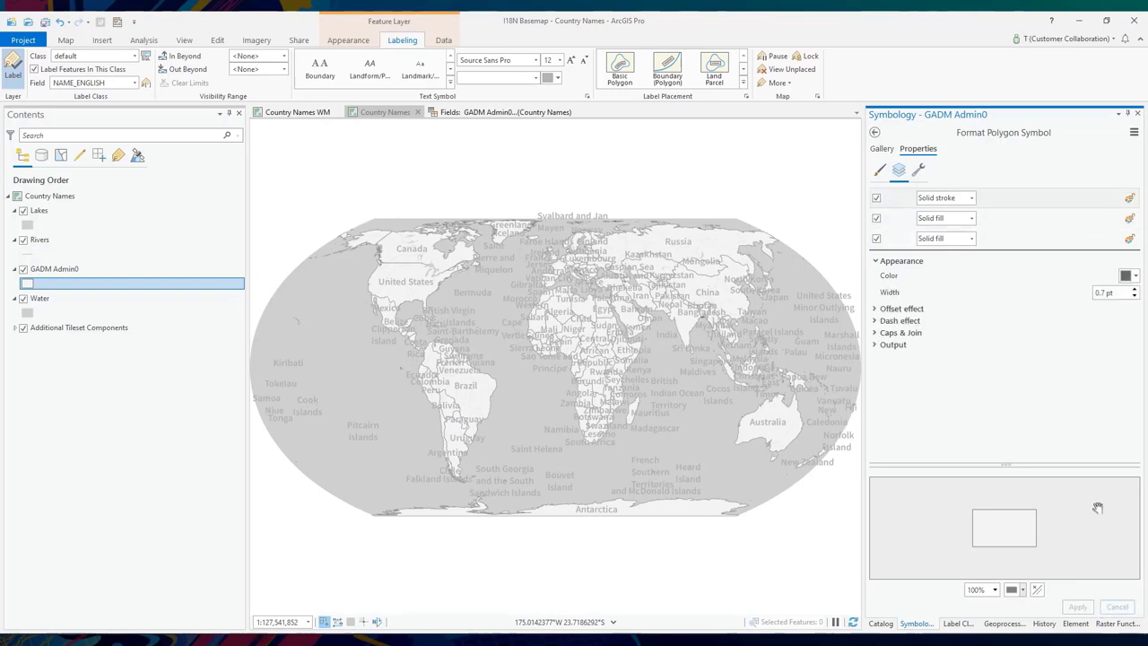
- In the GADM Admin0 Fields design view, highlight NAME_ARABIC and NAME_CHINESE and save
right_click(64, 274)
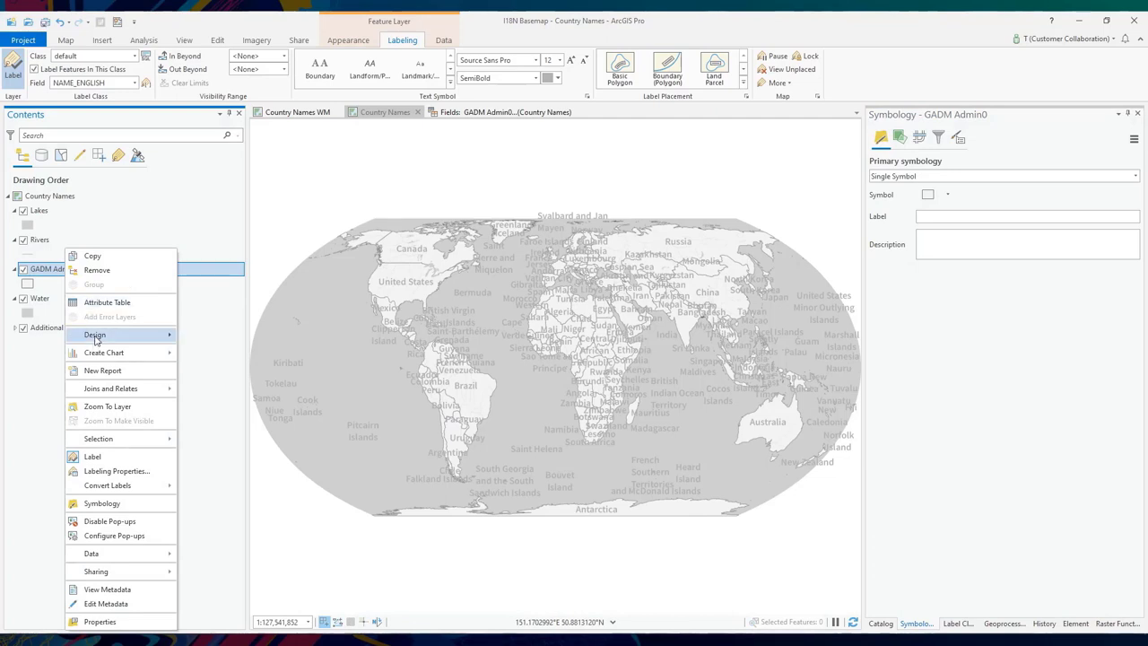
mouse_move(96, 340)
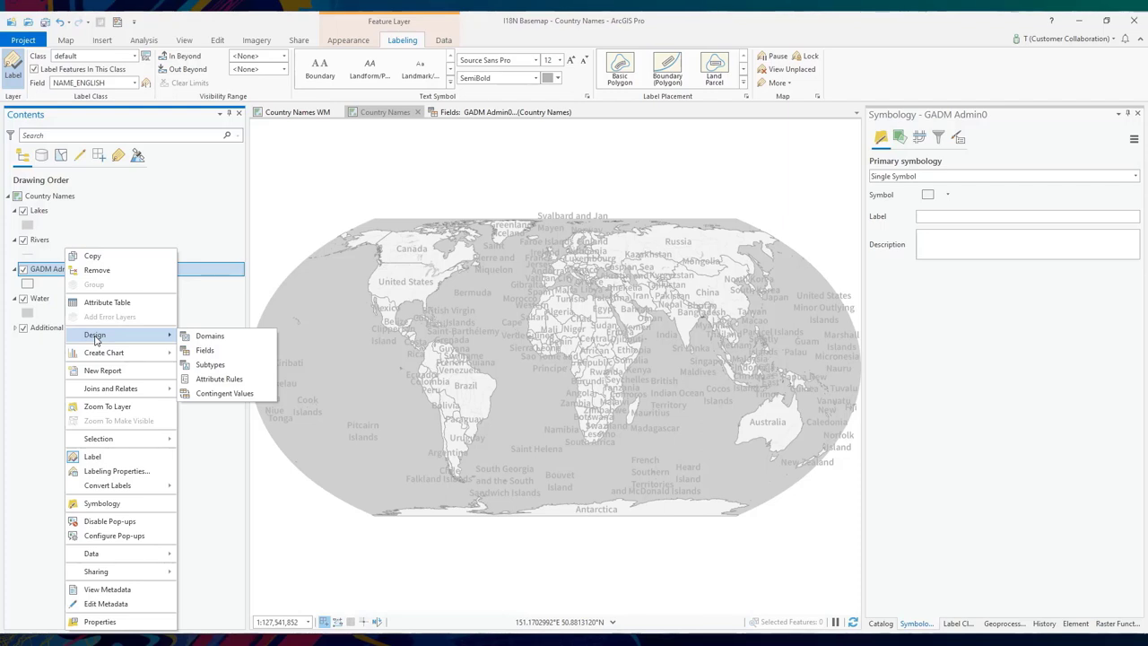
left_click(201, 350)
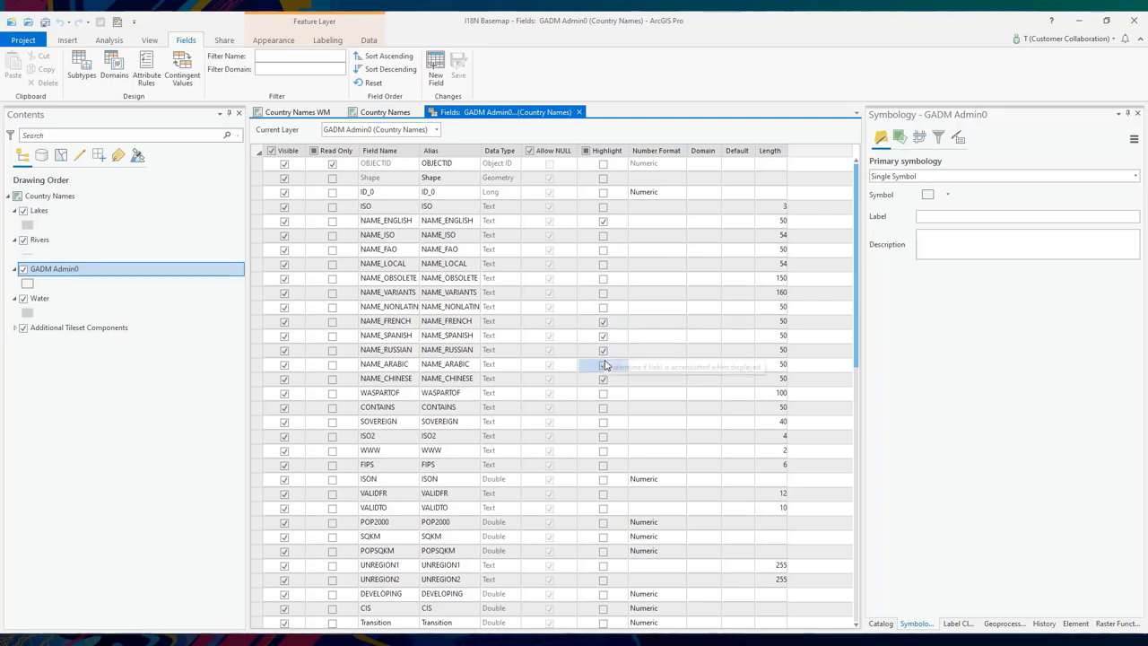
left_click(604, 364)
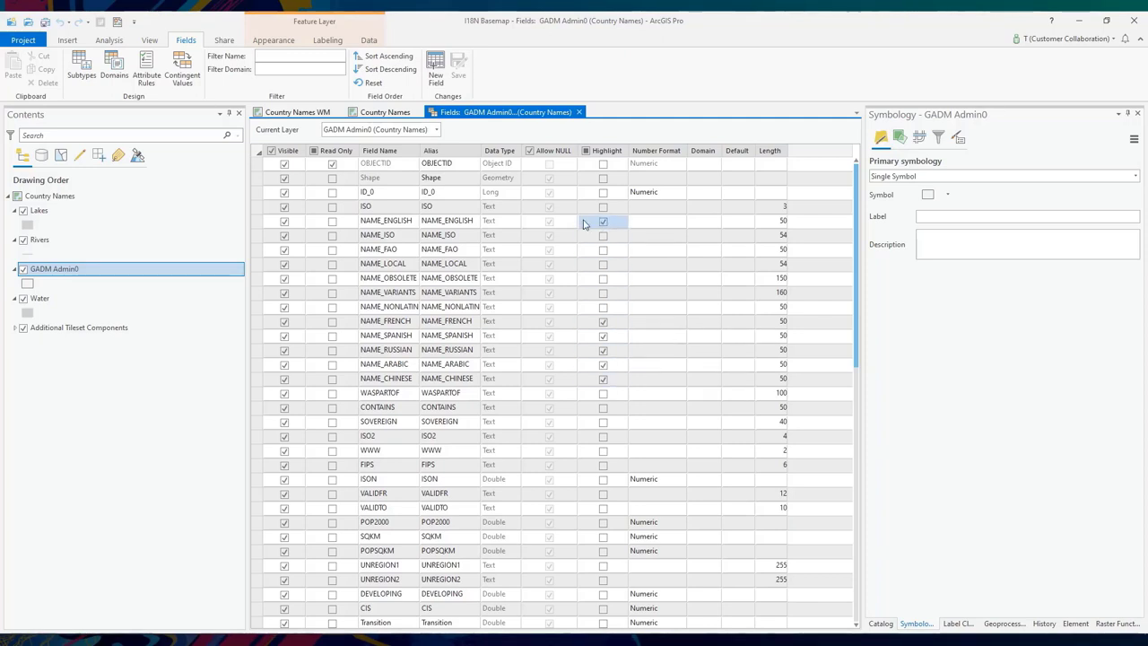
left_click(599, 336)
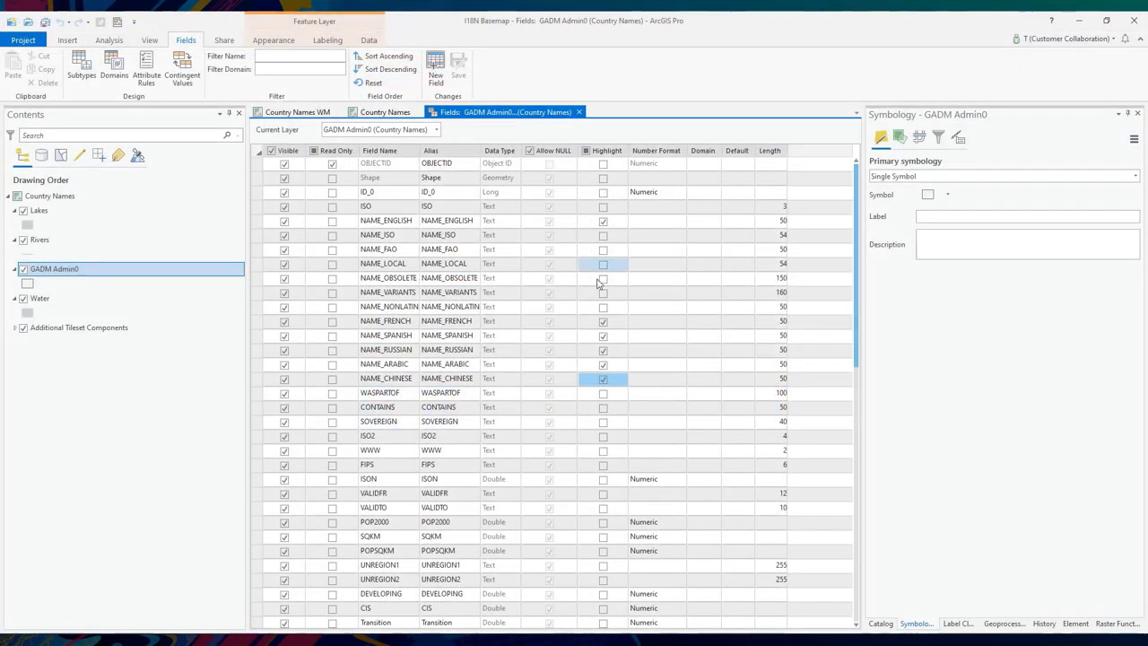
left_click(603, 378)
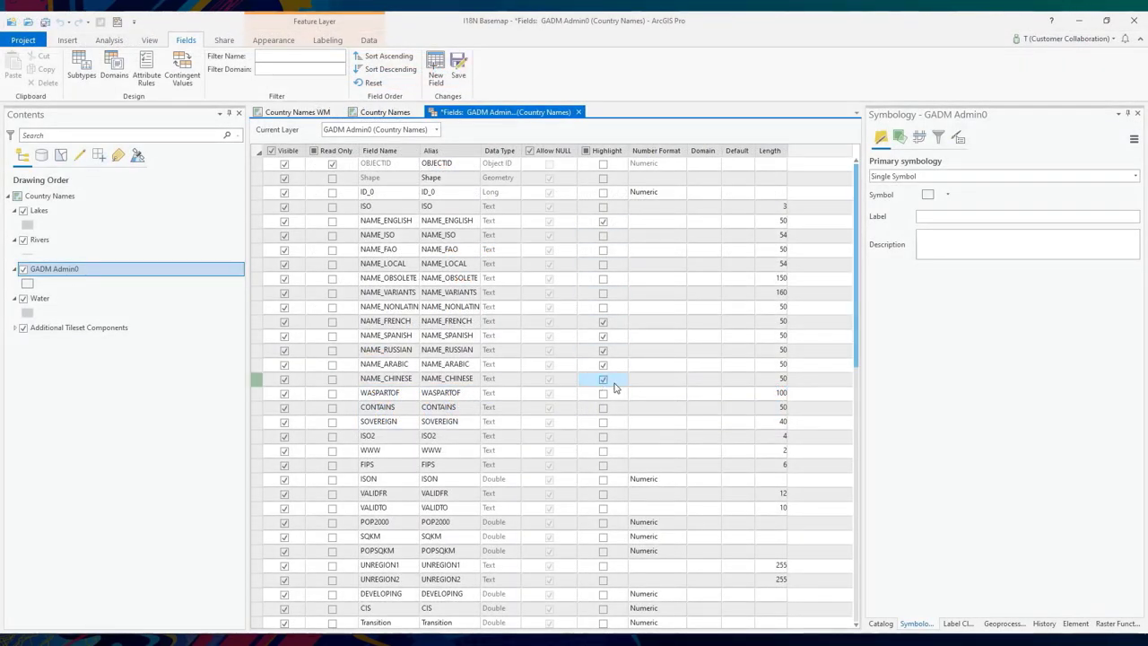
left_click(458, 79)
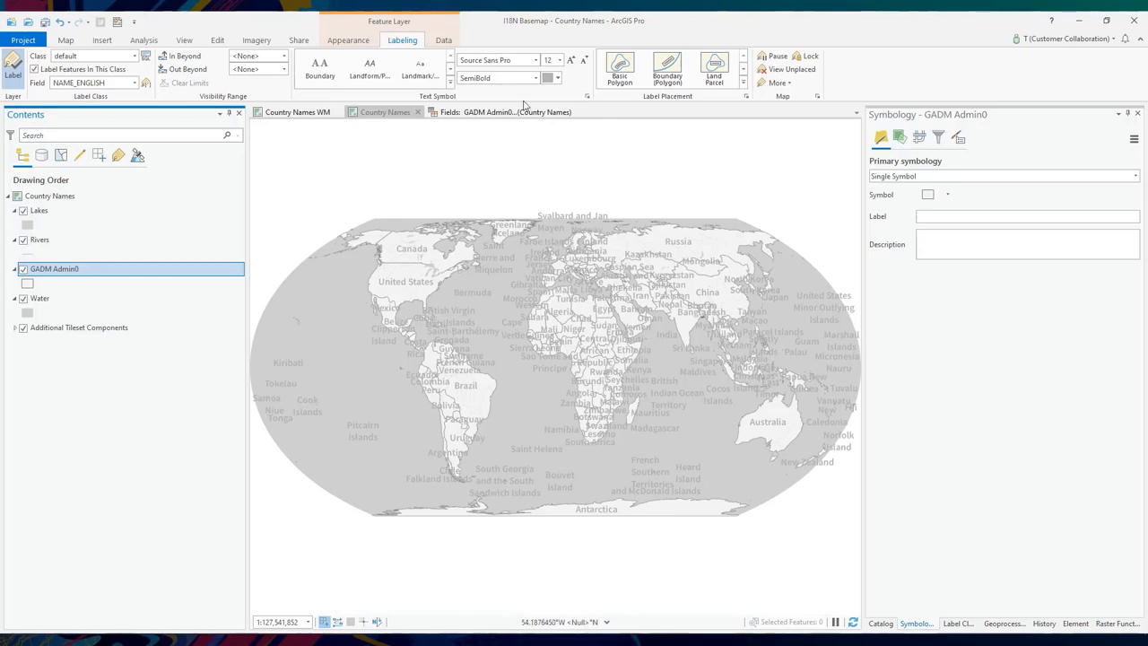
- Choose Source Sans Pro SemiBold for labels, then open the Fonts layer symbol and list by labeling
left_click(520, 59)
left_click(514, 78)
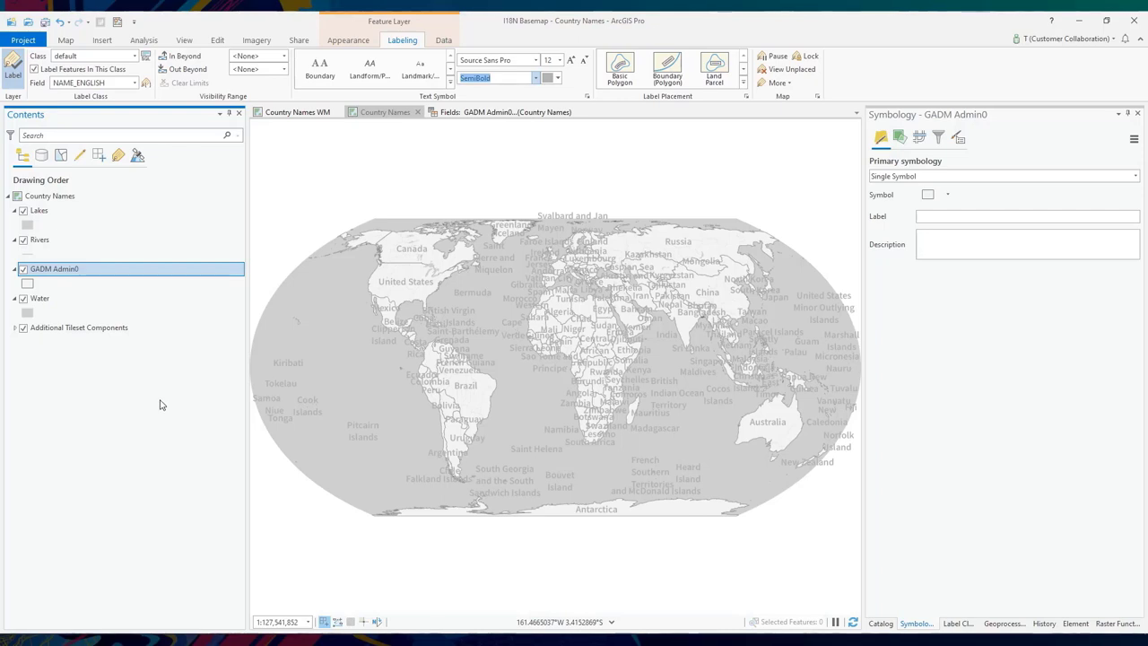
left_click(16, 330)
left_click(16, 330)
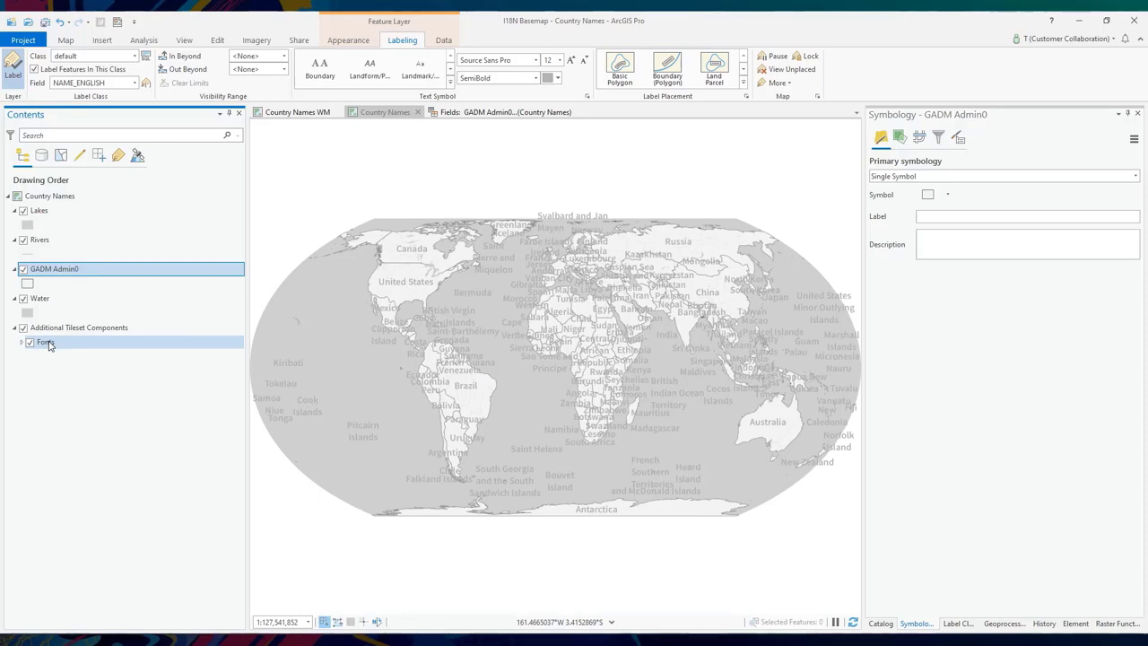
left_click(47, 343)
left_click(22, 343)
left_click(33, 359)
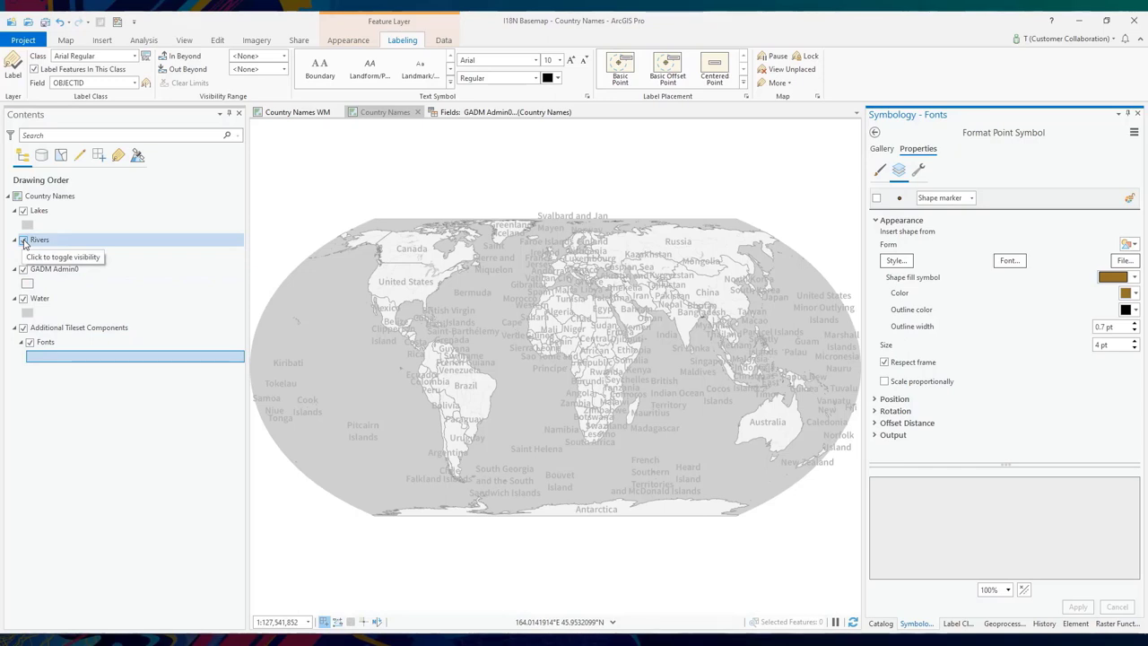
left_click(118, 155)
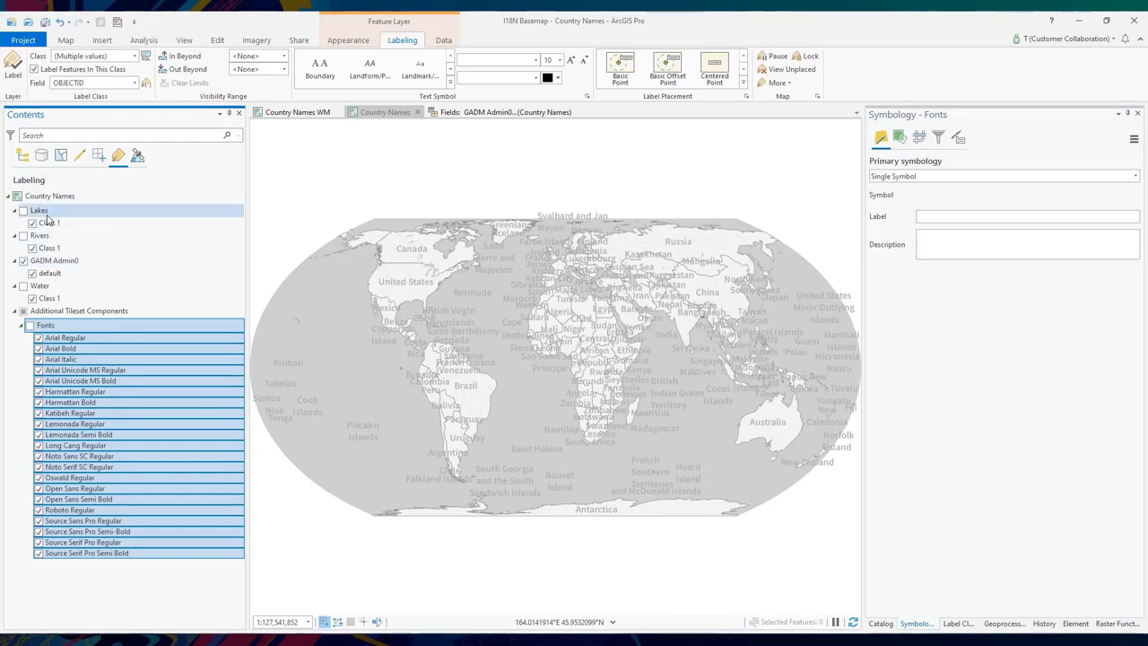
- Review the GADM Admin0, Lakes, Rivers and Water label classes
left_click(52, 274)
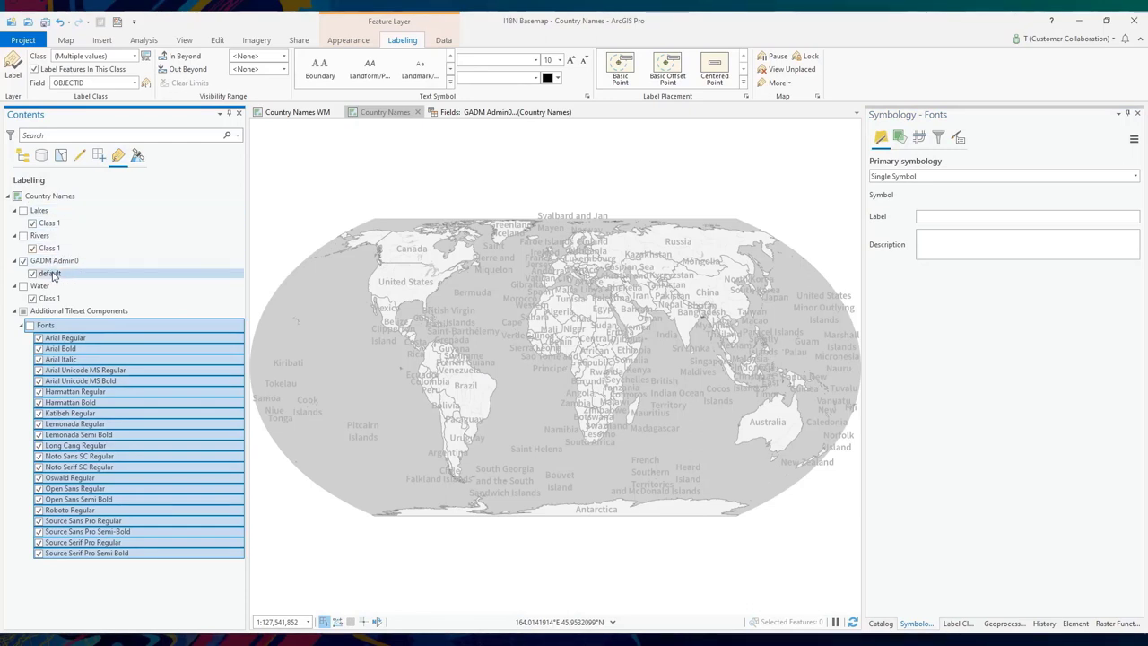
left_click(49, 224)
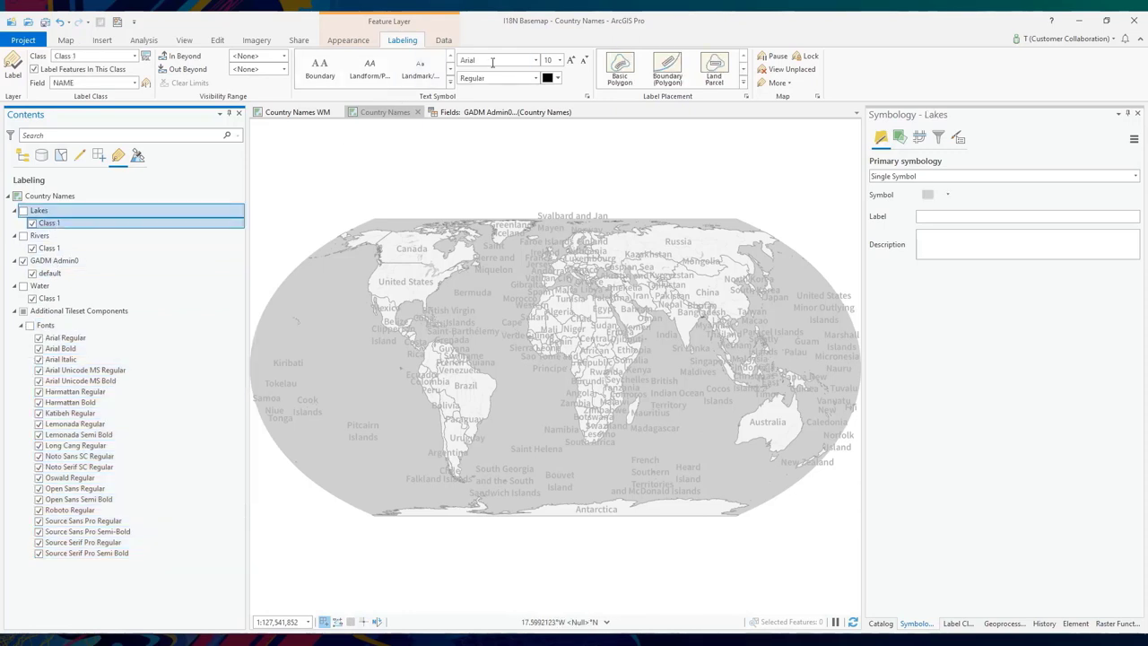
left_click(51, 249)
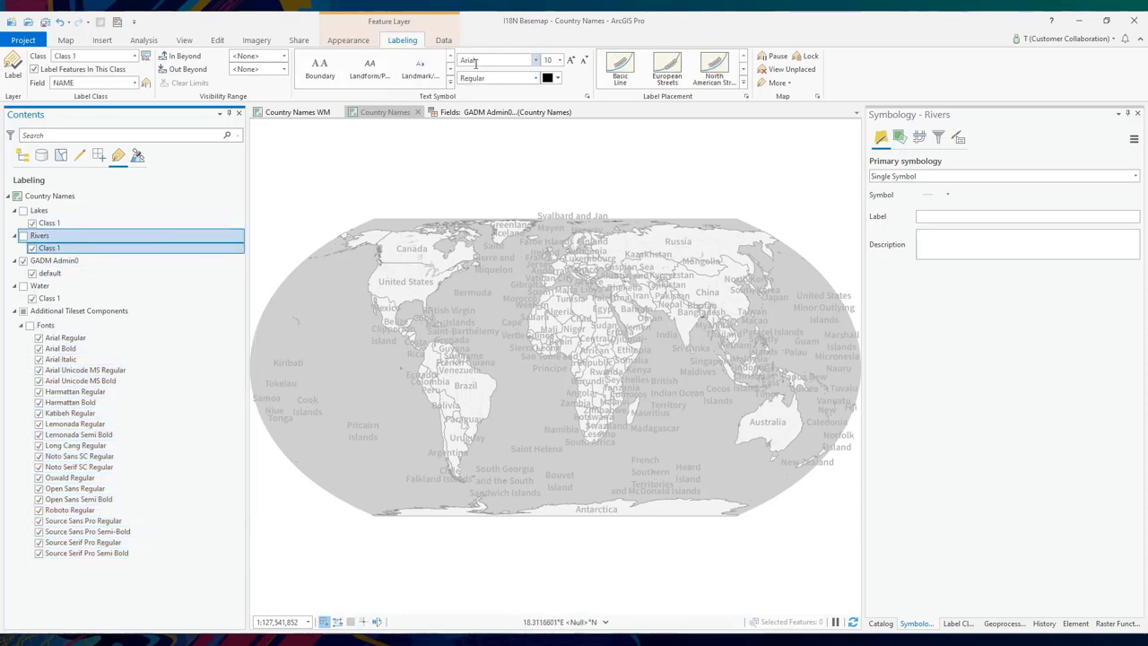
left_click(65, 299)
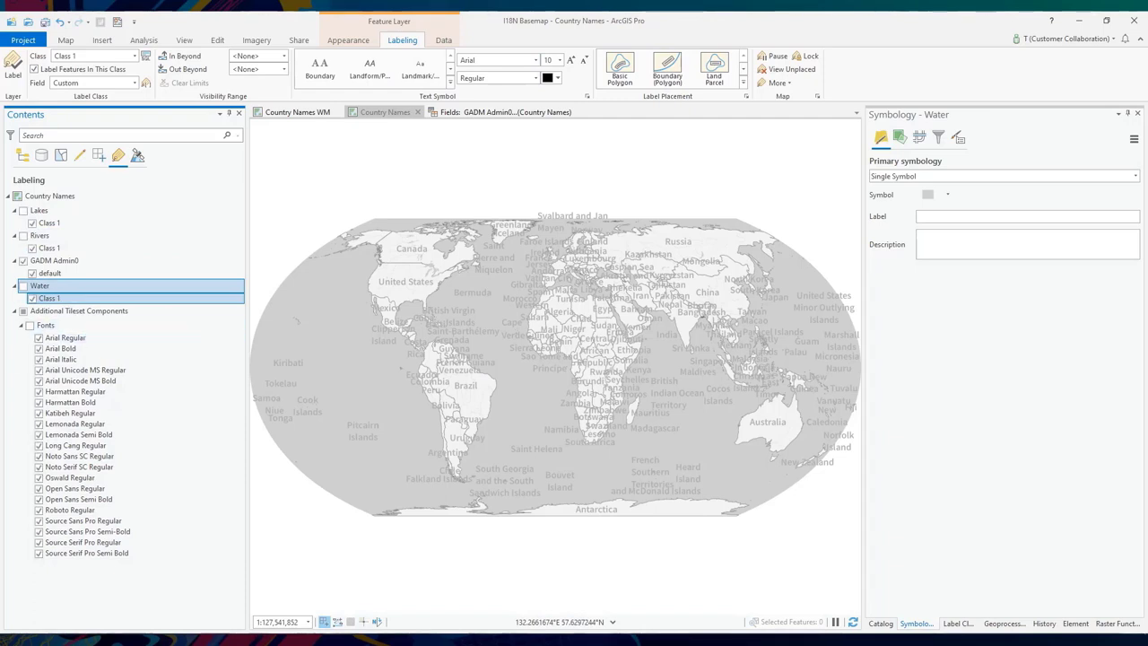
- Inspect the Arial Regular, Arial Unicode MS and Lemonada Regular font classes, then return to drawing order
left_click(36, 329)
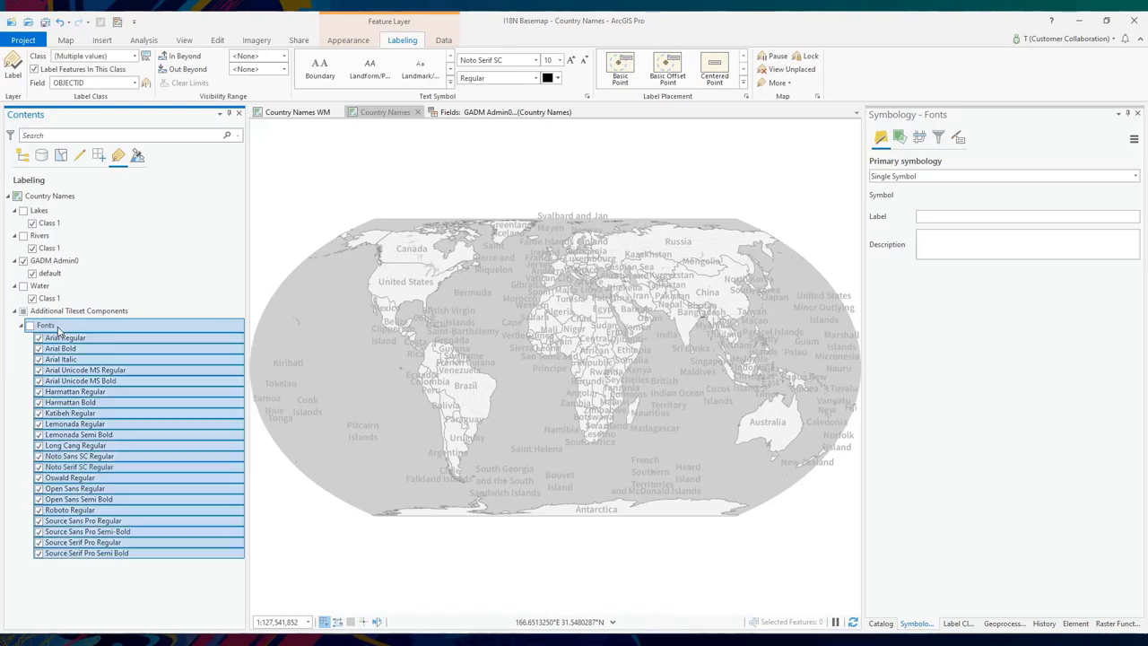
key("ctrl+a")
left_click(64, 340)
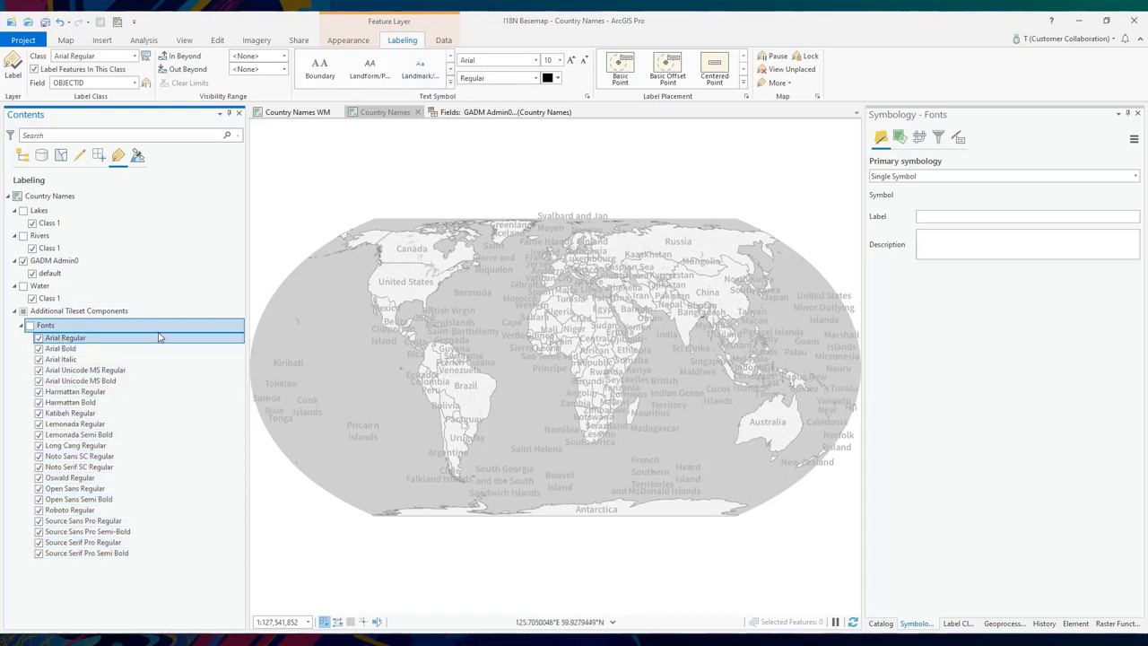
left_click(81, 370)
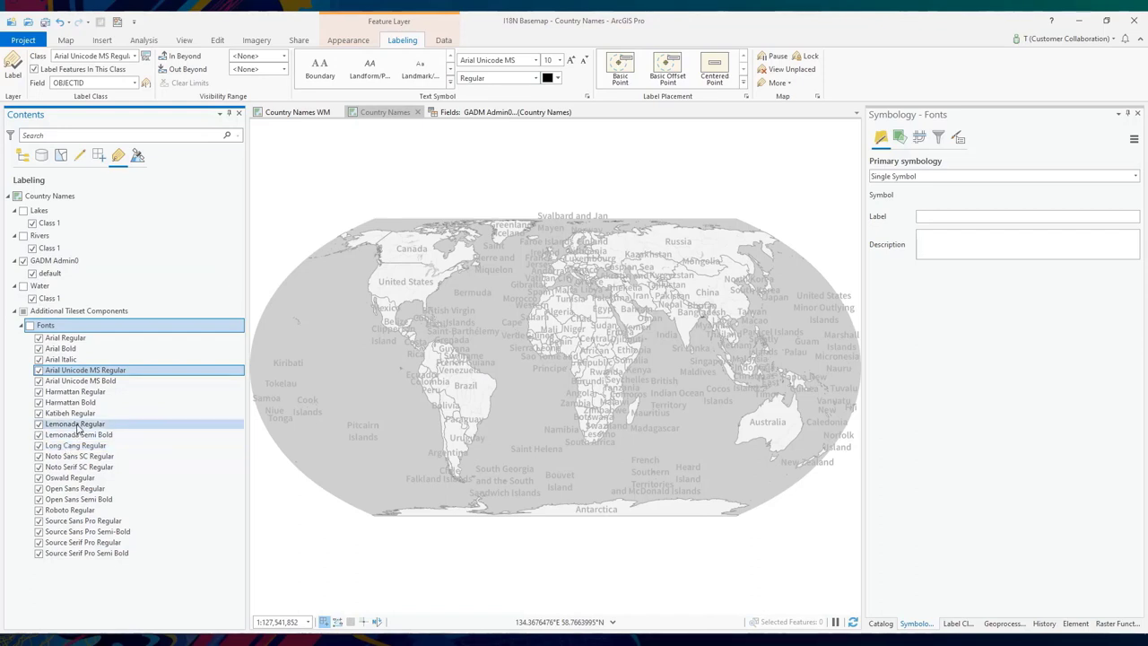
left_click(76, 425)
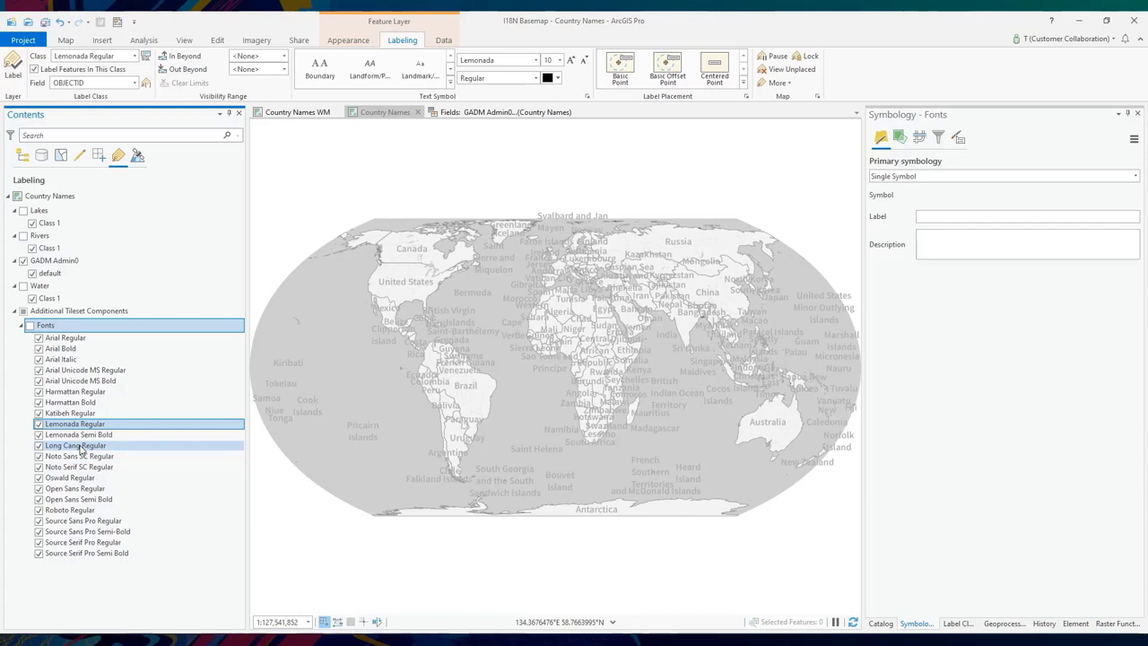
left_click(23, 155)
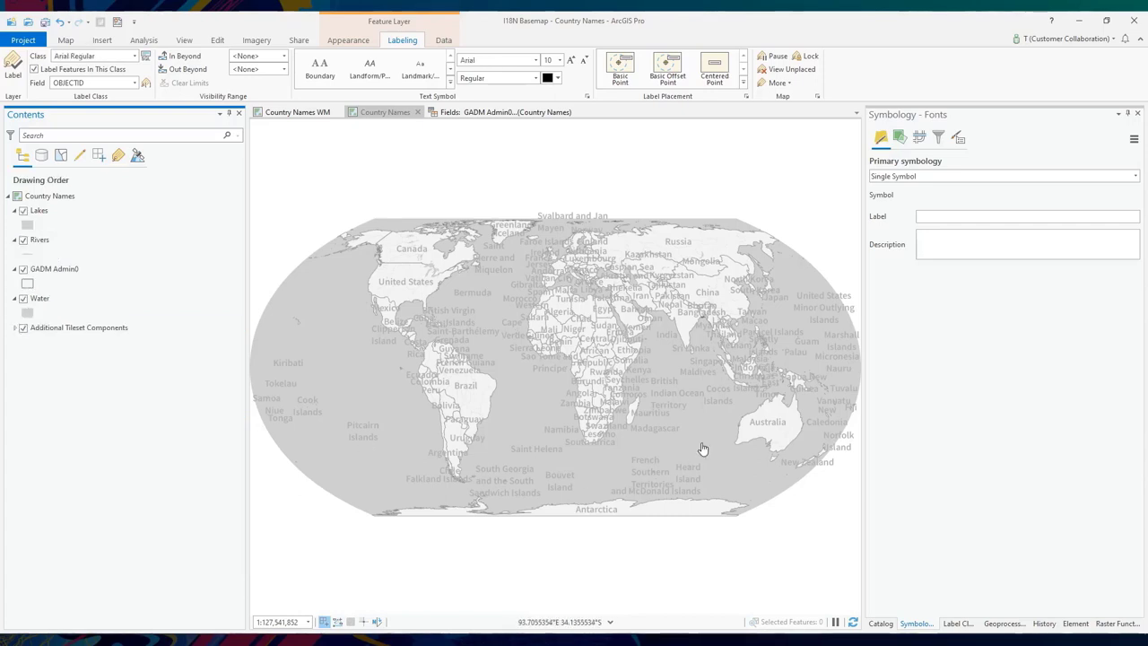
- In Create Vector Tile Package, set the maximum cached scale to 1:30.35
left_click(1005, 623)
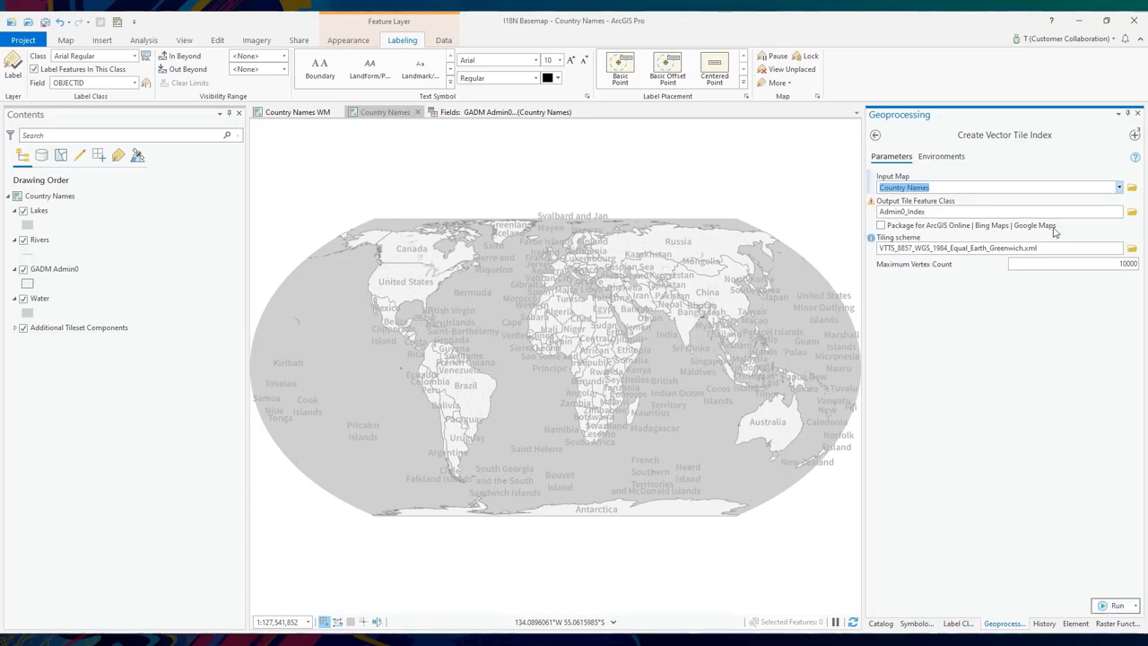
left_click(1134, 135)
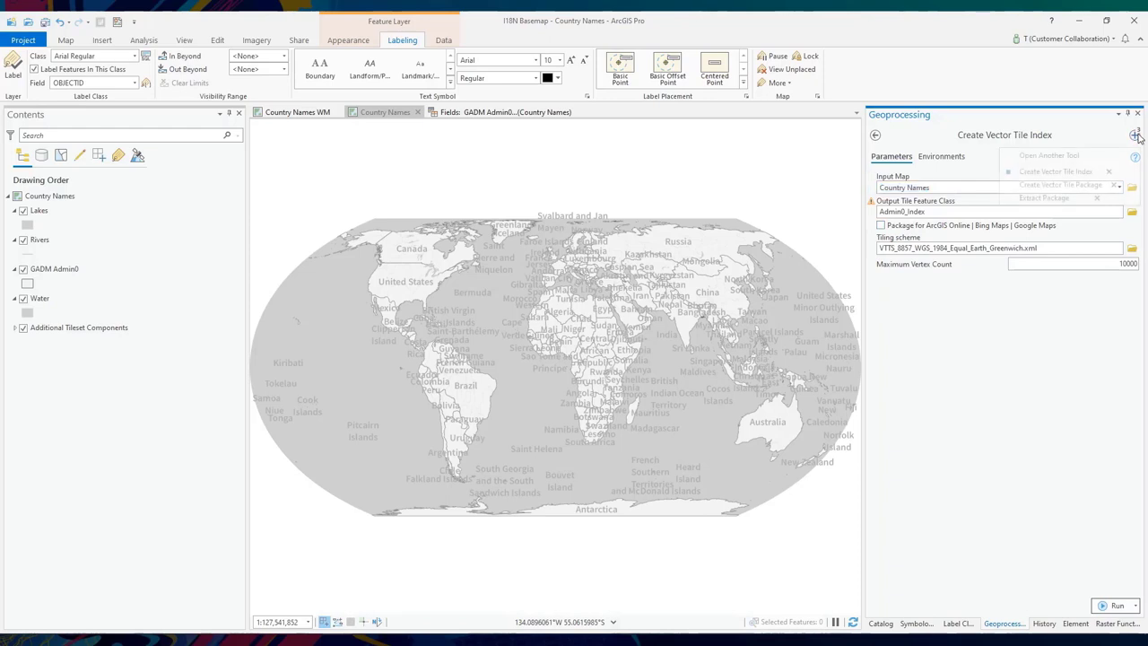
left_click(1060, 185)
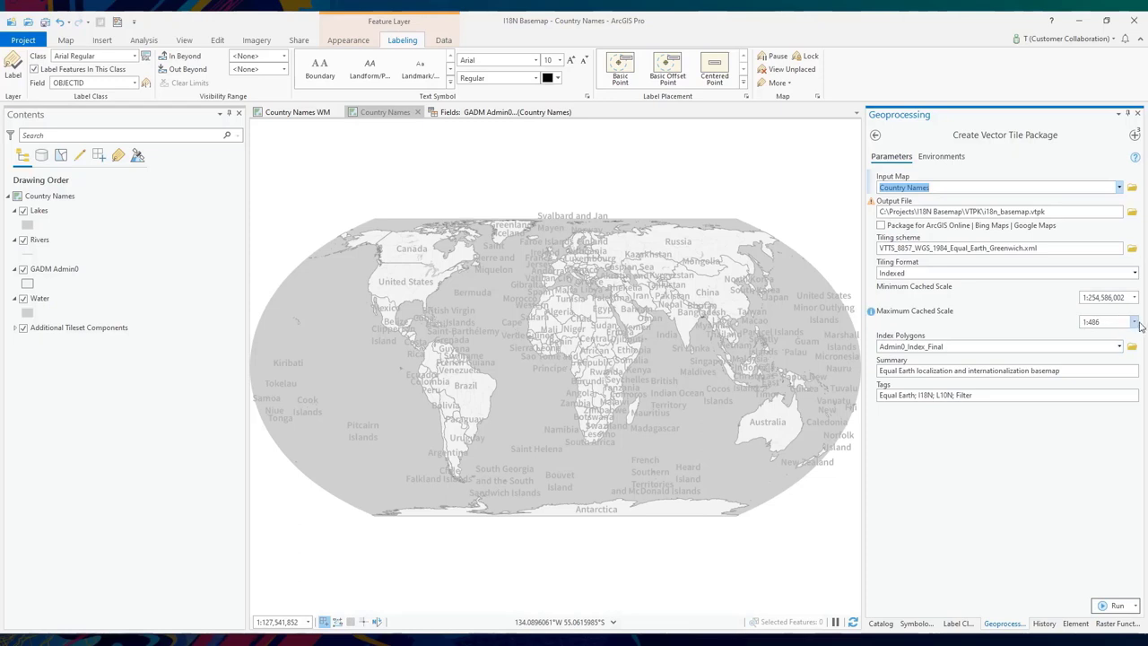
left_click(1135, 321)
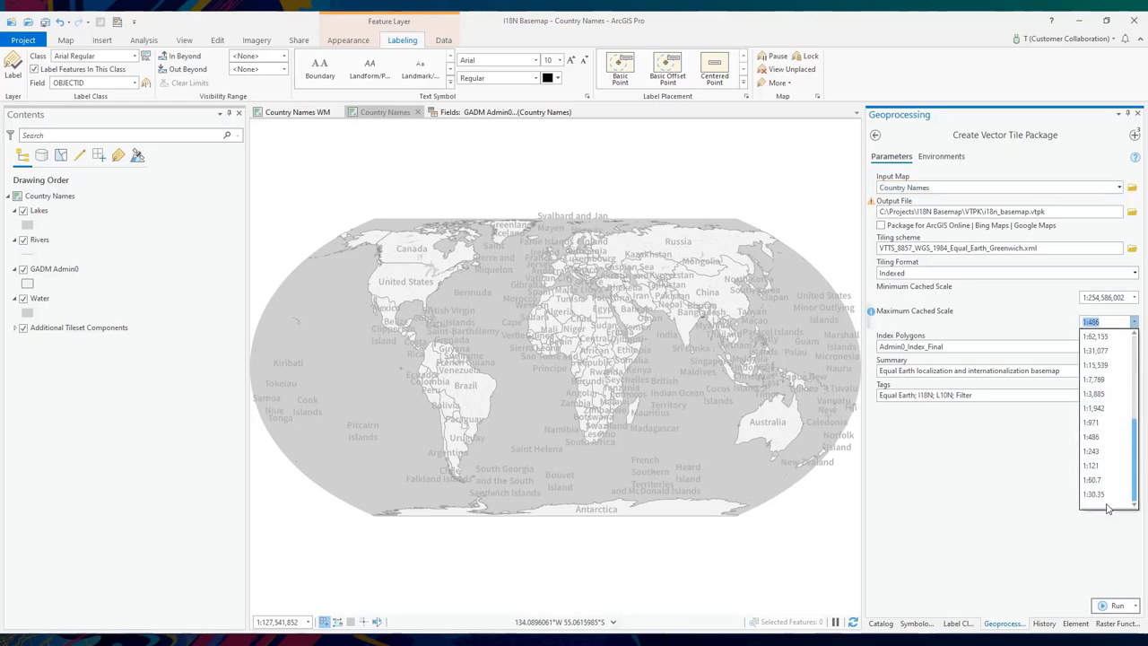
left_click(1111, 494)
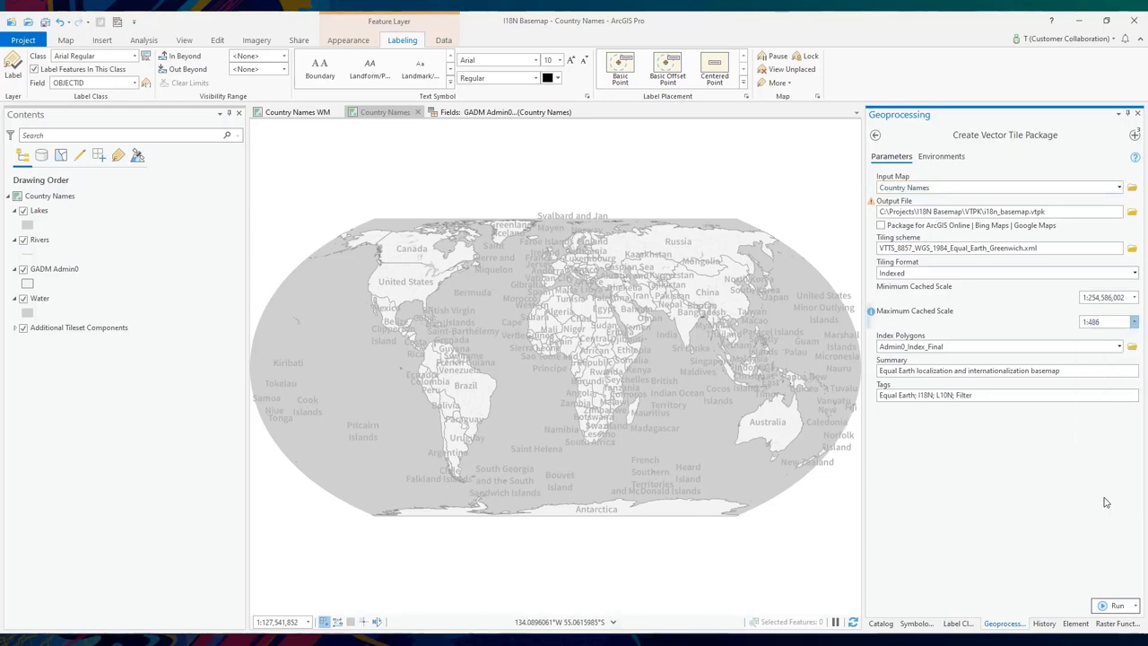
- Confirm cached scales of 1:254,586,002 minimum and 1:30.35 maximum, then switch to Extract Package
left_click(1135, 297)
left_click(1116, 316)
left_click(1134, 321)
left_click(1101, 500)
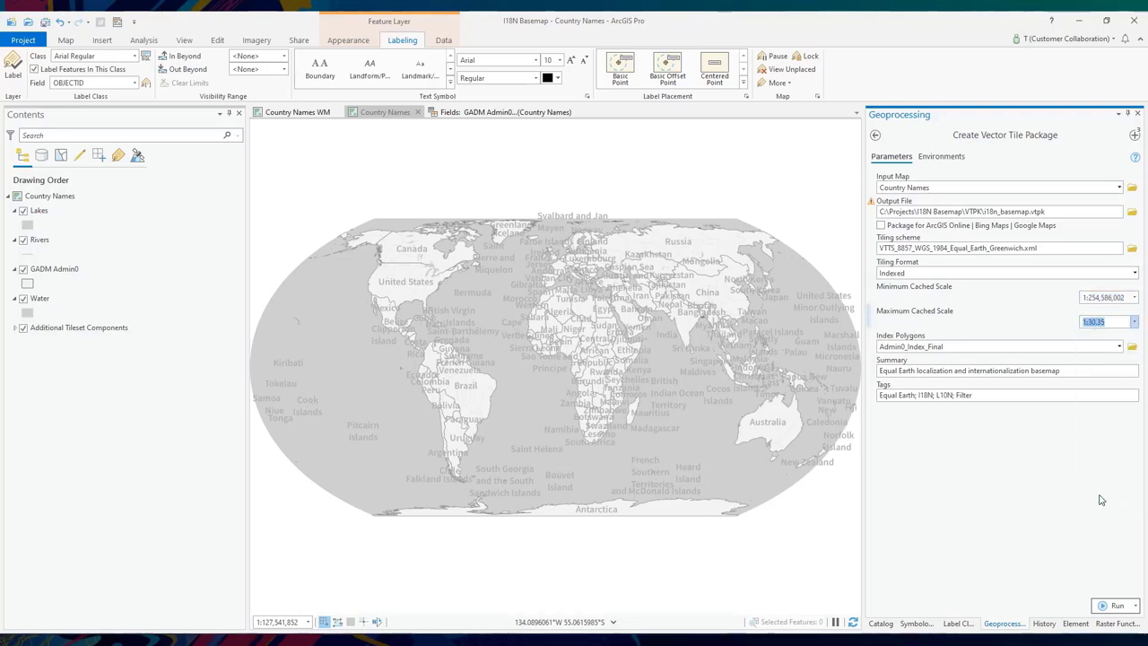
left_click(1064, 499)
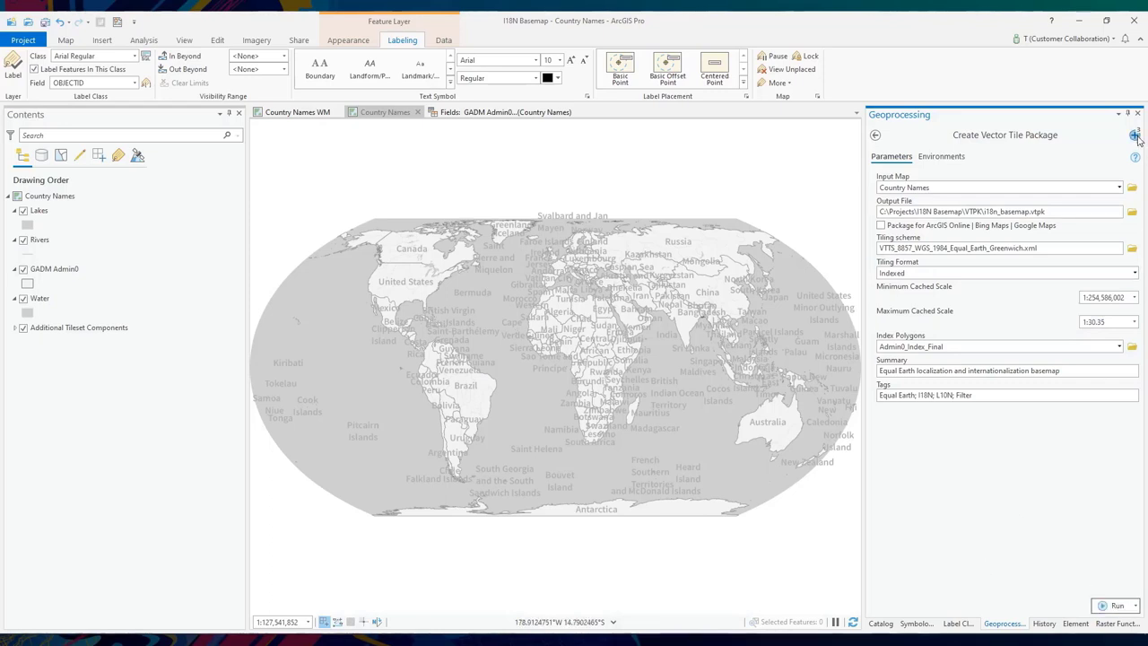
left_click(1134, 134)
left_click(1063, 195)
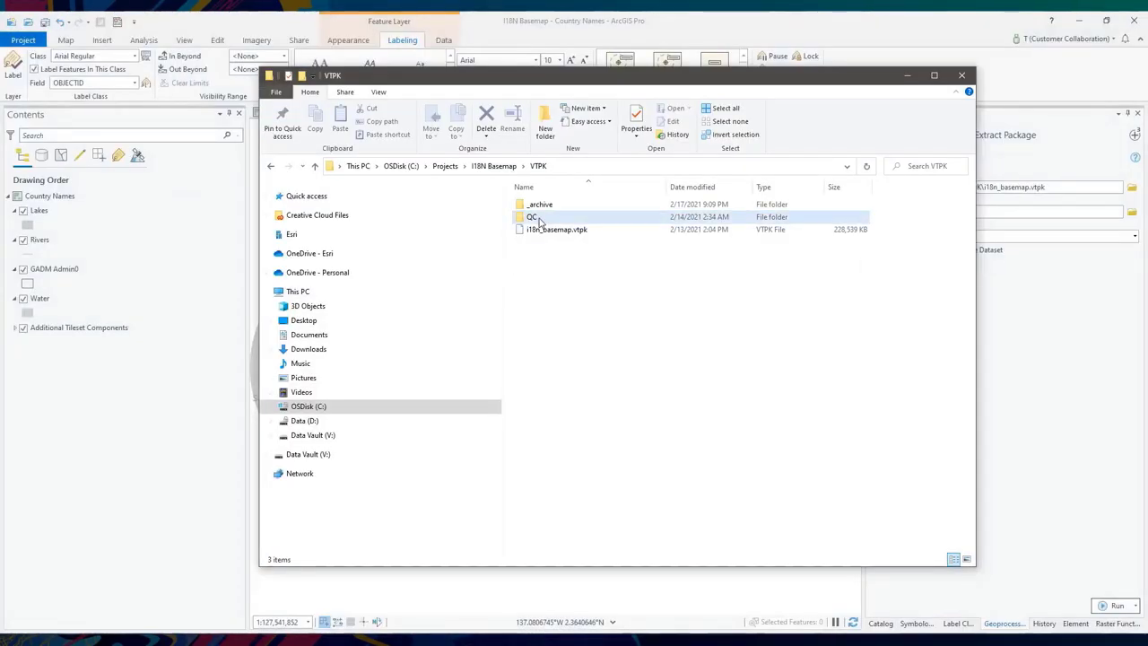
- Navigate into QC\v3\p12\tile and select that folder's full path in the address bar
double_click(537, 217)
double_click(537, 218)
double_click(536, 218)
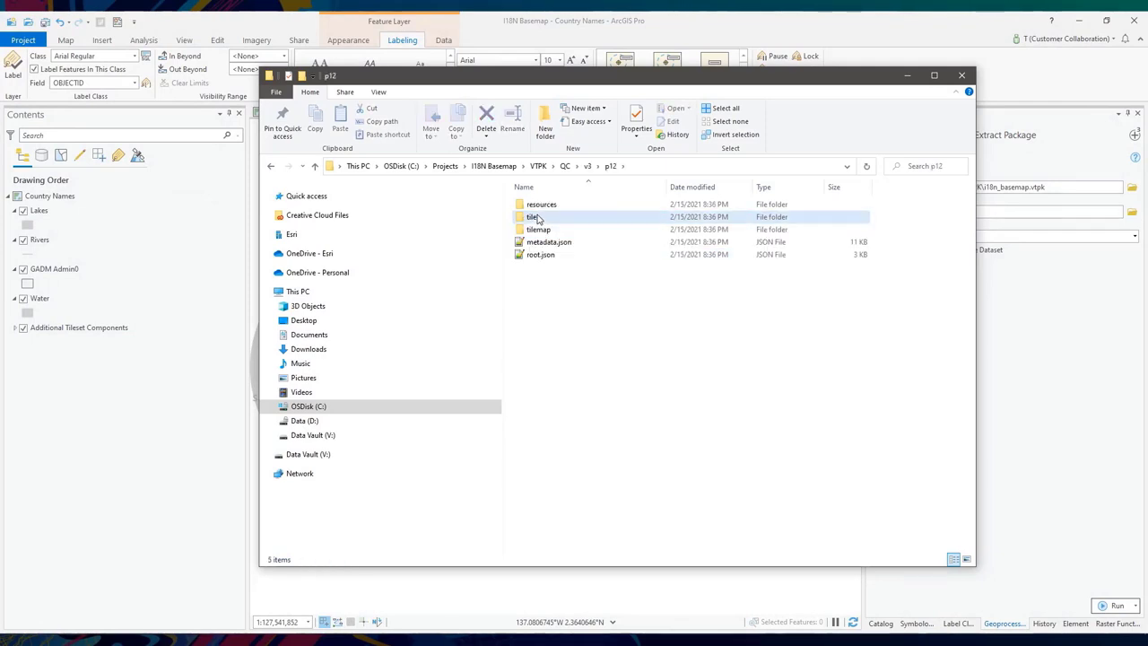
double_click(534, 217)
left_click(671, 167)
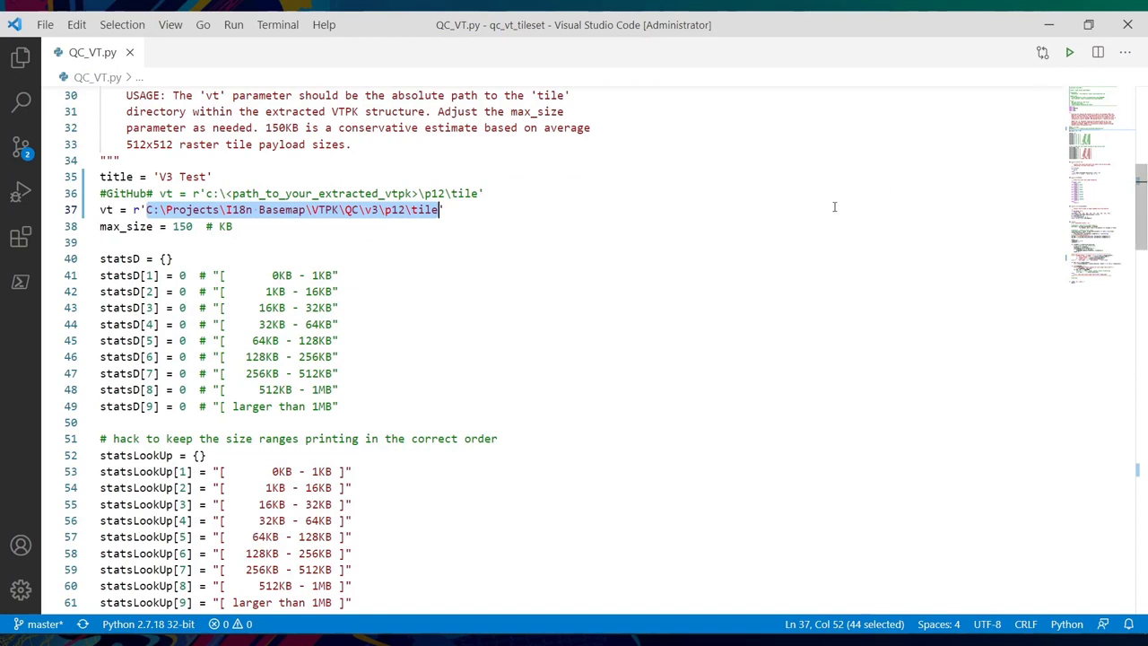
- Run QC_VT.py and highlight the 120.6 KB largest tile and the 1KB-16KB row of 6,780 files
key("ctrl+F5")
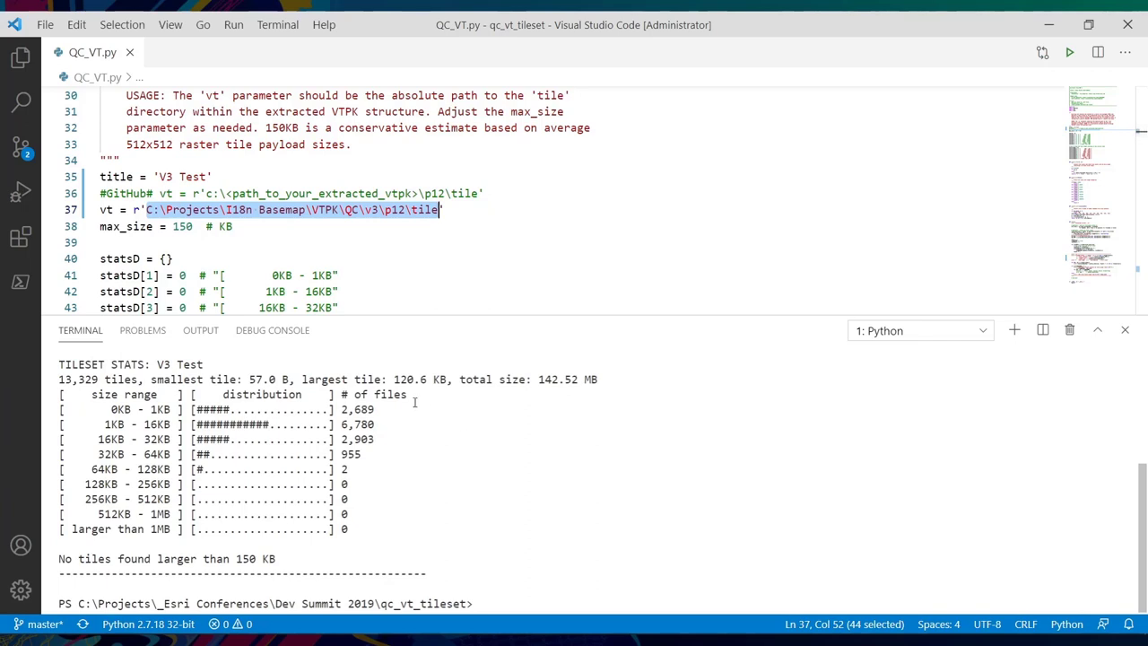
left_click_drag(394, 379, 446, 379)
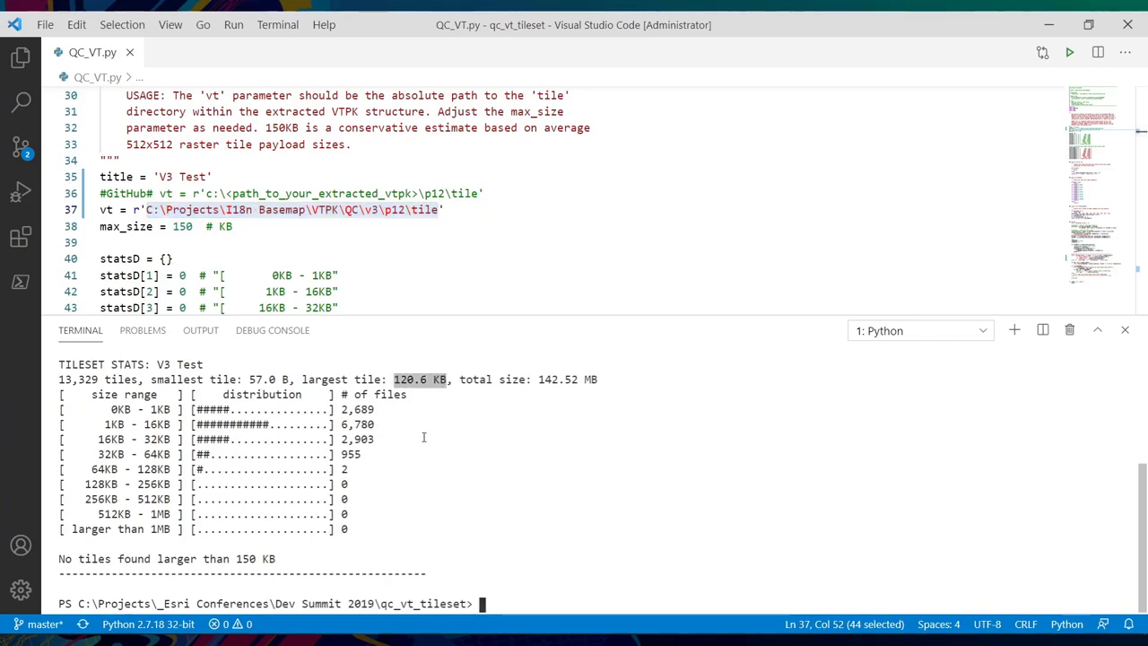
left_click_drag(357, 470, 60, 410)
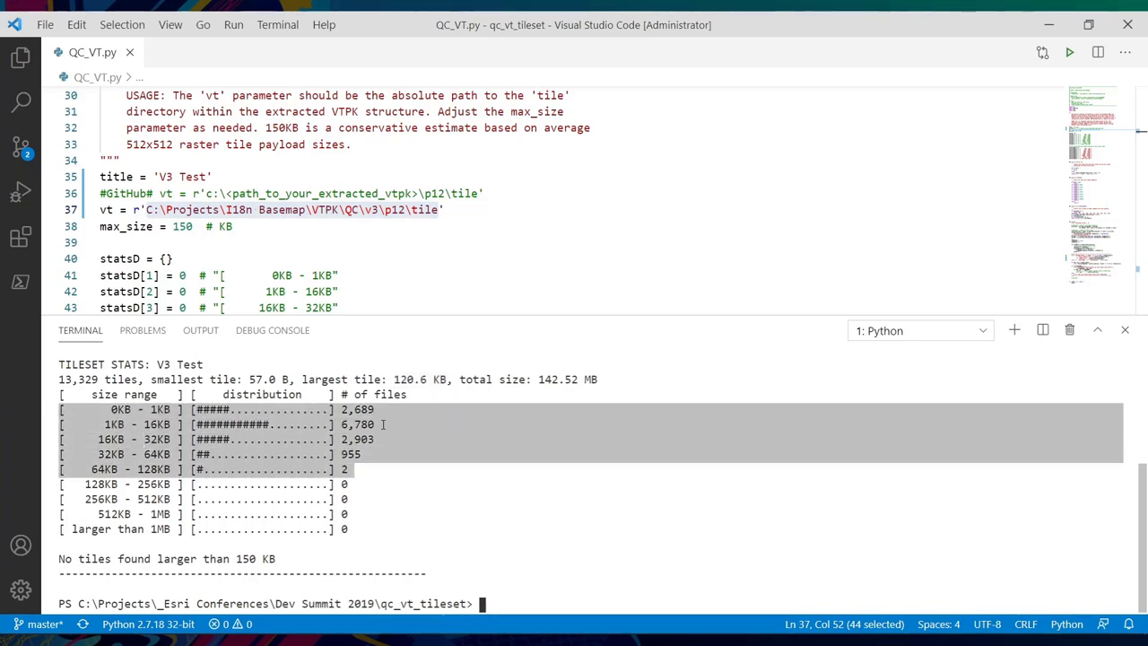
left_click_drag(105, 424, 395, 424)
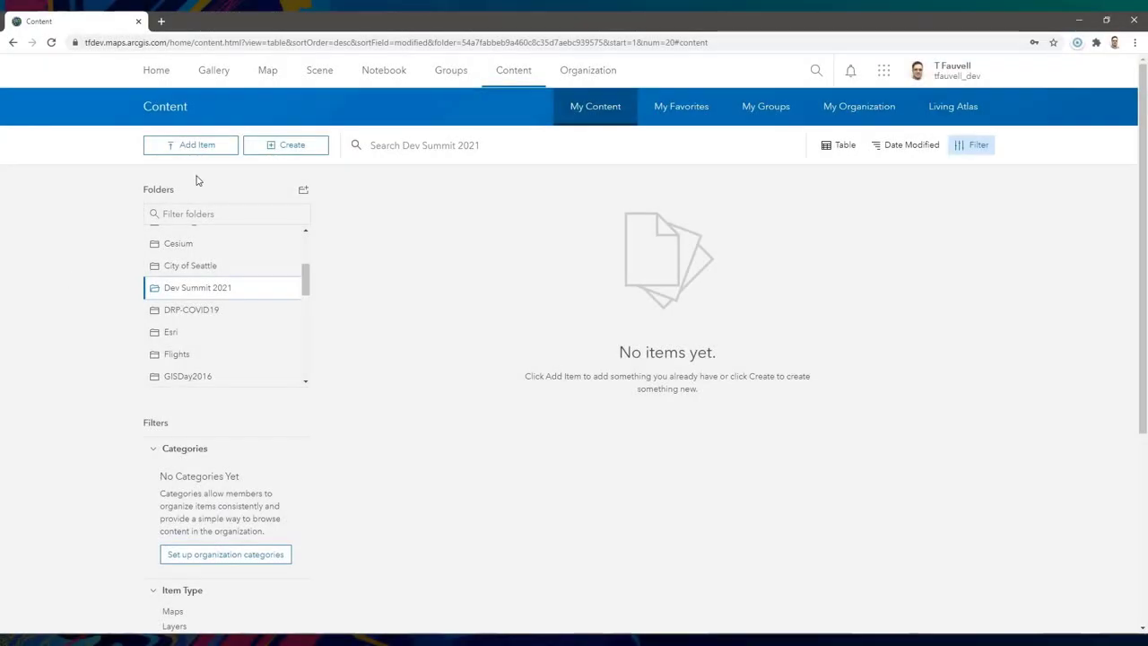
- Add i18n_basemap.vtpk from the computer as a new item
left_click(191, 145)
left_click(220, 181)
left_click(430, 291)
left_click(152, 122)
left_click(472, 314)
- Tag the item i18n, l10n, Filters and VTPK, then publish it as a hosted tile layer
left_click(412, 409)
type("i18n")
key("Return")
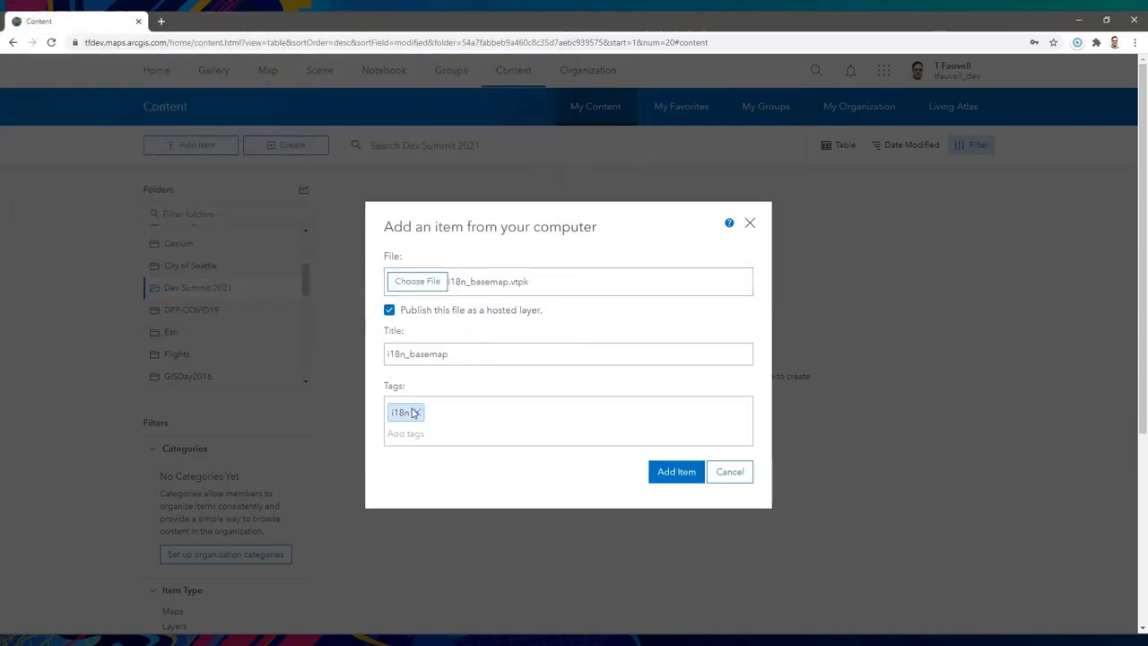
type("l10n")
key("Return")
type("Filters")
key("Return")
type("VTPK")
key("Return")
left_click(684, 472)
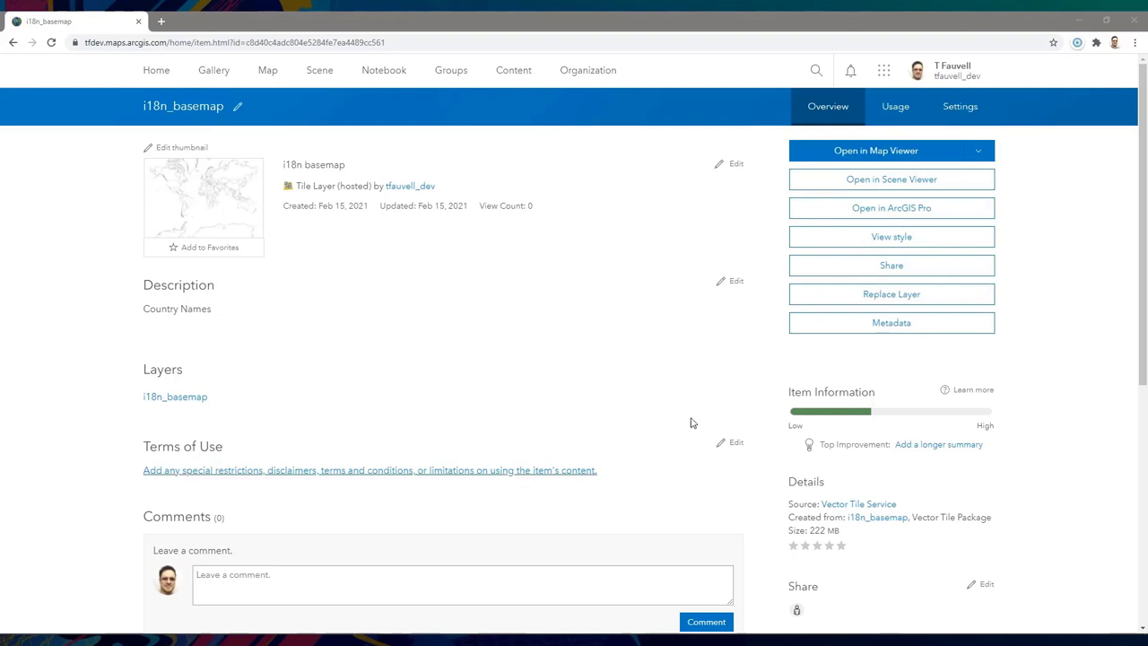
- Add the i18n_basemap tile layer to a new map in Map Viewer
left_click(980, 151)
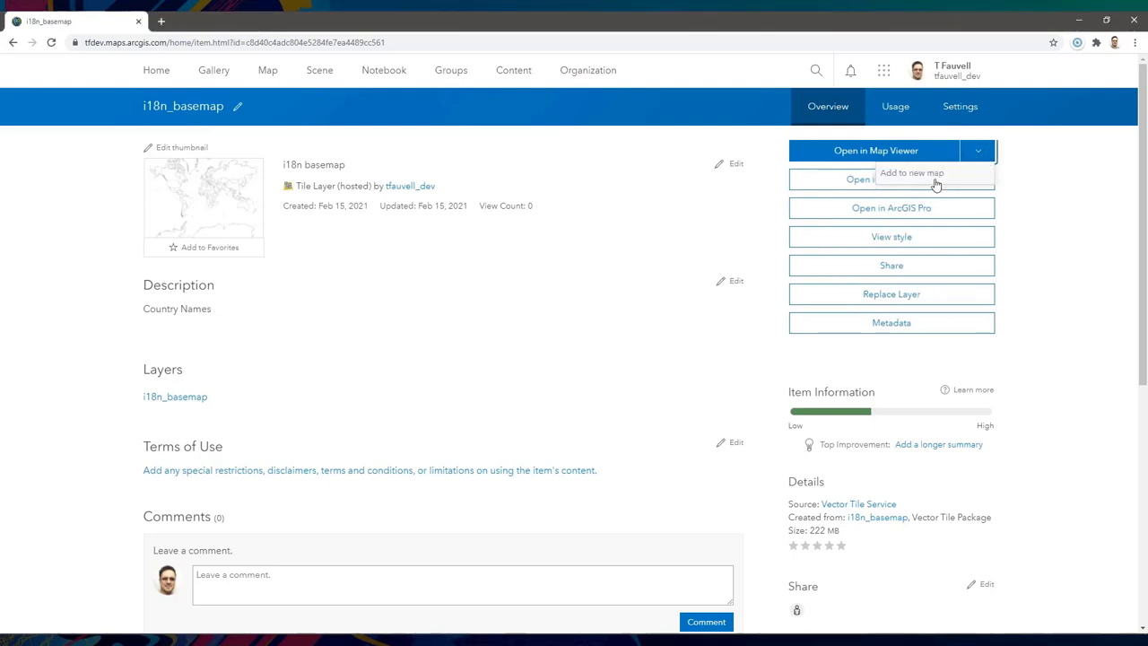
left_click(925, 184)
left_click(567, 388)
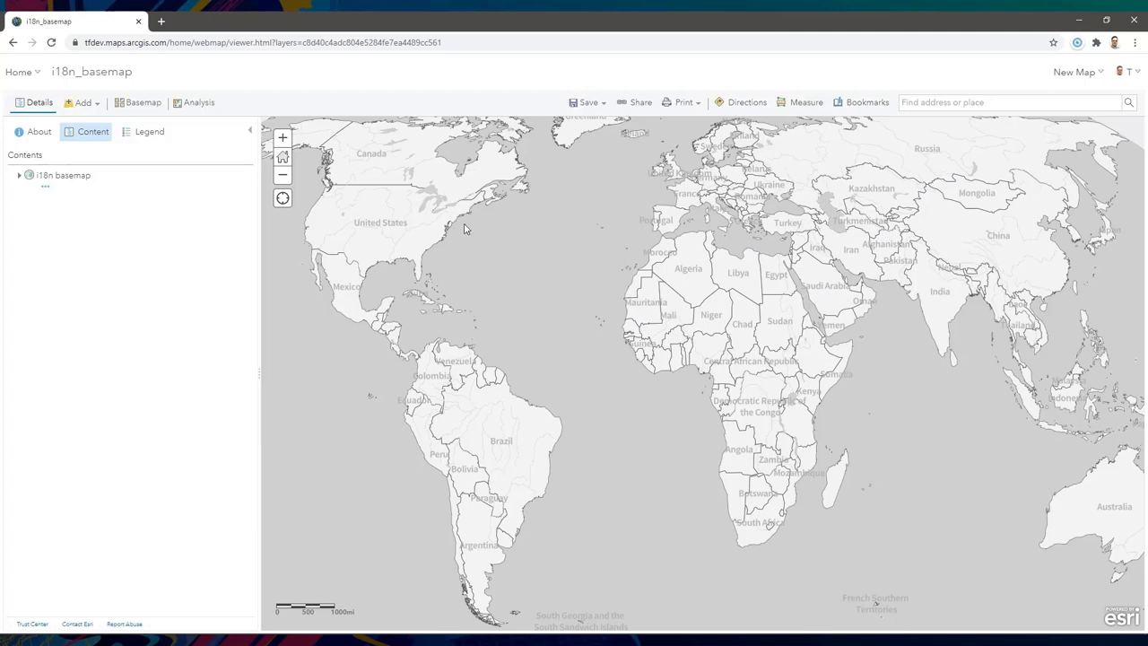
- Save a copy of the i18n basemap style, renaming 'Copy' to 'VTPK' in its title
left_click(19, 176)
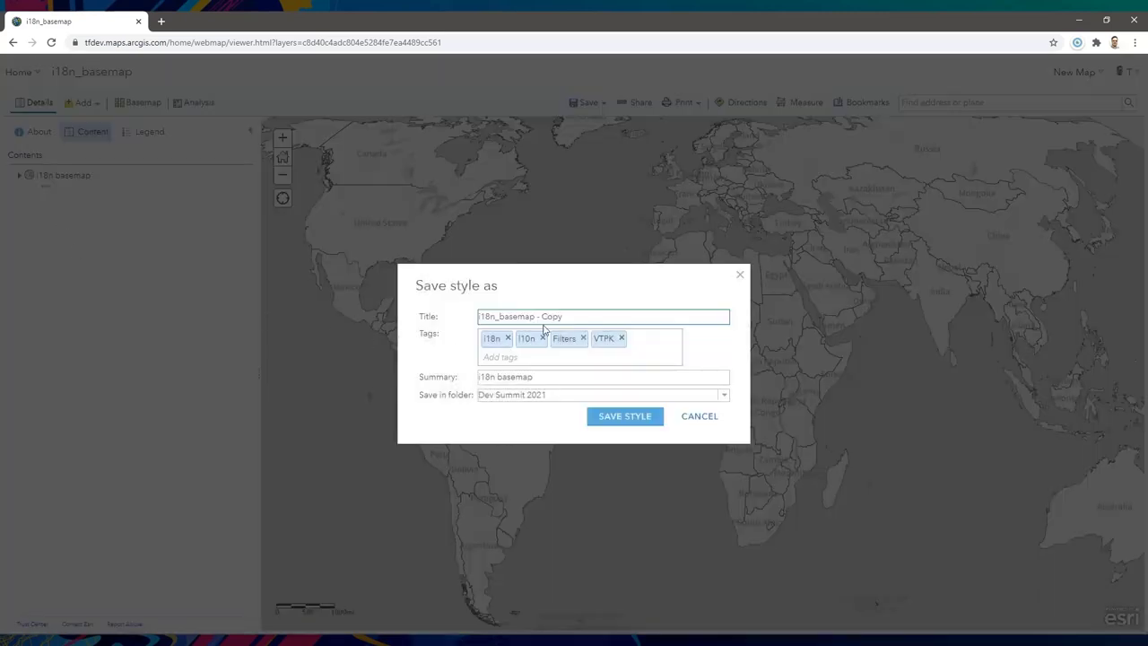
double_click(549, 316)
type("VTPK")
key("Return")
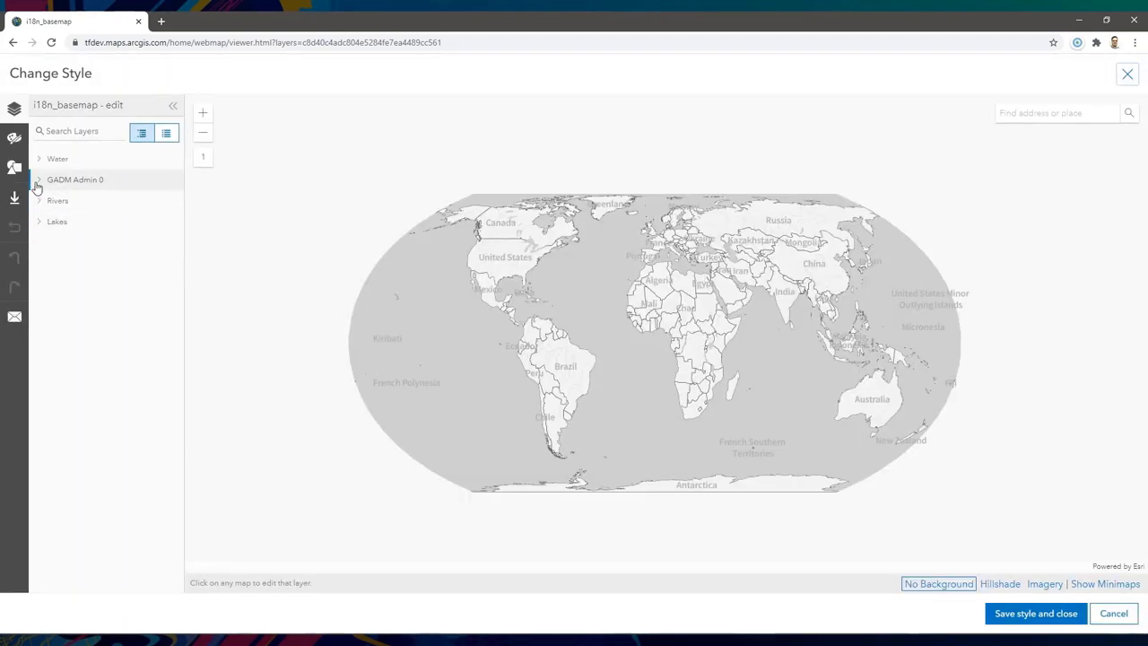
- Hide the GADM Admin0/1 fill layer, leaving the country label font unchanged
left_click(40, 184)
left_click(90, 226)
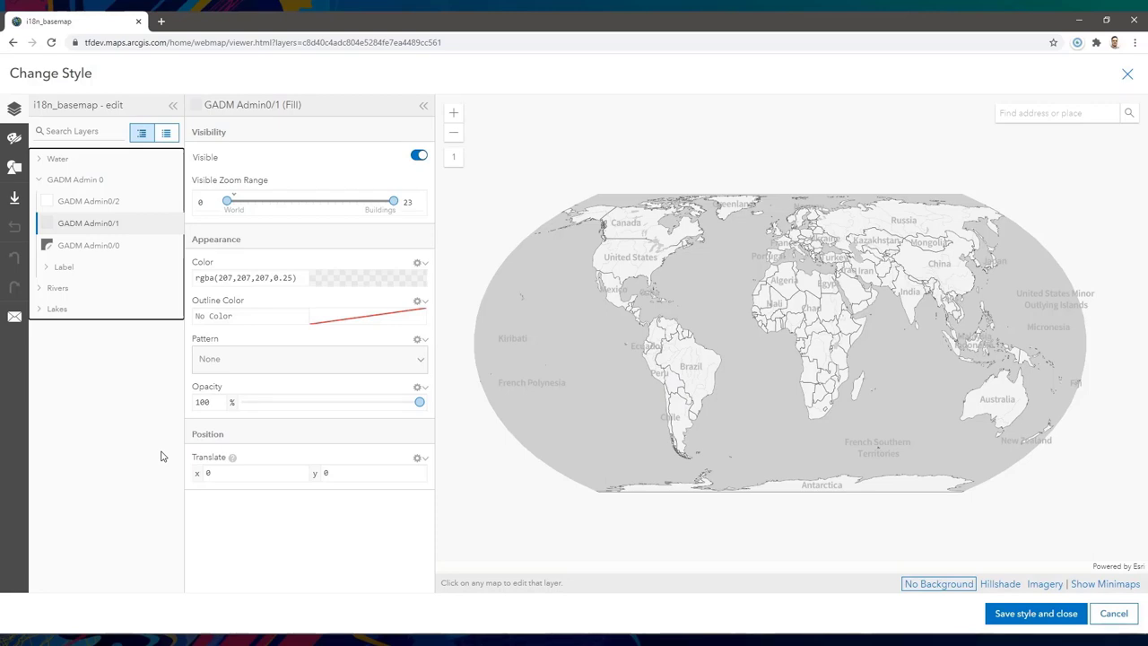
left_click(419, 157)
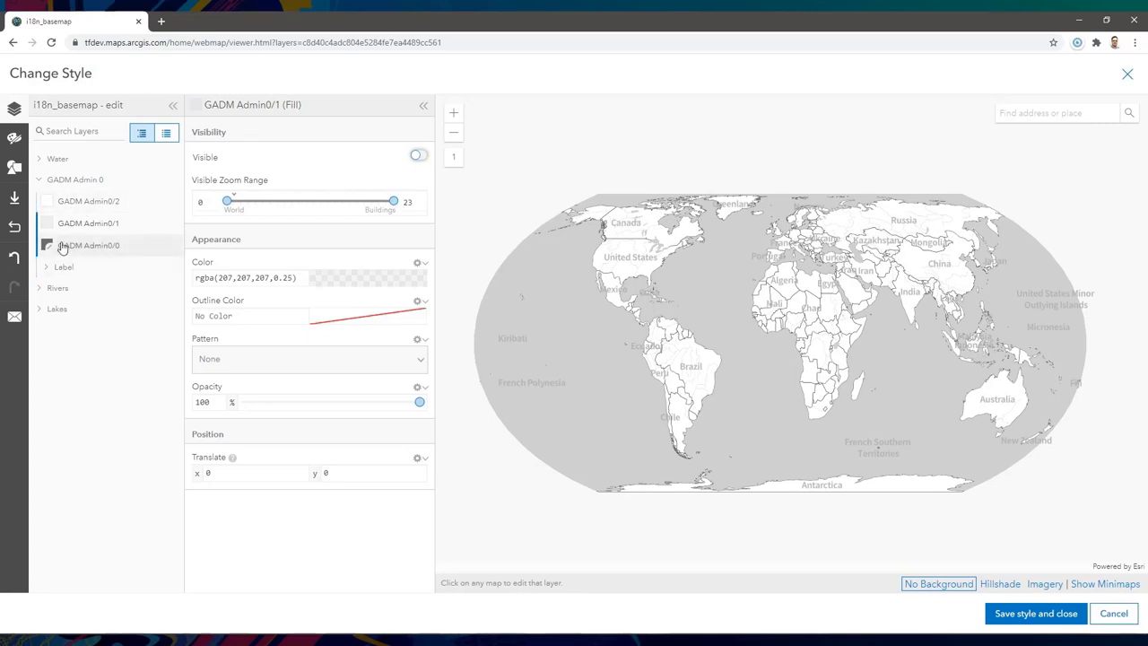
left_click(51, 266)
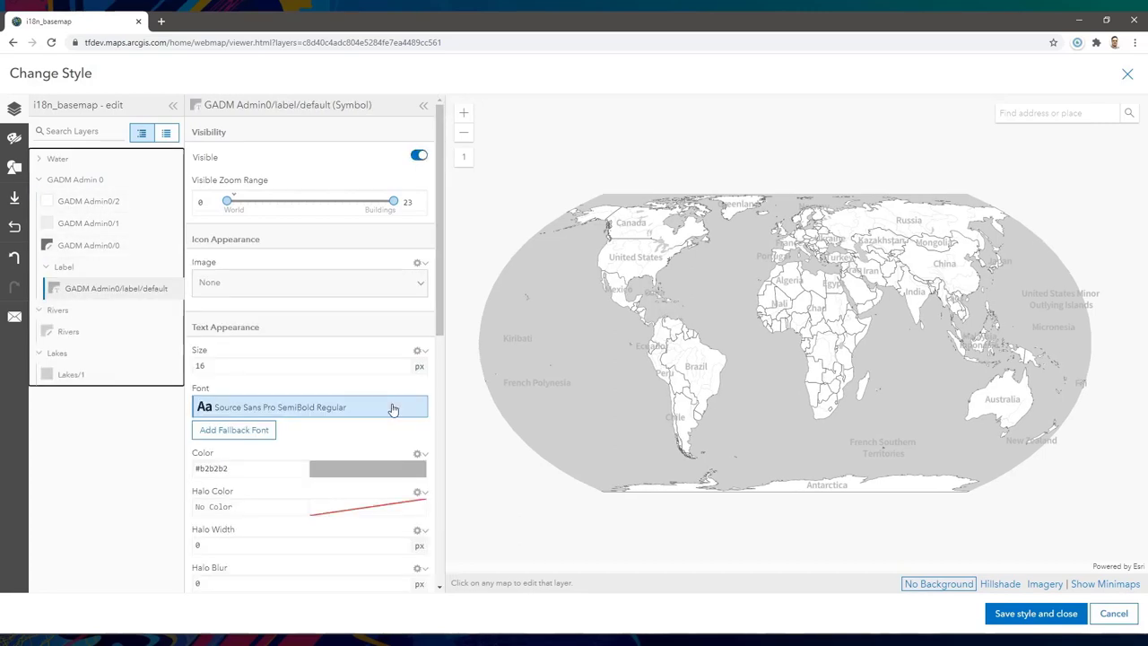
left_click(393, 409)
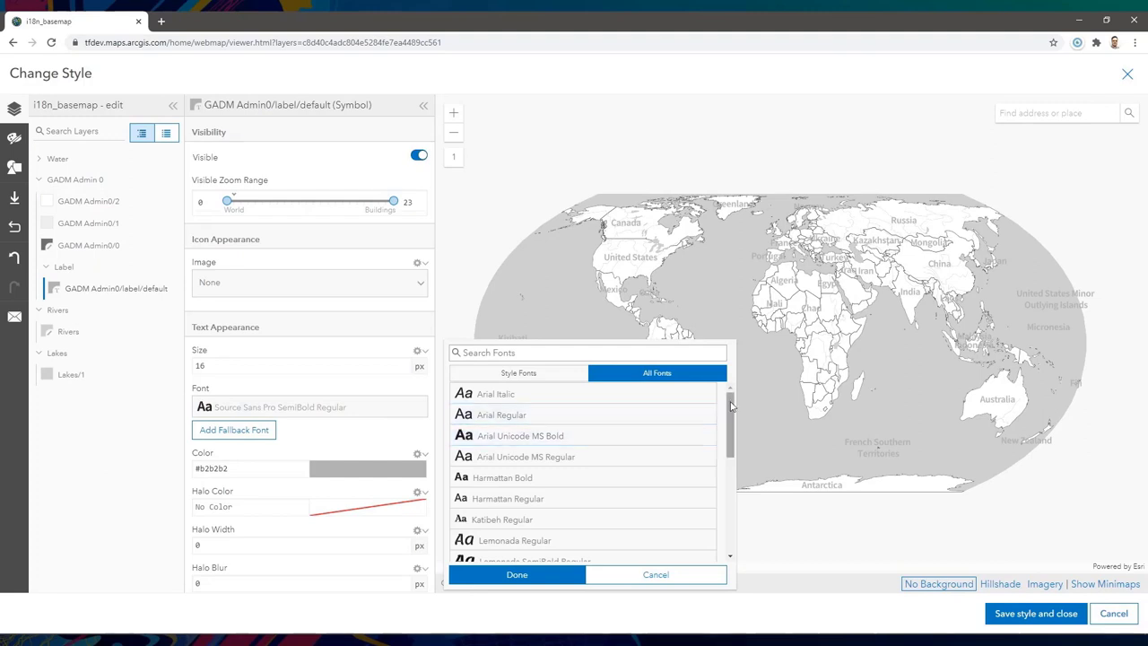
left_click_drag(731, 406, 733, 511)
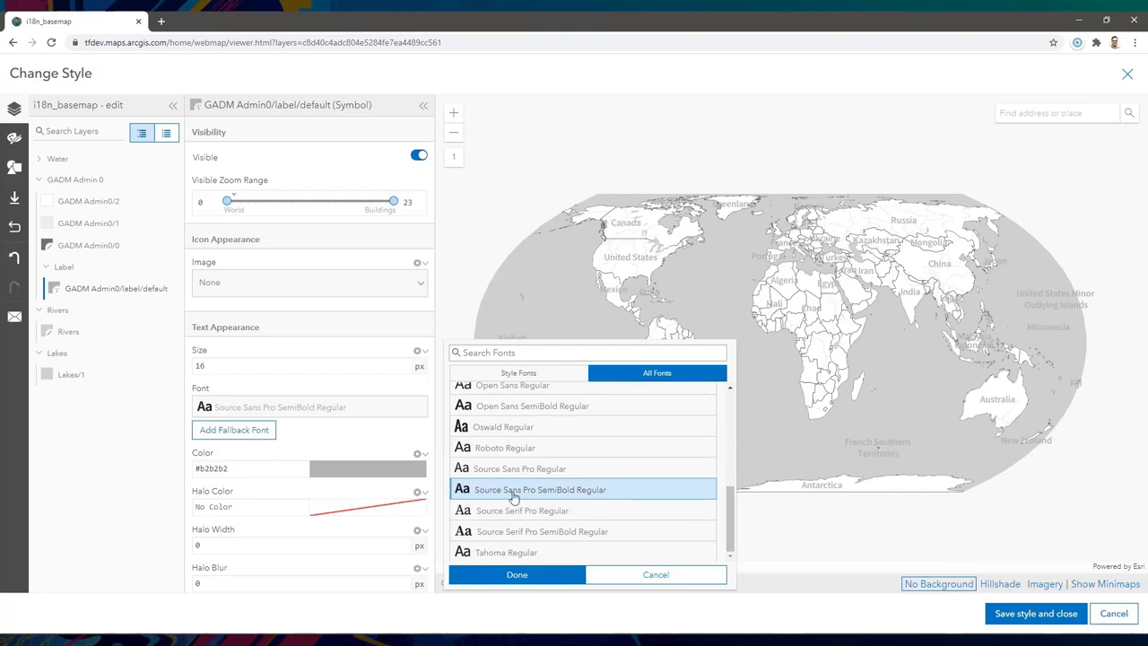
left_click(619, 574)
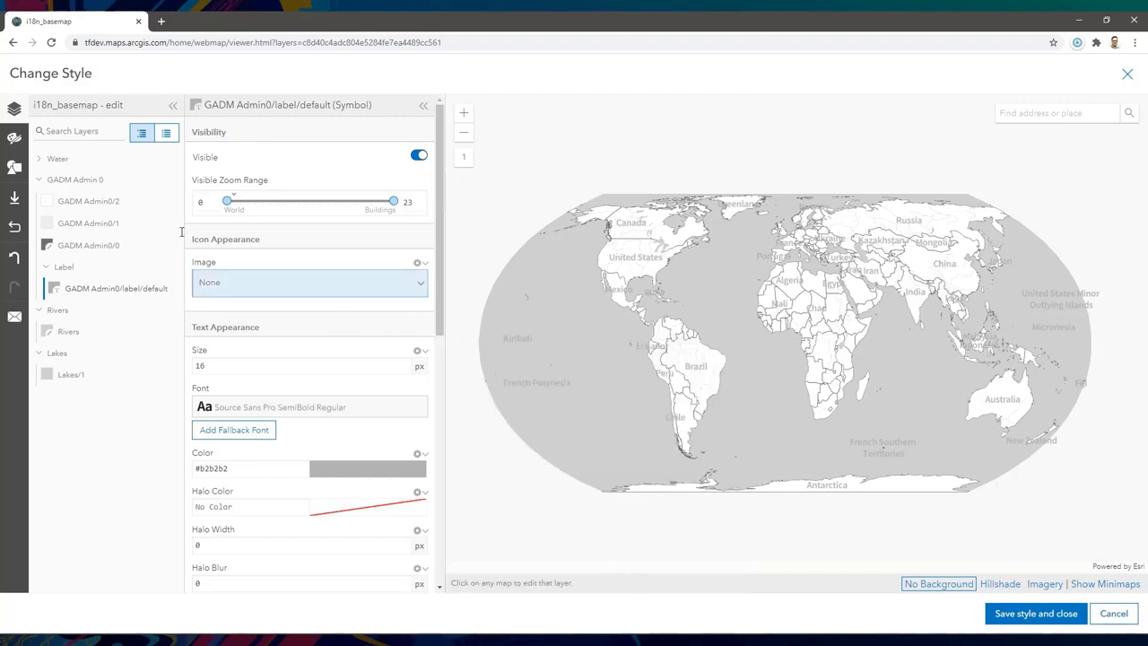
left_click(90, 223)
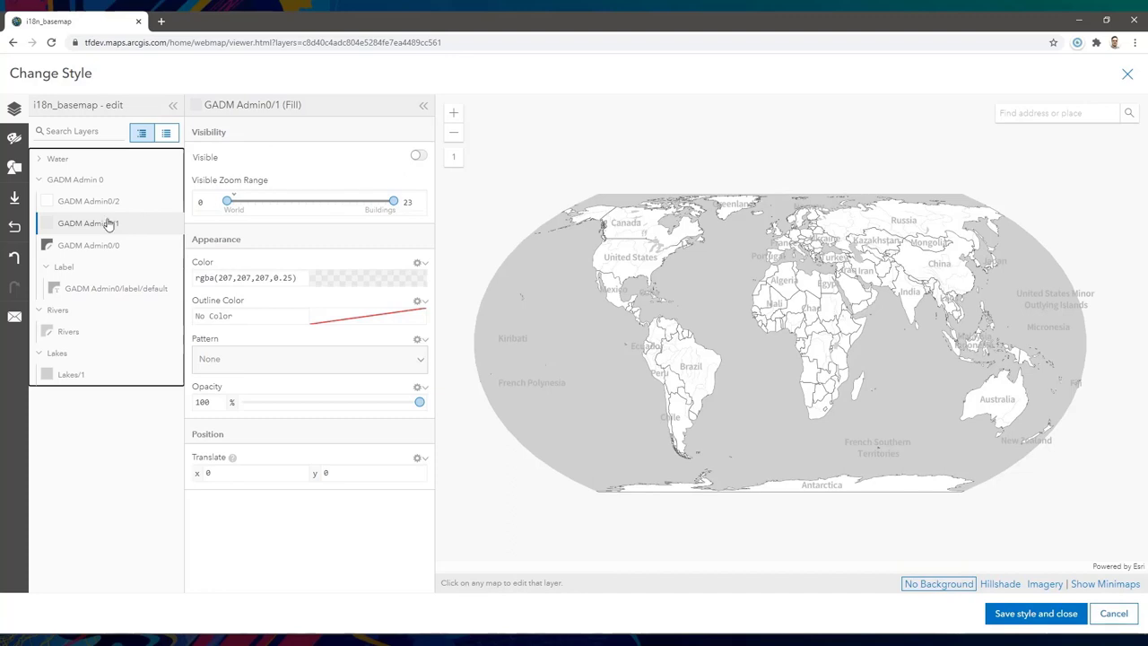
left_click(419, 156)
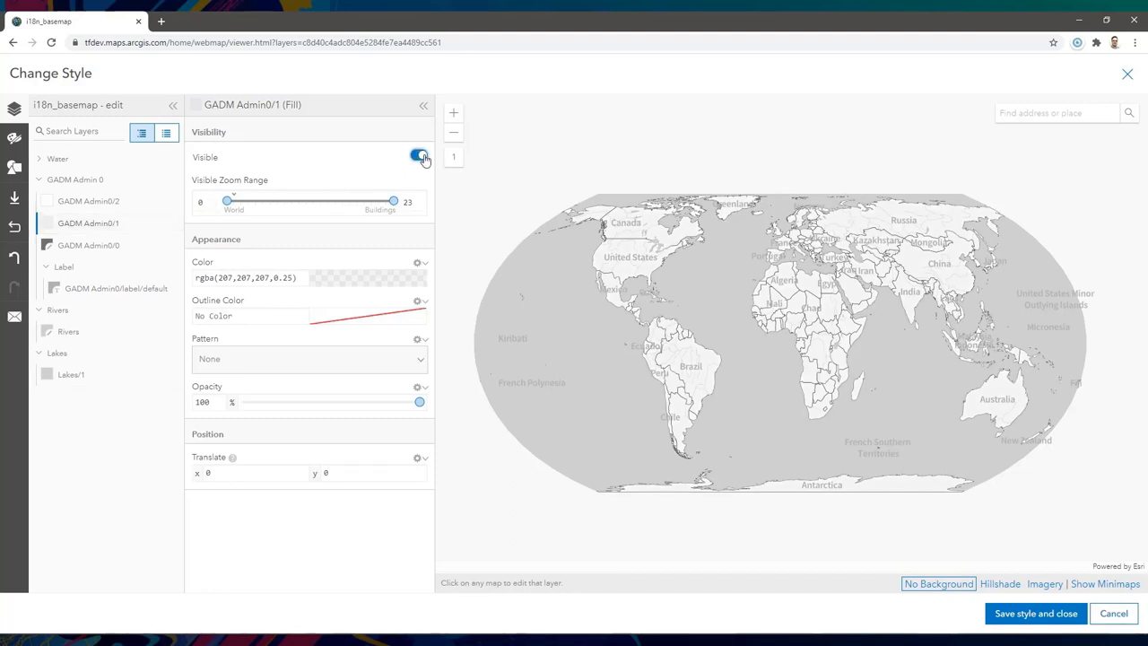
left_click(418, 156)
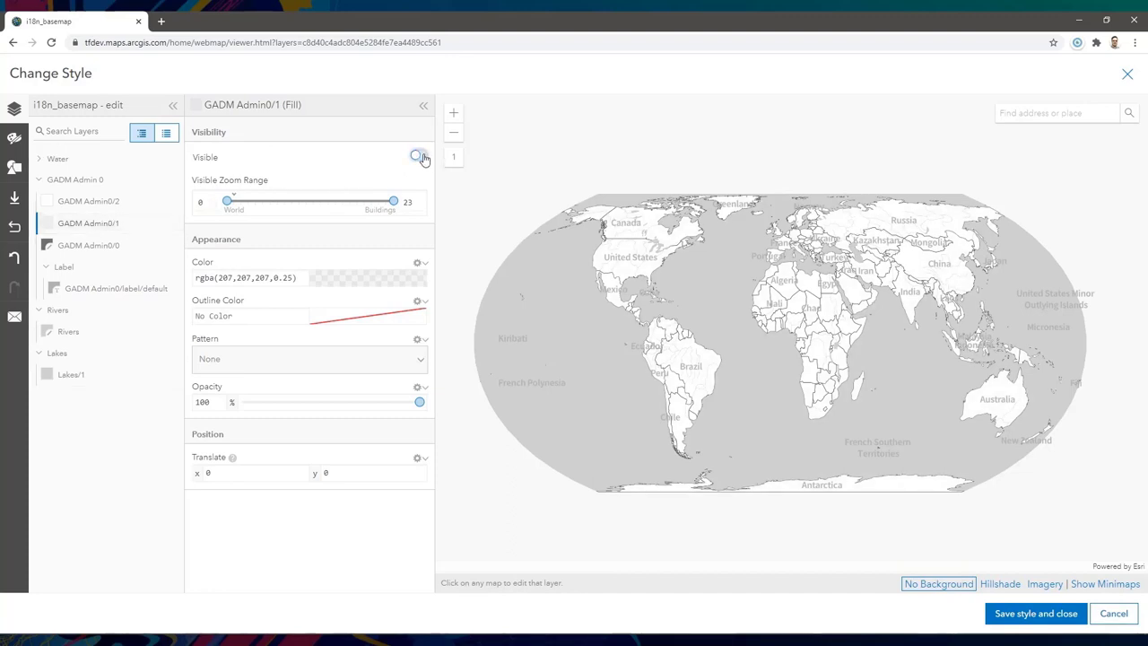
- Save the edited style, reopen the editor, and download the current style as JSON
left_click(1038, 616)
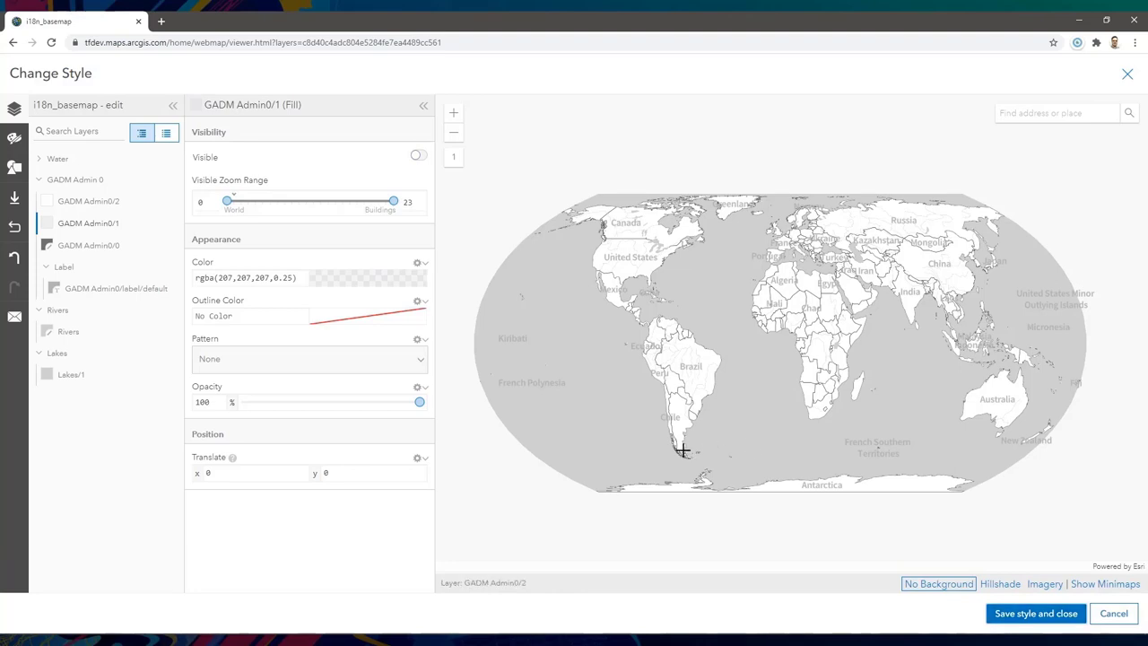
left_click(1028, 614)
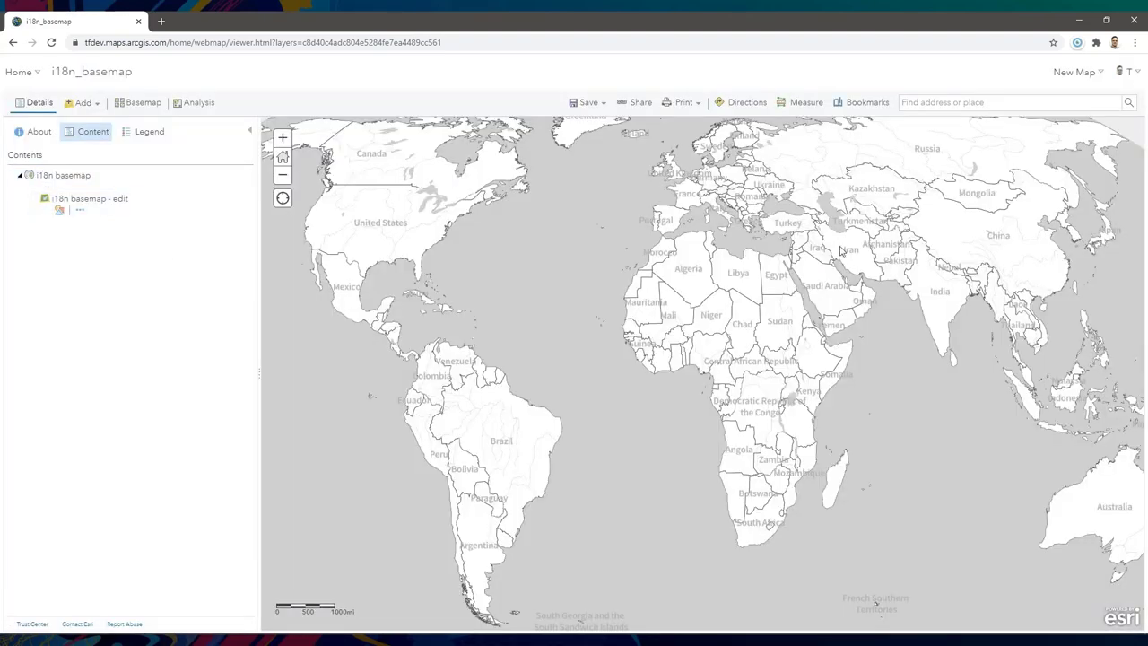
left_click(60, 209)
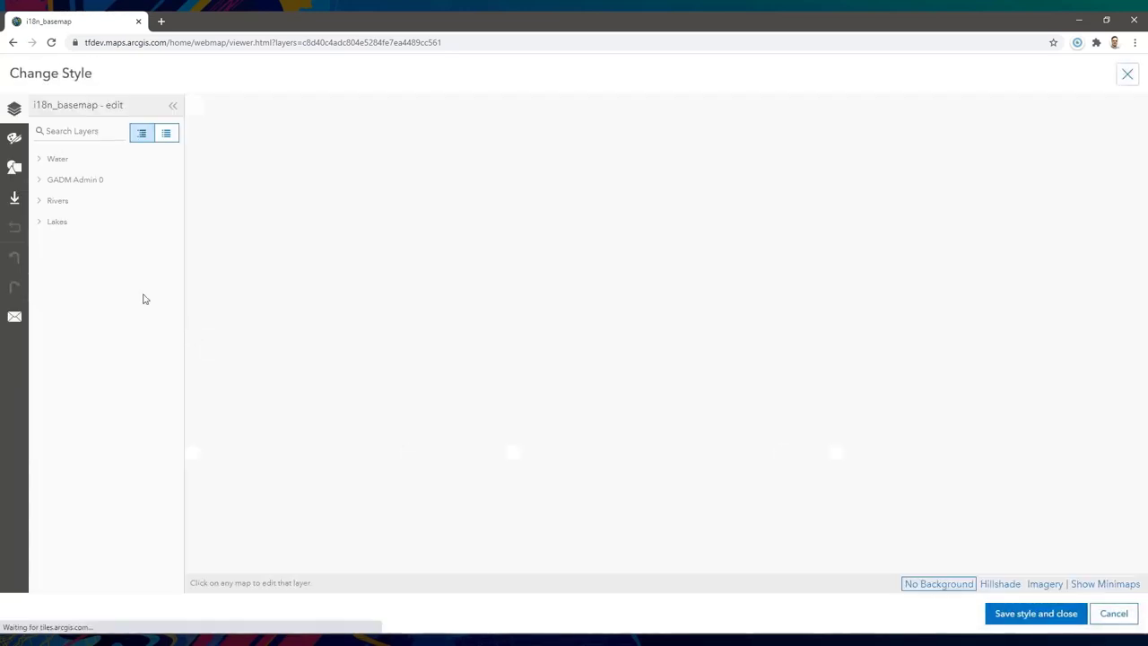
left_click(14, 199)
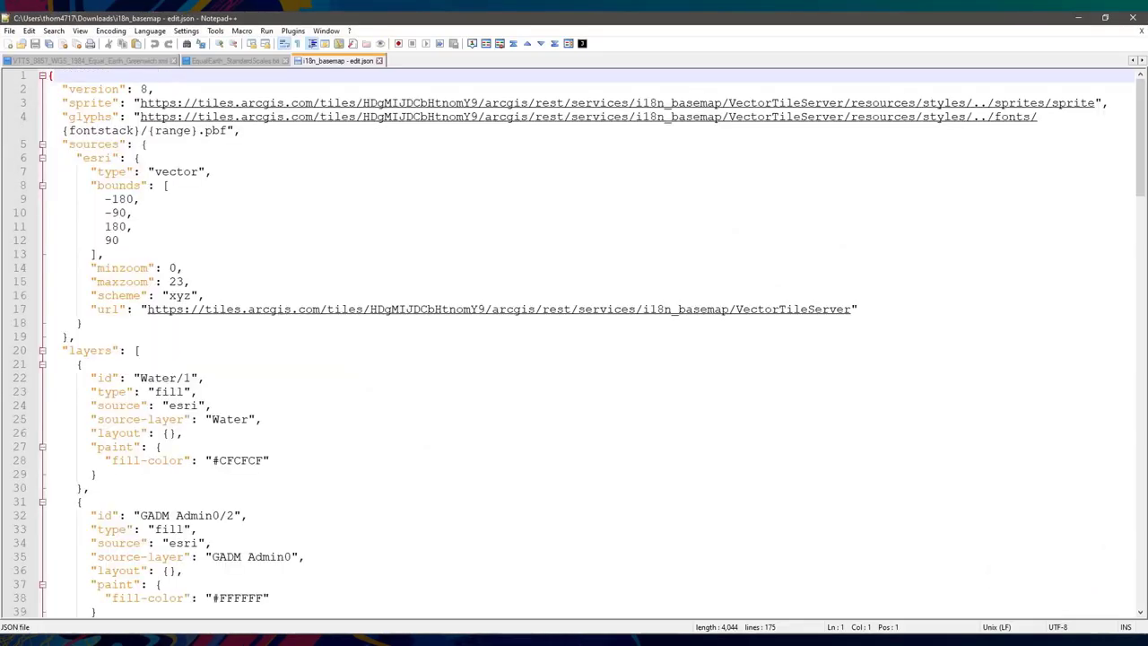
- Inspect the GADM Admin0/2 and Admin0/1 fill colours and the line type occurrences
scroll(215, 378, "down", 5)
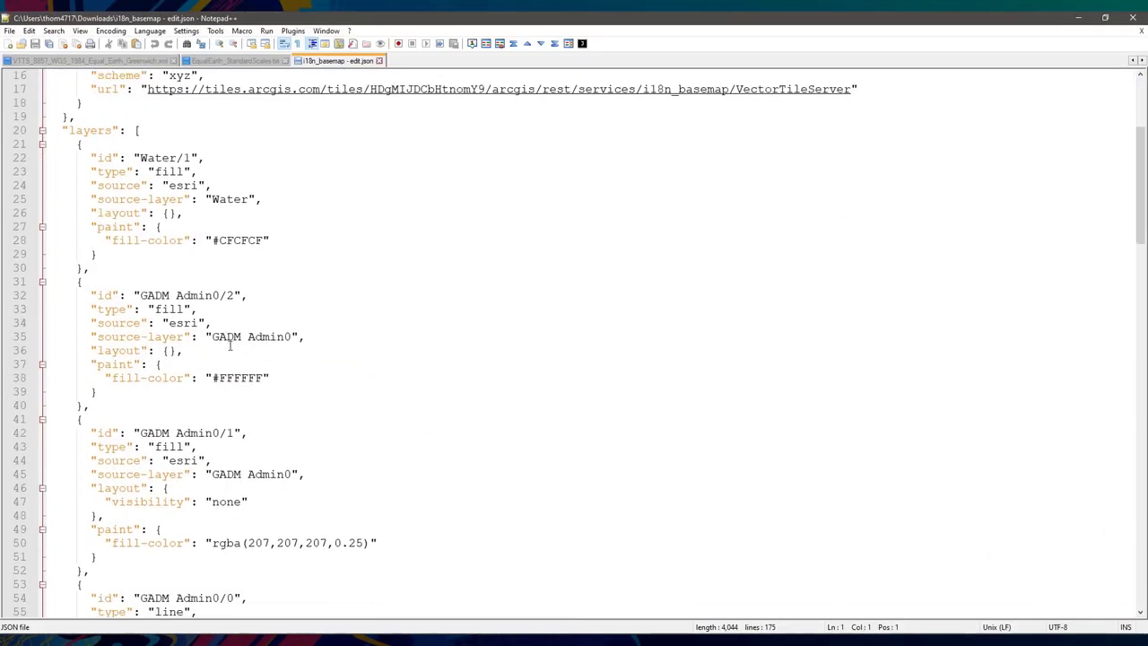
double_click(230, 377)
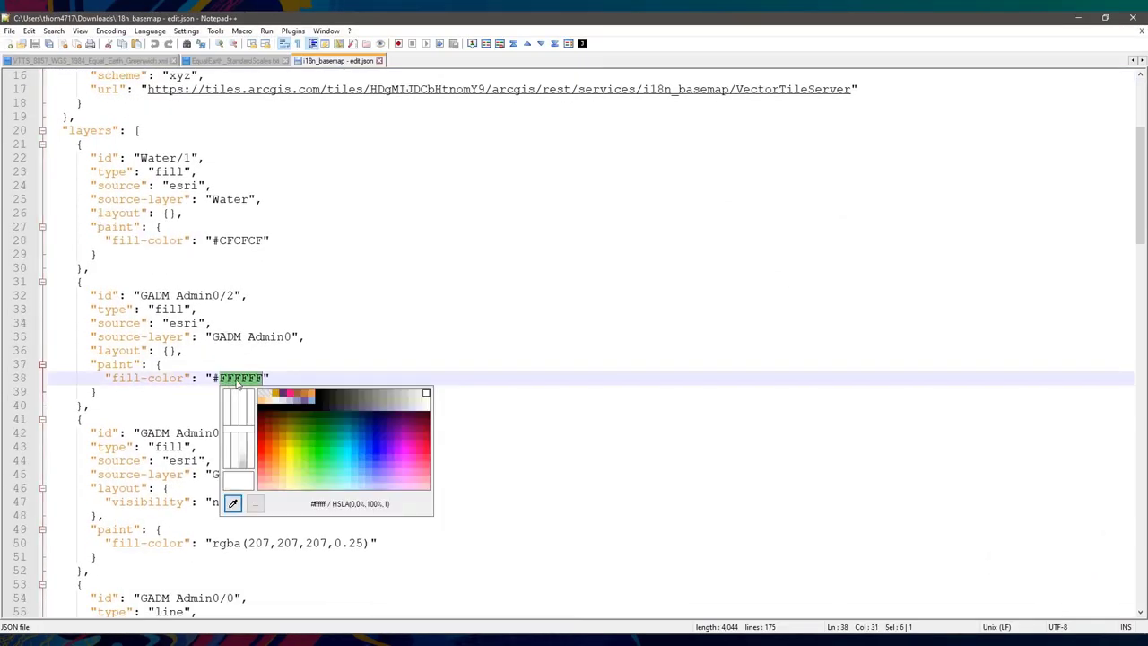
left_click(194, 391)
scroll(194, 391, "down", 4)
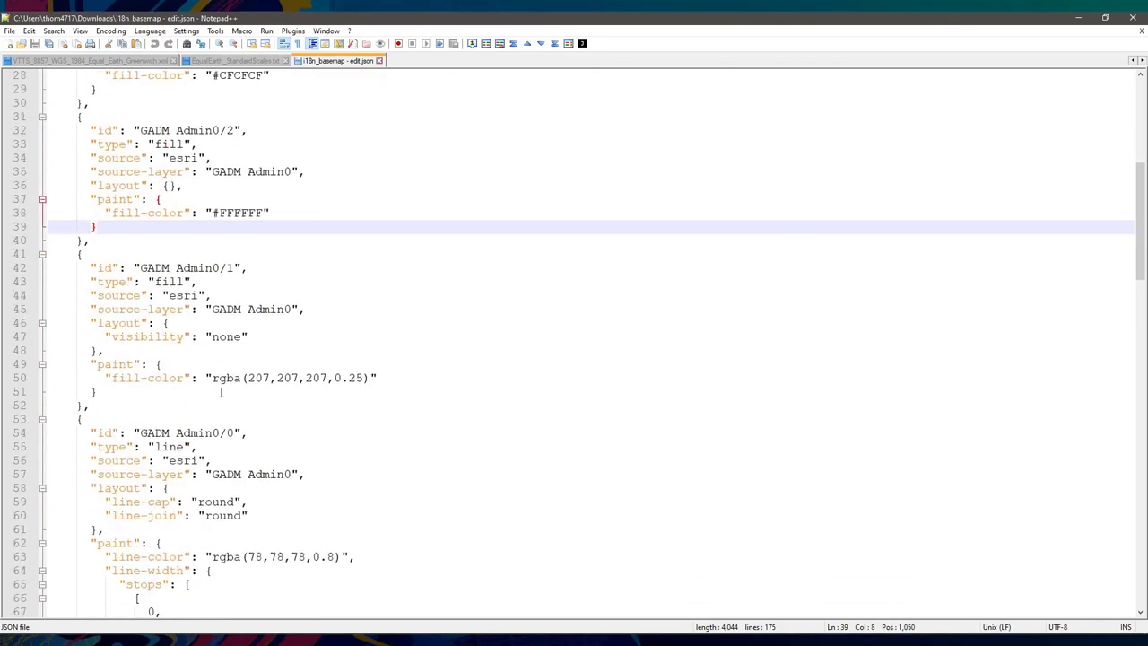
double_click(227, 378)
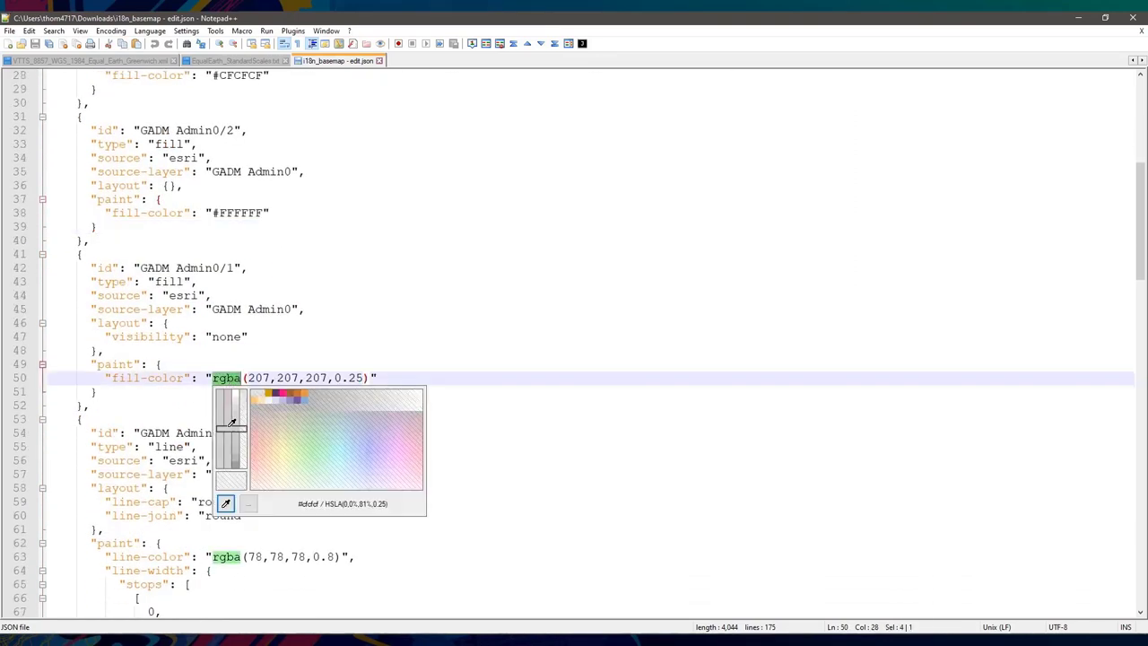
left_click(166, 396)
scroll(175, 397, "down", 2)
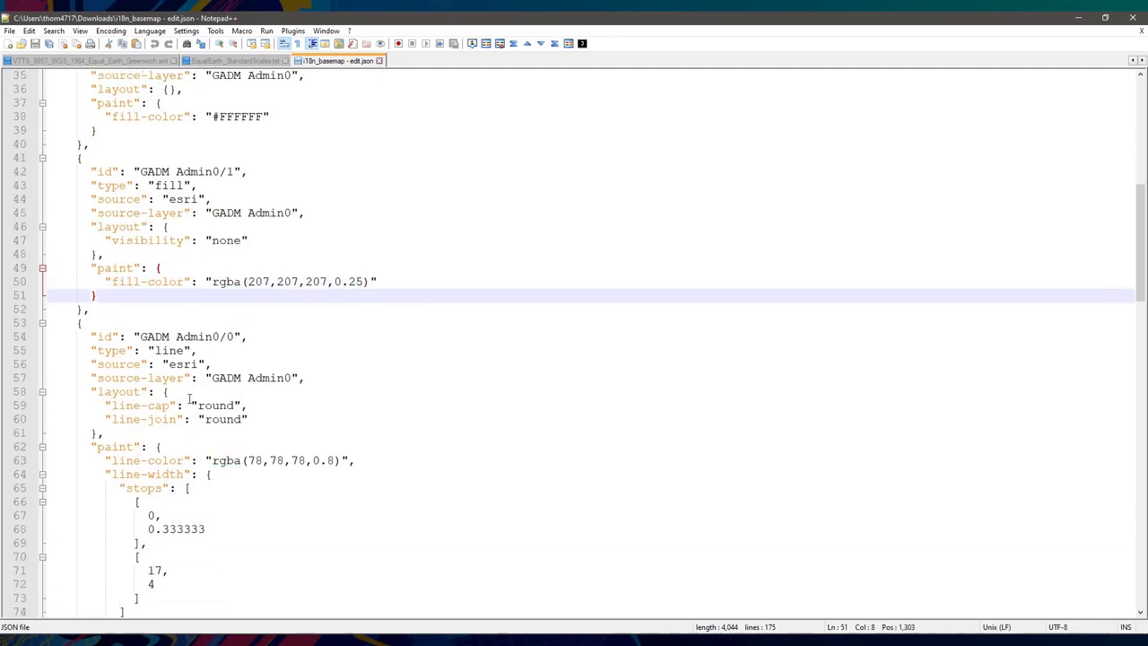
double_click(158, 350)
- Select the GADM Admin0/1 layer block, then the GADM Admin0/0 layer block
scroll(191, 419, "down", 1)
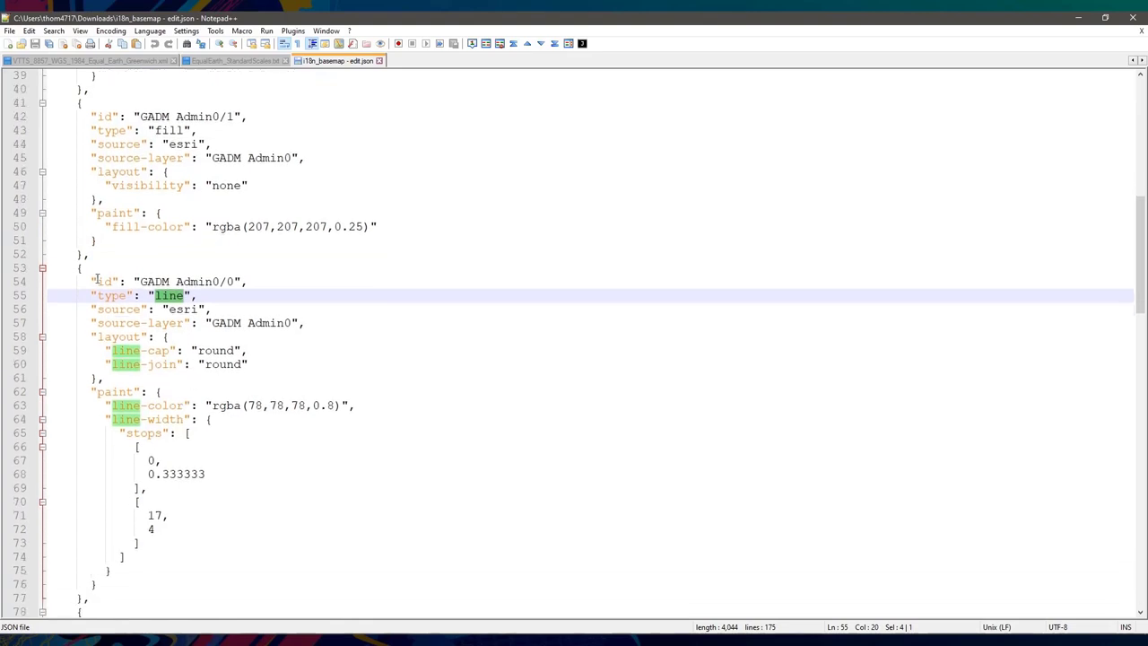
scroll(114, 270, "up", 3)
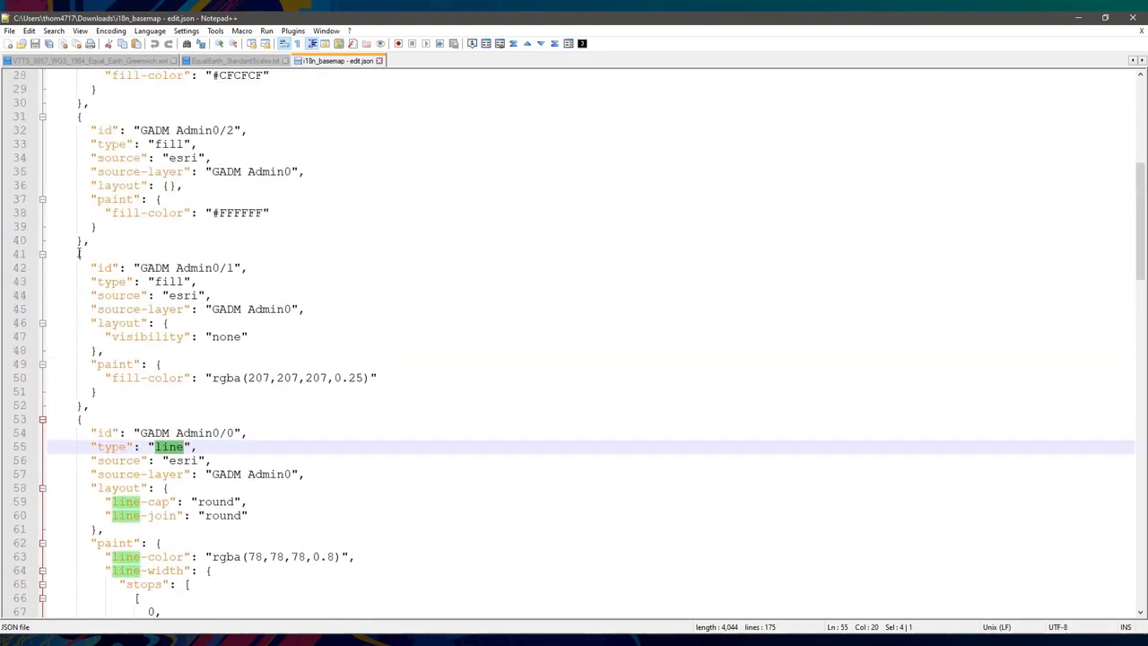
left_click_drag(79, 254, 83, 408)
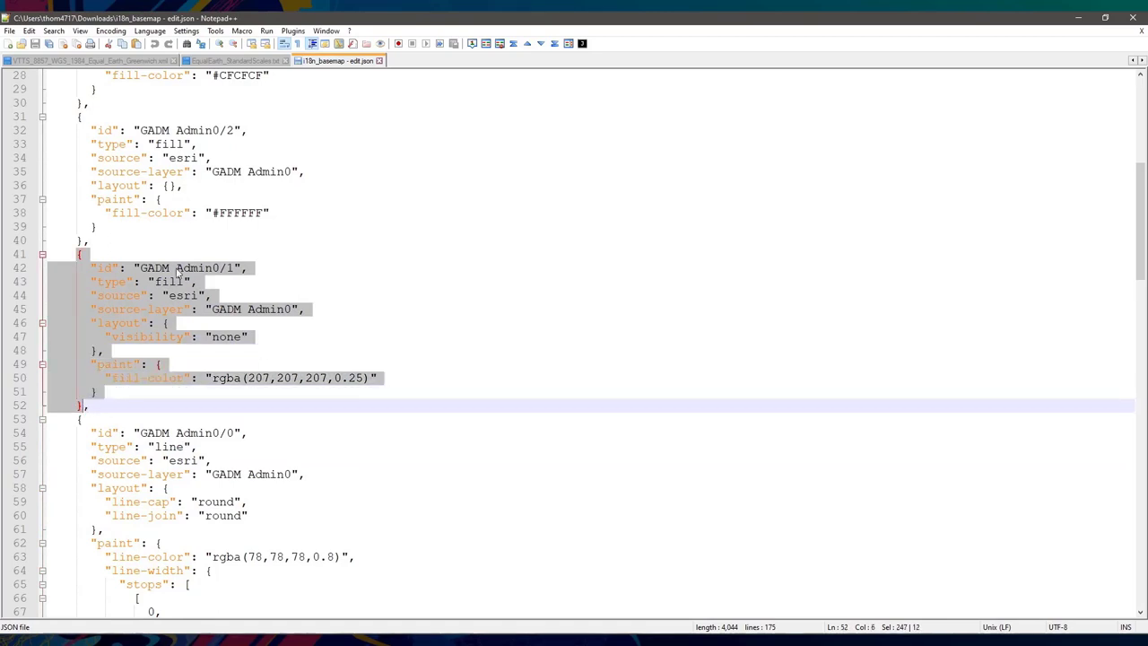
scroll(204, 274, "down", 5)
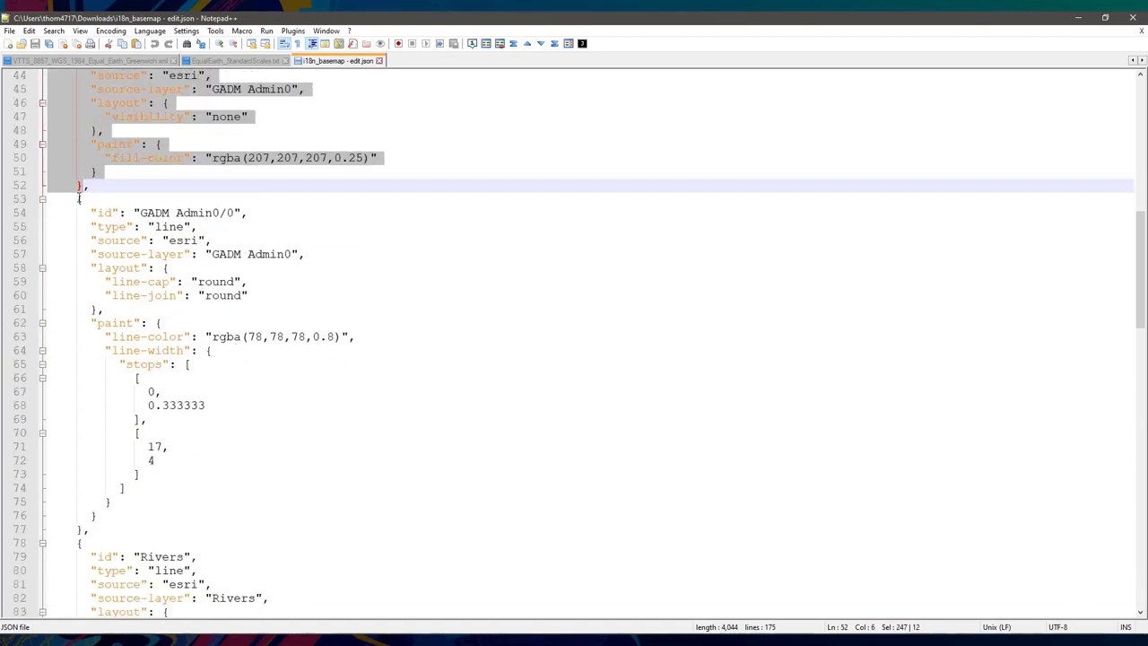
left_click_drag(79, 199, 86, 530)
key("ctrl+c")
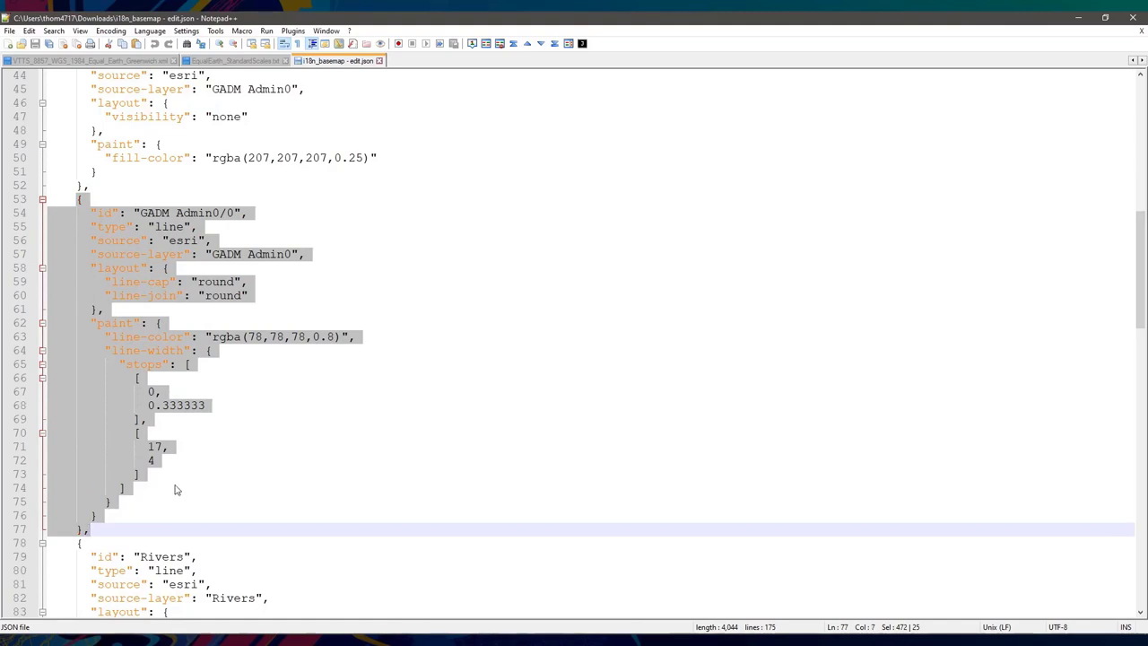
- Move the GADM Admin0/0 line layer block to just after the Lakes/1 layer
key("Delete")
scroll(105, 154, "down", 1)
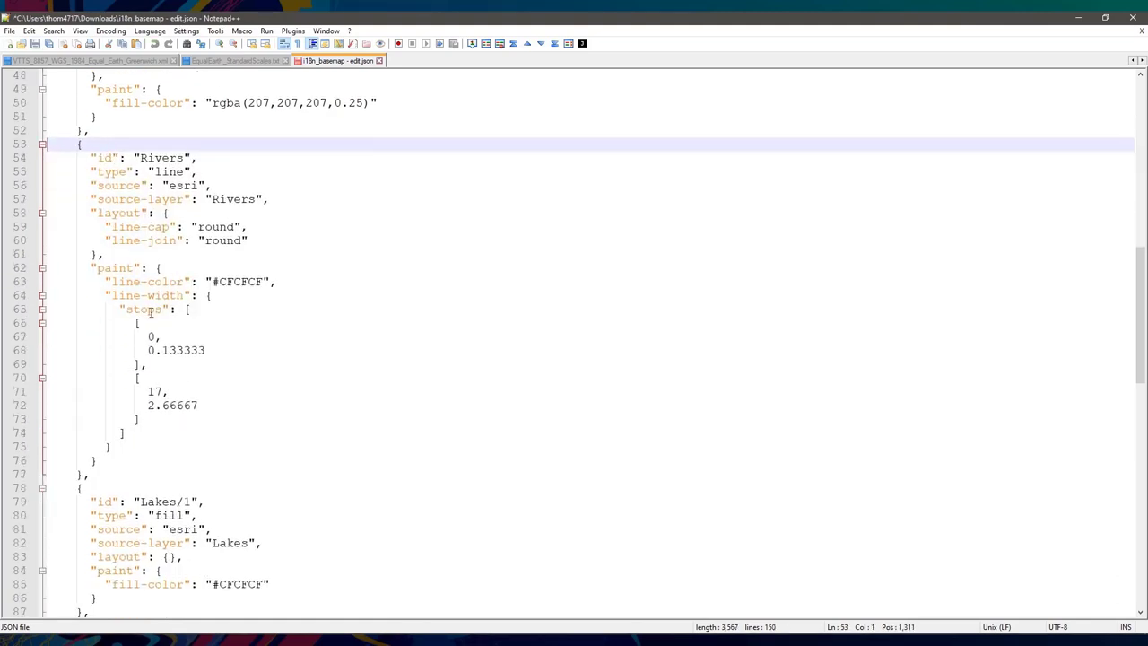
scroll(162, 337, "down", 7)
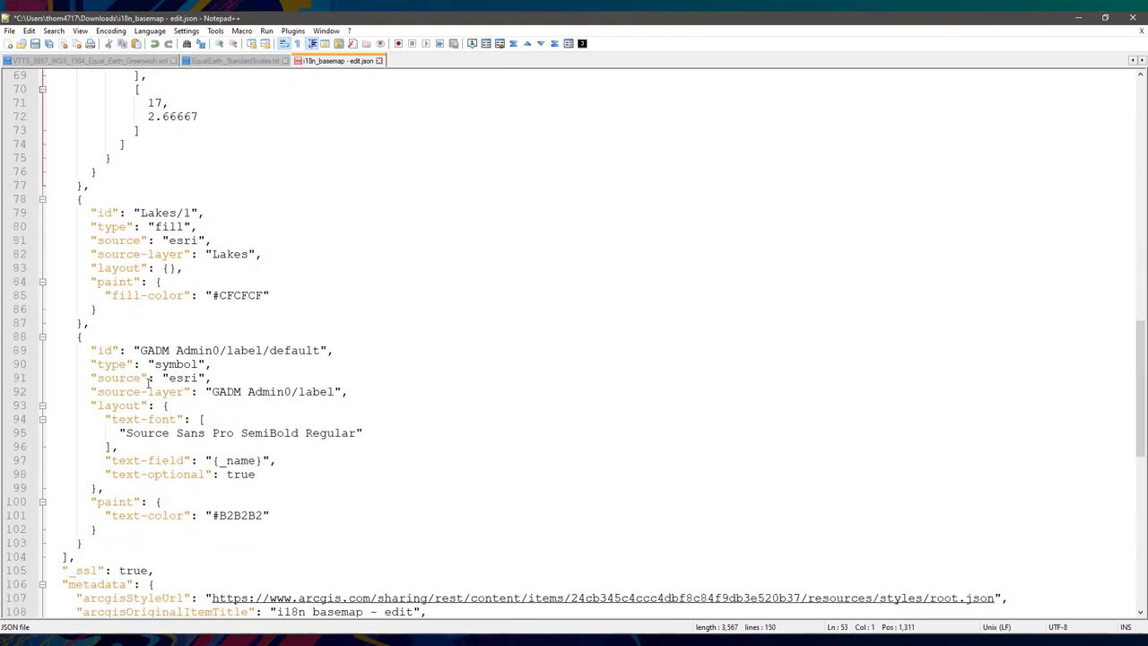
left_click(94, 326)
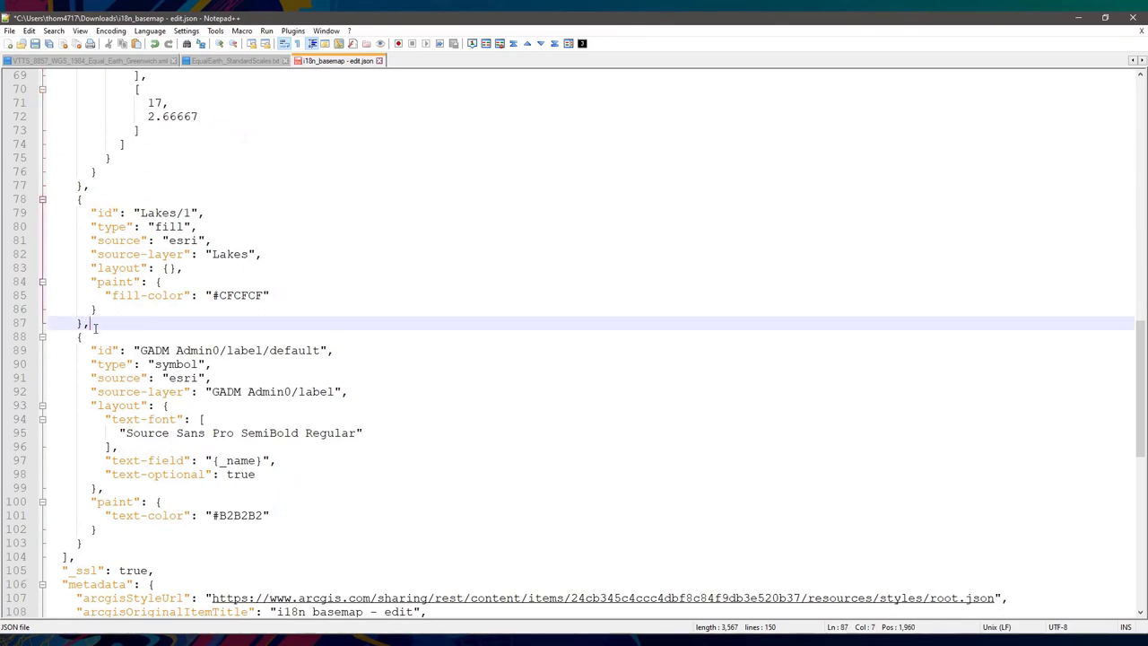
key("Return")
key("ctrl+v")
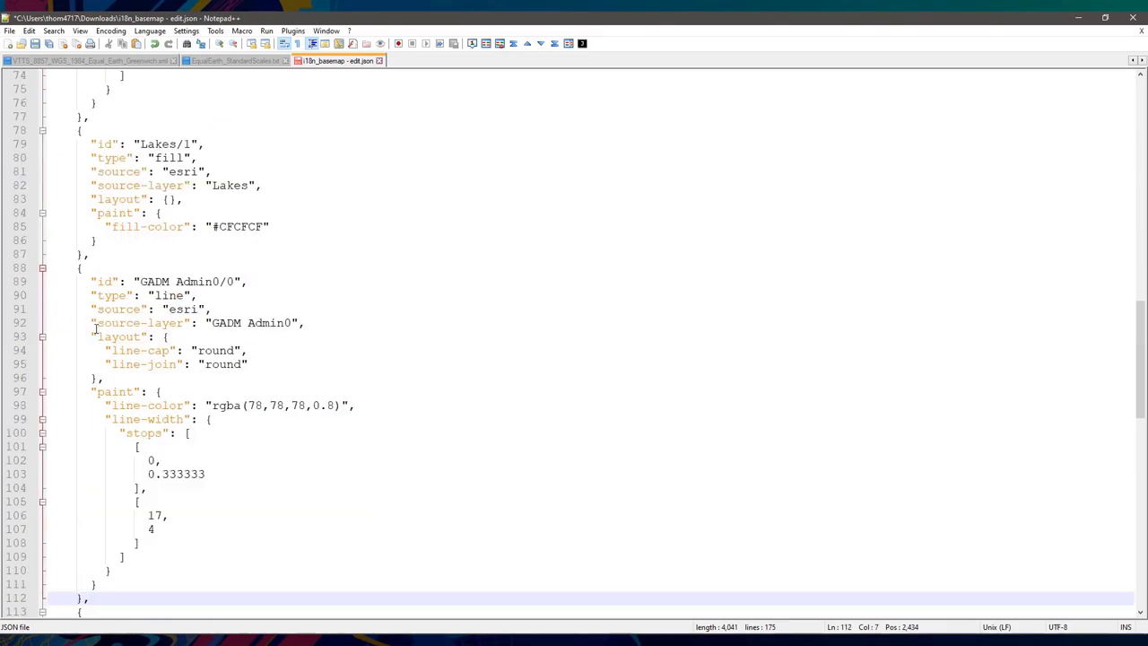
- Check the new layer's id against the Rivers layer ids
left_click(169, 281)
scroll(195, 303, "down", 4)
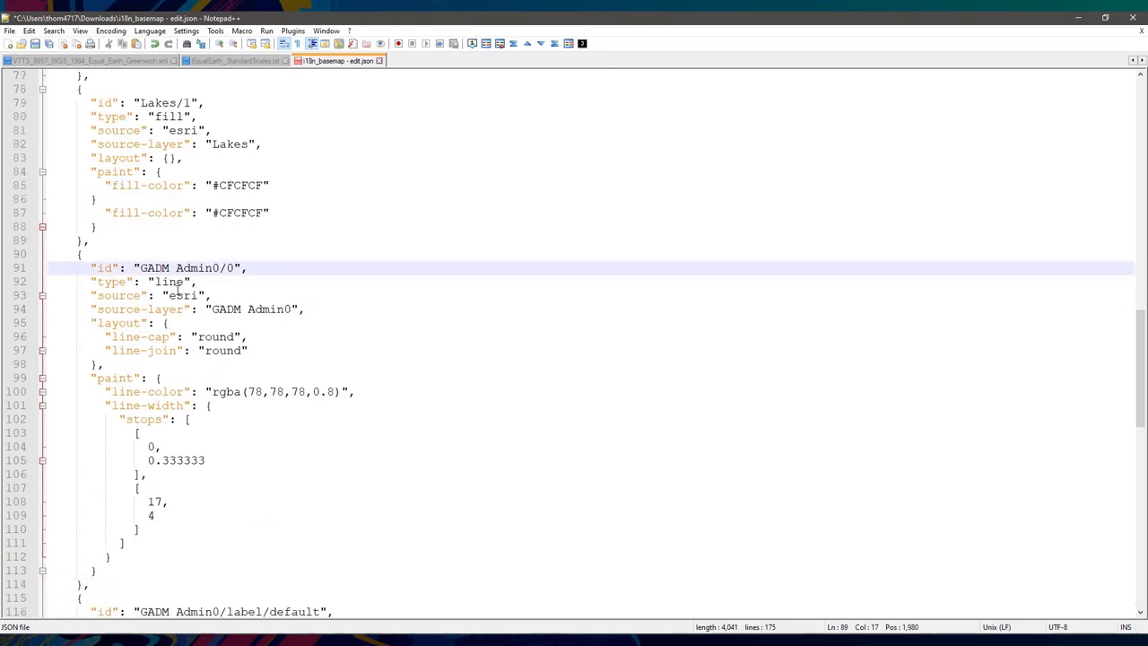
scroll(195, 302, "up", 7)
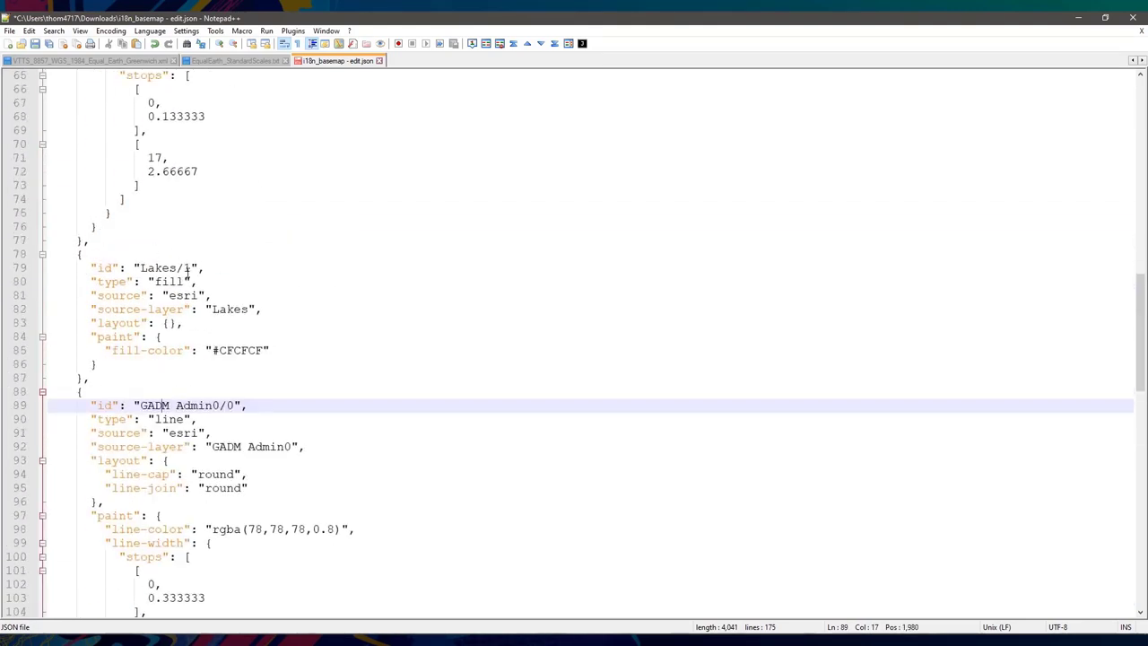
scroll(187, 267, "up", 5)
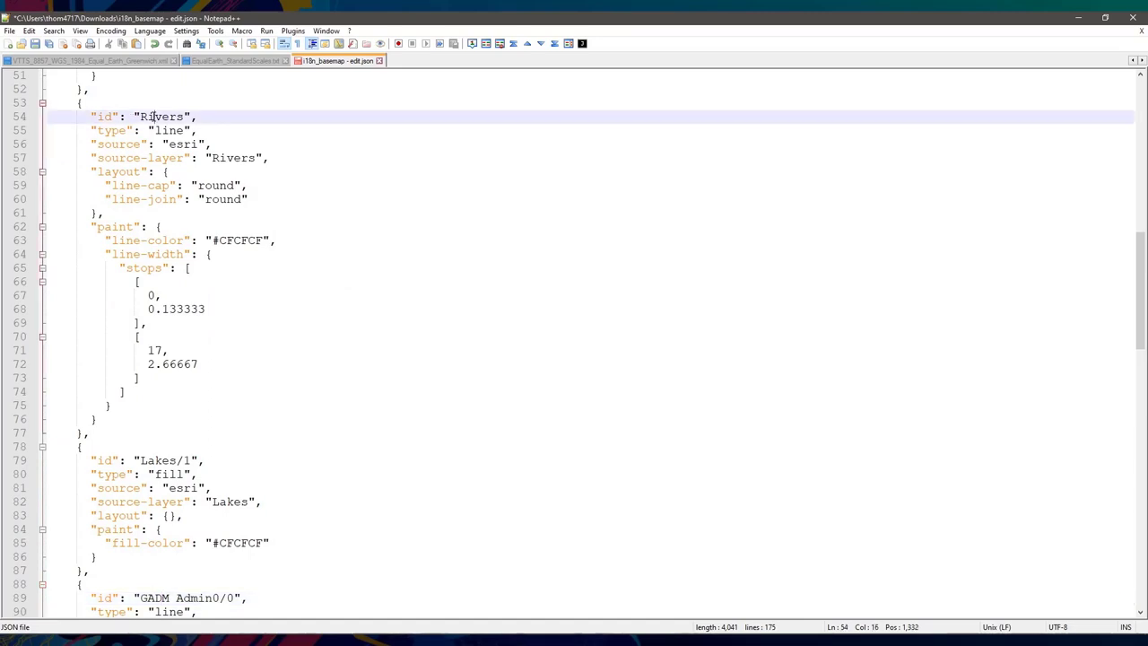
double_click(161, 116)
scroll(226, 319, "down", 9)
scroll(226, 319, "down", 14)
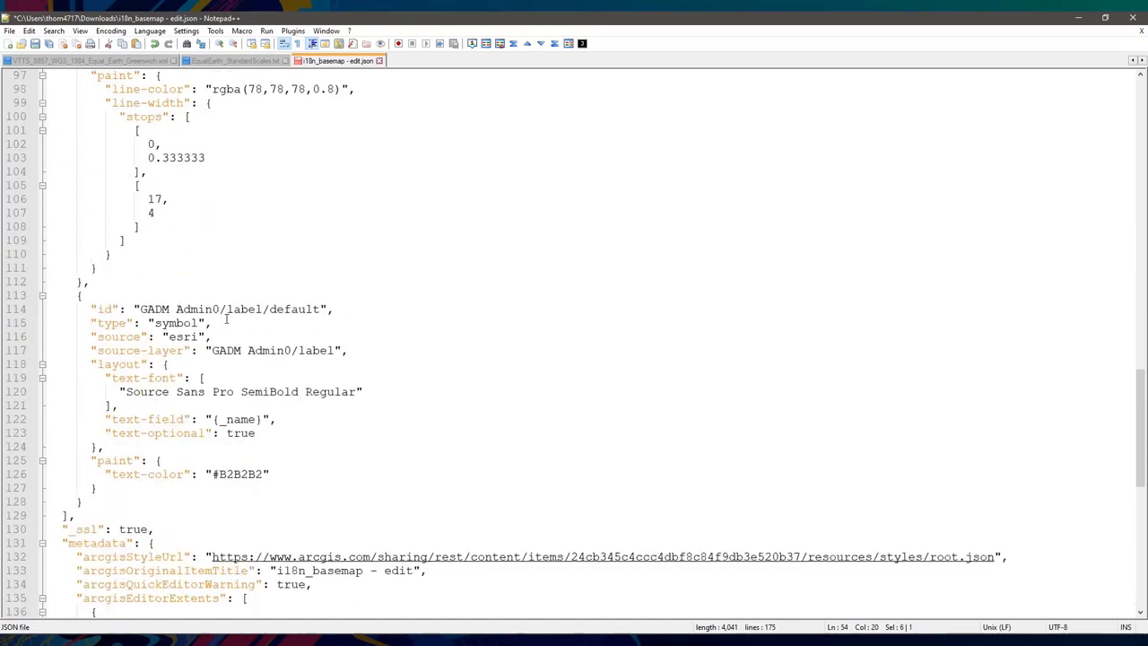
scroll(226, 318, "up", 8)
- Verify GADM Admin0/1's visibility none and Admin0 usage, then save the JSON file
scroll(199, 364, "up", 20)
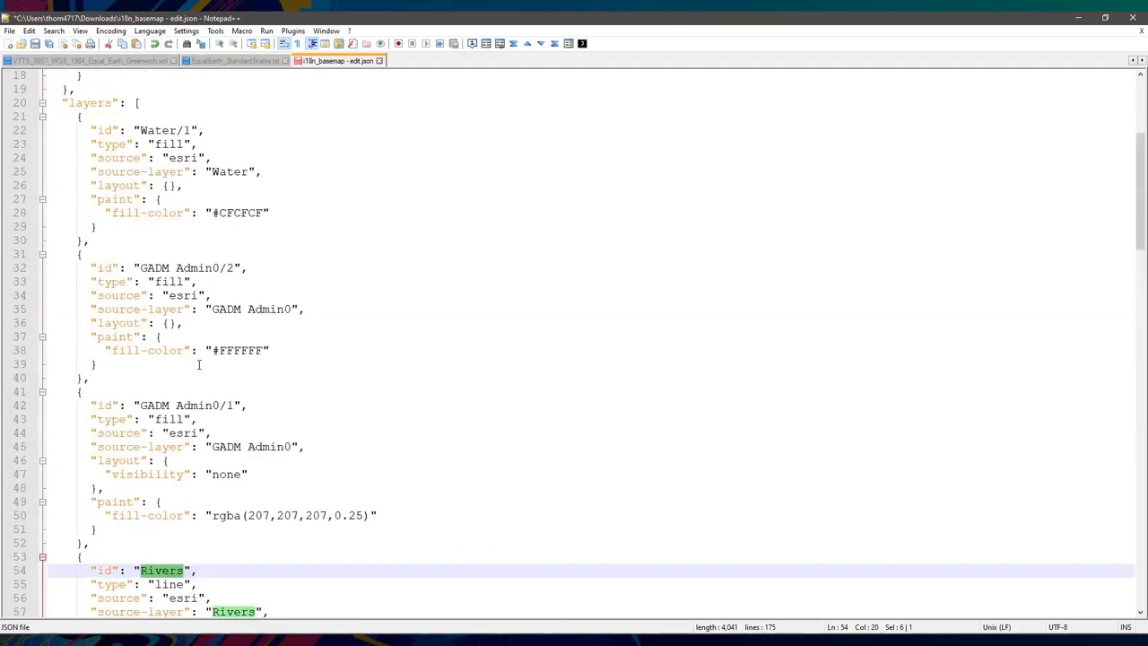
scroll(199, 364, "down", 8)
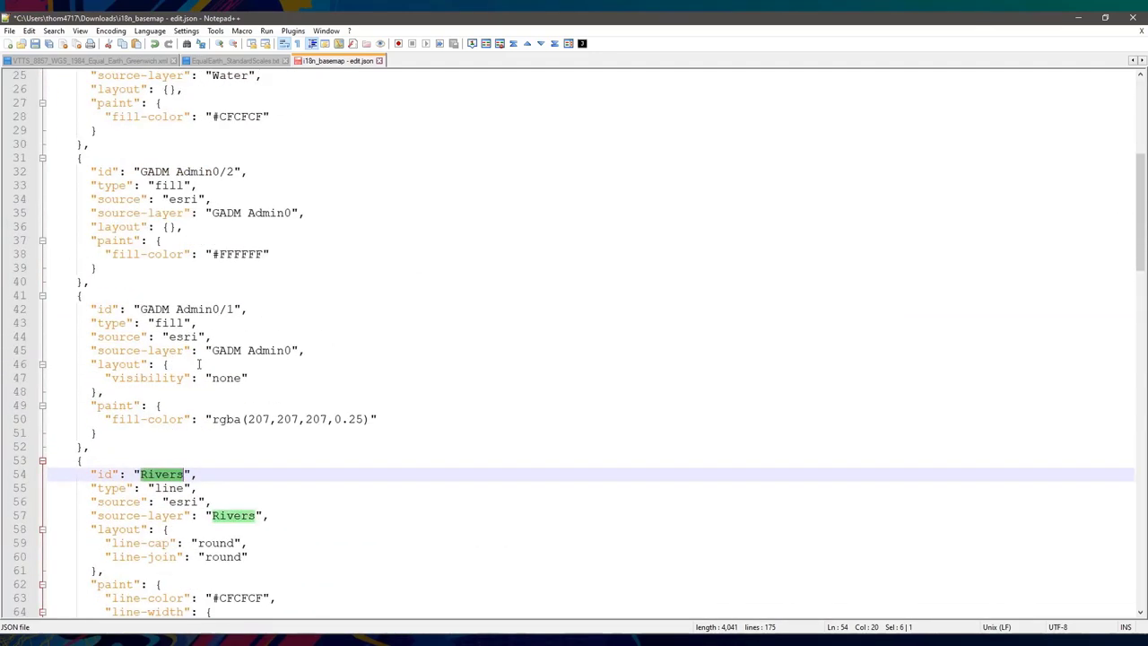
double_click(226, 378)
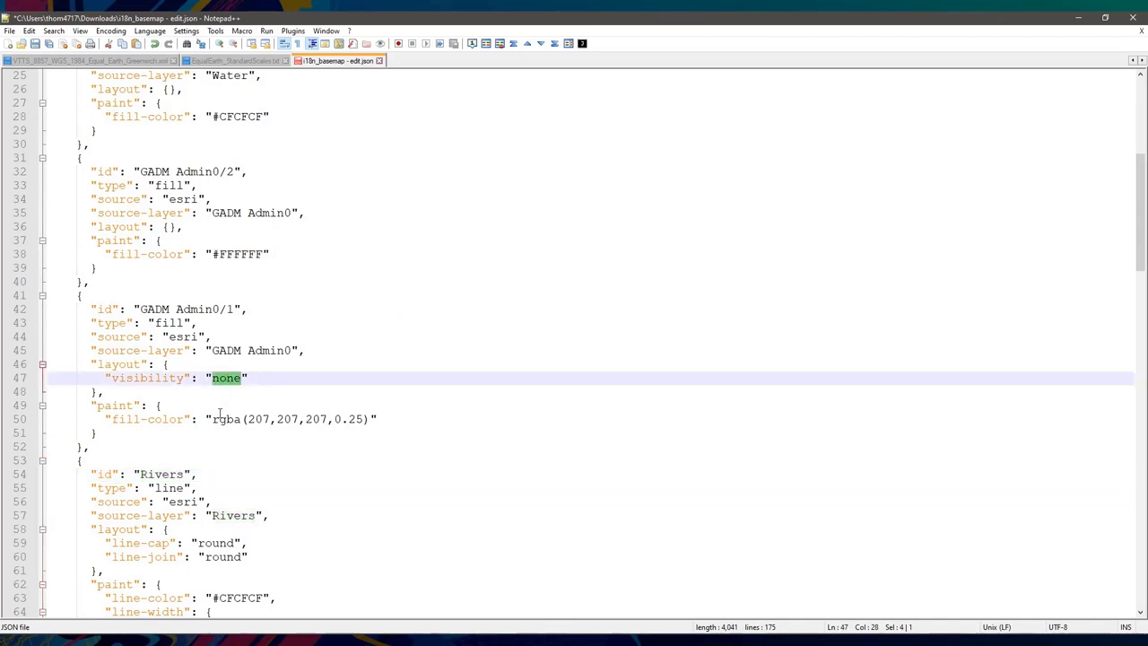
scroll(219, 413, "down", 13)
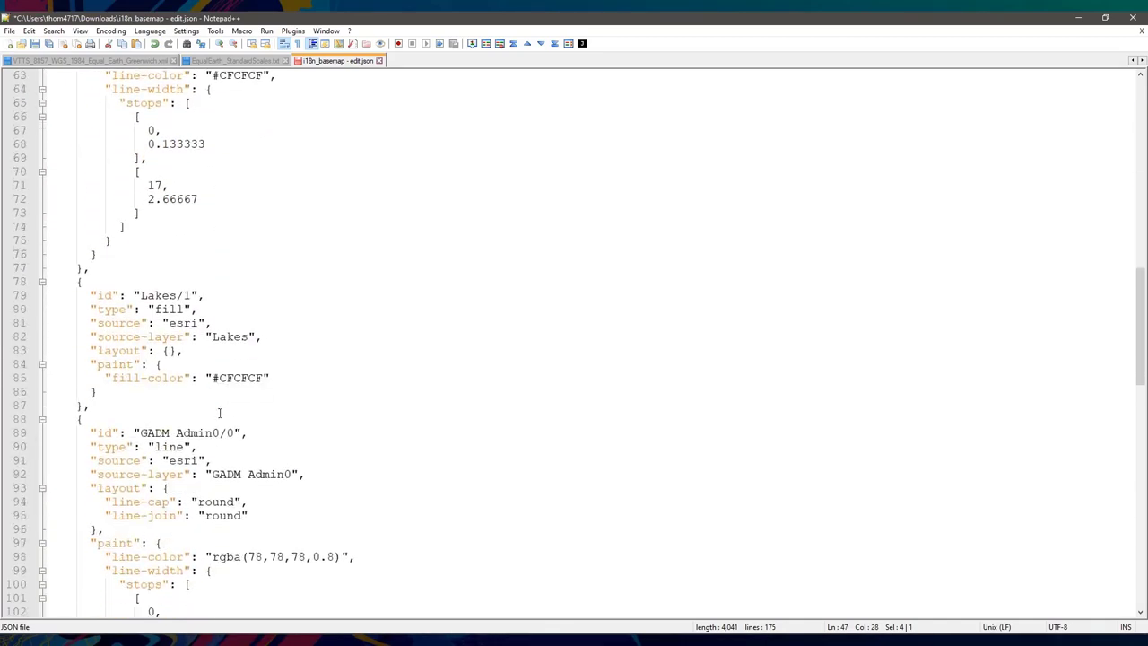
scroll(219, 414, "down", 3)
double_click(178, 323)
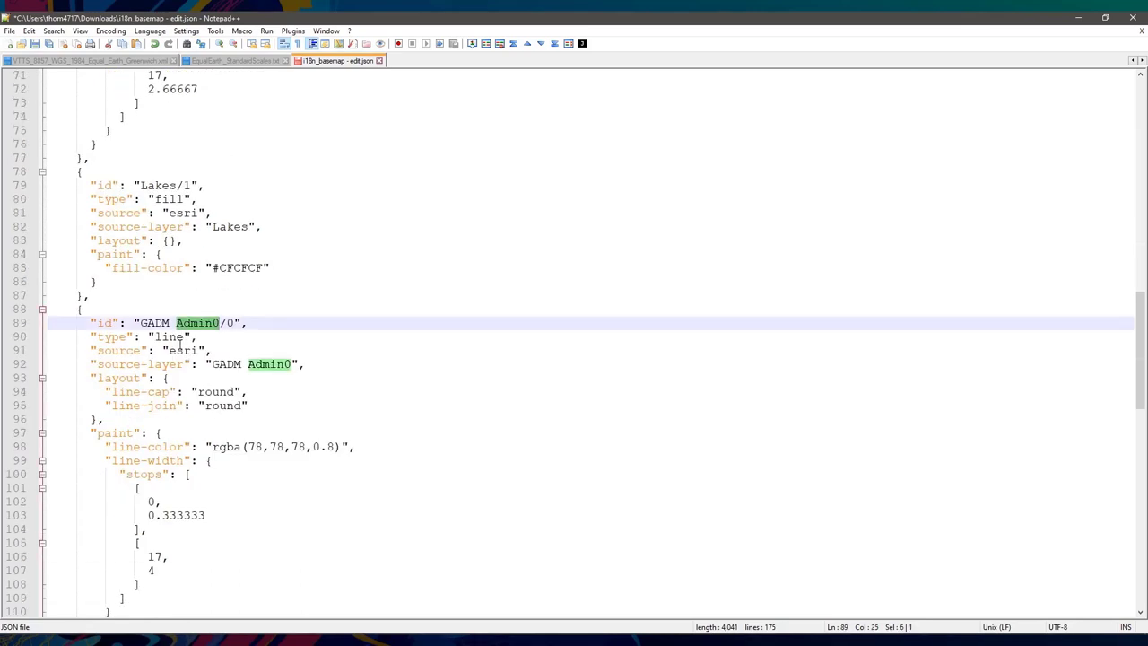
scroll(135, 169, "down", 2)
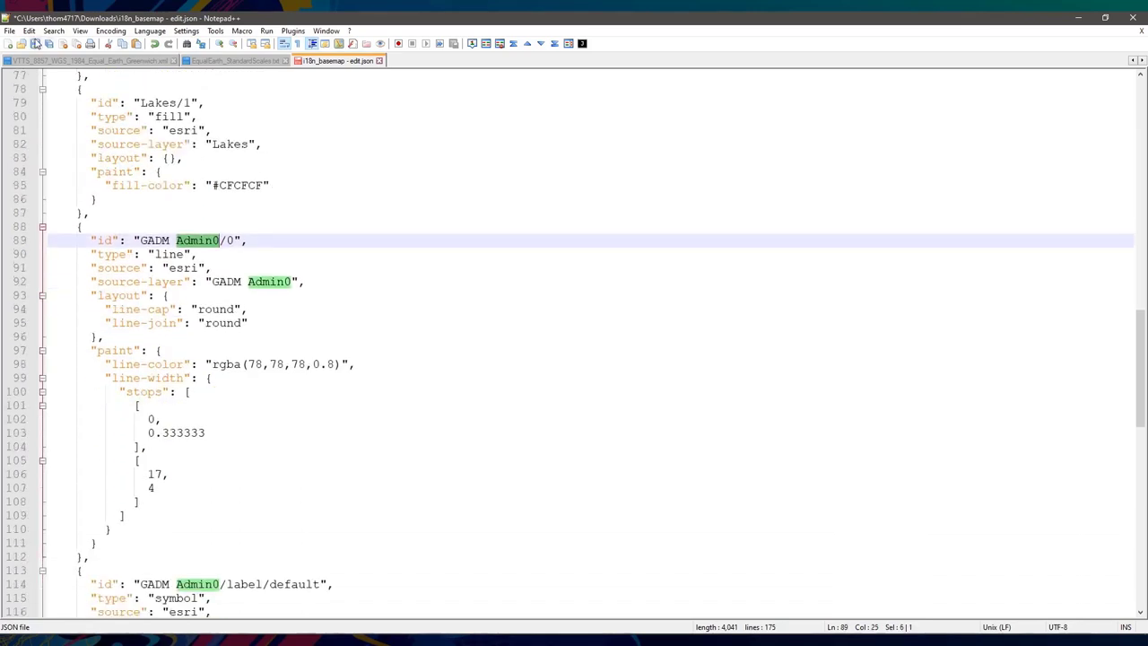
left_click(35, 43)
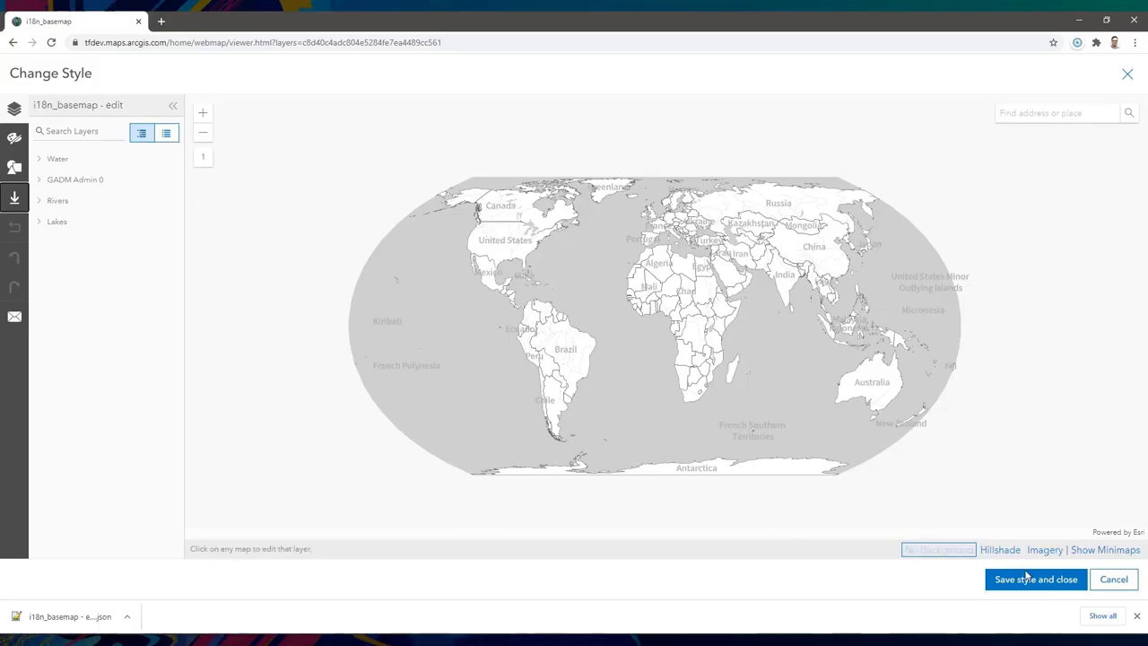
- Cancel out of the style editor without saving changes
left_click(1113, 580)
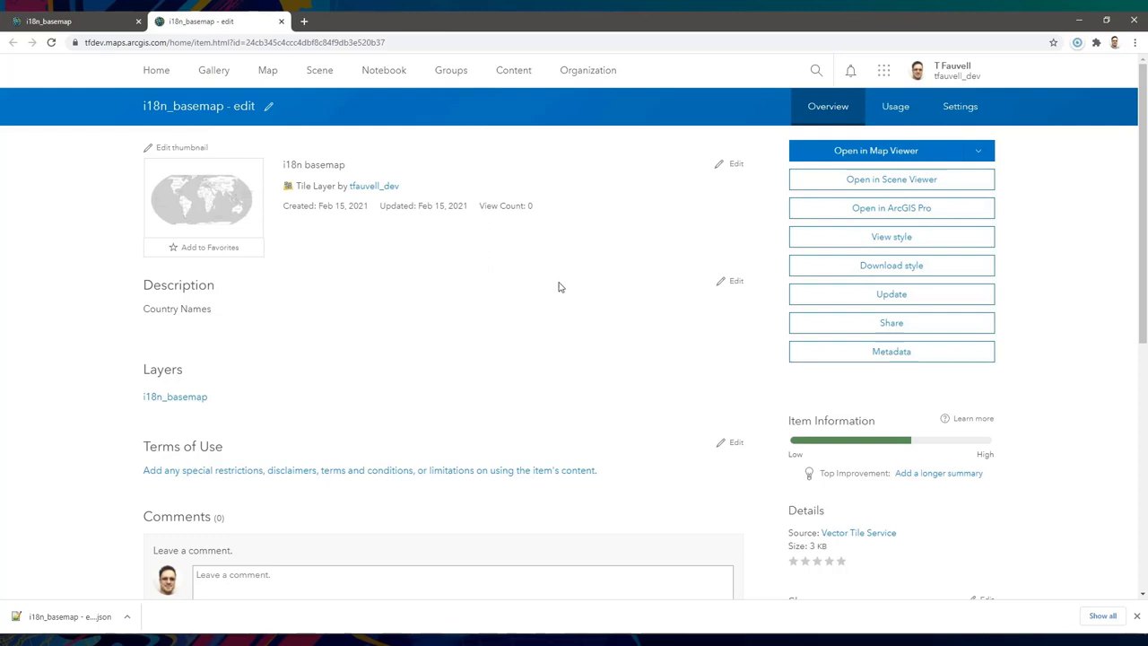
- Update the layer's style file with the edited i18n_basemap - edit.json
left_click(886, 298)
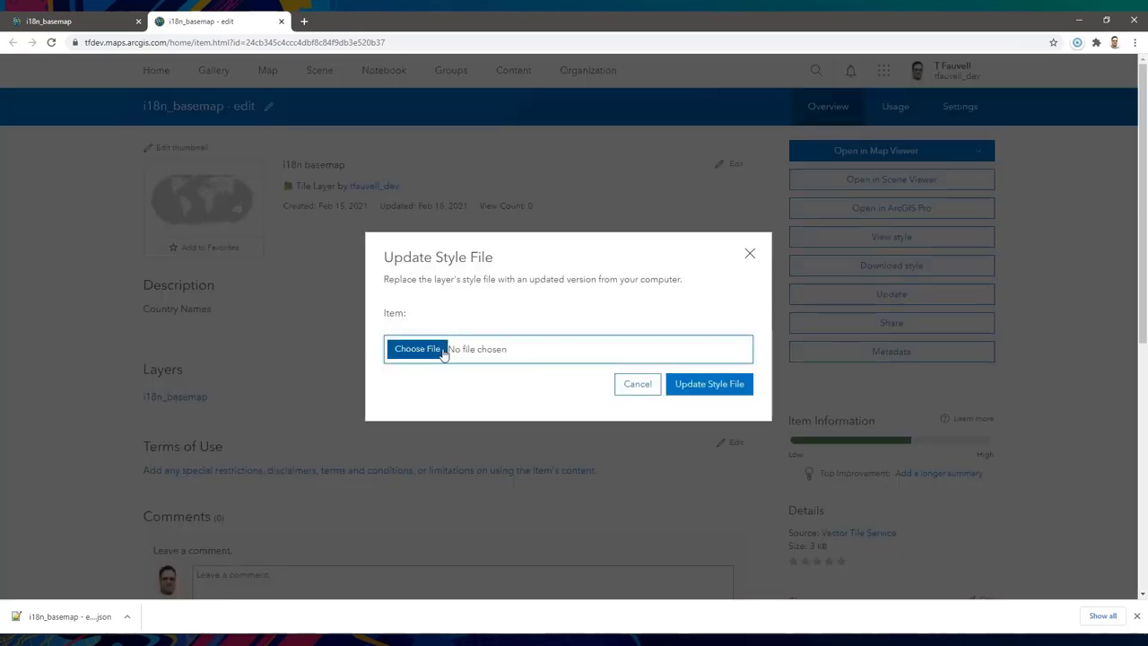
left_click(416, 353)
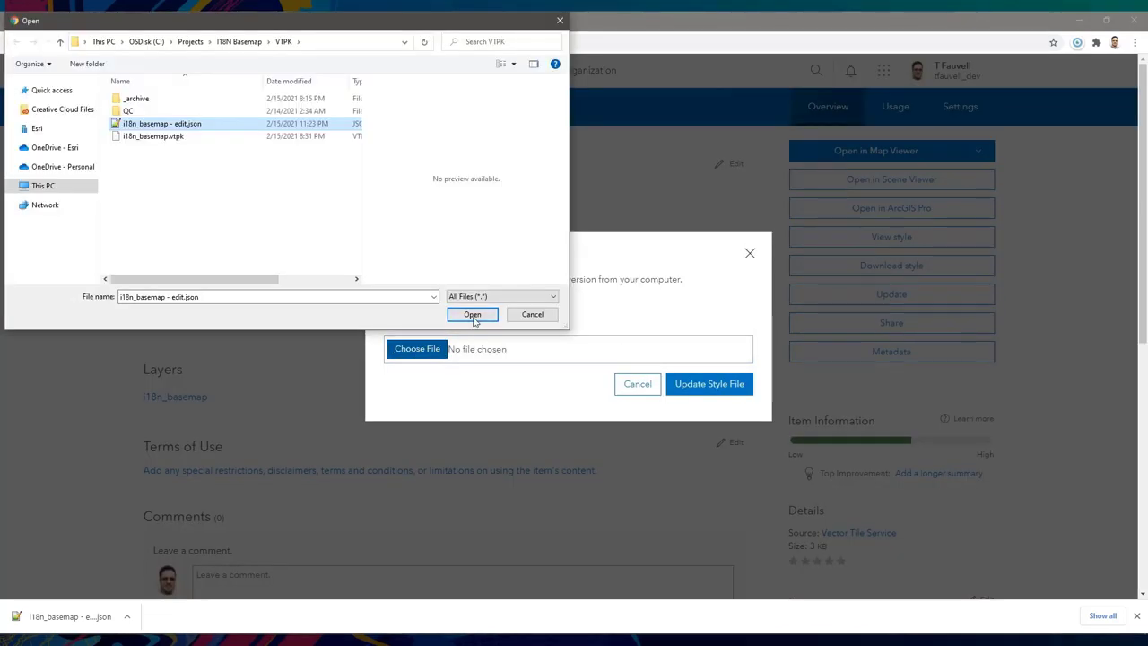
left_click(469, 313)
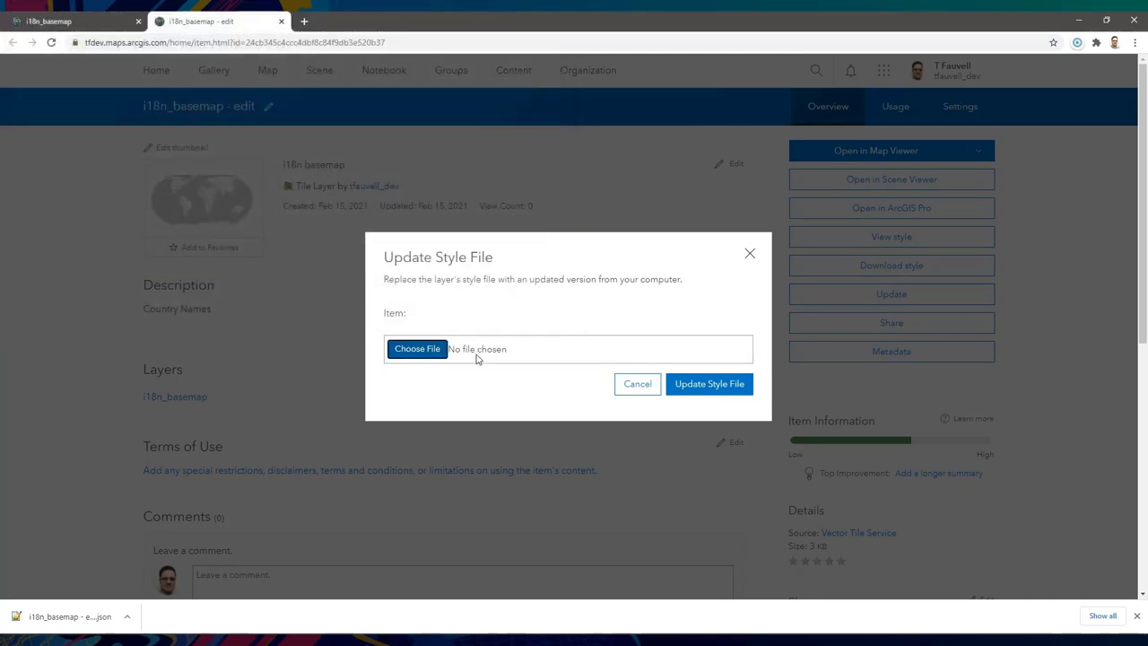
left_click(709, 384)
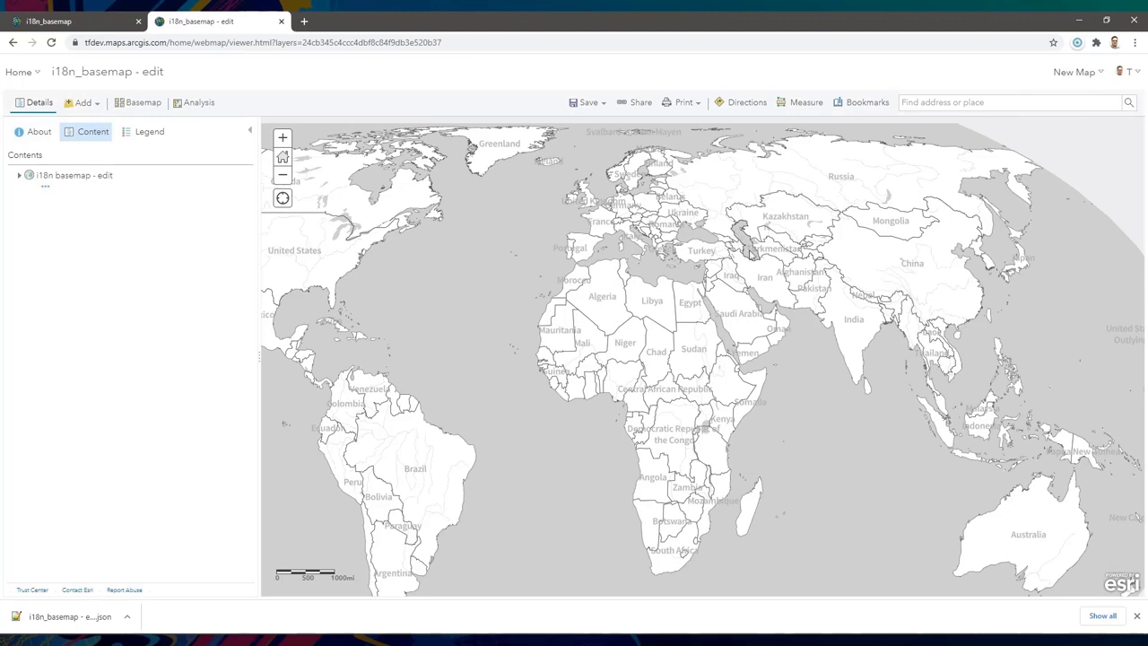
left_click(90, 25)
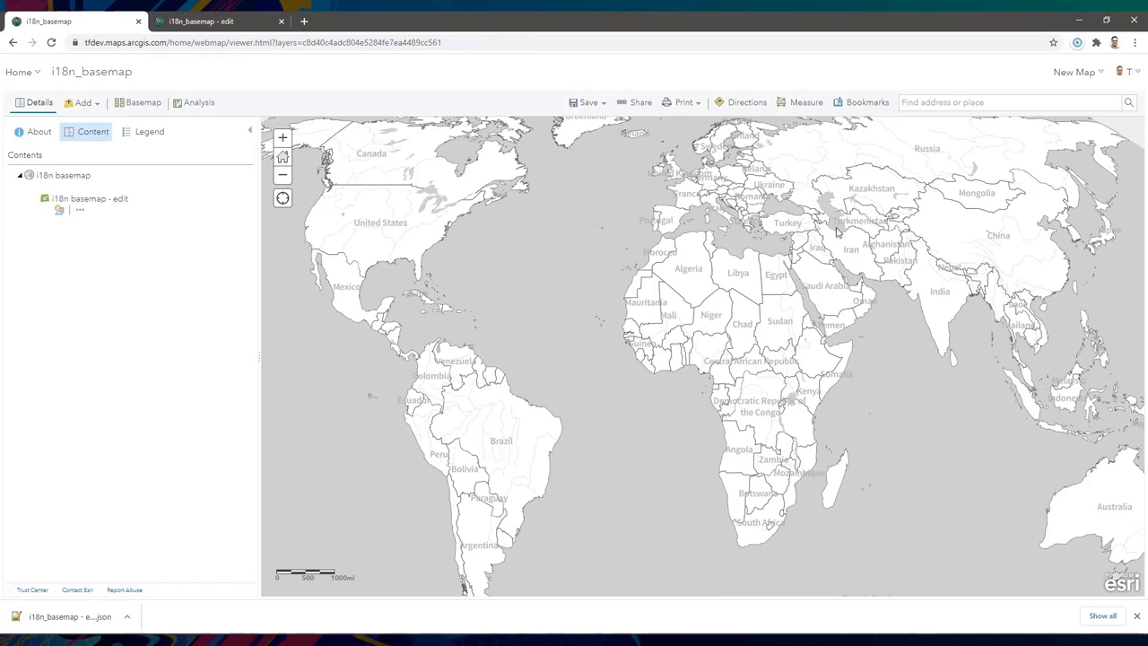
left_click(212, 21)
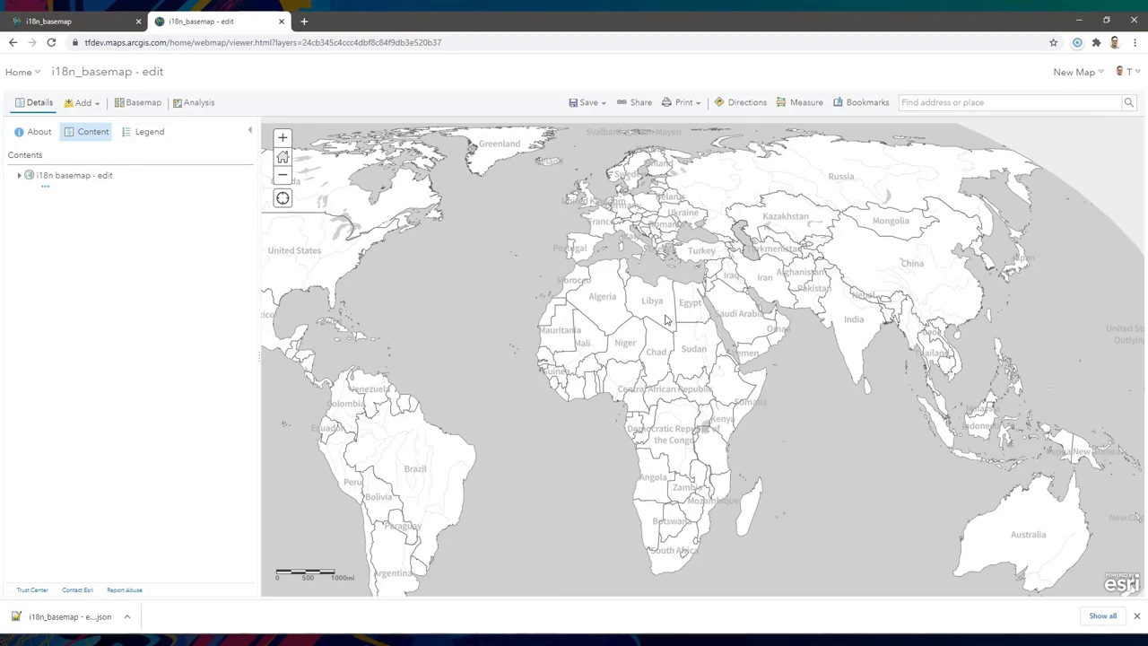
- Open the i18n_basemap item's details page
left_click(34, 187)
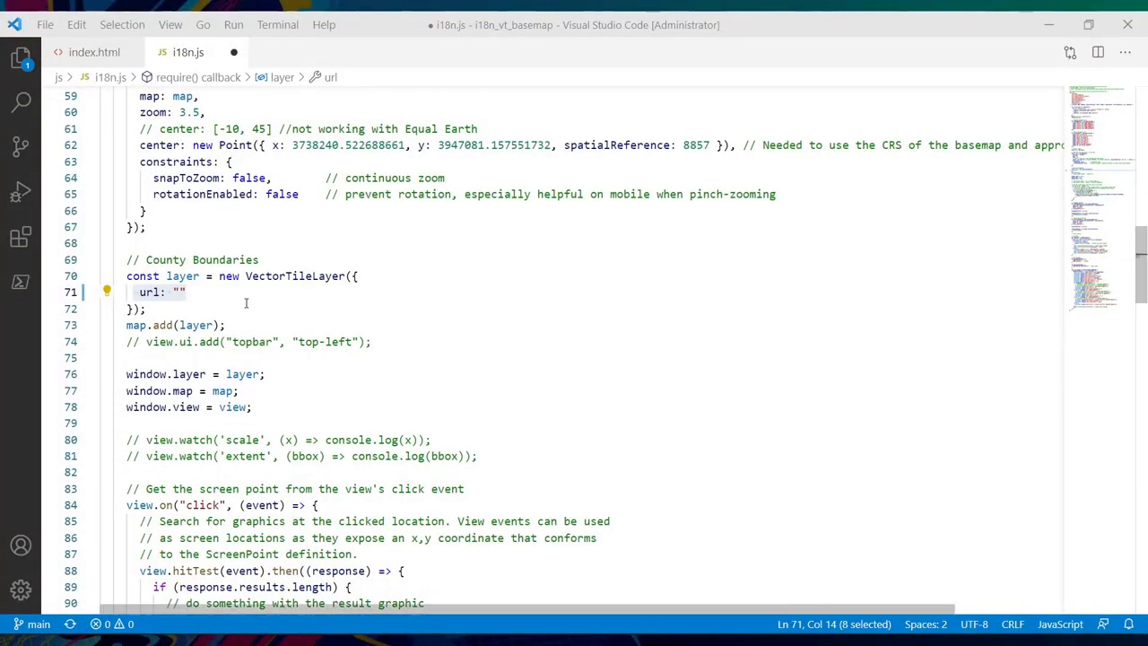
- Paste the root.json style URL into the empty url on line 71 of i18n.js
left_click(178, 291)
type("https://www.arcgis.com/sharing/rest/content/items/24cb345c4ccc4dbf8c84f9db3e520b37/resources/styles/root.json")
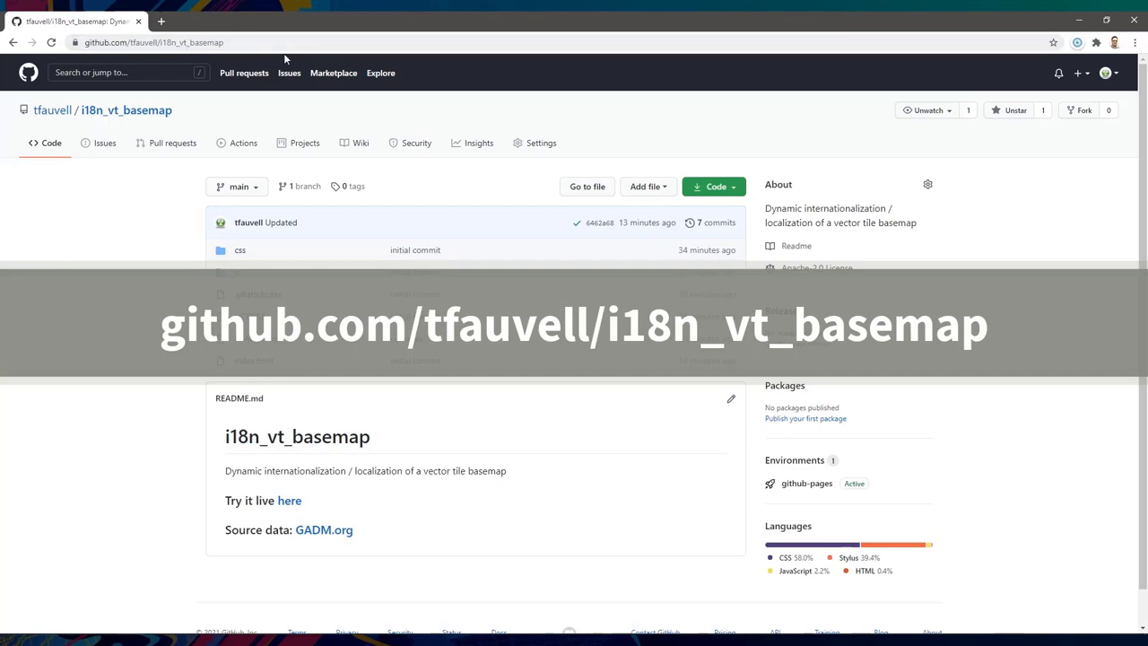
- Open the live I18N Basemap demo in a new tab and highlight France
right_click(289, 500)
left_click(319, 512)
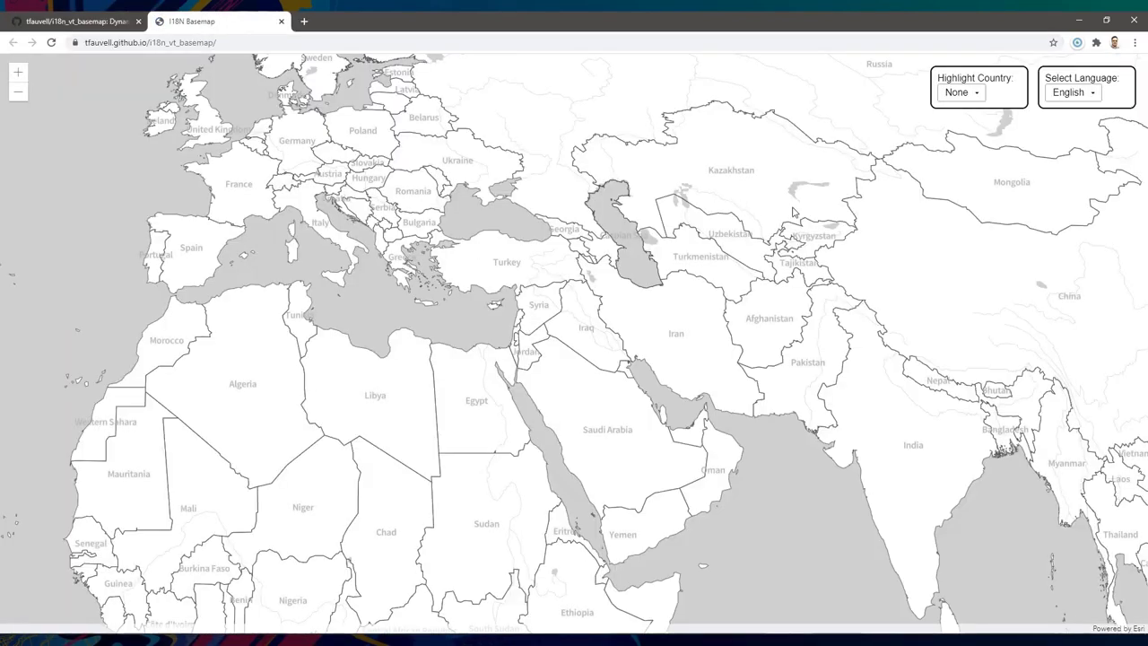
left_click(962, 93)
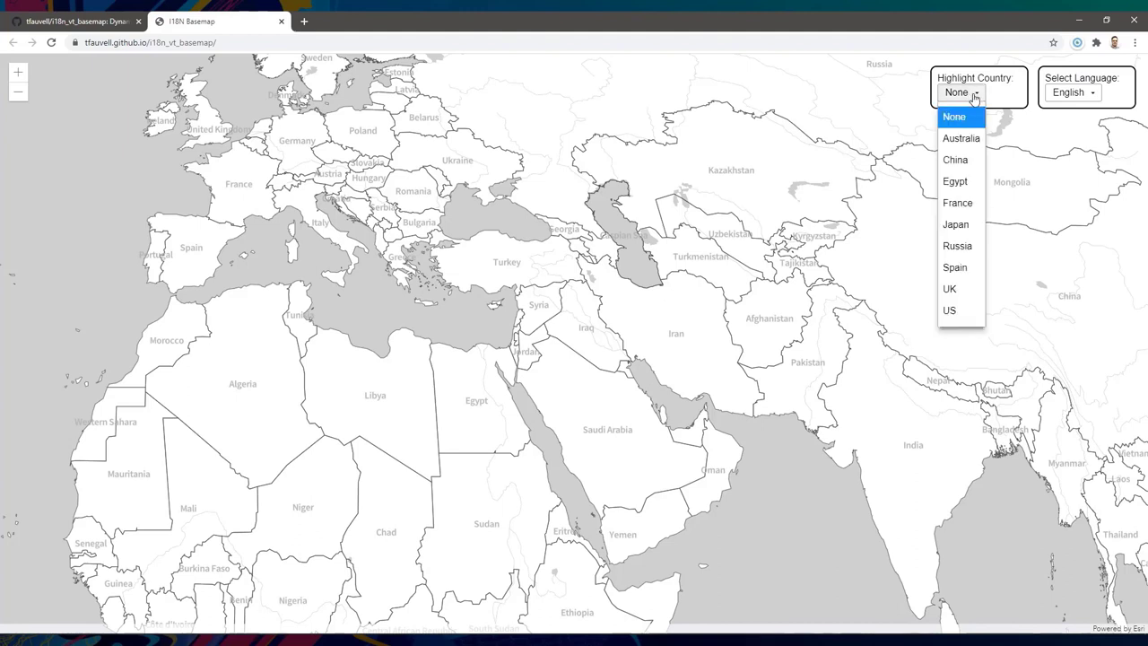
left_click(961, 204)
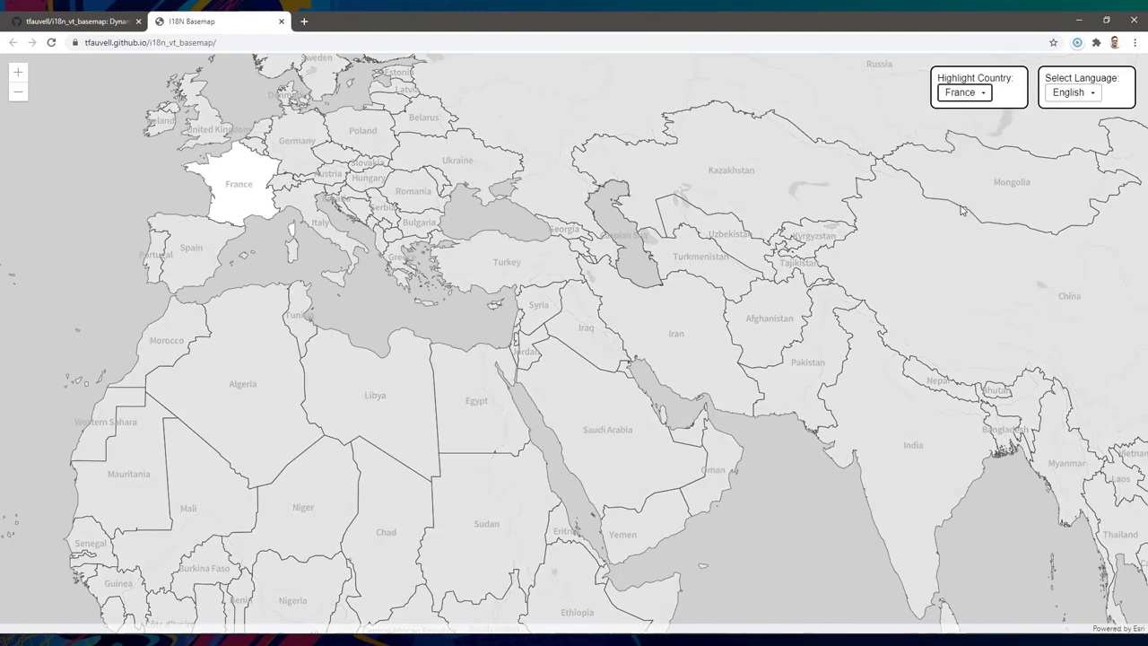
- Switch the map labels to Arabic, then French, and reset the country highlight to None
left_click(1076, 92)
left_click(1076, 135)
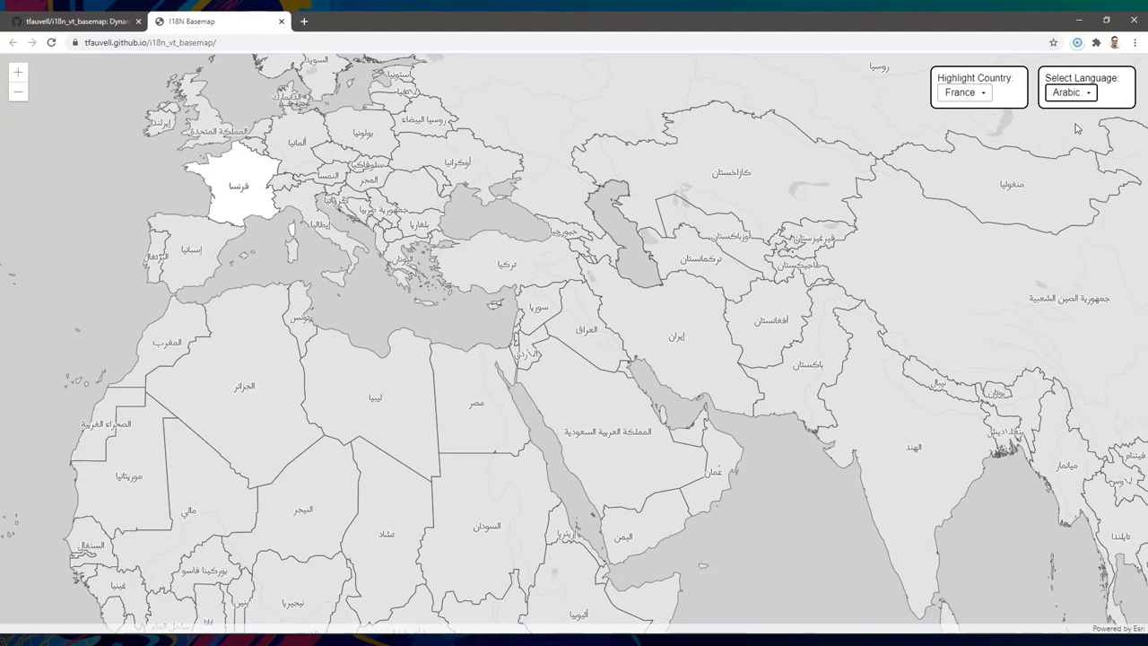
left_click(1076, 93)
left_click(1076, 183)
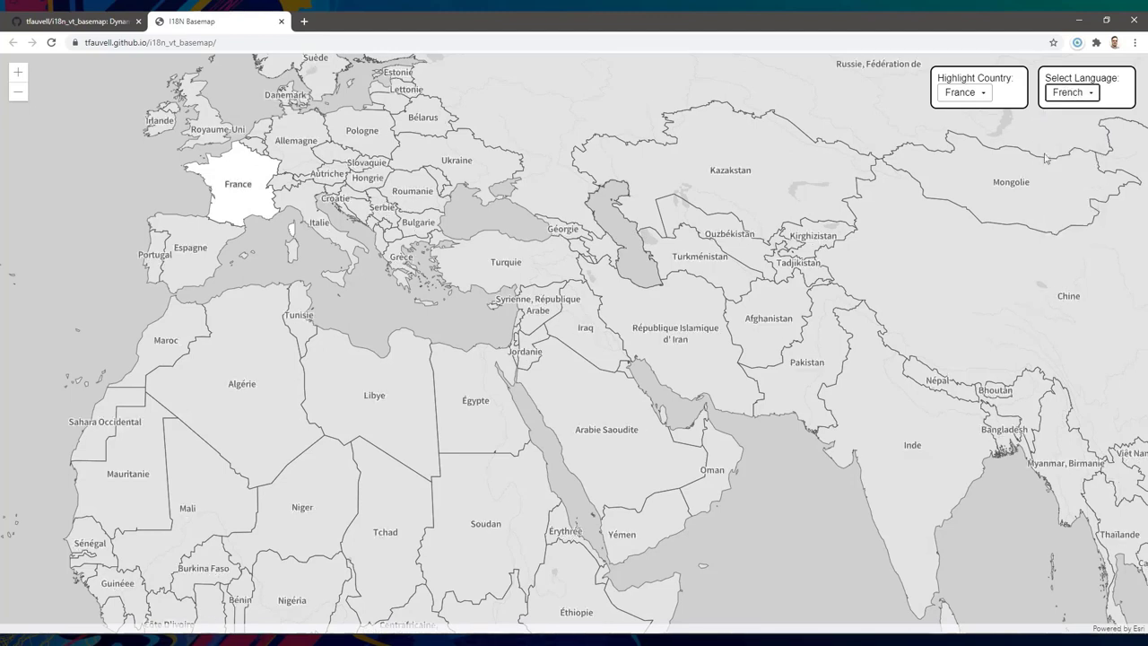
left_click(979, 95)
left_click(971, 116)
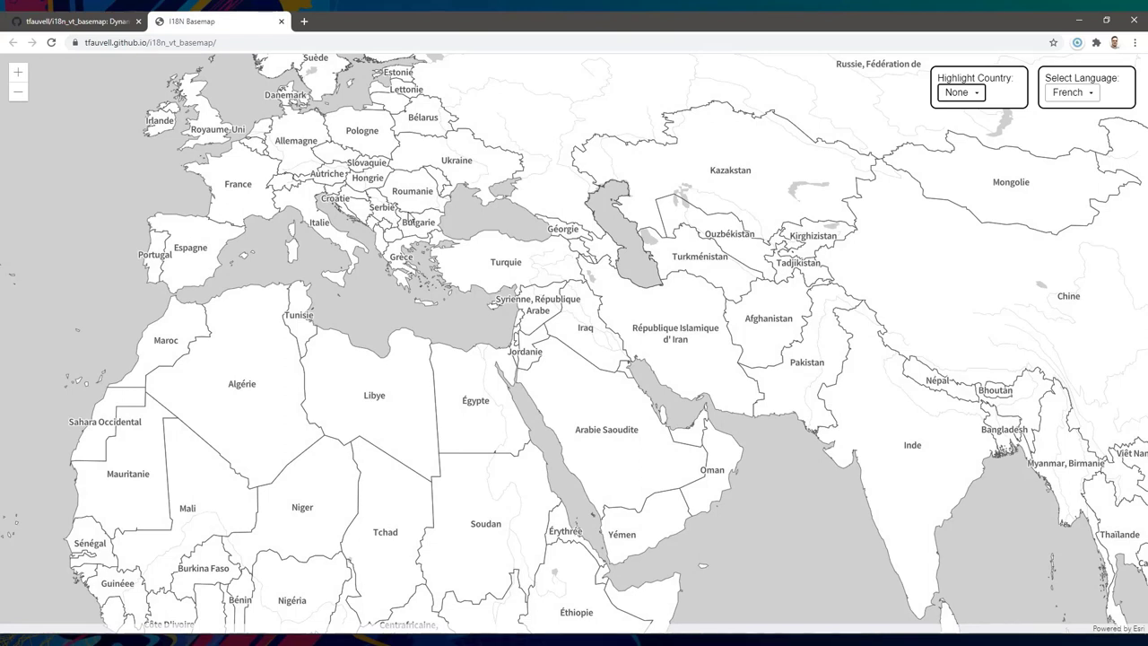
key("alt+Tab")
scroll(918, 297, "down", 4)
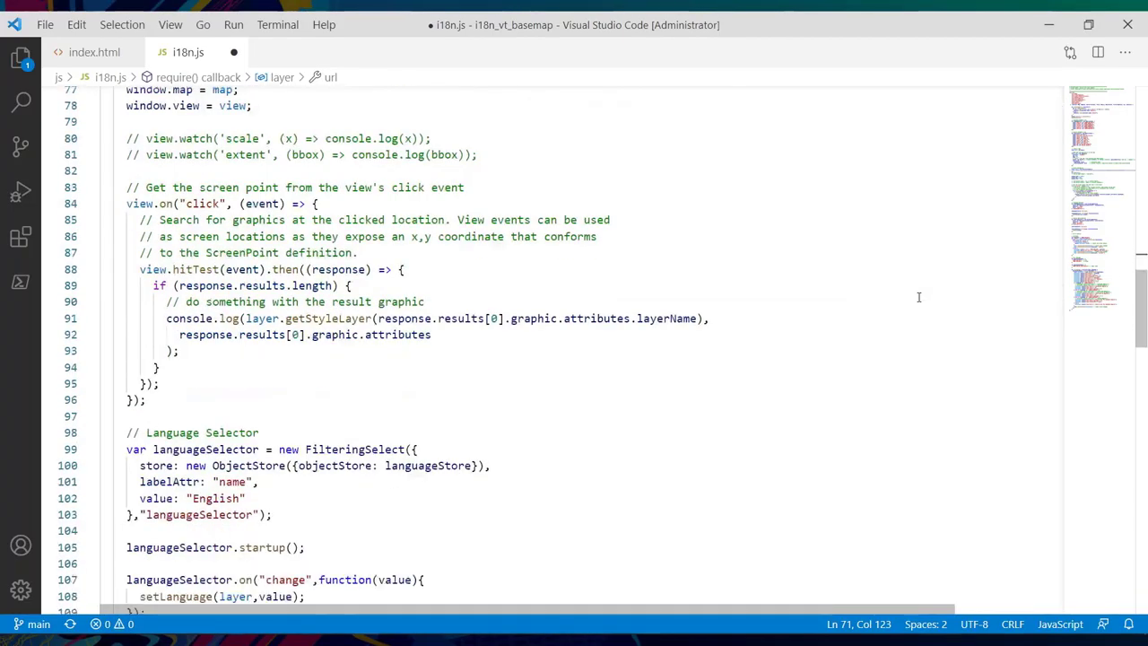
scroll(919, 297, "down", 1)
left_click_drag(260, 346, 133, 347)
scroll(179, 359, "down", 4)
left_click_drag(285, 386, 127, 387)
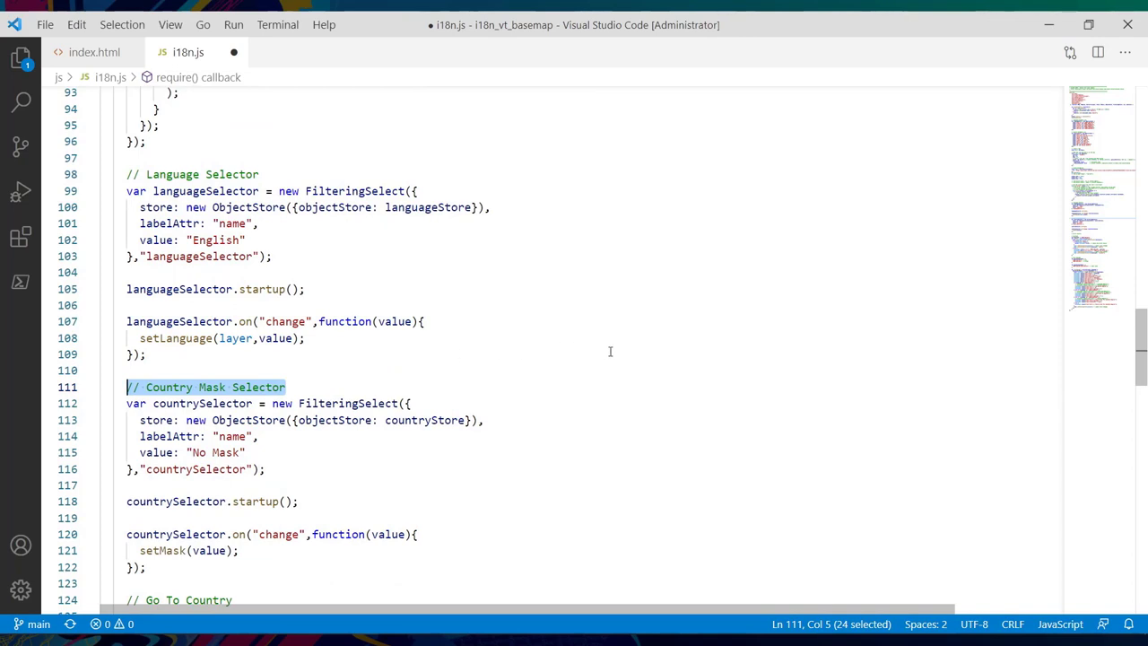
scroll(610, 350, "down", 6)
left_click_drag(200, 331, 127, 331)
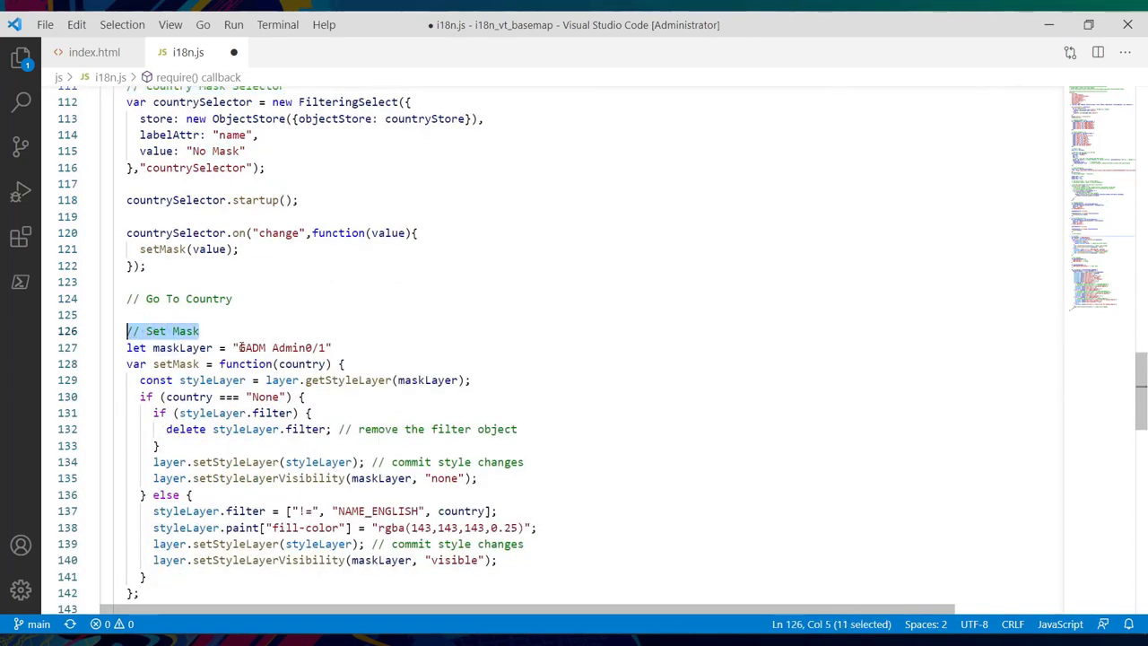
left_click_drag(240, 347, 327, 348)
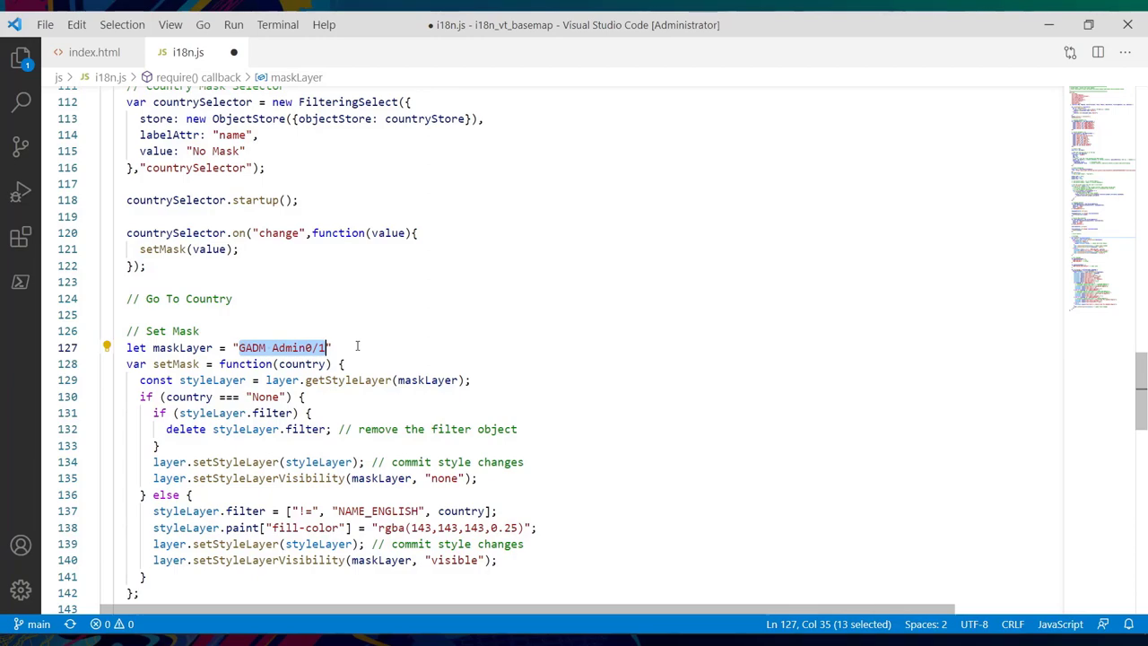
key("alt+Tab")
left_click_drag(141, 267, 237, 269)
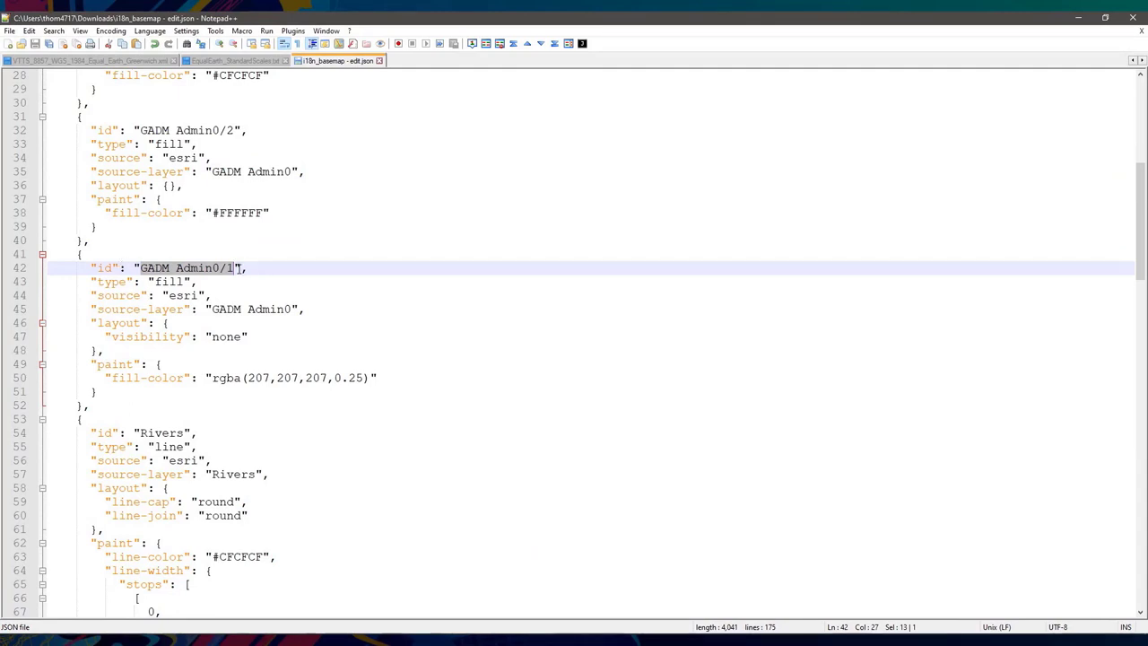
key("alt+Tab")
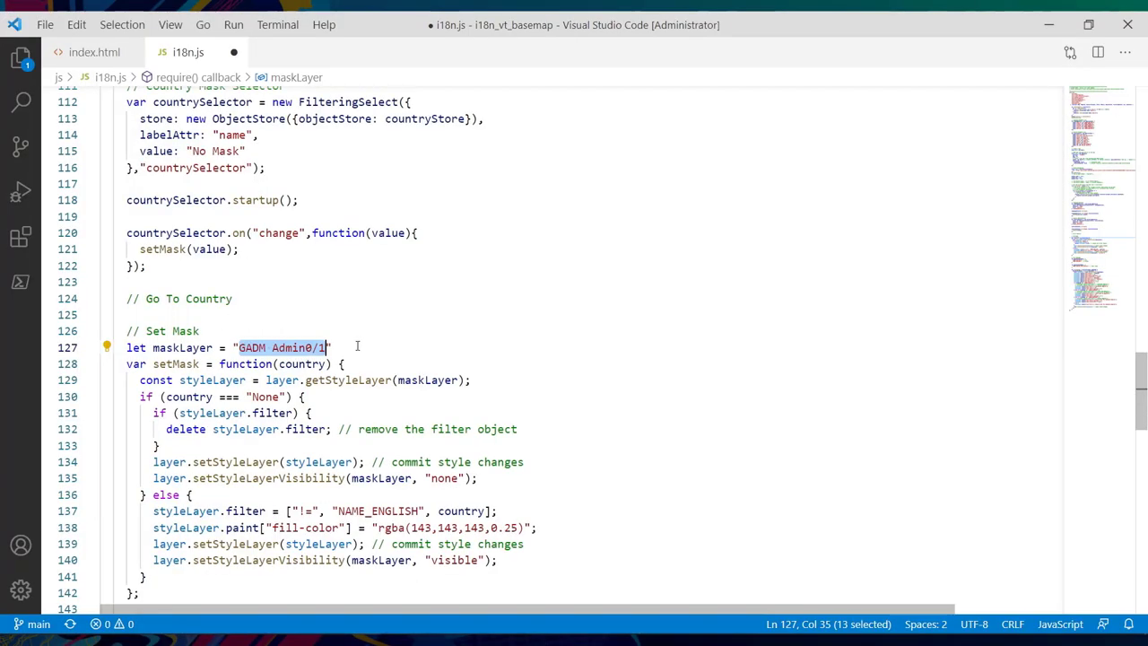
scroll(357, 345, "down", 3)
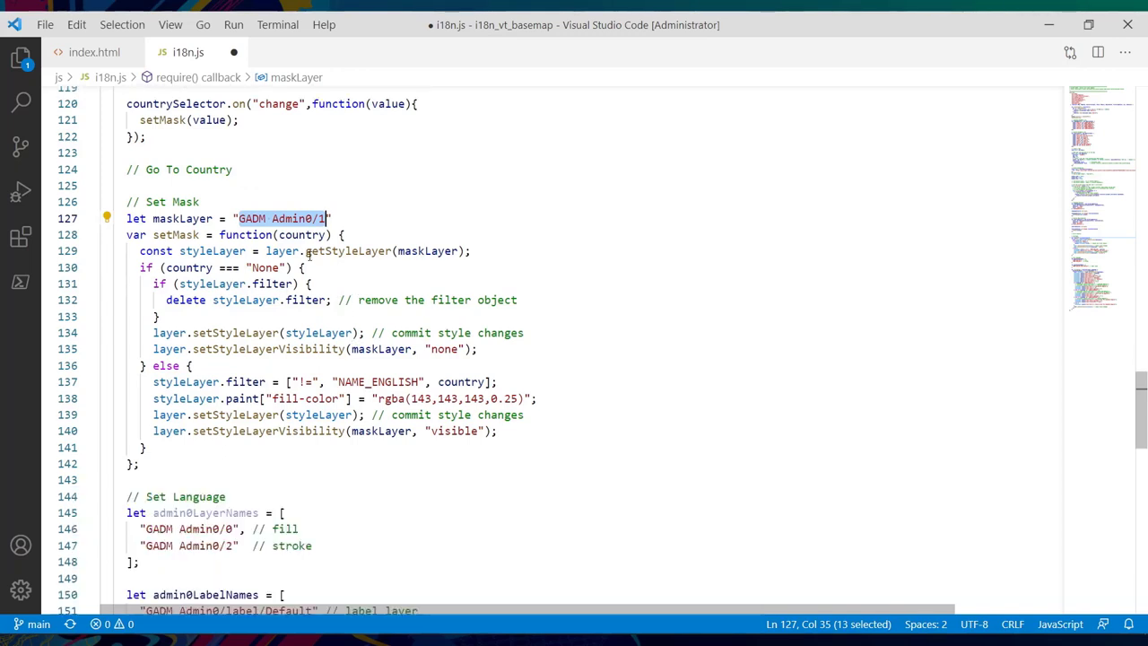
left_click_drag(306, 252, 459, 251)
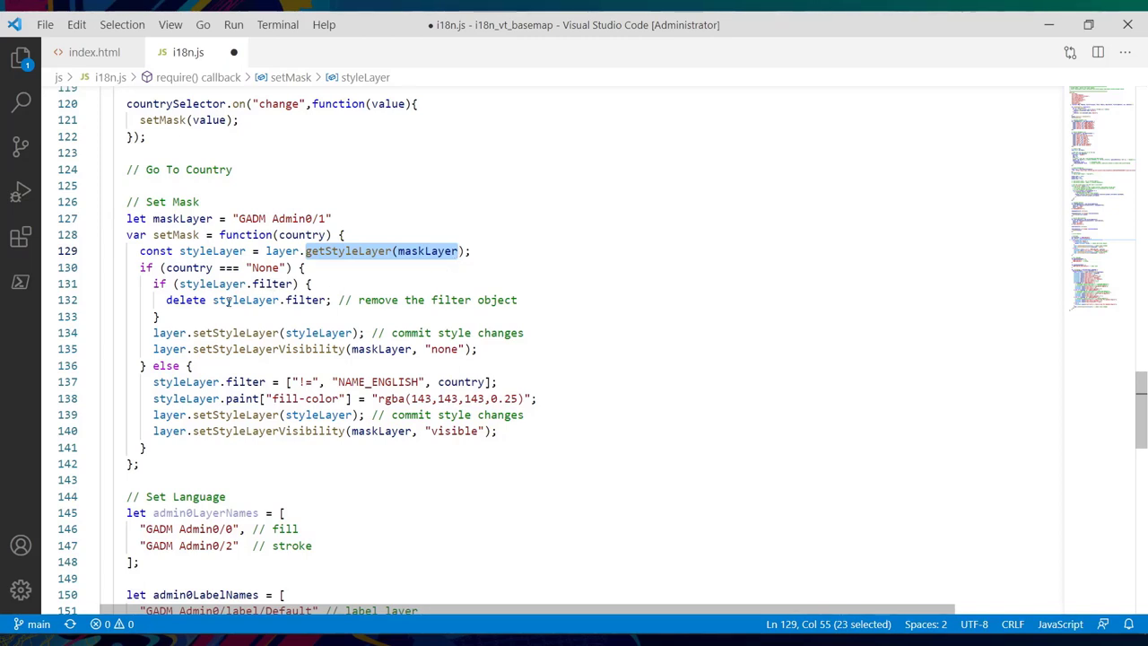
left_click_drag(166, 300, 334, 300)
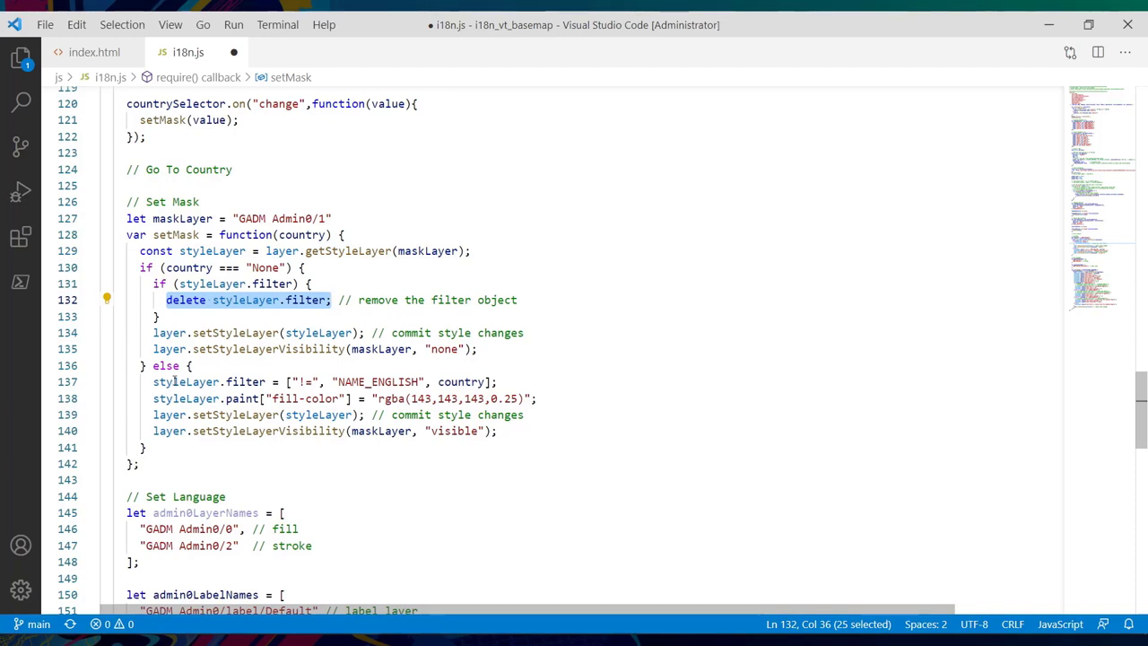
left_click_drag(154, 381, 495, 381)
left_click(455, 381)
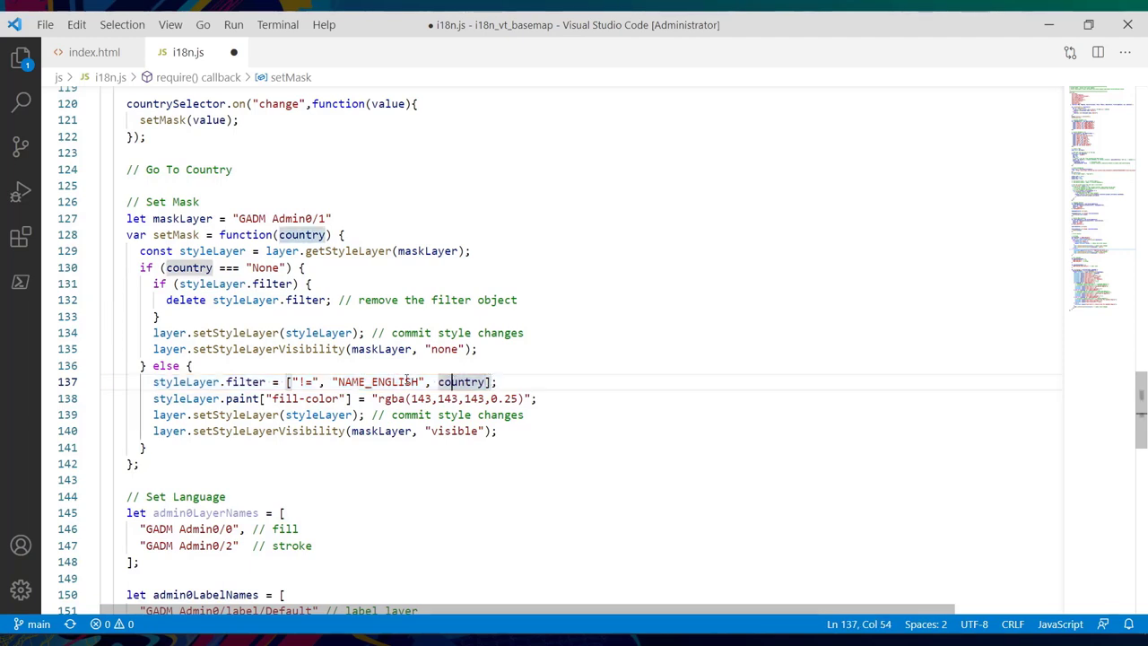
left_click_drag(339, 381, 421, 381)
left_click_drag(300, 382, 314, 382)
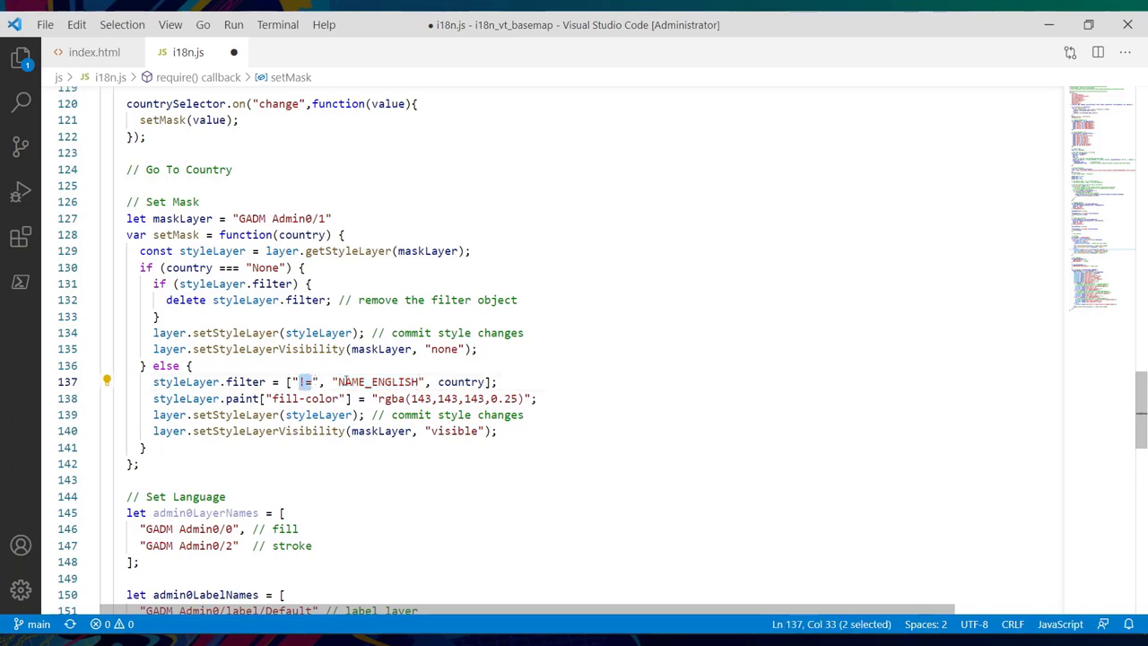
left_click(530, 386)
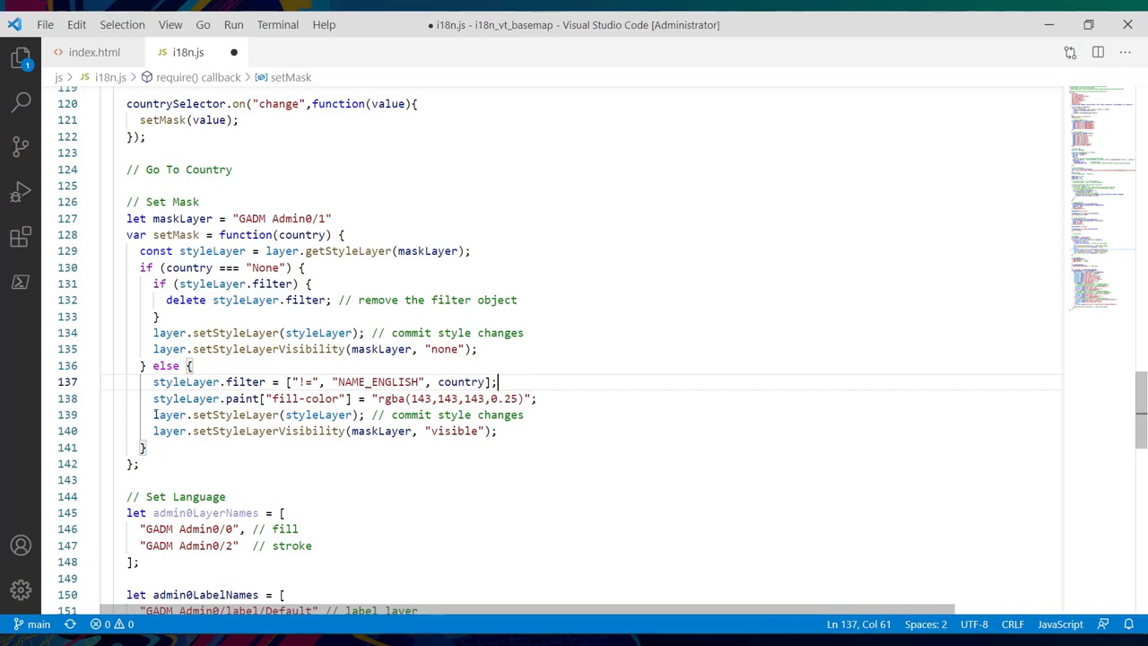
left_click_drag(154, 415, 359, 414)
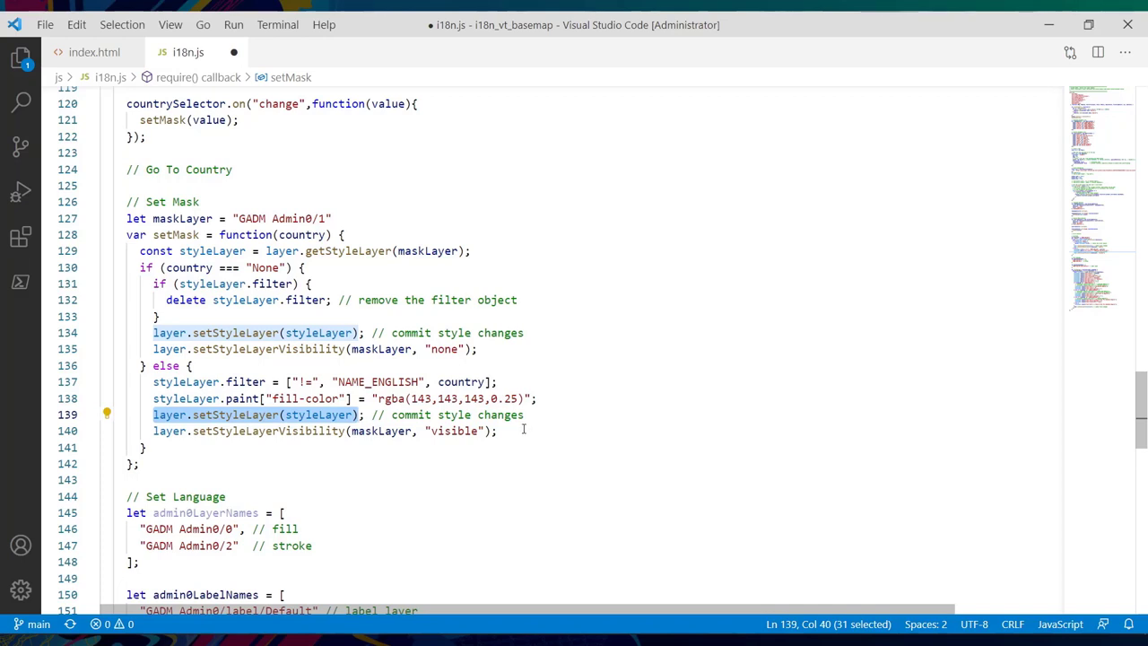
left_click_drag(513, 431, 152, 432)
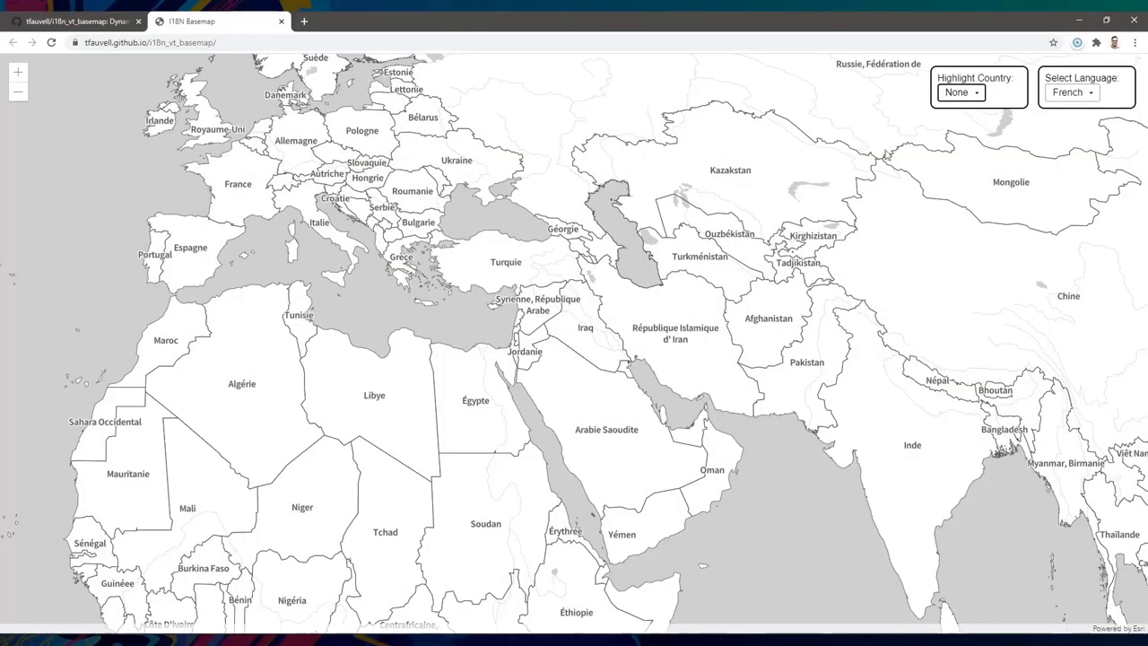
- Highlight France on the I18N Basemap and pan the map right and down
left_click(976, 95)
left_click(958, 205)
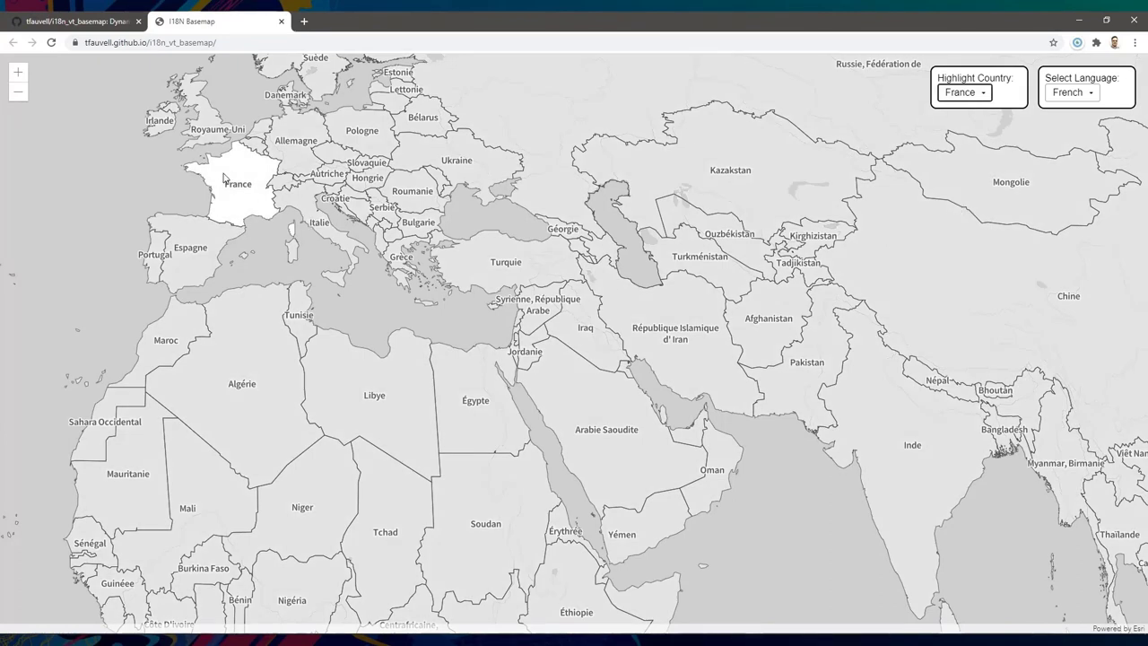
left_click_drag(81, 143, 283, 244)
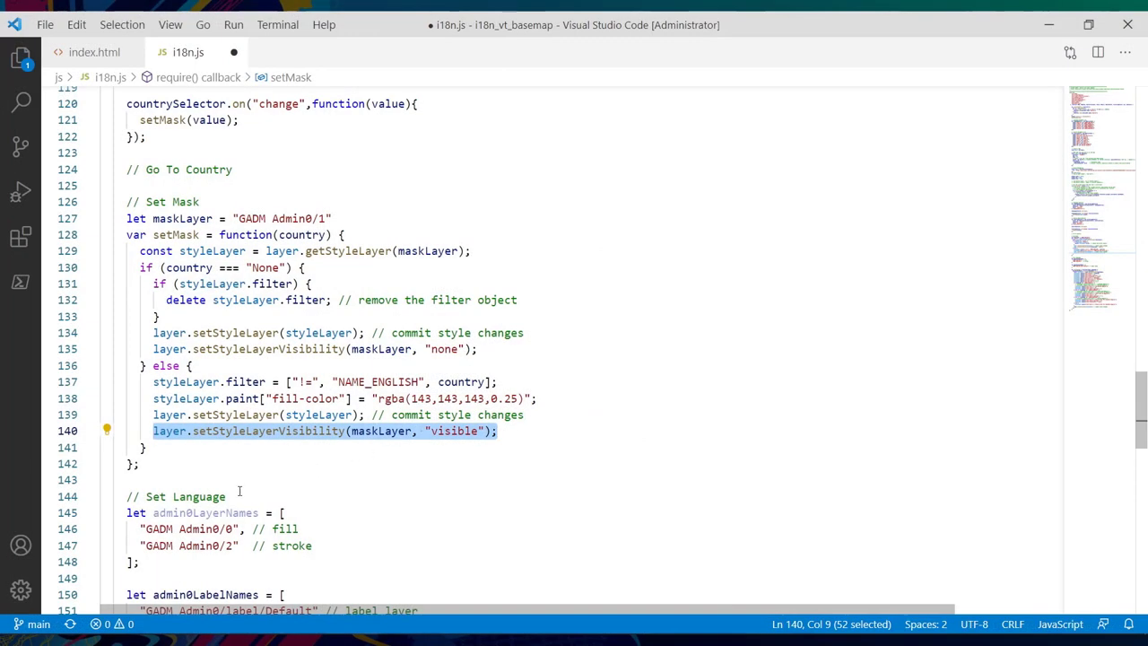
left_click_drag(237, 492, 126, 496)
scroll(258, 475, "down", 8)
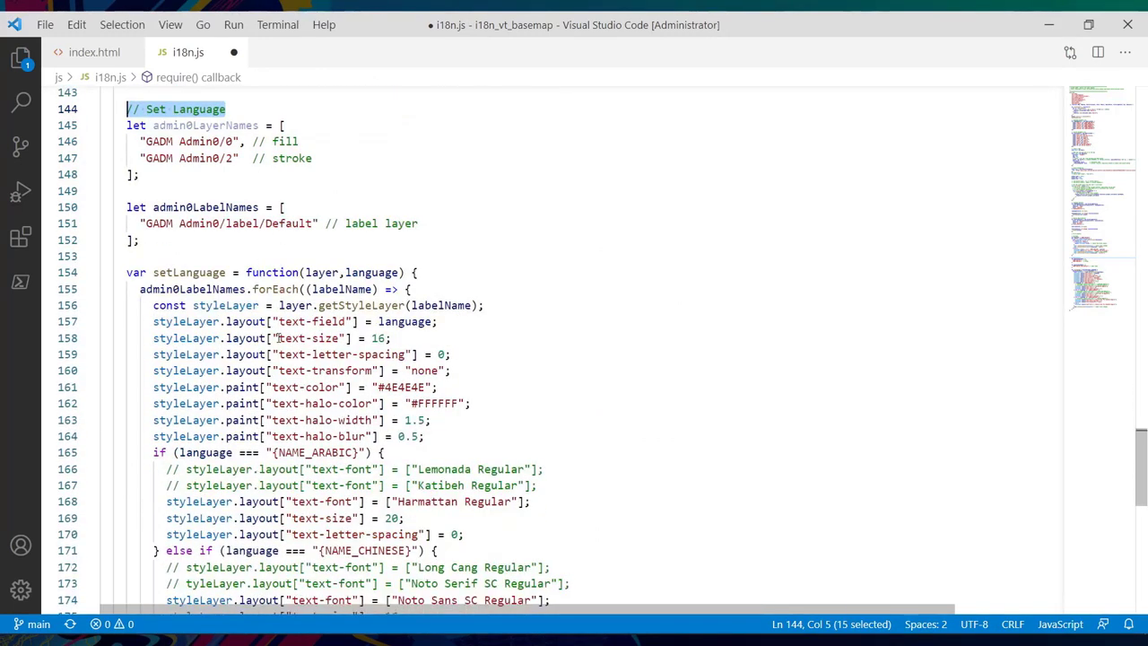
double_click(300, 321)
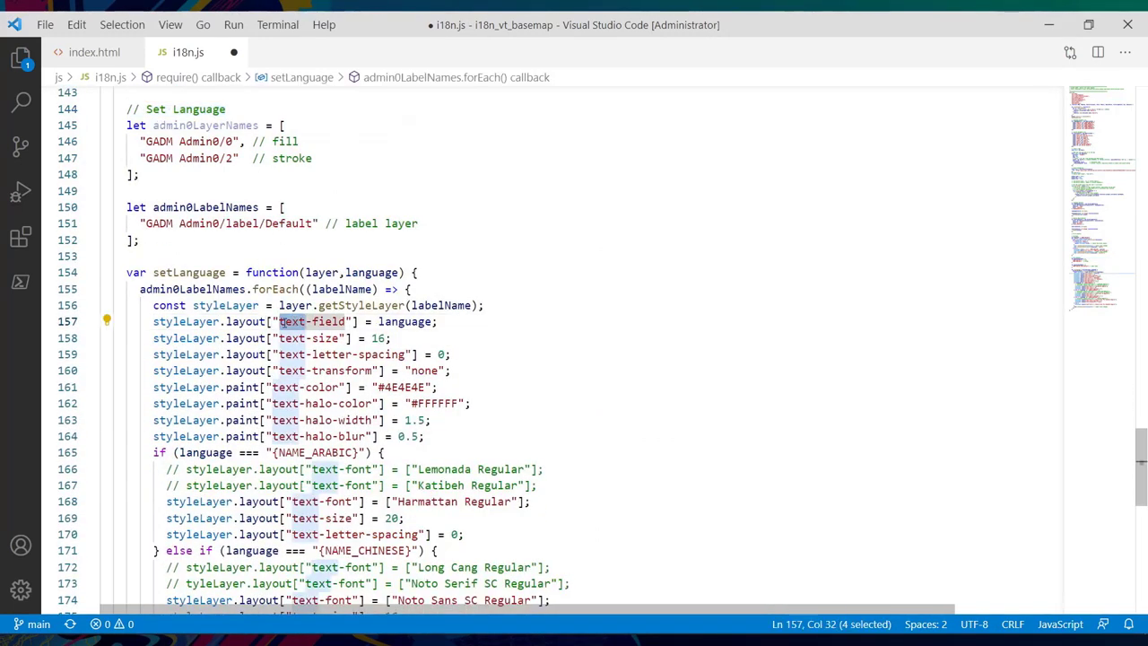
left_click_drag(346, 321, 279, 321)
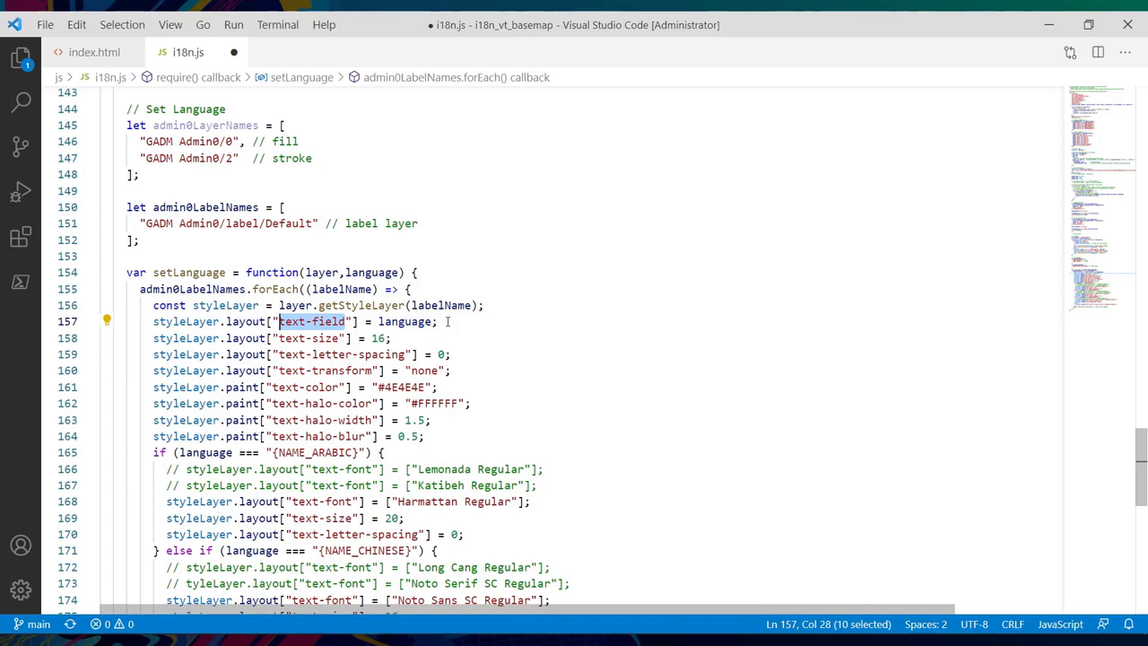
double_click(414, 321)
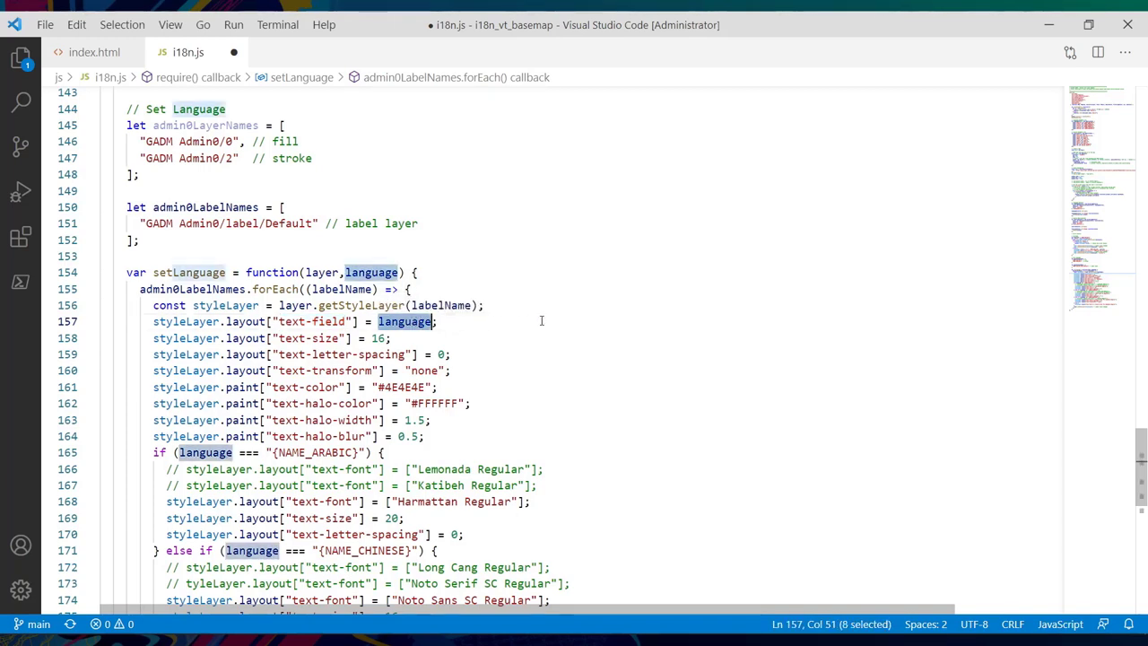
scroll(541, 321, "up", 20)
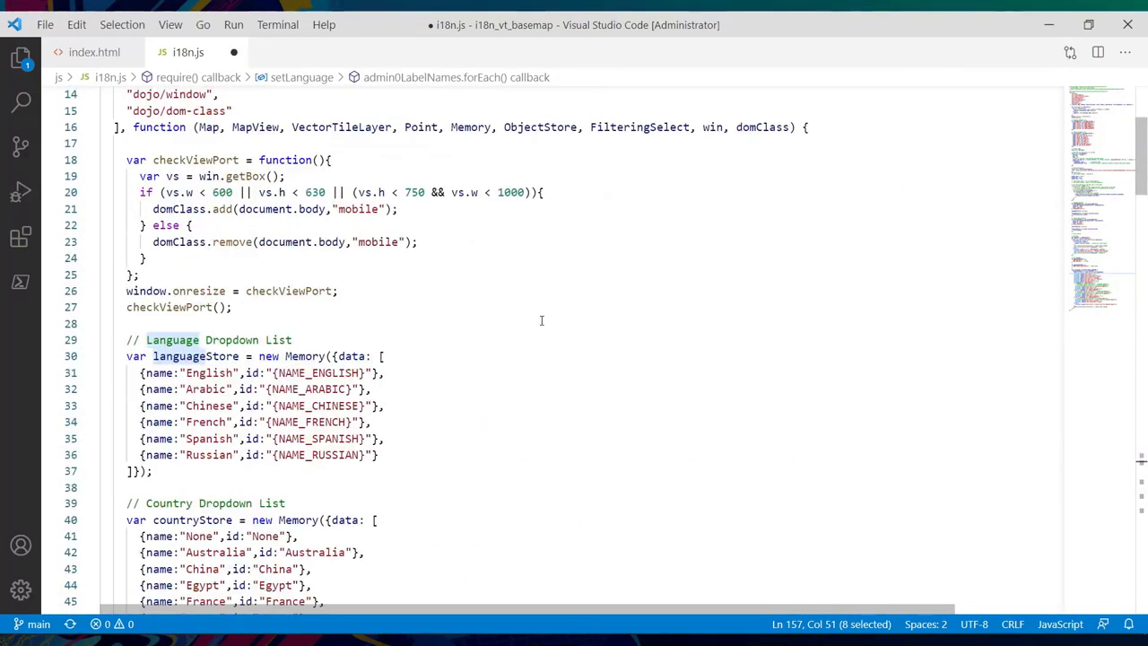
scroll(541, 320, "down", 1)
left_click_drag(186, 329, 366, 329)
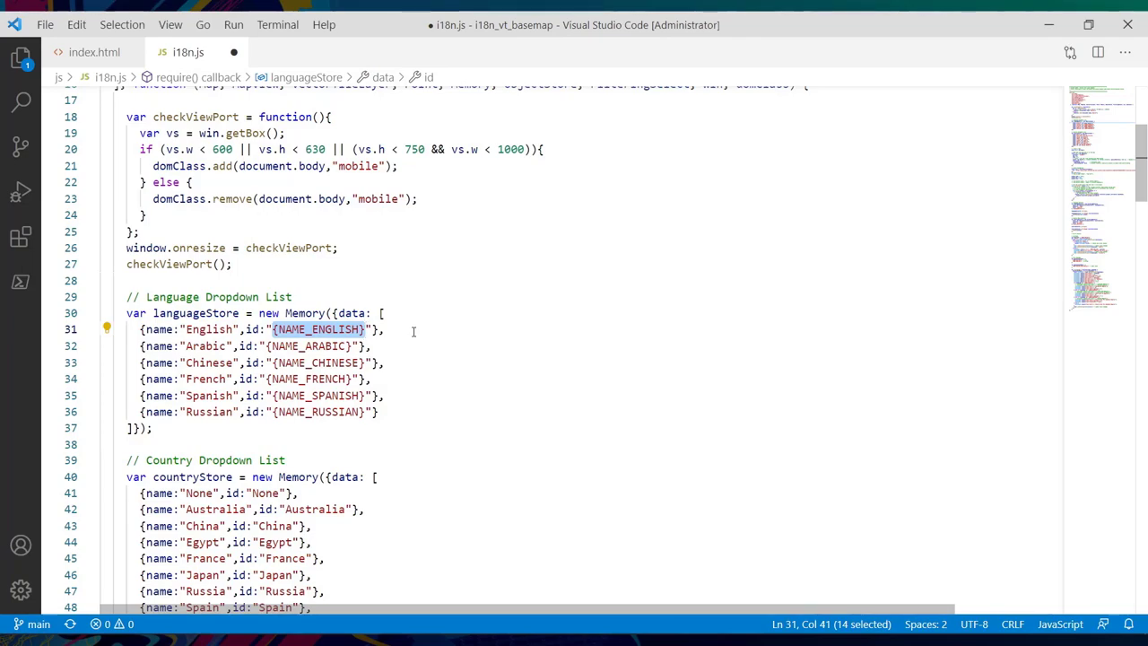
scroll(413, 331, "down", 20)
scroll(413, 332, "down", 11)
scroll(414, 332, "down", 5)
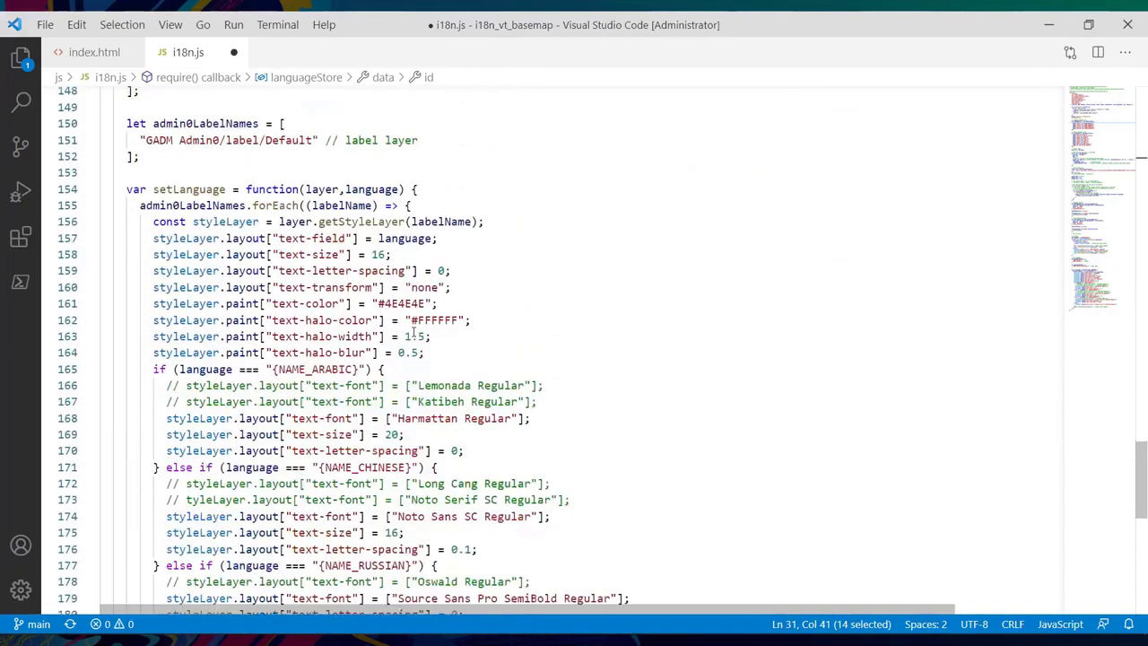
double_click(408, 239)
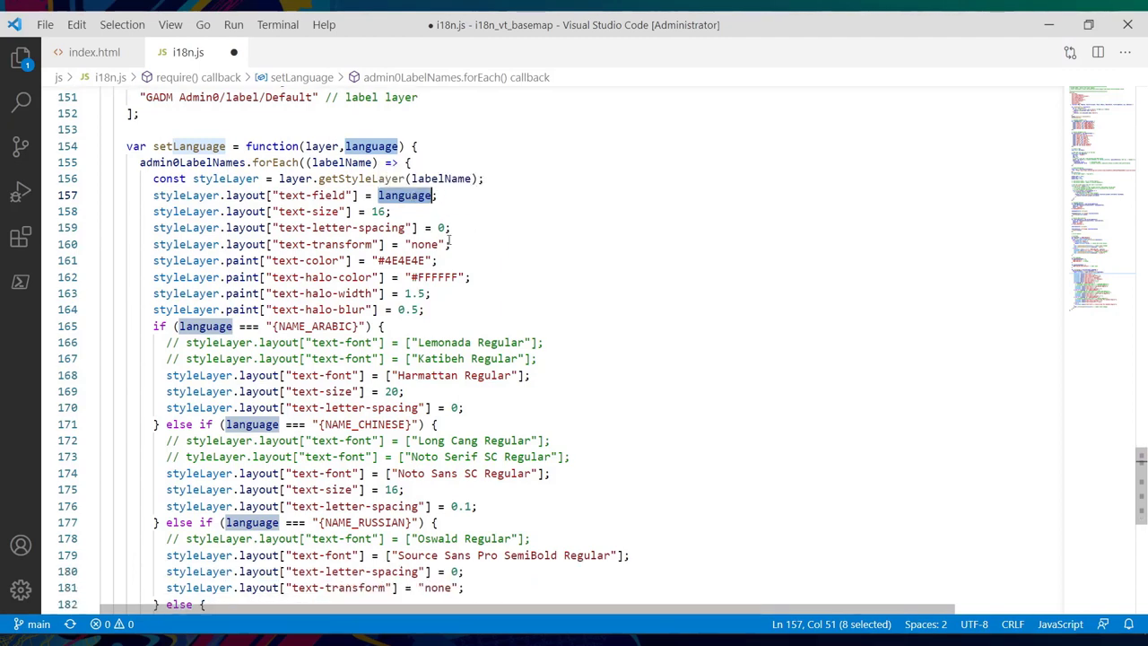
scroll(451, 241, "down", 2)
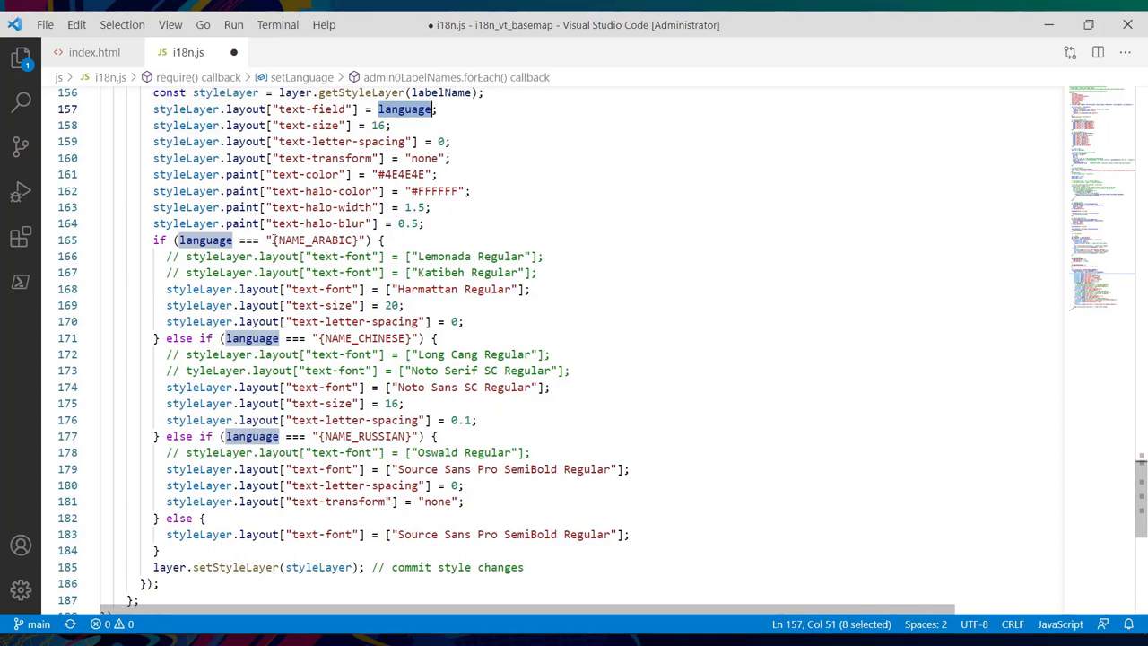
scroll(273, 240, "up", 1)
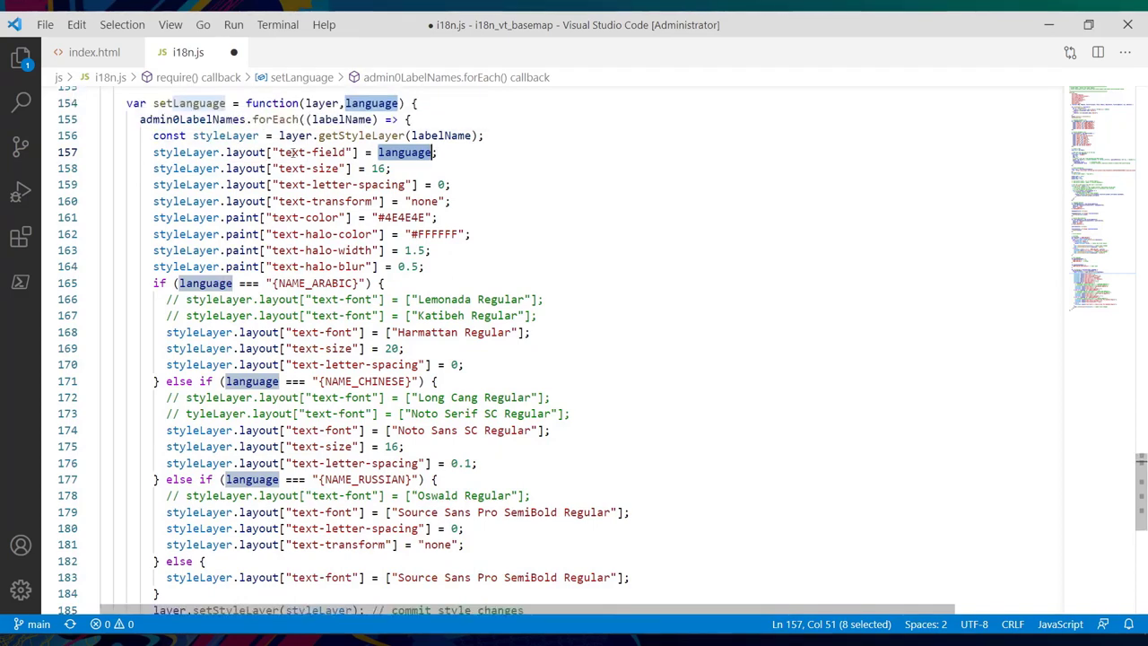
left_click_drag(318, 135, 405, 135)
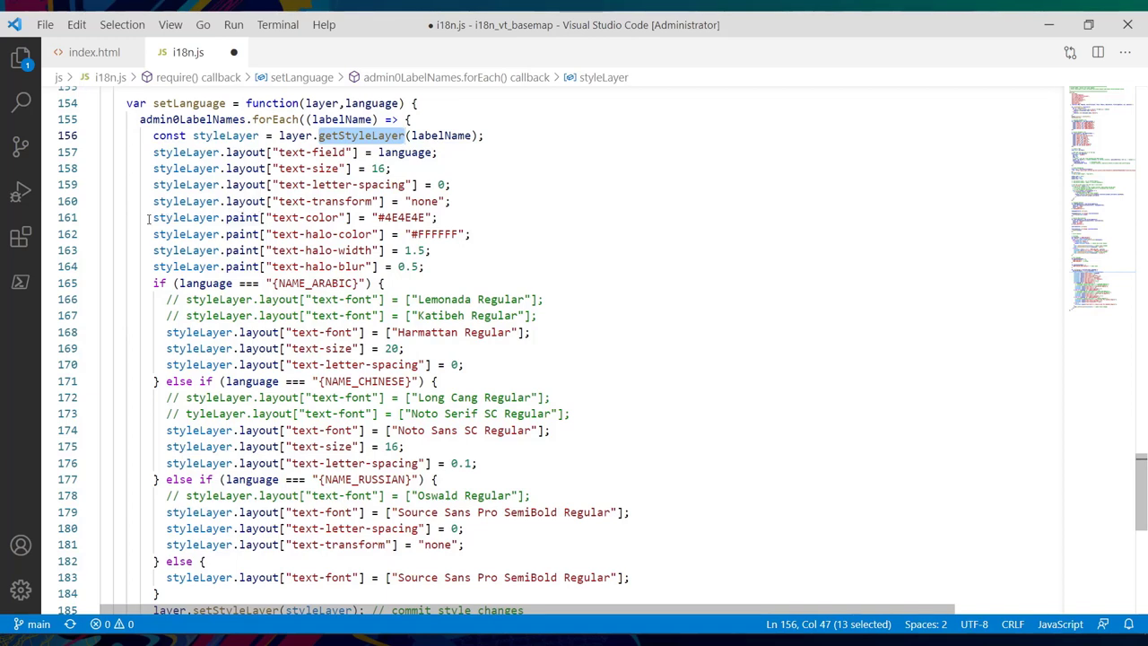
double_click(243, 153)
double_click(256, 218)
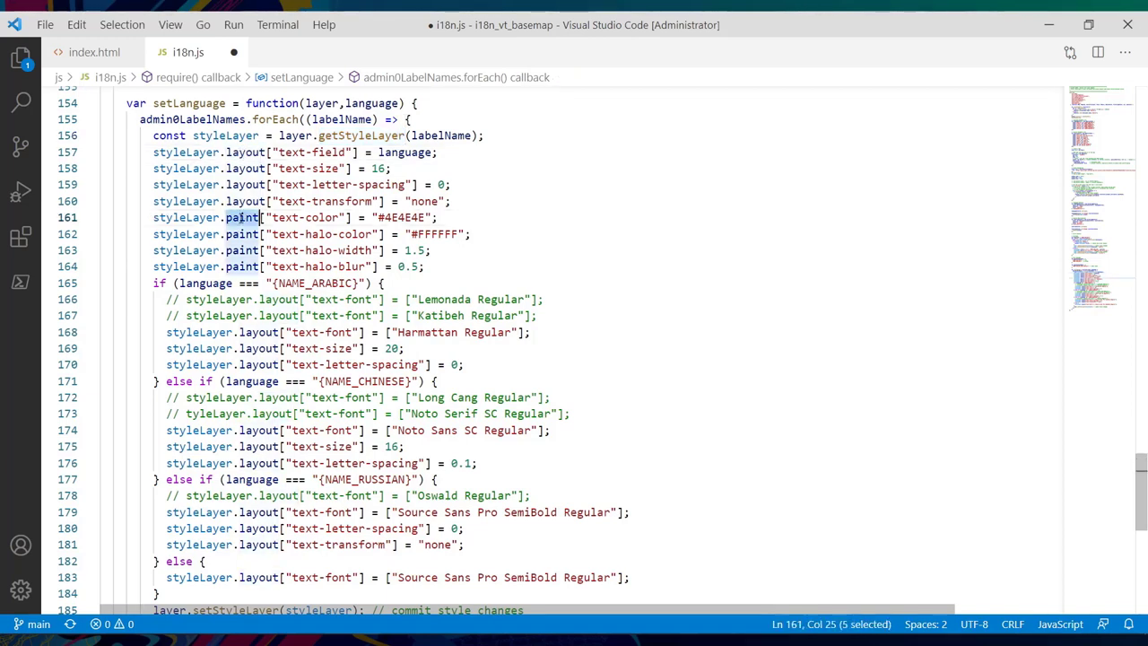
scroll(255, 218, "up", 9)
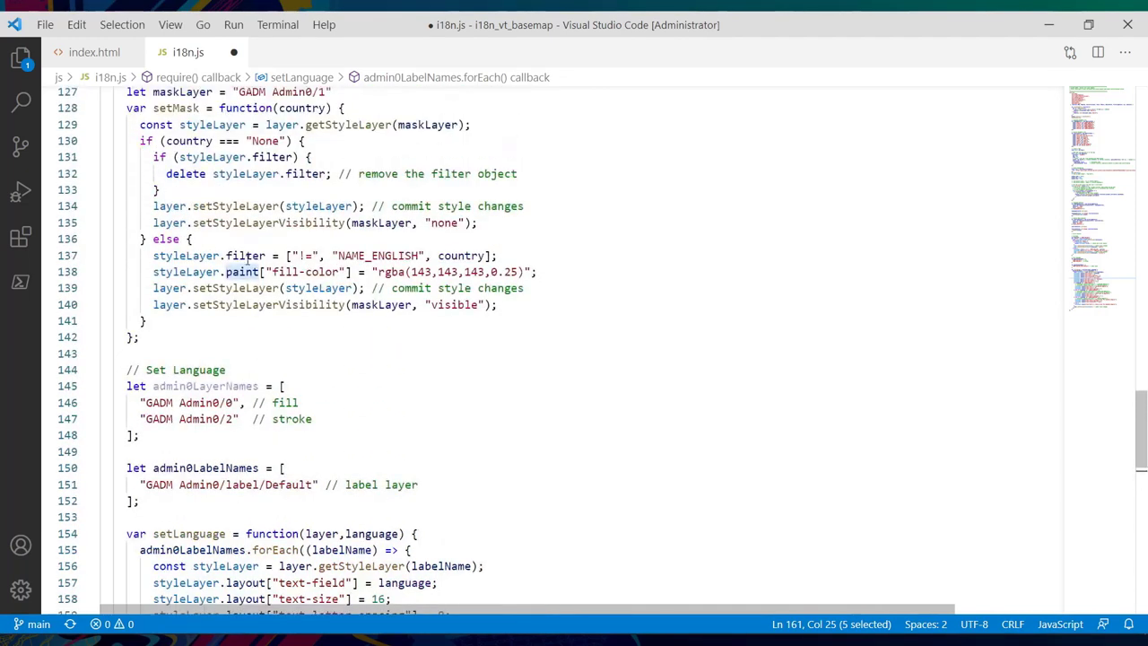
left_click(245, 257)
double_click(244, 256)
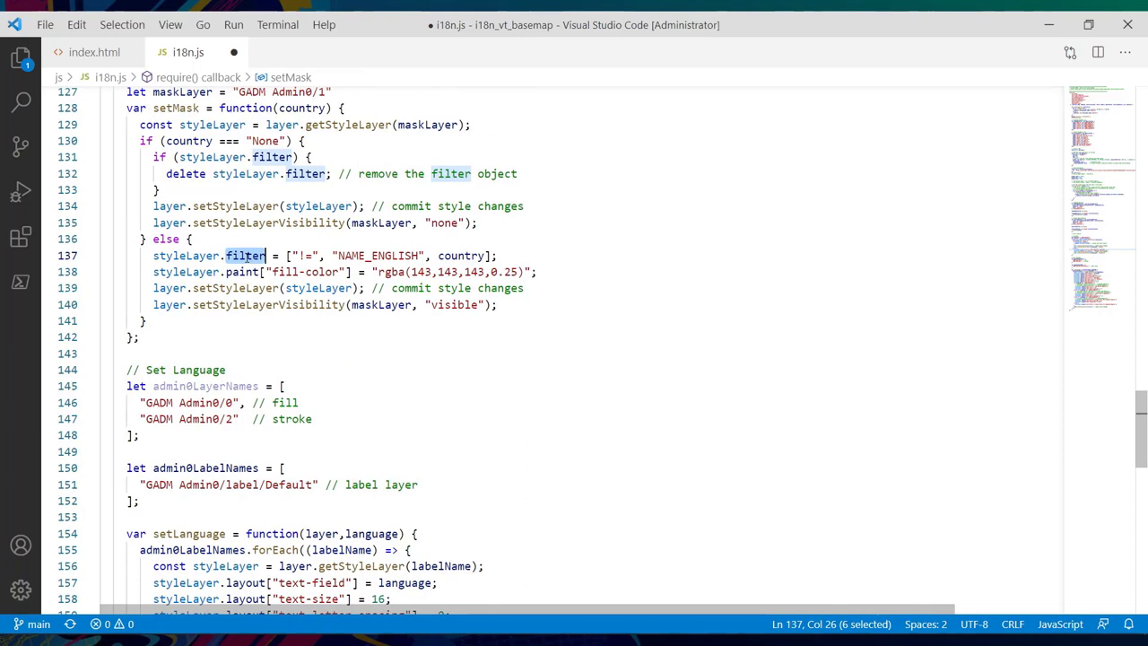
scroll(245, 256, "down", 9)
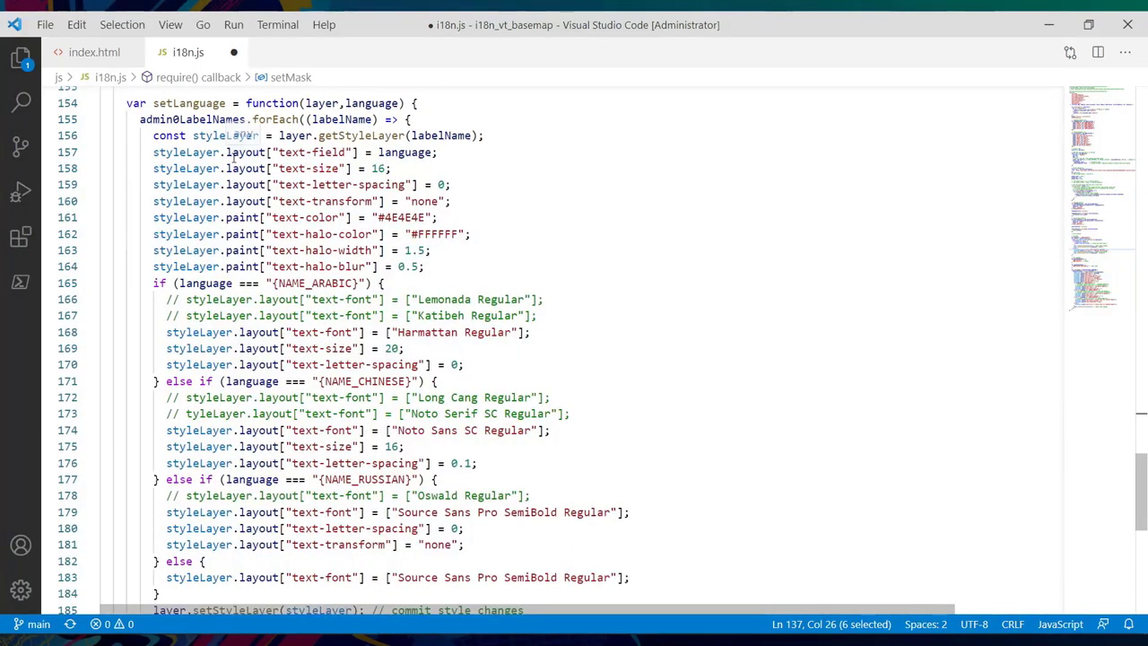
double_click(235, 153)
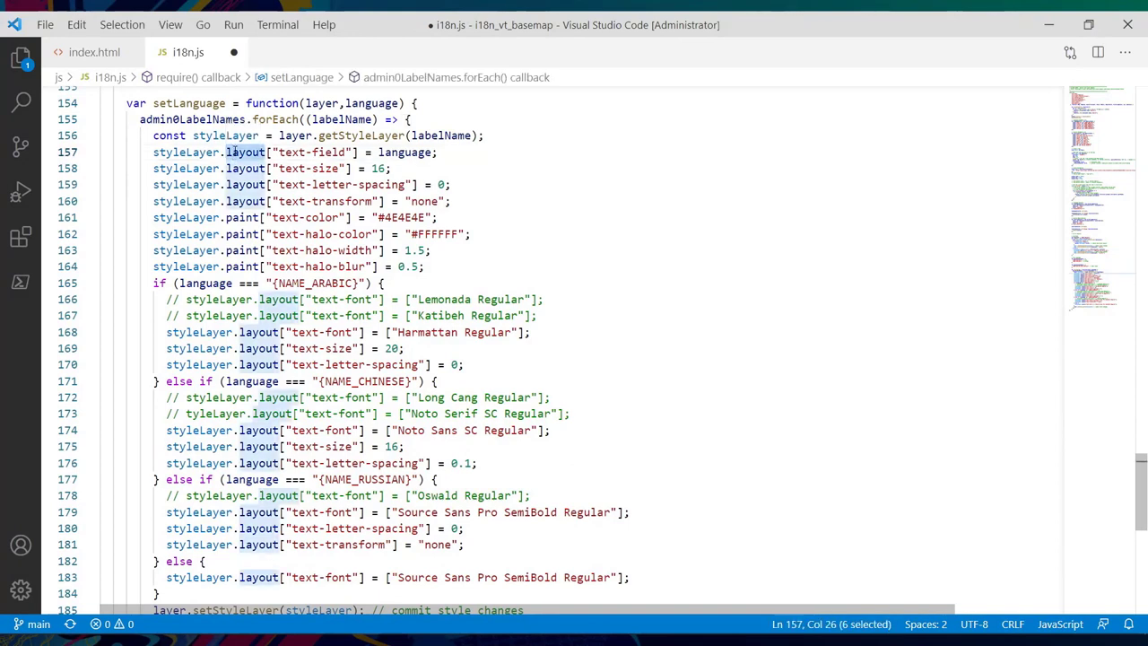
double_click(241, 217)
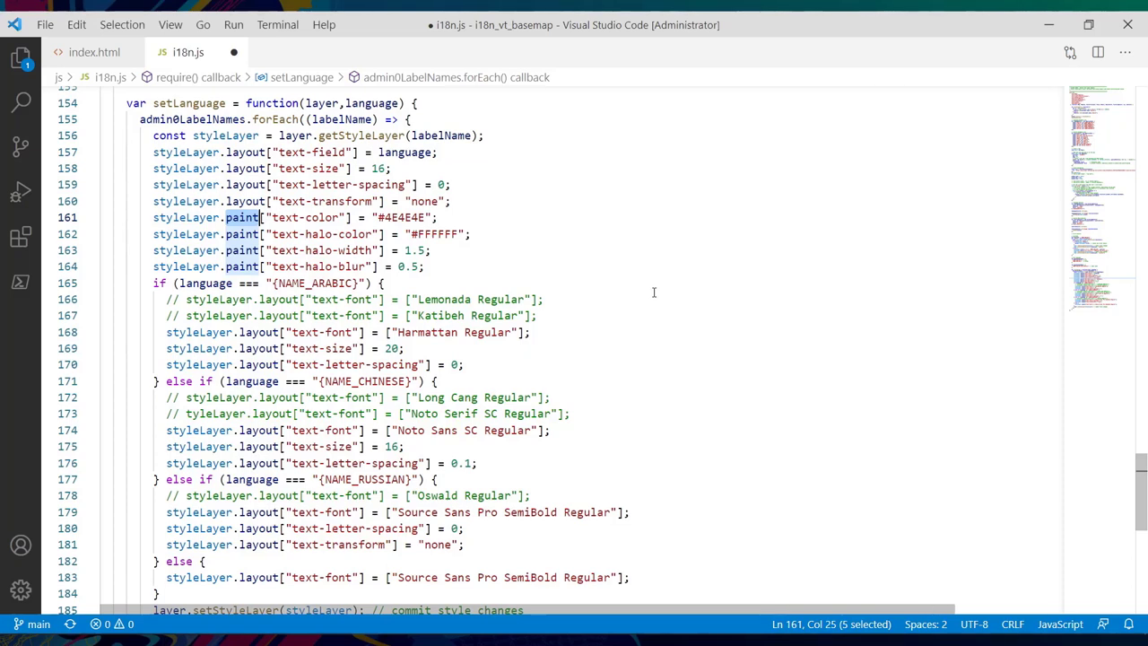
scroll(654, 291, "up", 9)
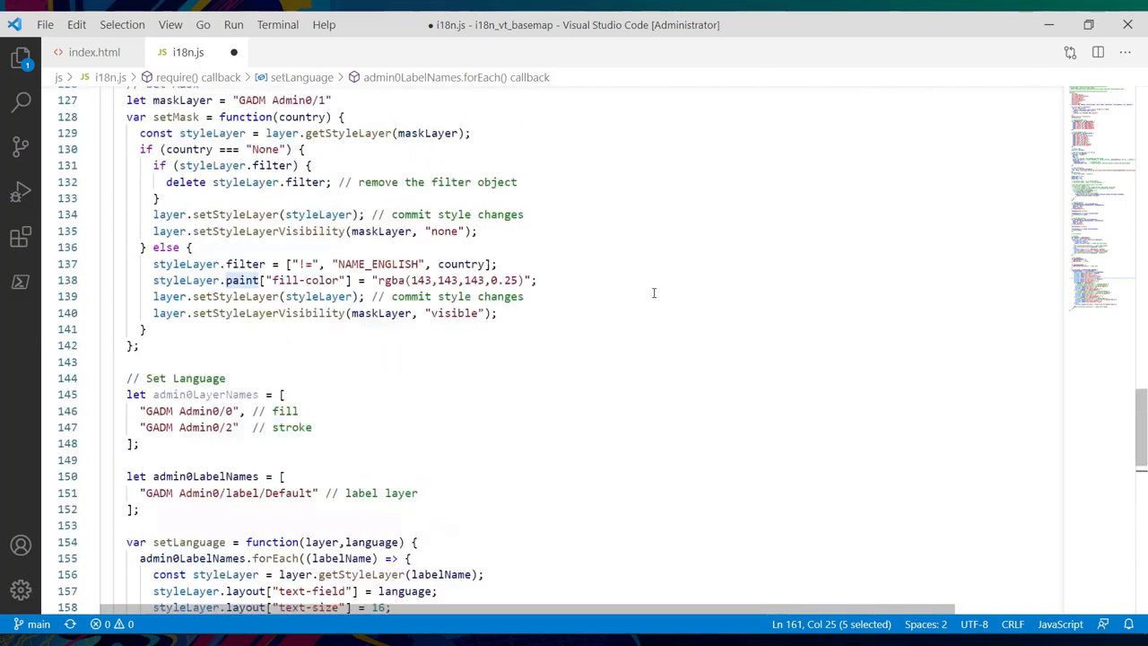
double_click(246, 264)
scroll(245, 266, "down", 16)
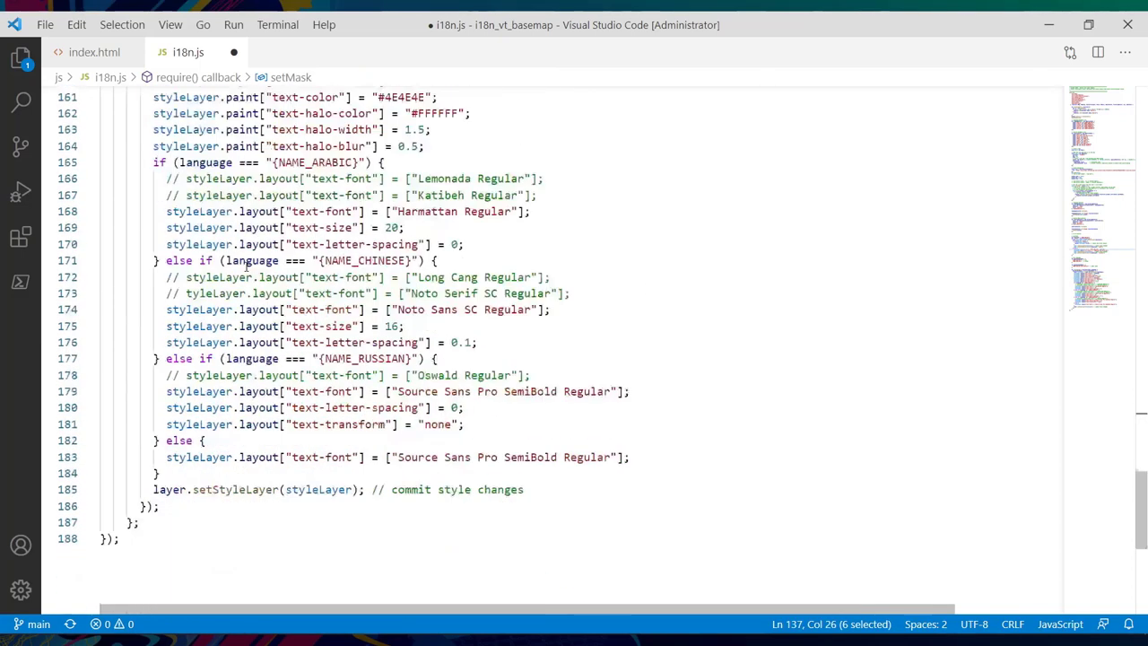
scroll(245, 269, "up", 2)
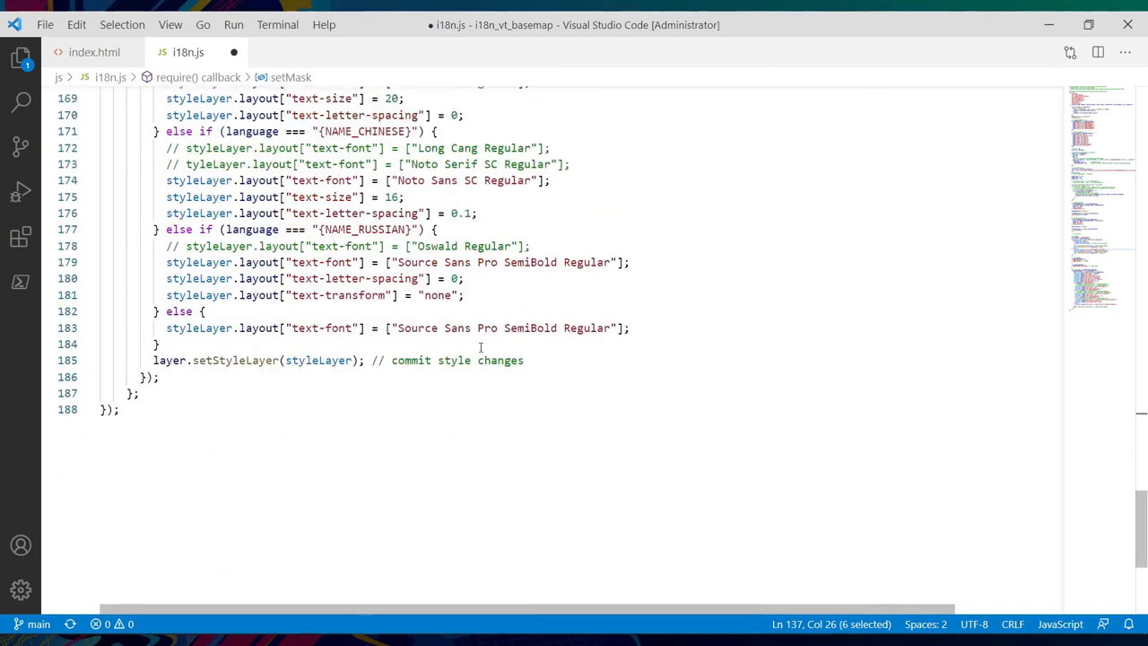
left_click_drag(527, 359, 154, 360)
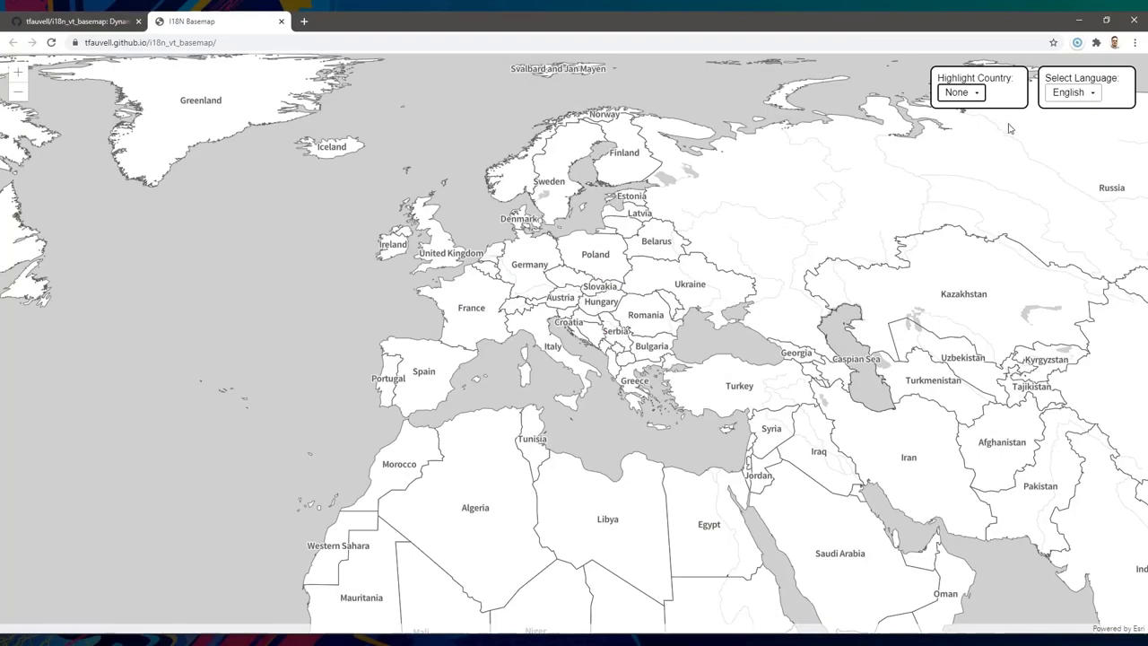
- Show the map labels in Chinese, then switch them to Spanish
left_click(1071, 94)
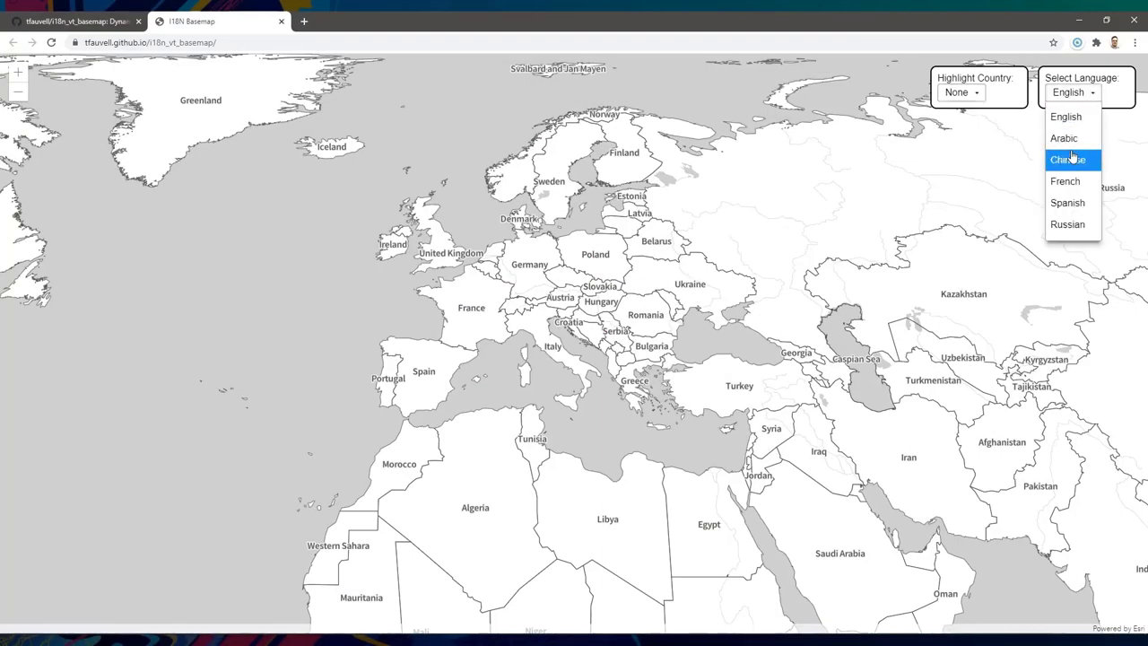
left_click(1073, 157)
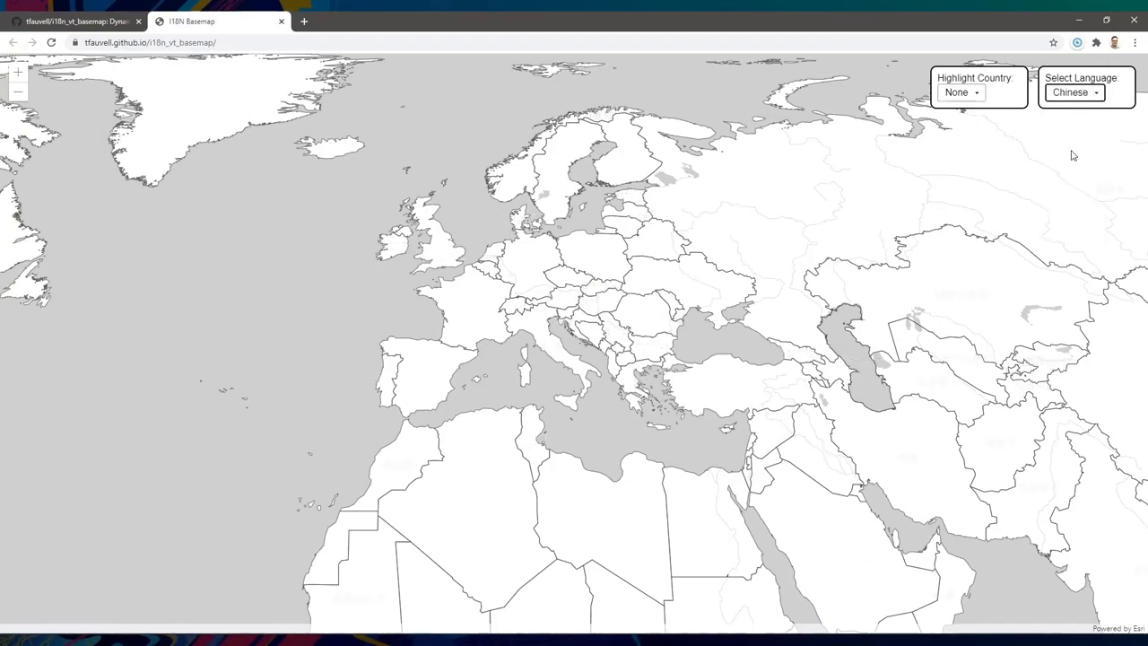
left_click(1074, 98)
left_click(1070, 204)
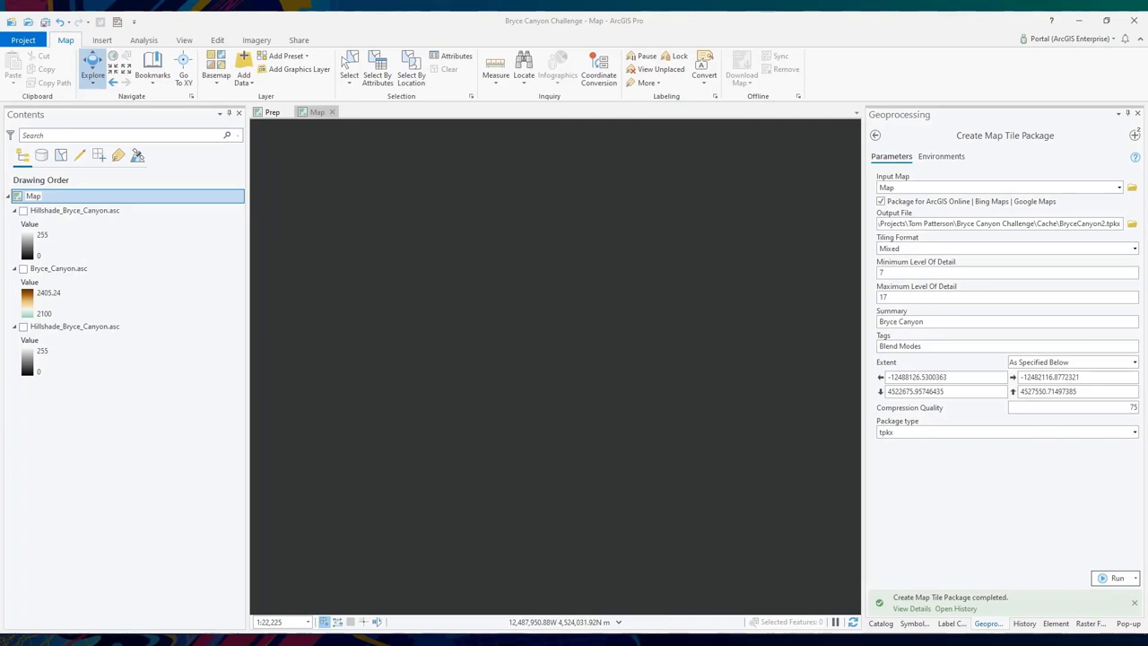
- Turn on the lower Hillshade_Bryce_Canyon.asc layer in the Contents pane
left_click(24, 327)
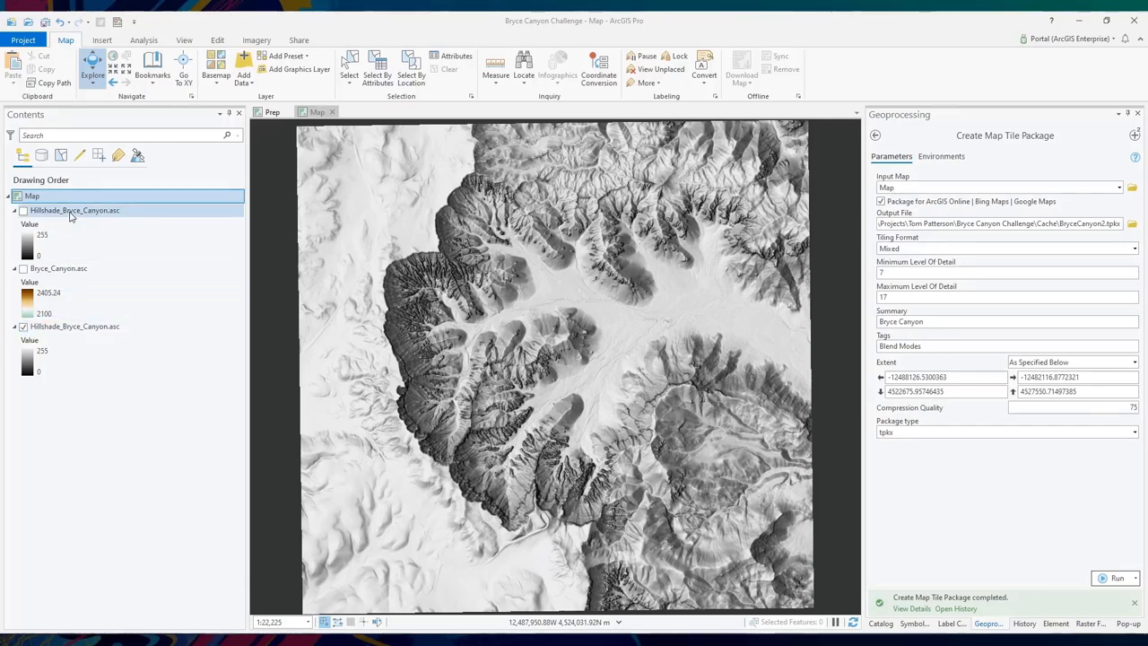
- Show Bryce_Canyon.asc instead of the lower hillshade and inspect the top layer's Hillshade function
left_click(58, 271)
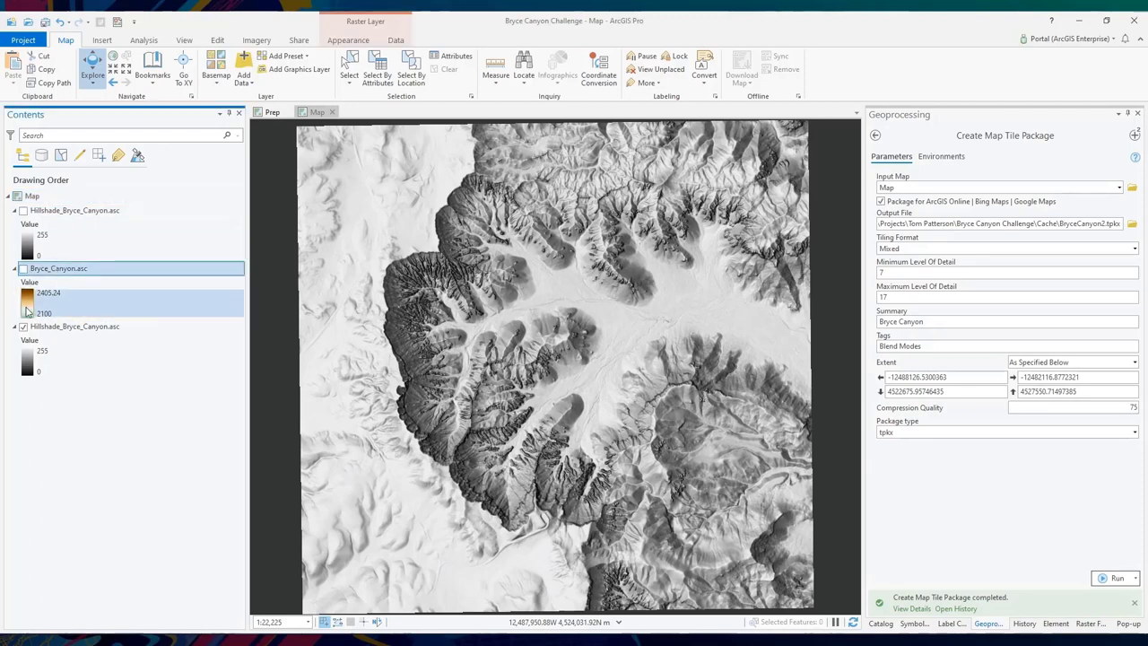
left_click(24, 327)
left_click(24, 268)
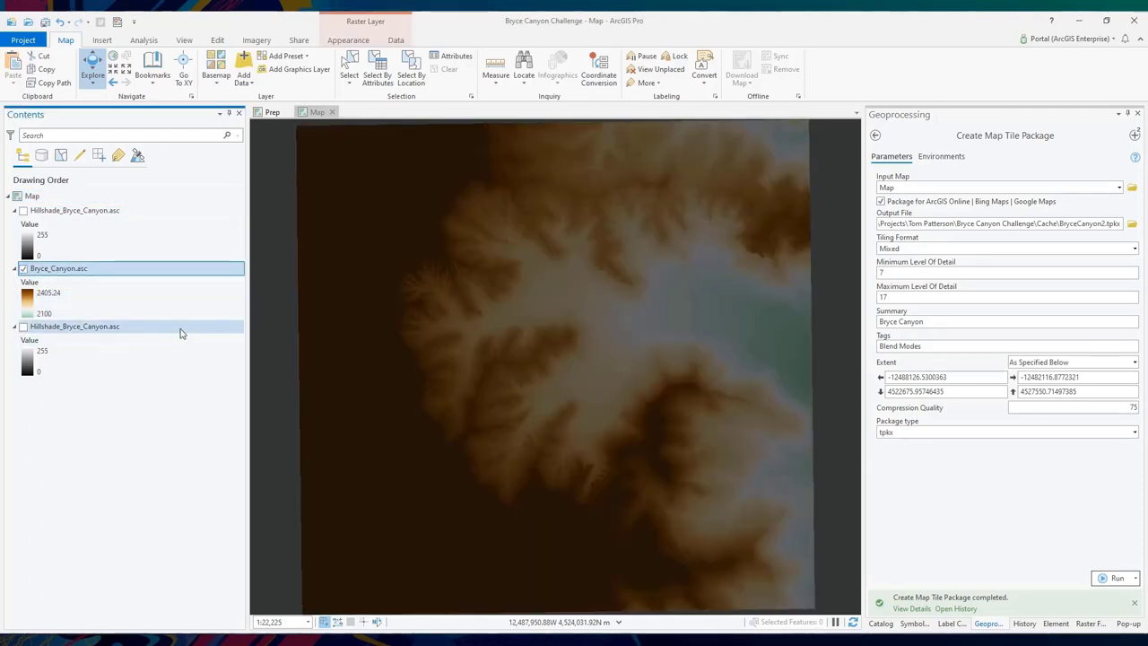
double_click(102, 326)
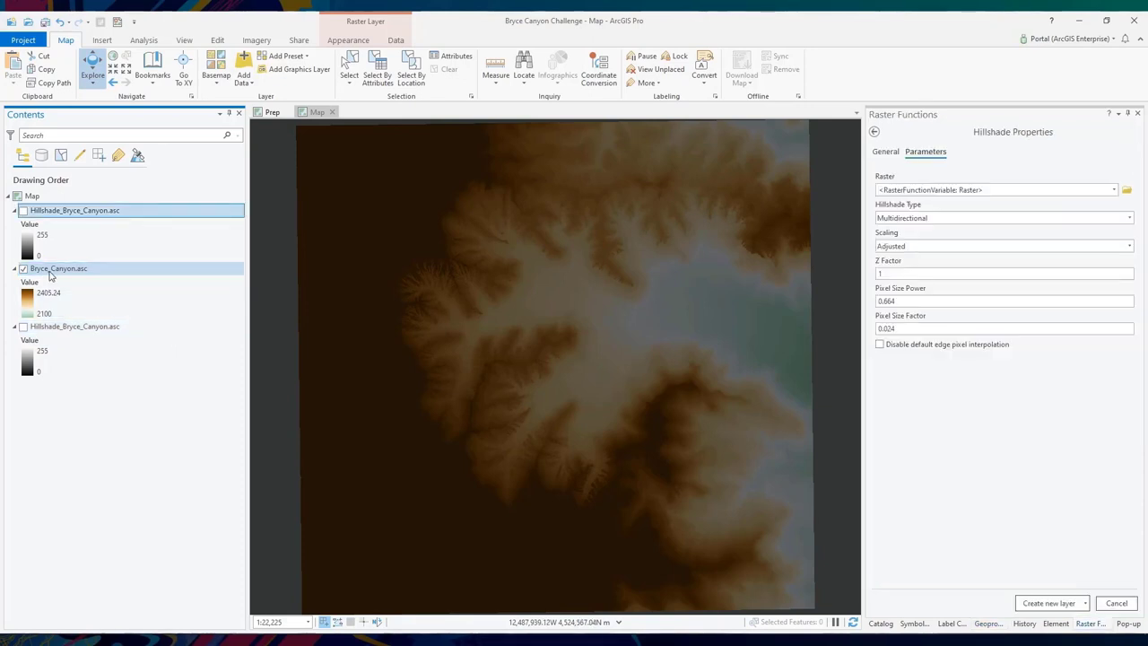
- Check blend modes on Appearance, then turn on the lower hillshade and Luminosity top hillshade
left_click(87, 270)
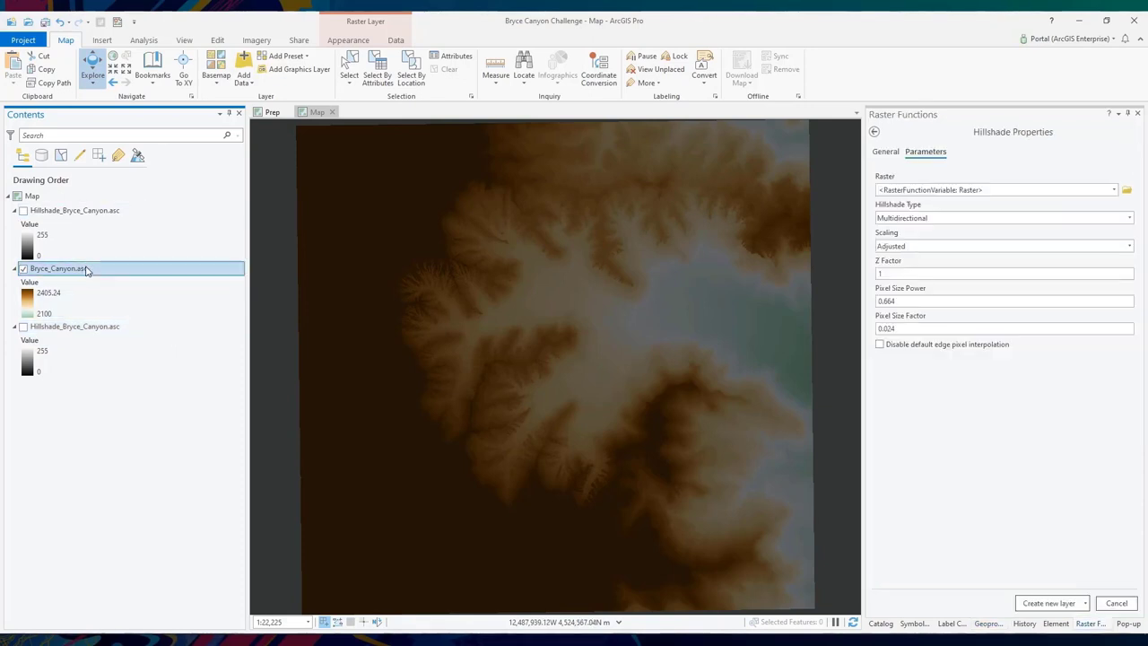
left_click(359, 42)
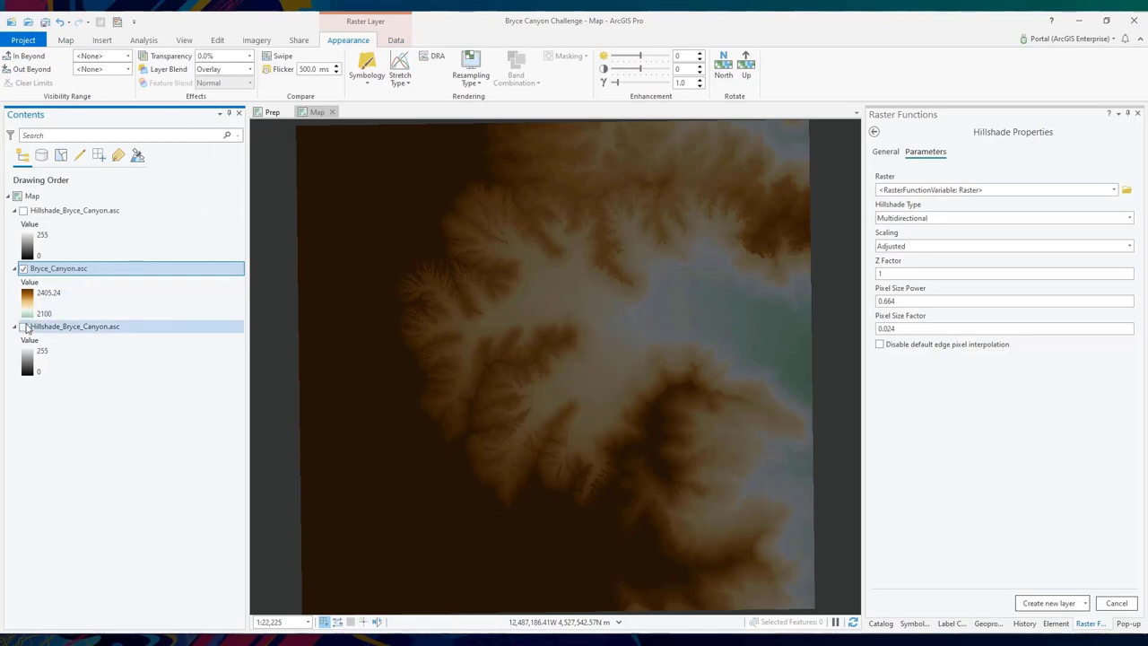
left_click(23, 327)
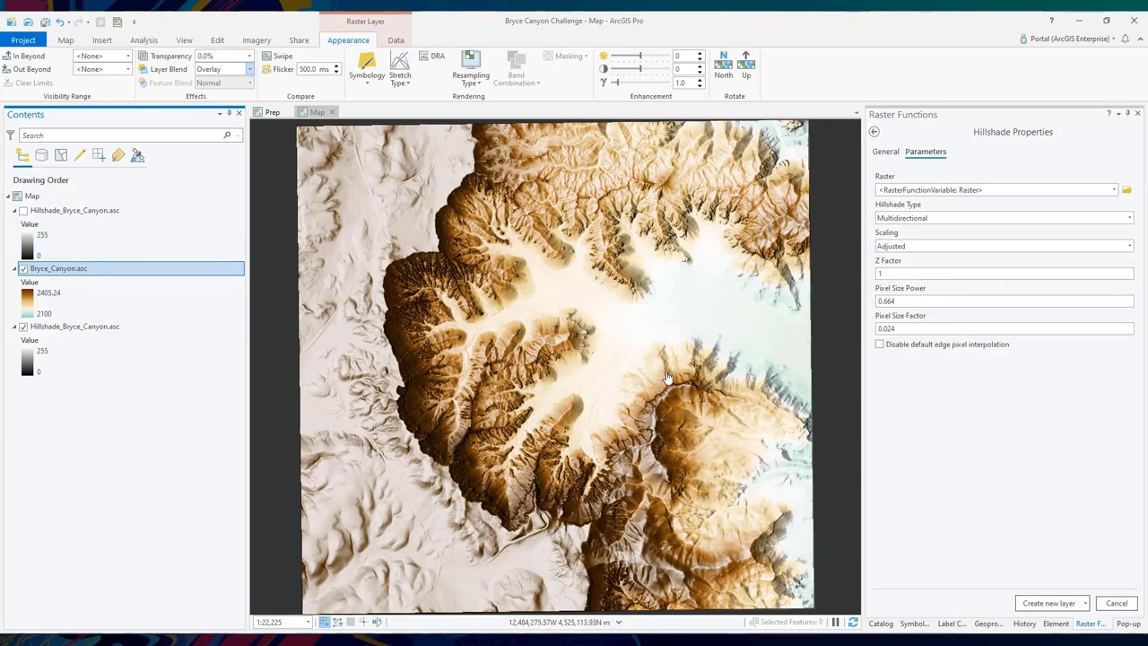
left_click(109, 214)
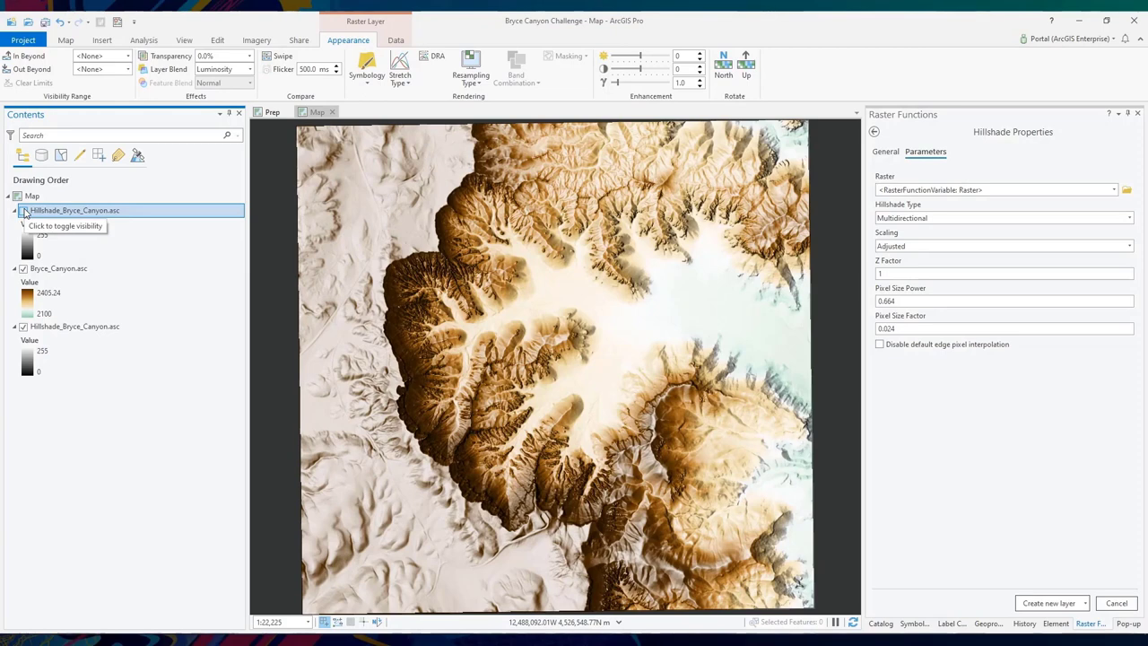
left_click(25, 210)
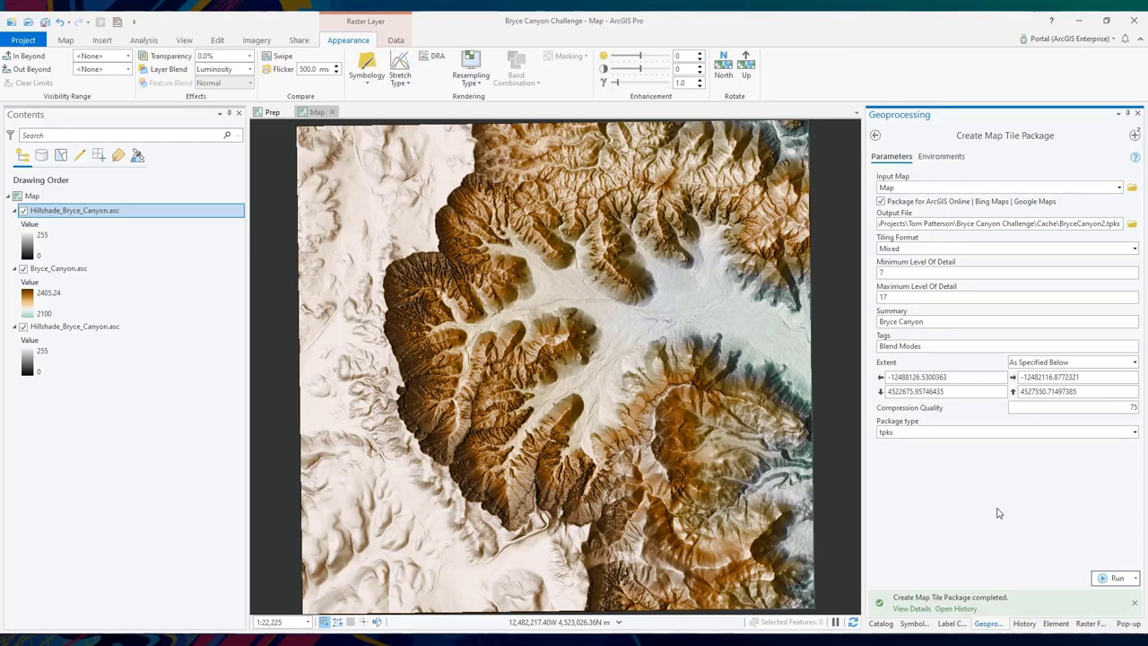
right_click(59, 269)
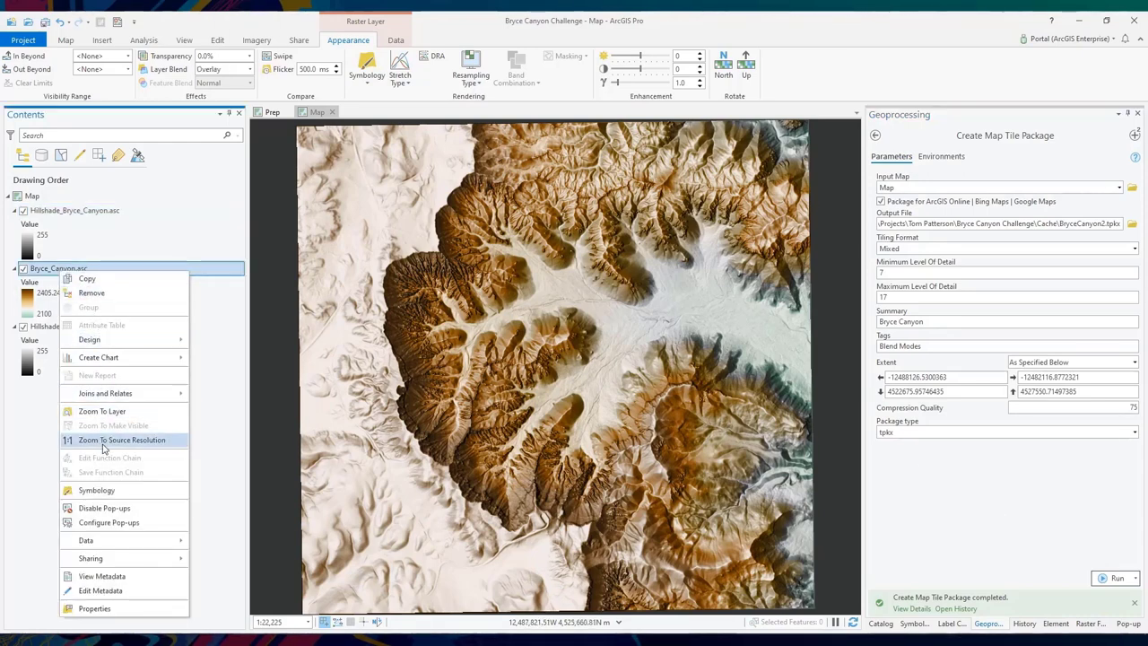
left_click(104, 440)
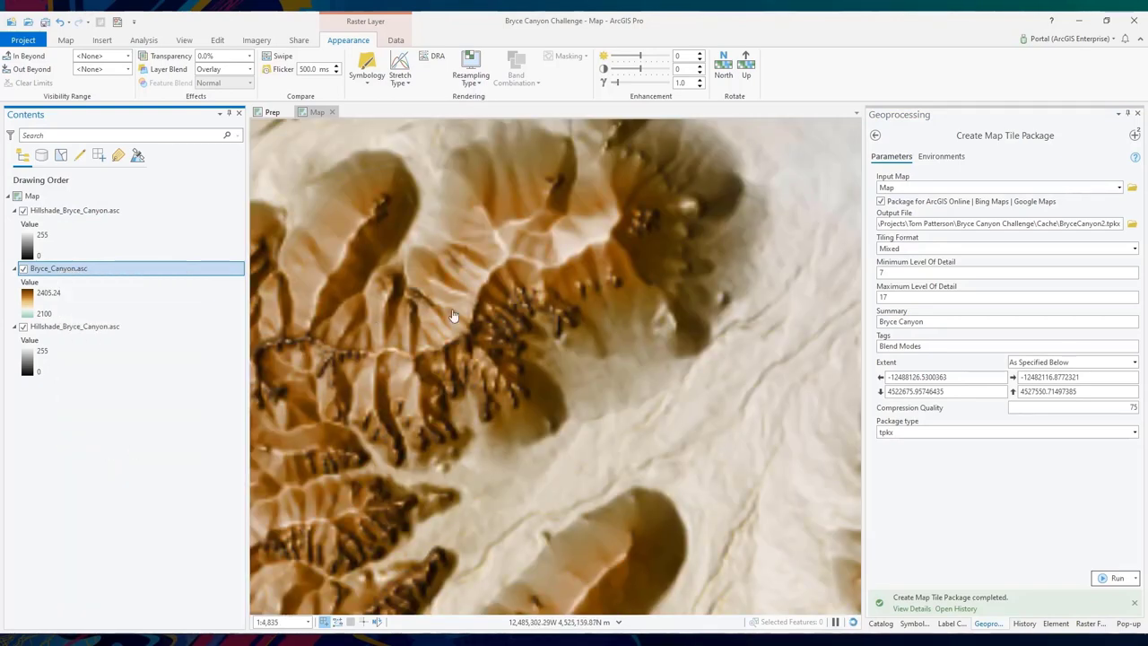
left_click(307, 622)
left_click(276, 535)
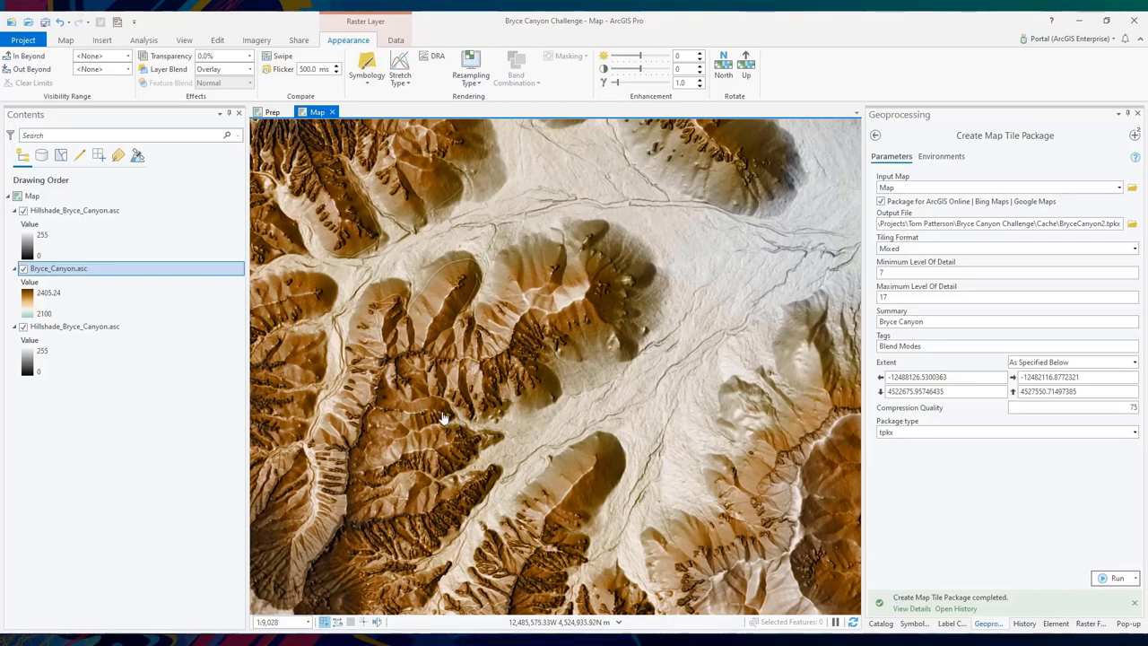
left_click(309, 624)
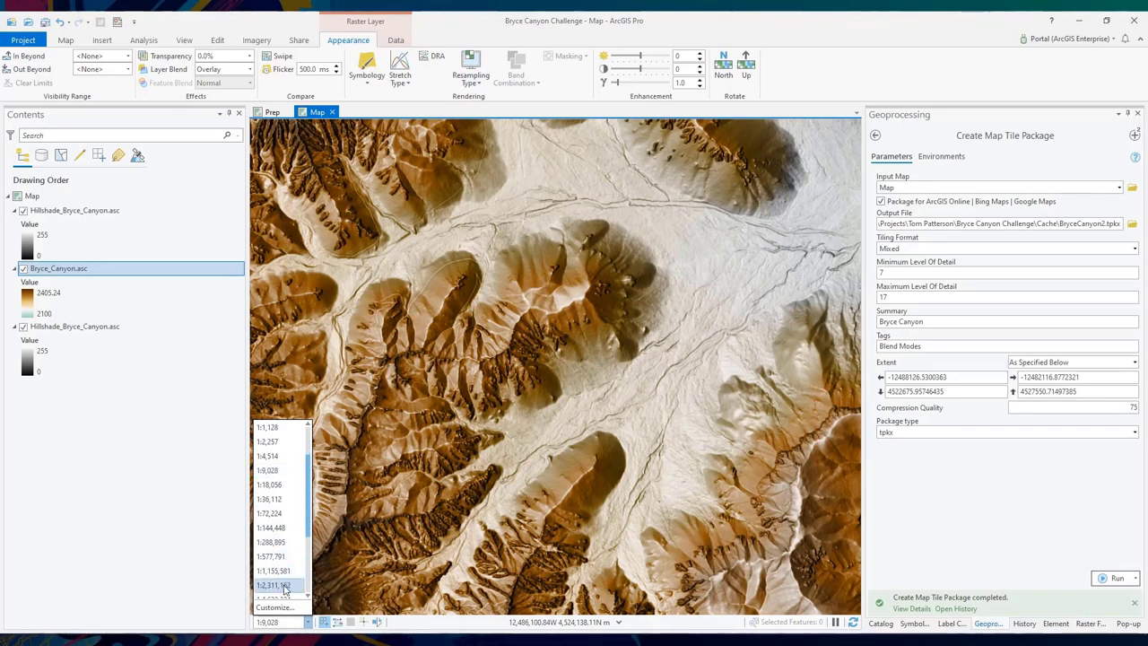
left_click(281, 585)
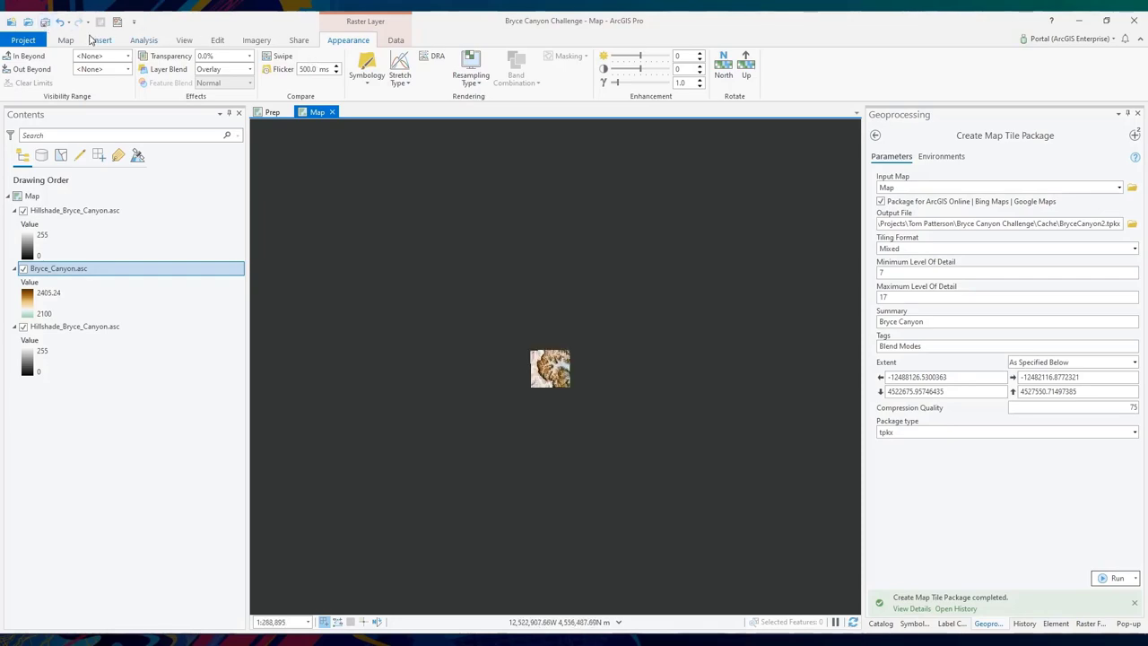
left_click(68, 41)
left_click(114, 58)
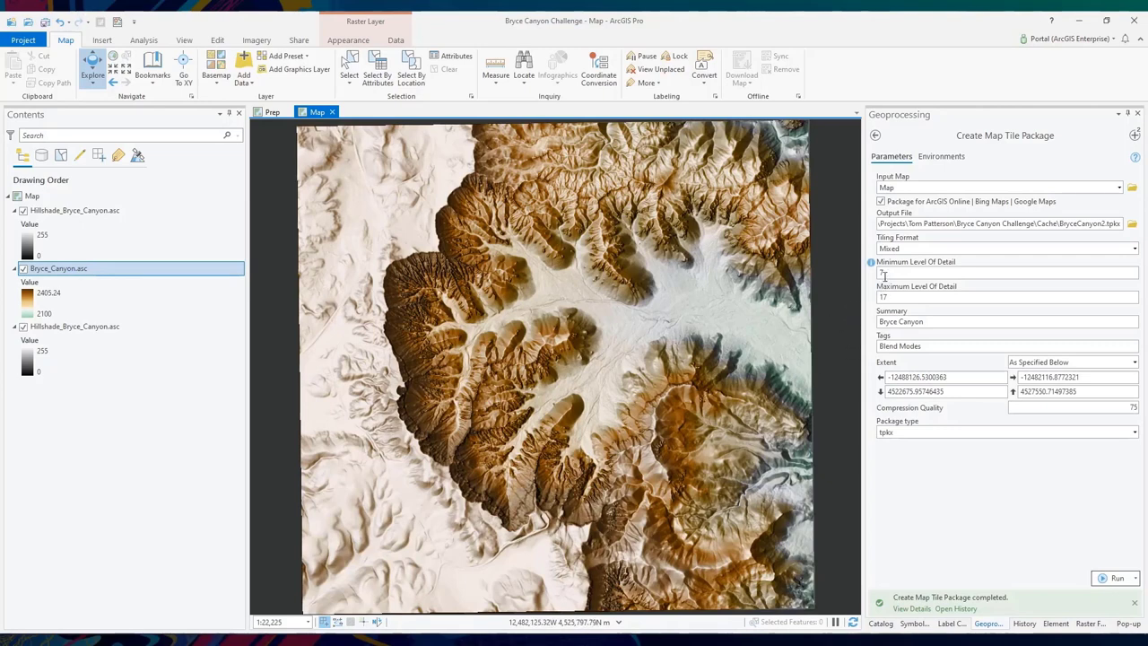
- Point out the Minimum Level Of Detail value, then show the project's maps and folders in Catalog
left_click(889, 273)
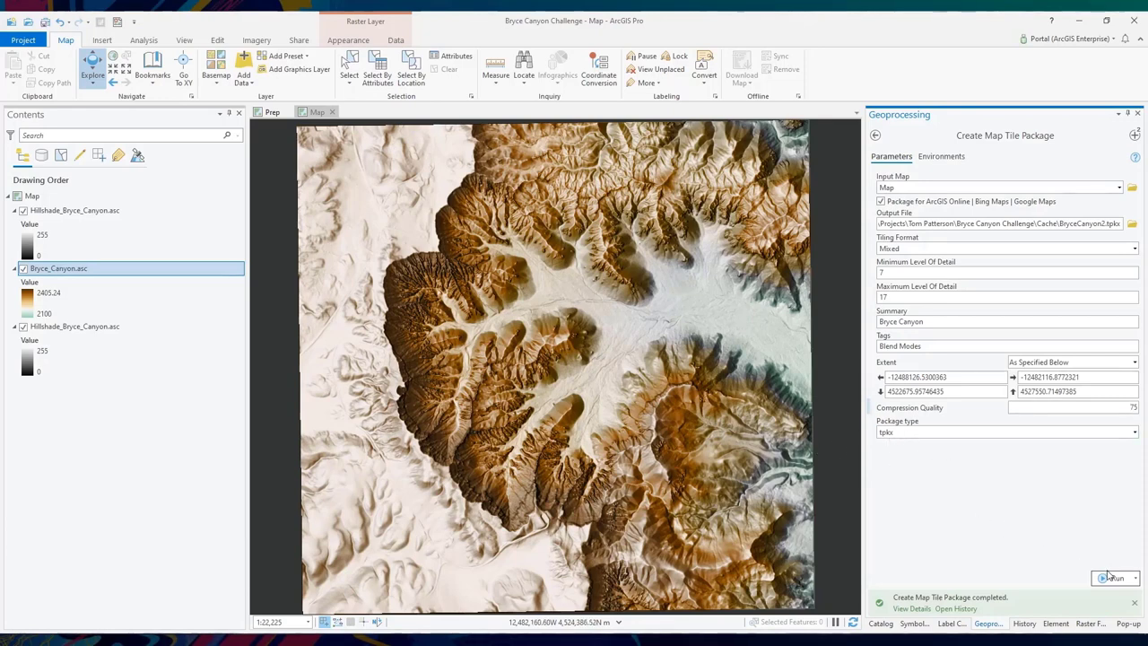
left_click(880, 624)
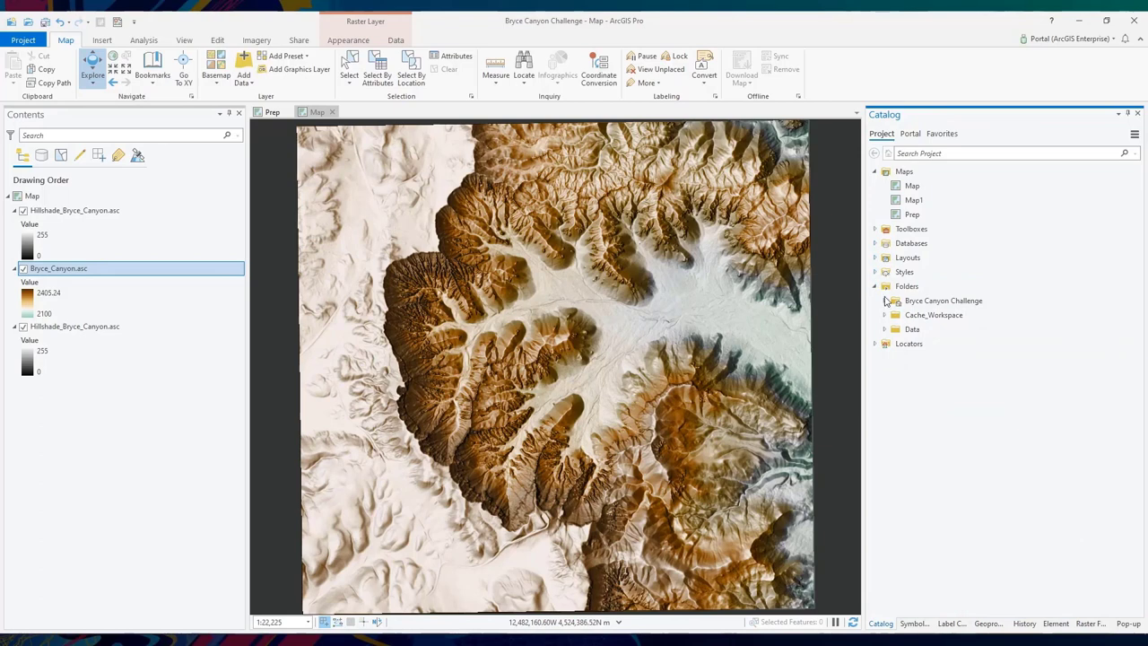
- Add BryceCanyon.tpkx from the Bryce Canyon Challenge folder to the current map
left_click(885, 301)
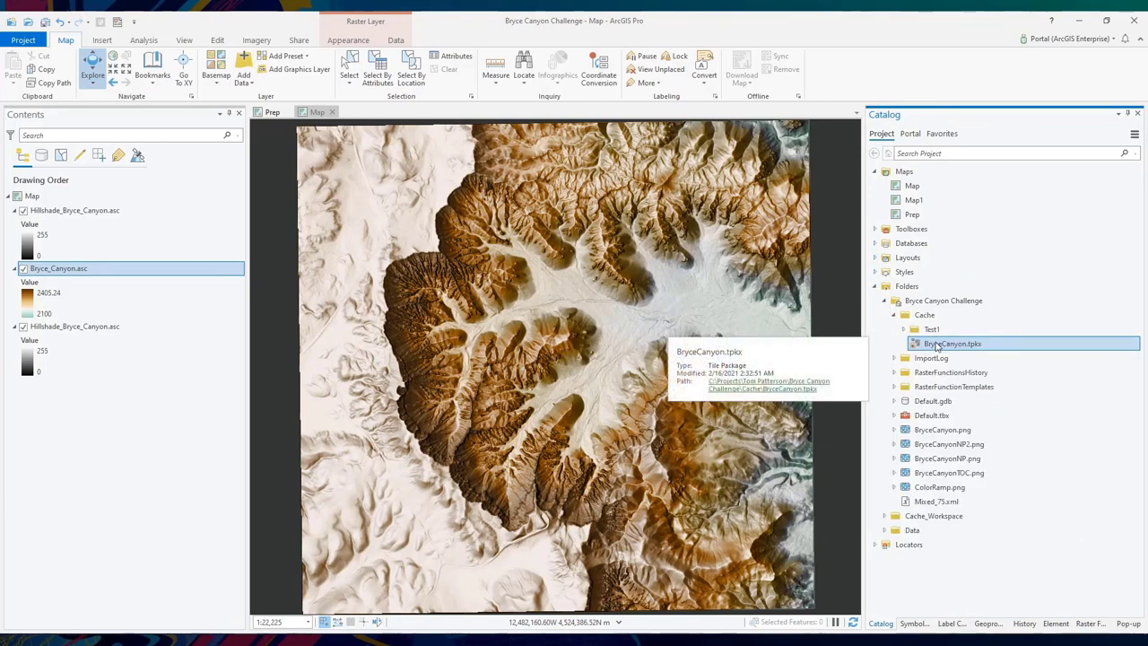
right_click(951, 346)
left_click(978, 350)
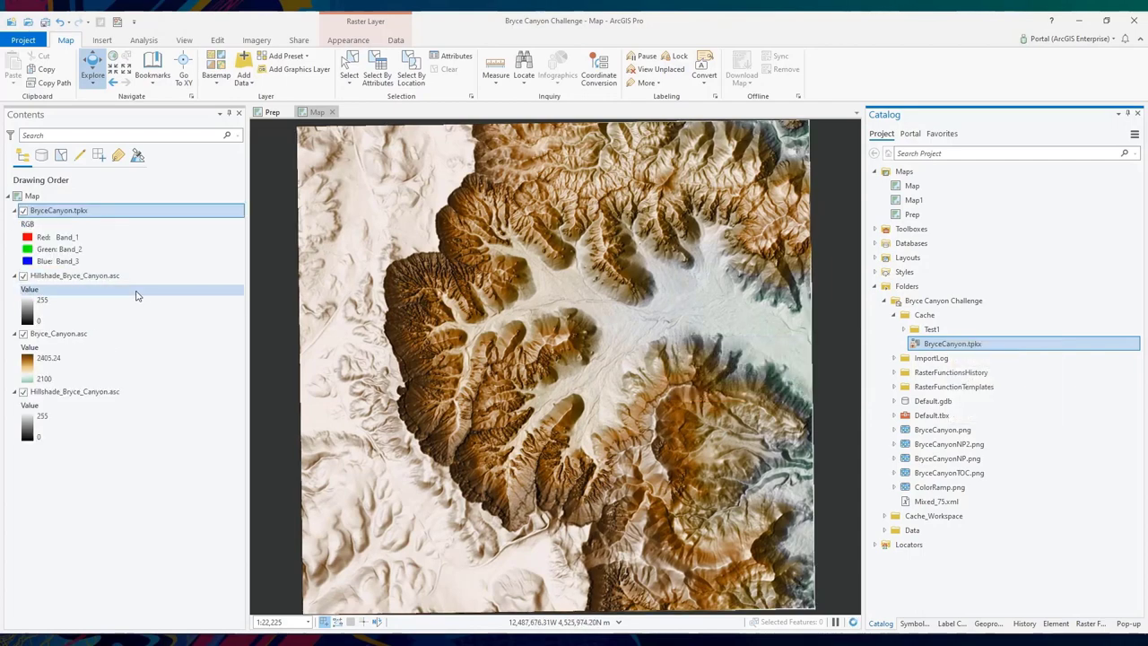
- Hide the three source raster layers and zoom in and out to inspect the cached tiles
left_click(23, 276, "ctrl")
left_click(24, 210)
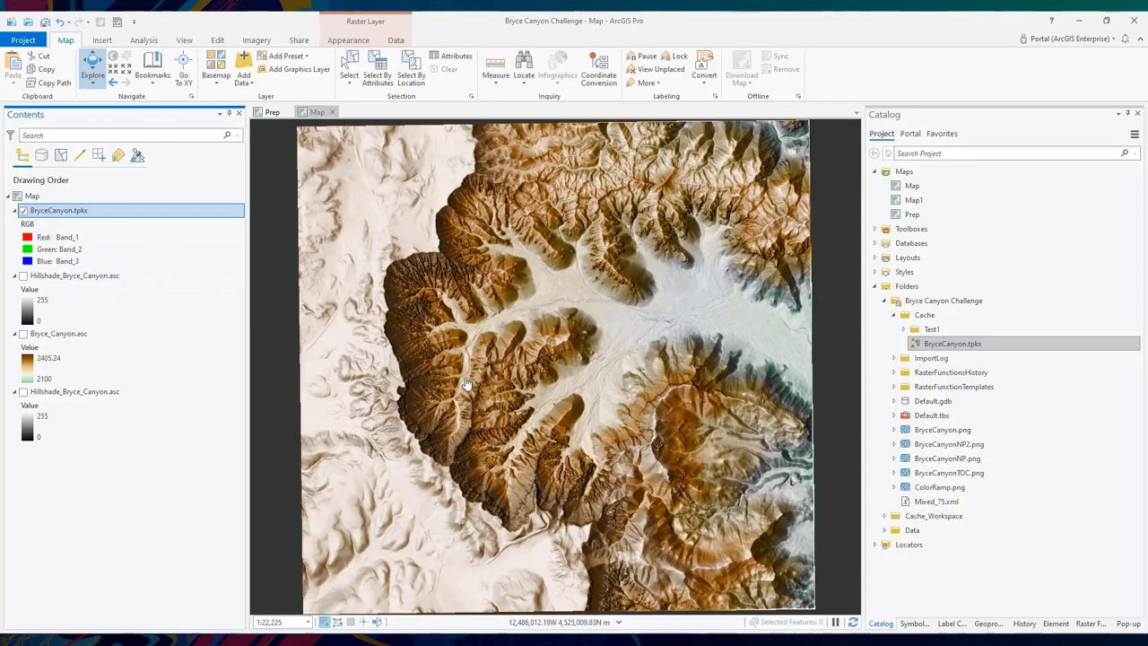
scroll(471, 381, "up", 2)
scroll(471, 381, "up", 6)
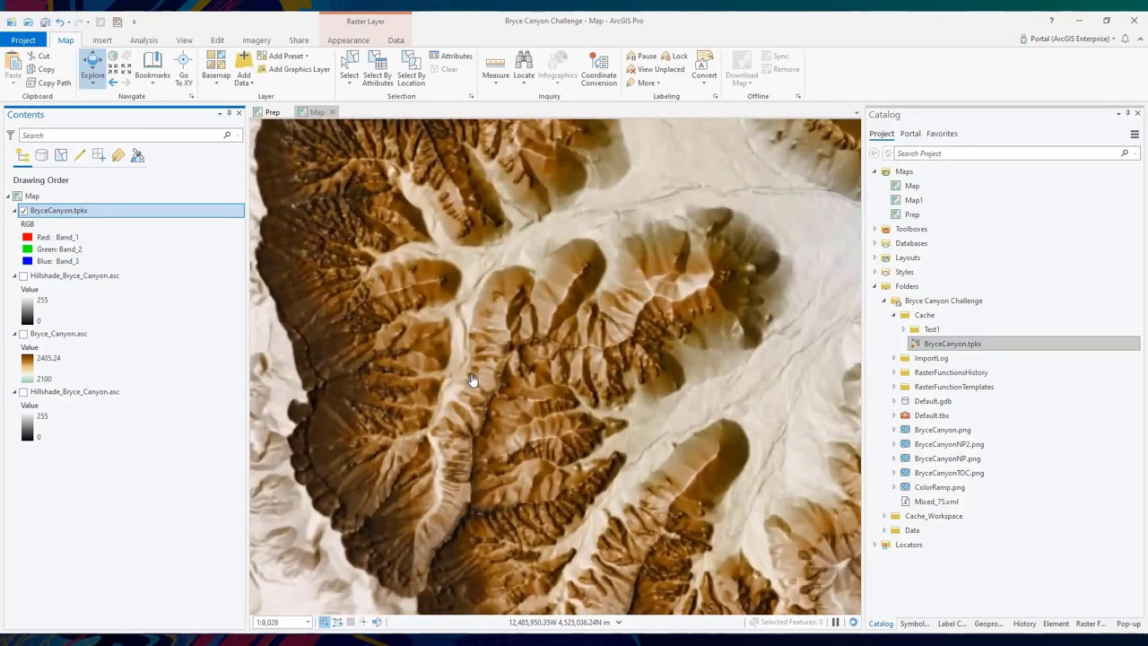
scroll(532, 380, "up", 2)
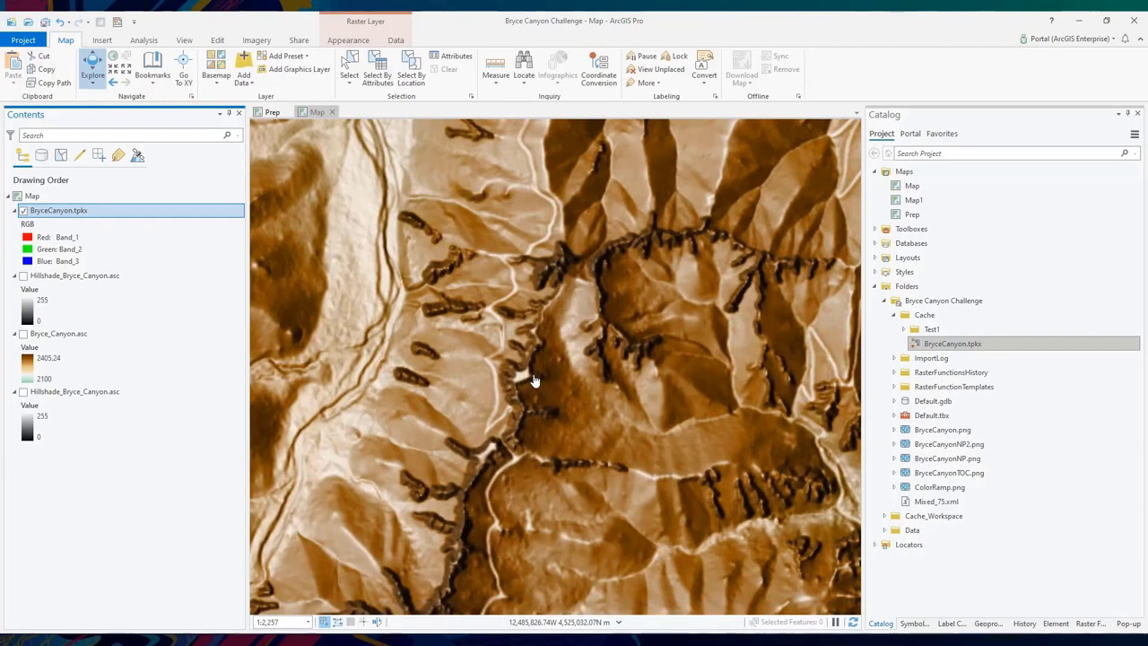
scroll(533, 381, "down", 8)
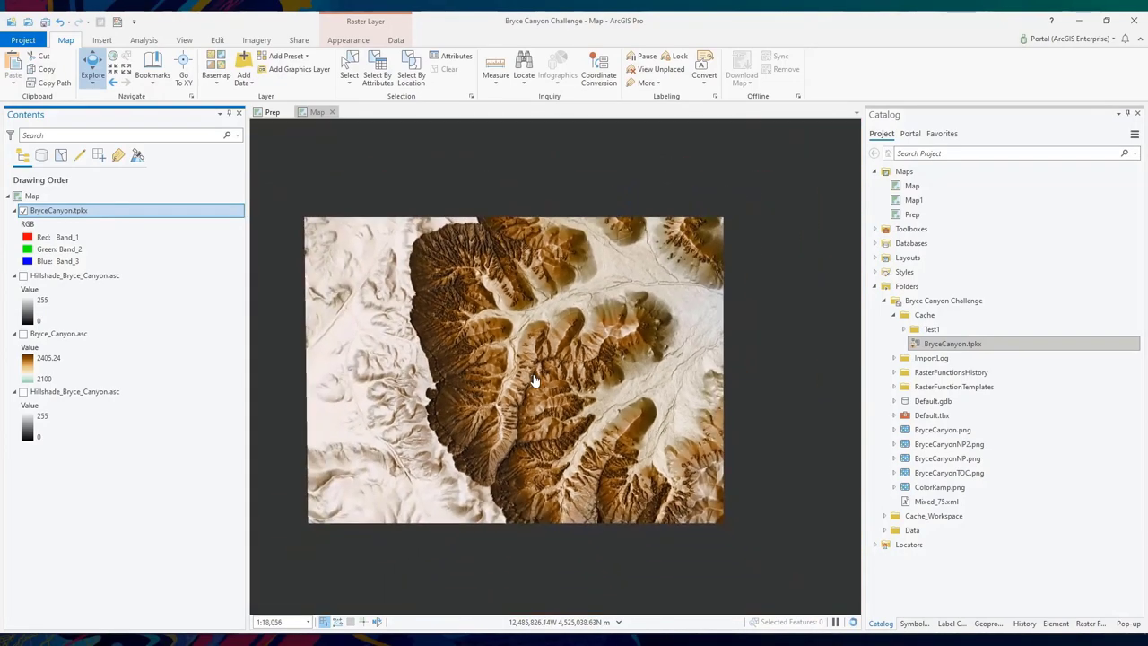
scroll(538, 372, "down", 2)
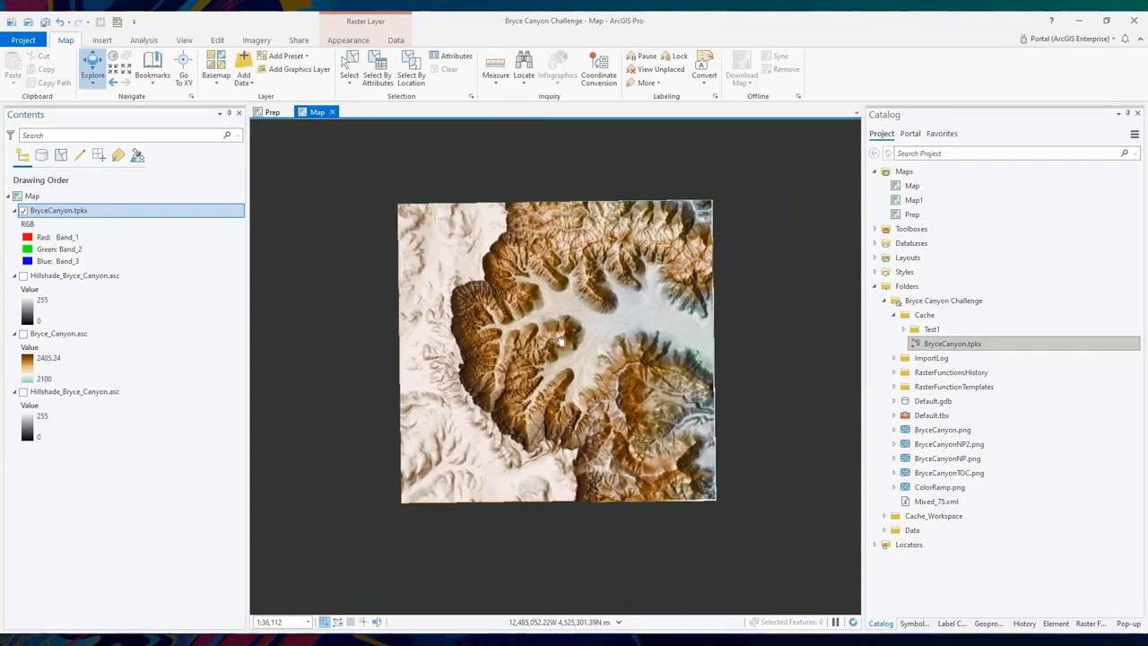
scroll(551, 354, "up", 2)
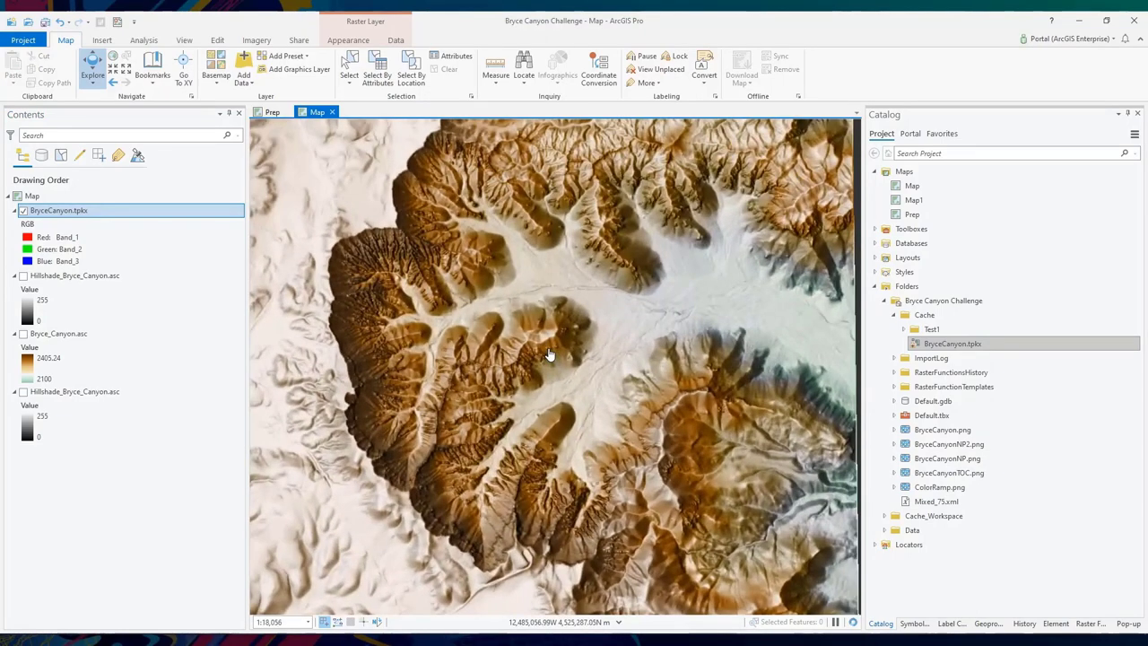
scroll(579, 359, "down", 2)
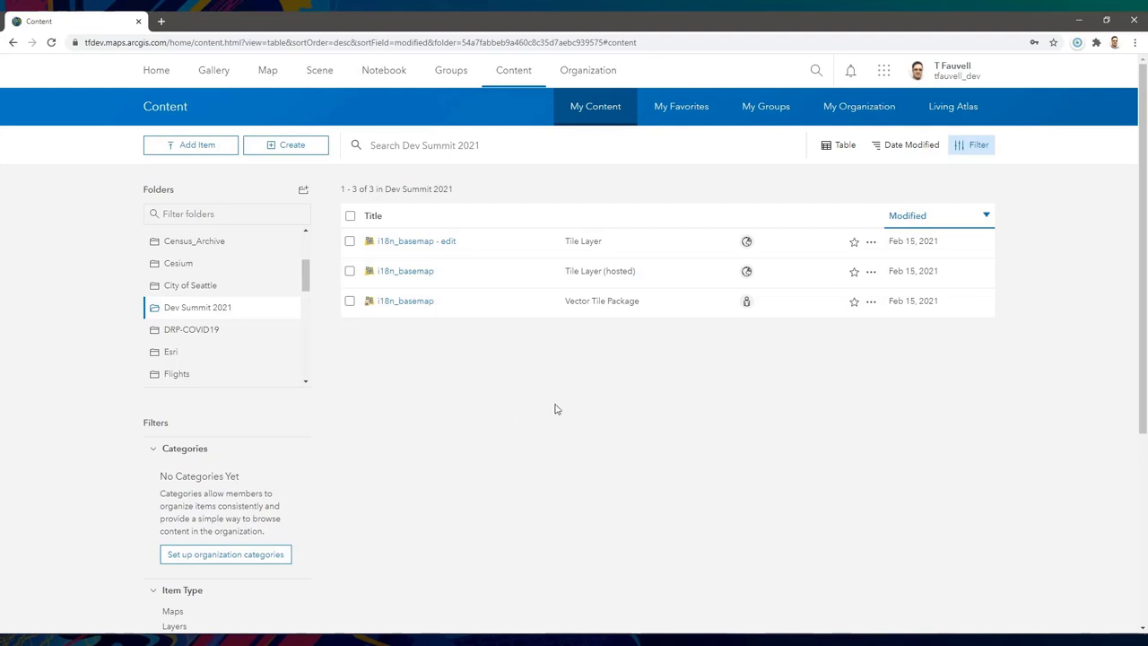
- Upload BryceCanyon.tpkx as a hosted layer tagged Resampling and Bryce Canyon
left_click(191, 145)
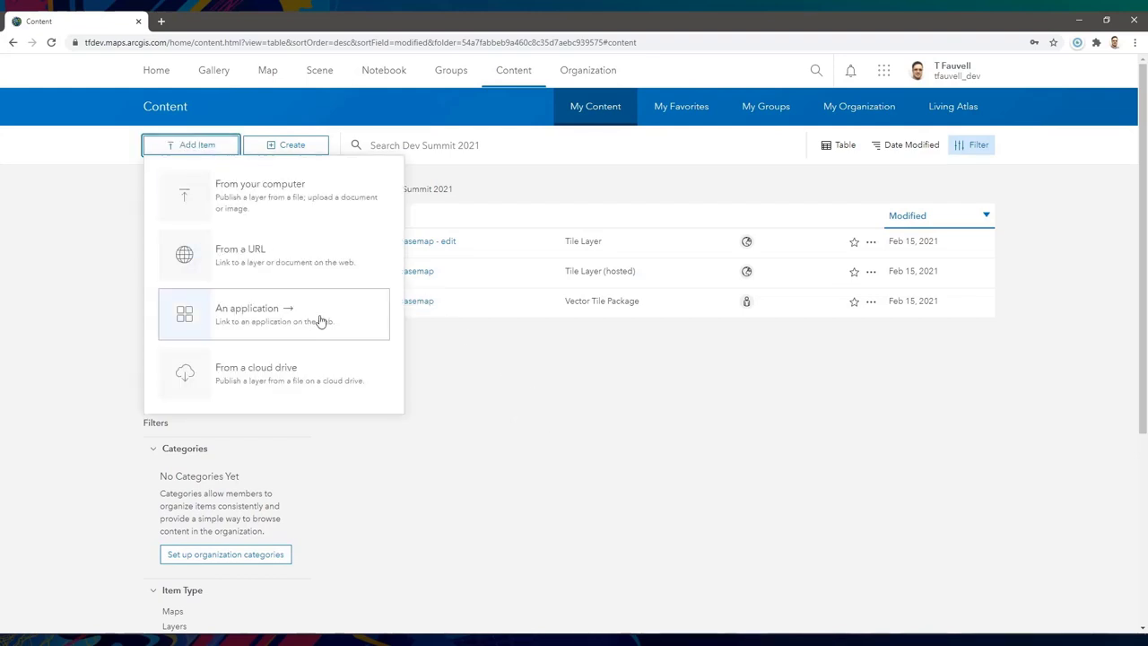
left_click(269, 193)
left_click(412, 295)
left_click(469, 310)
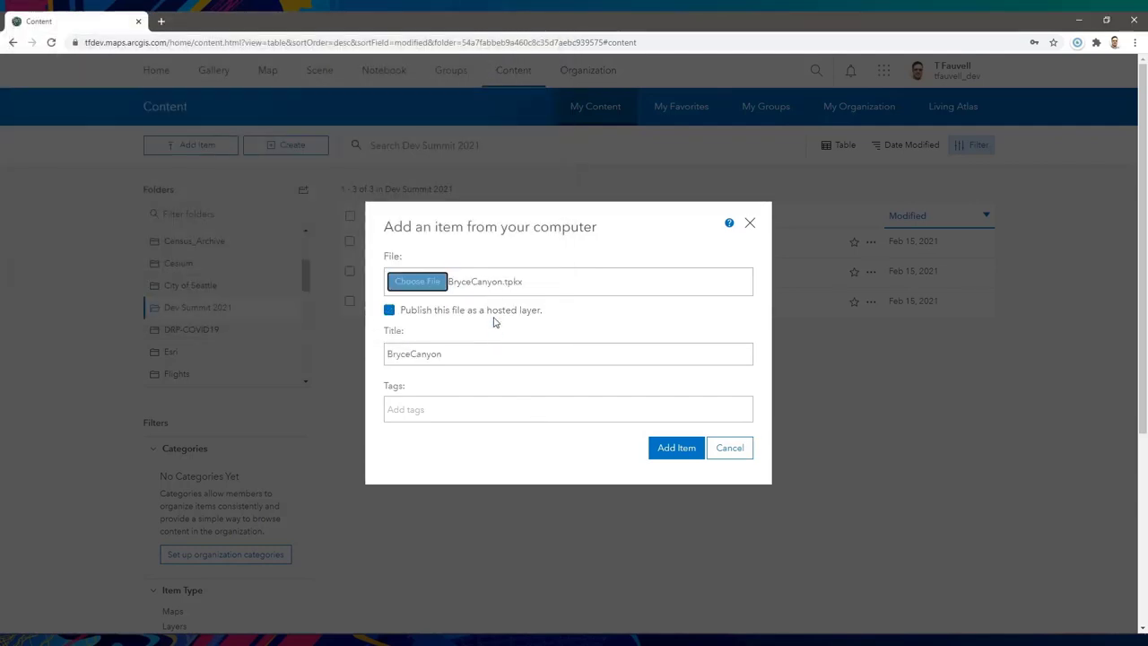
left_click(445, 411)
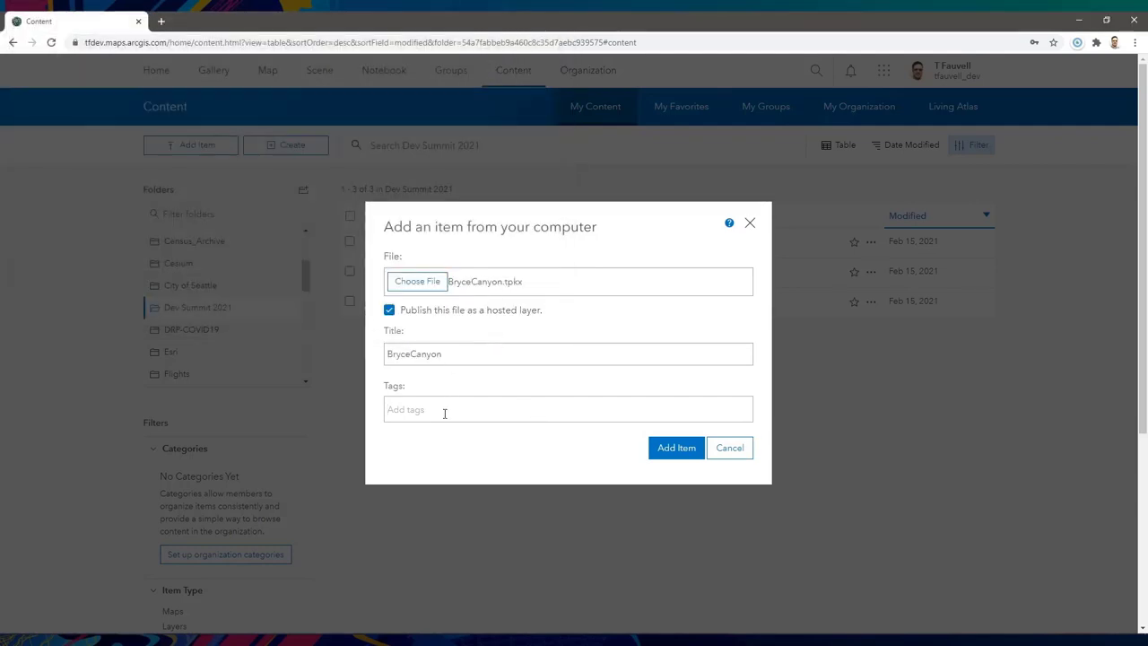
type("Resampling")
key("Return")
type("Bryce Canyon")
key("Return")
left_click(679, 472)
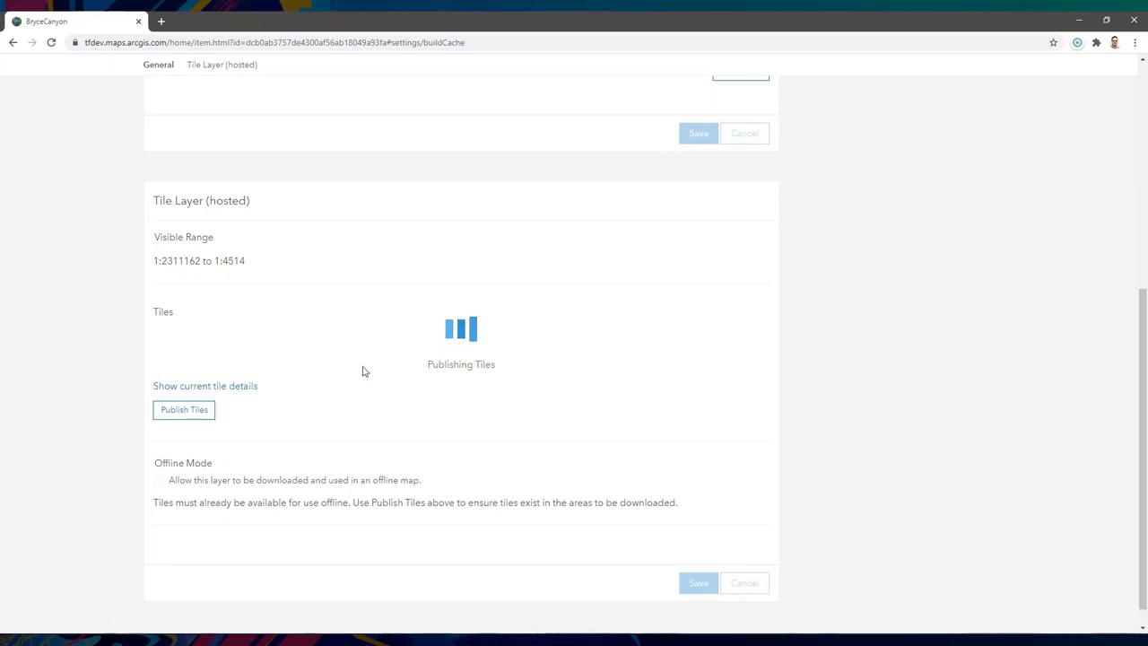
- Review the BryceCanyon layer's per-scale tile publishing details
left_click(239, 364)
scroll(368, 396, "down", 2)
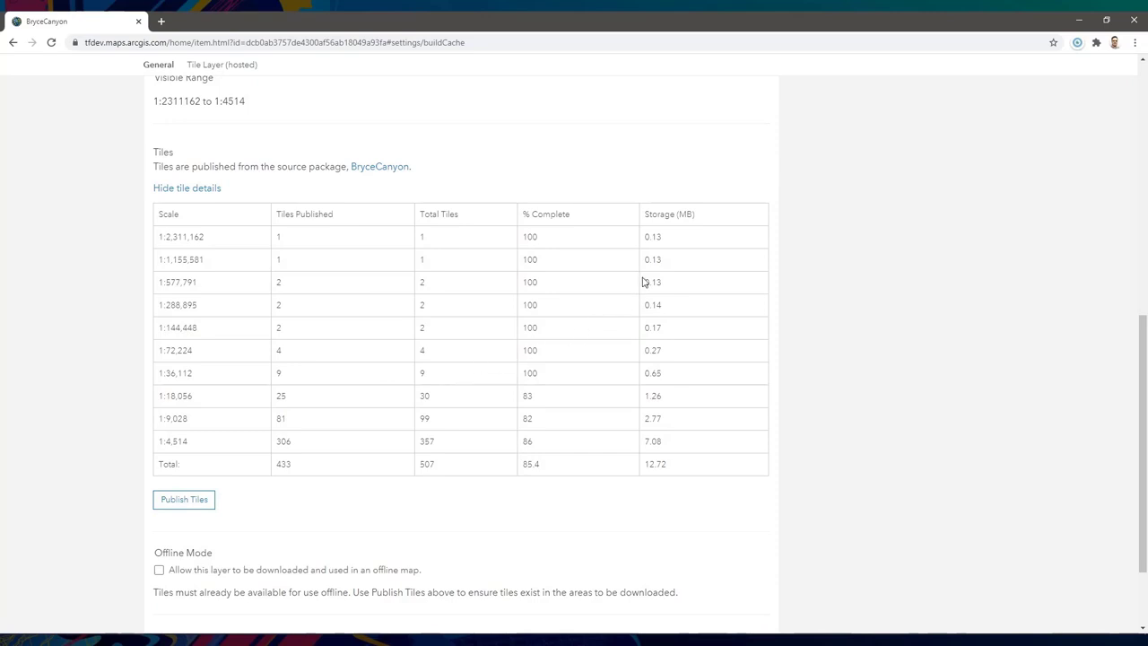
scroll(380, 336, "up", 8)
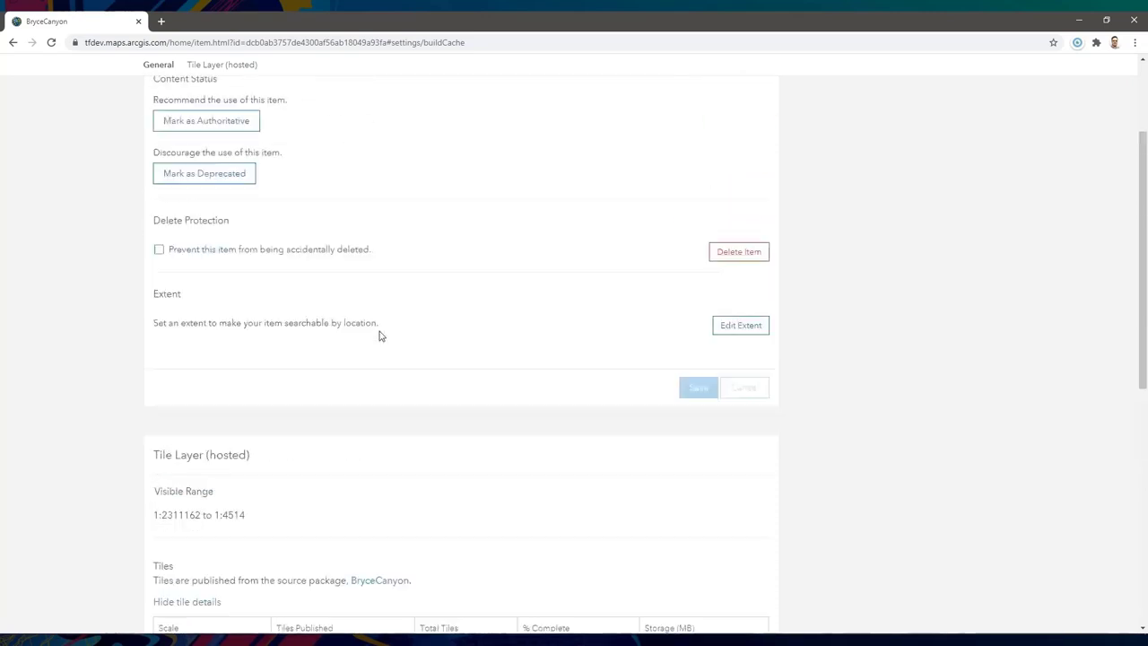
- From the Overview page, add the BryceCanyon layer to a new map
left_click(830, 111)
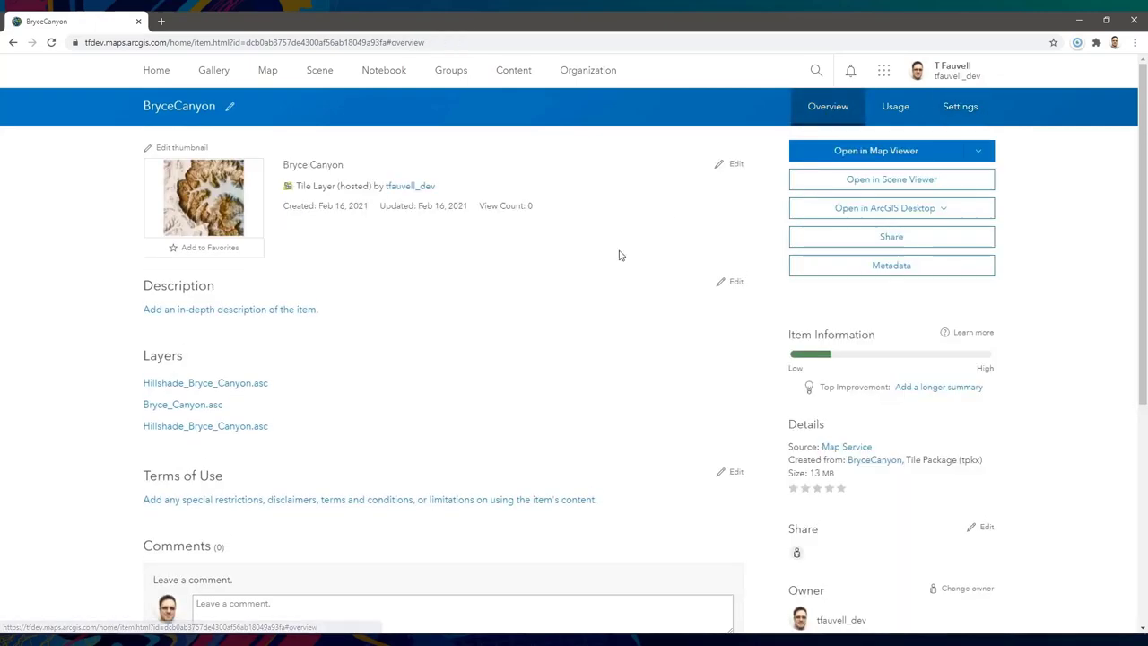
left_click(979, 150)
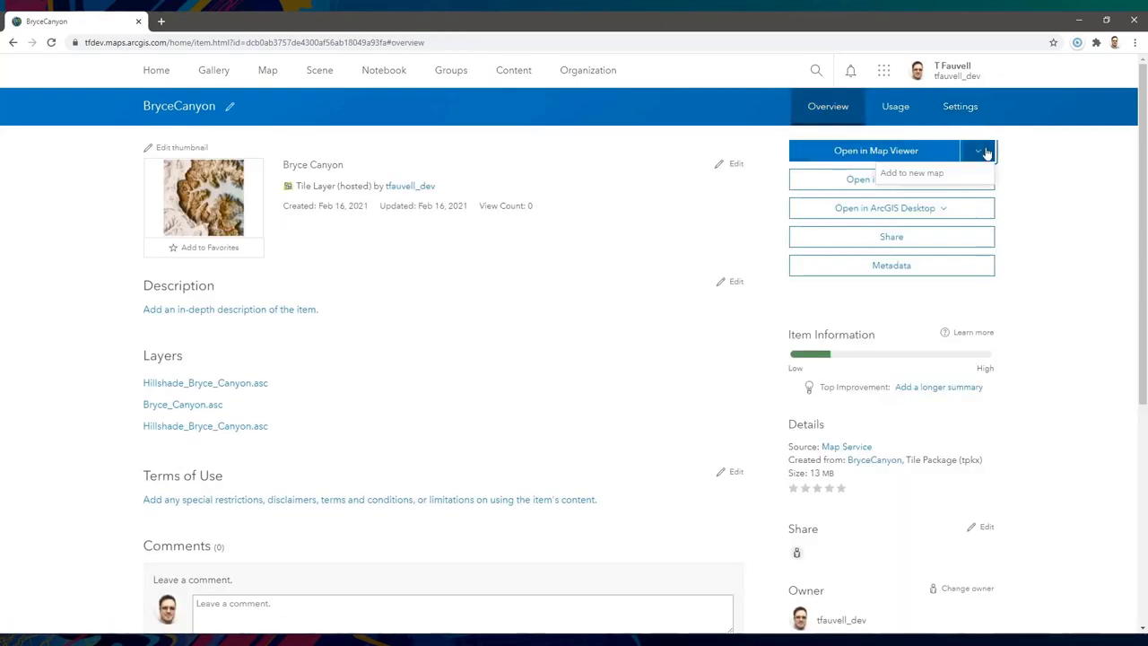
left_click(926, 177)
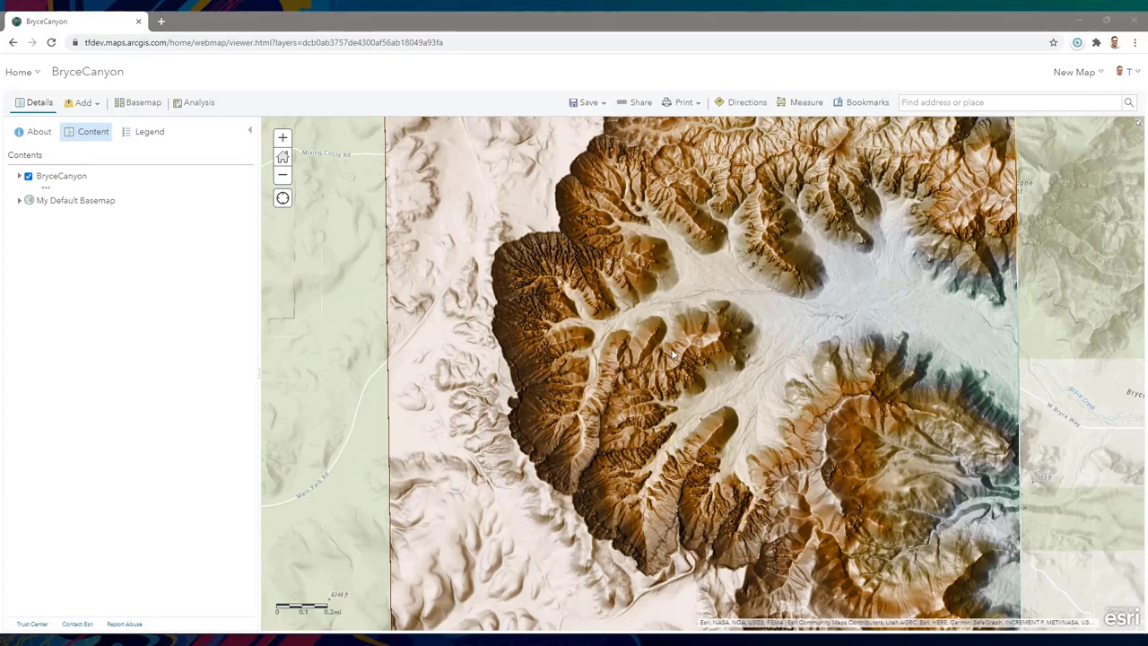
- Zoom into the canyon and check tile request URLs in DevTools show tiles.arcgis.com
scroll(670, 359, "up", 1)
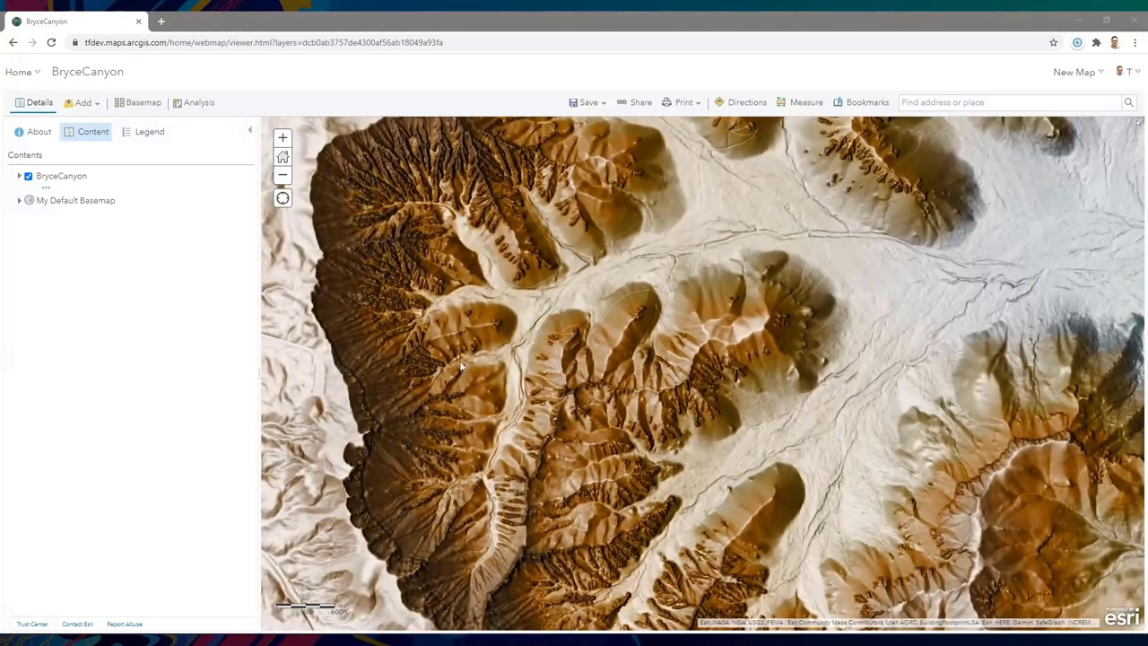
key("F12")
left_click_drag(427, 121, 891, 111)
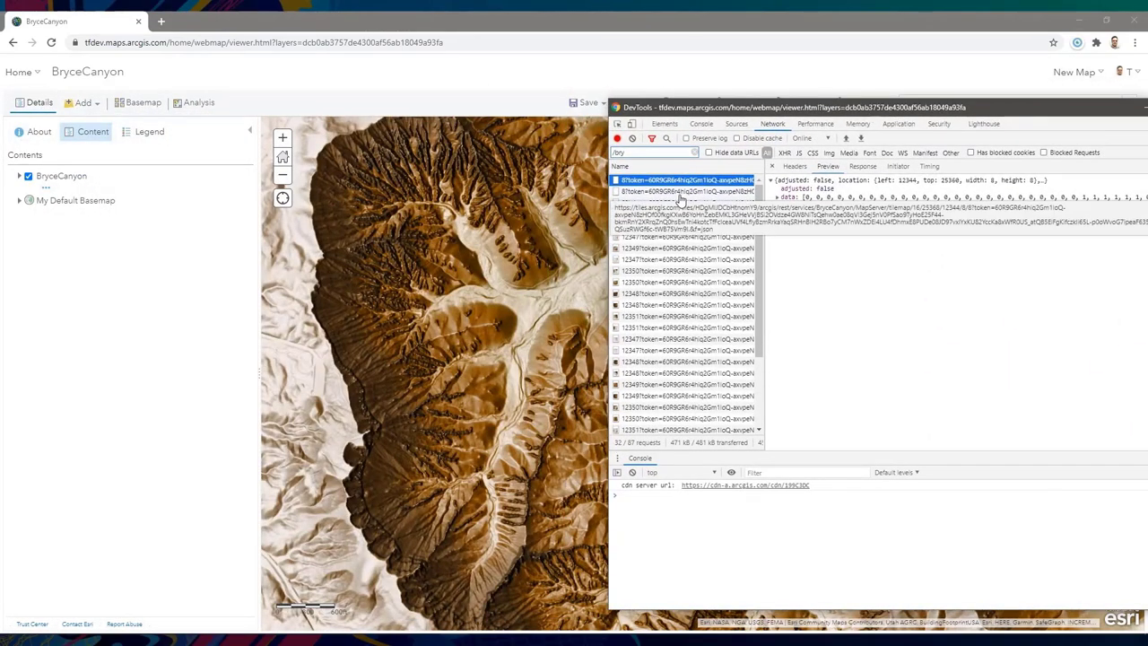
left_click(796, 167)
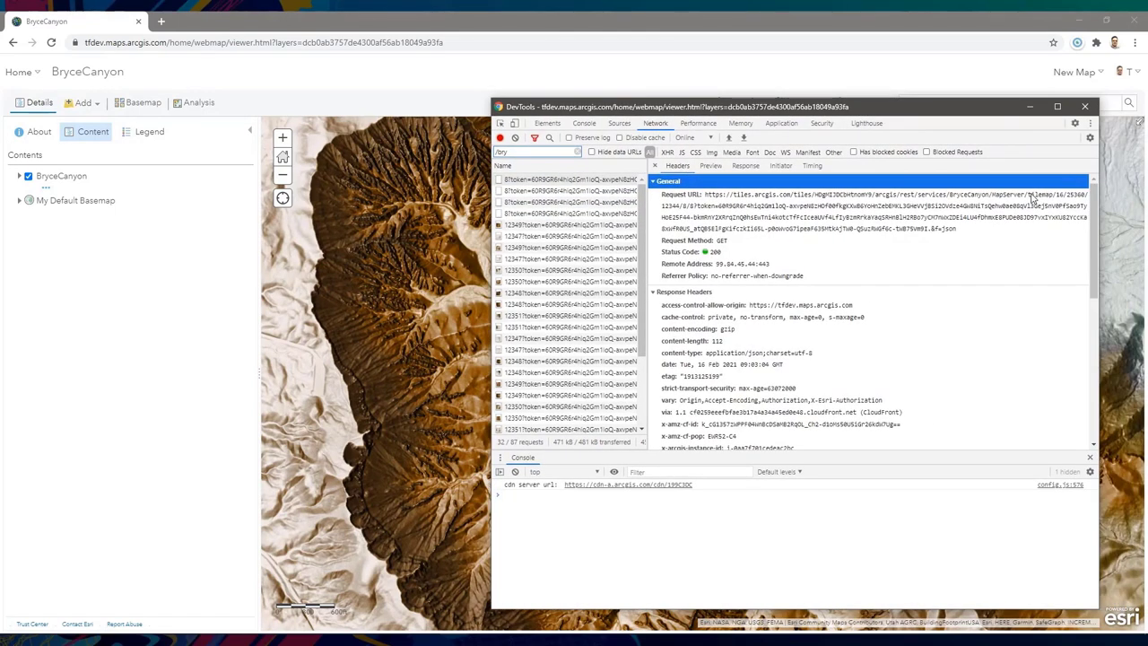
triple_click(1034, 194)
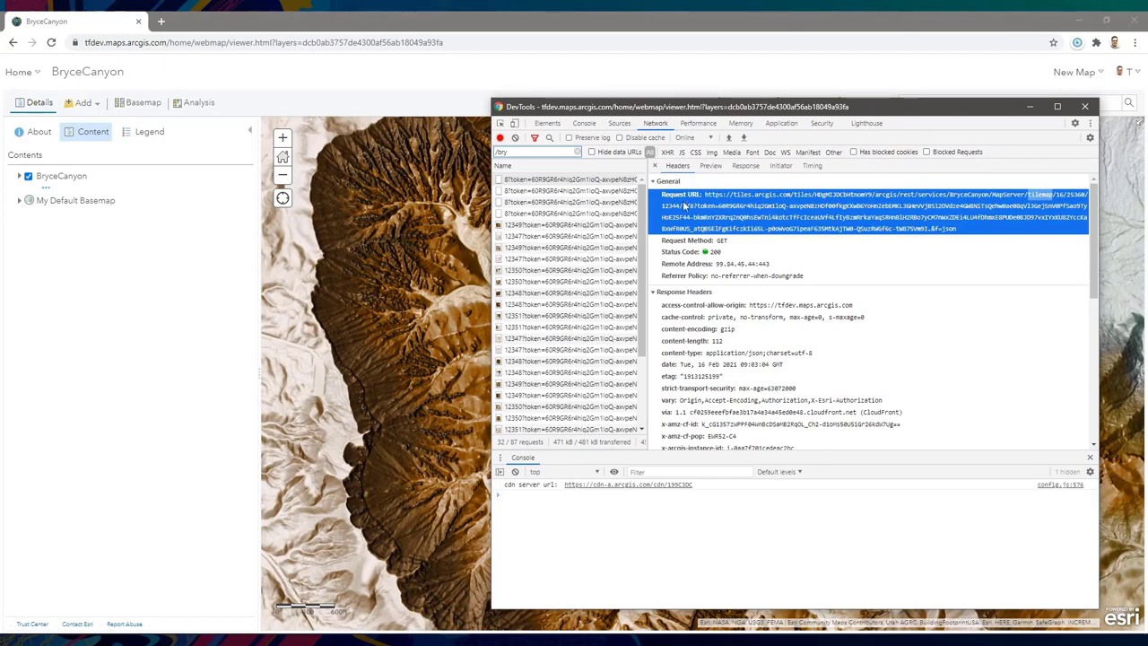
left_click(597, 183)
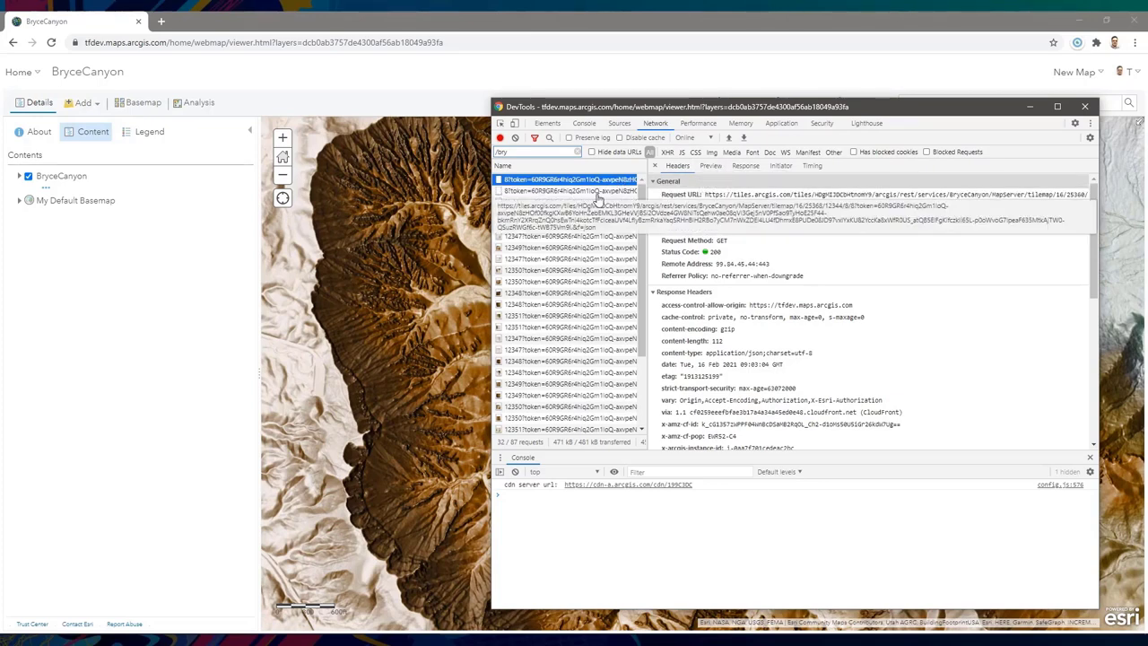
left_click(596, 213)
- Zoom the hillshade map in past its cached scales and dismiss the layer's visibility range settings
left_click(283, 138)
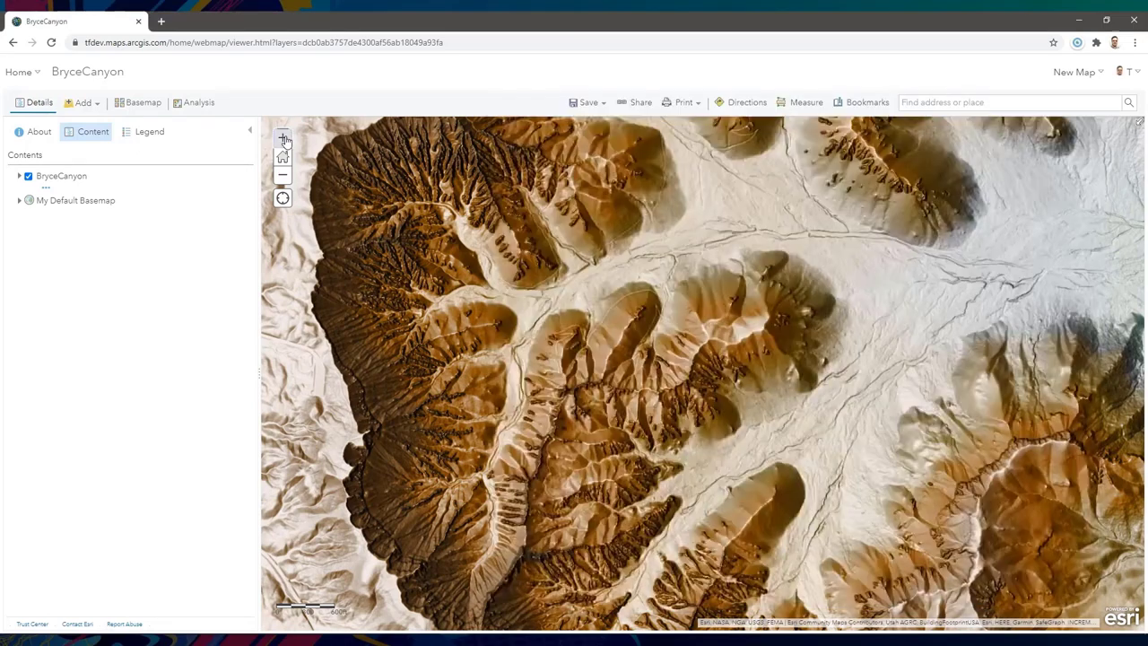
scroll(566, 375, "up", 2)
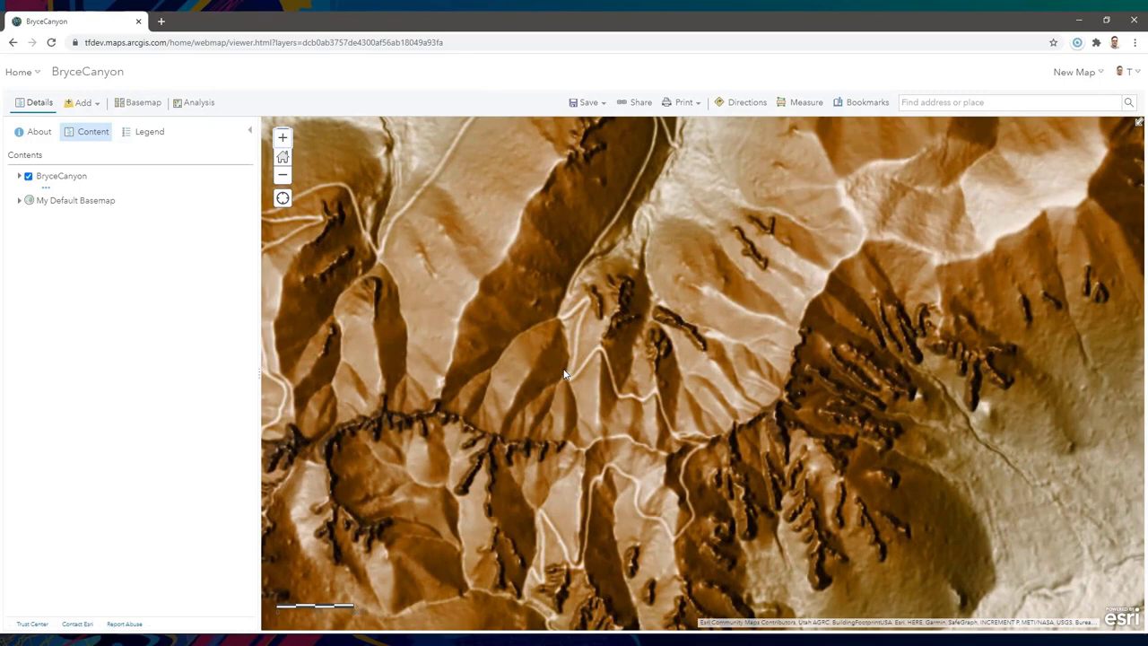
scroll(457, 398, "up", 1)
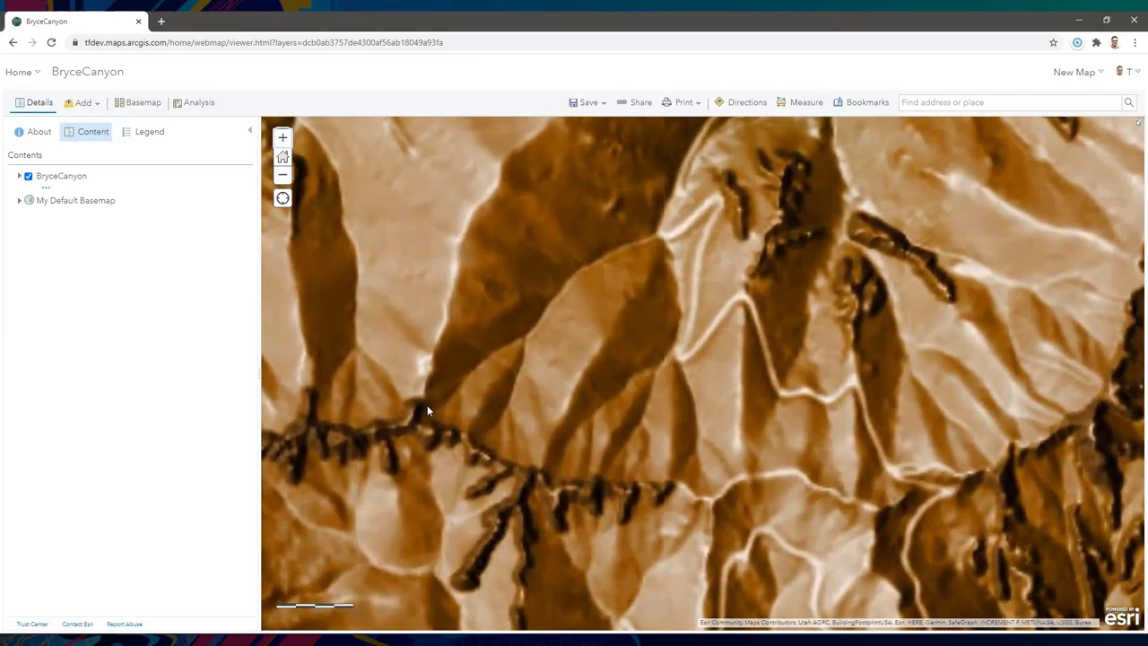
scroll(418, 414, "down", 4)
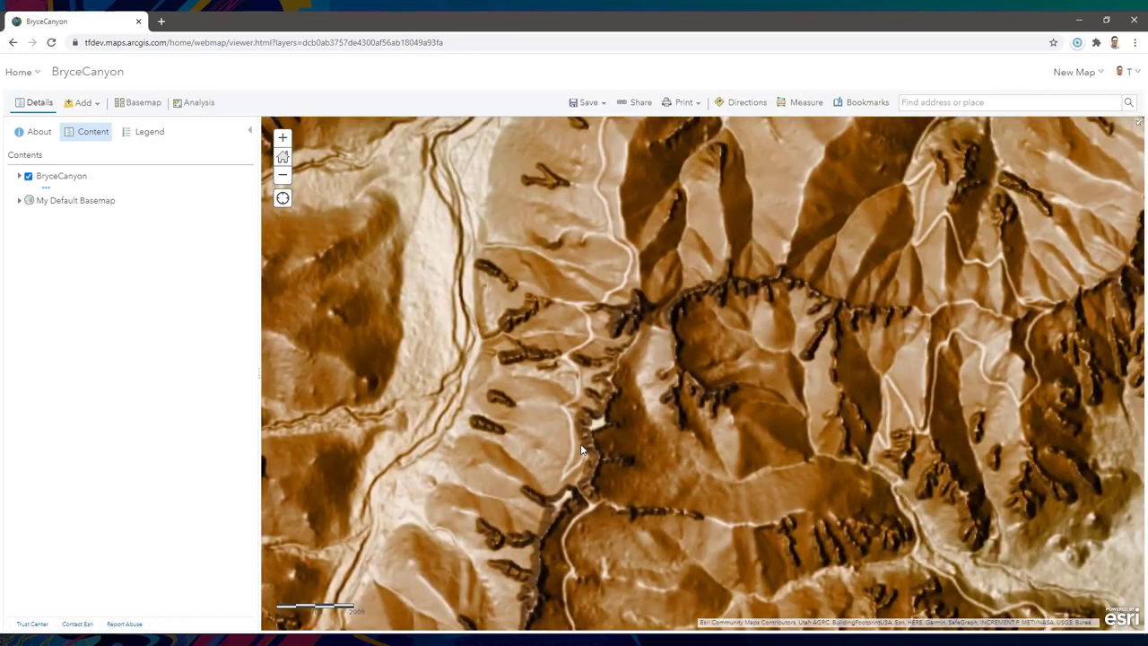
scroll(805, 277, "up", 5)
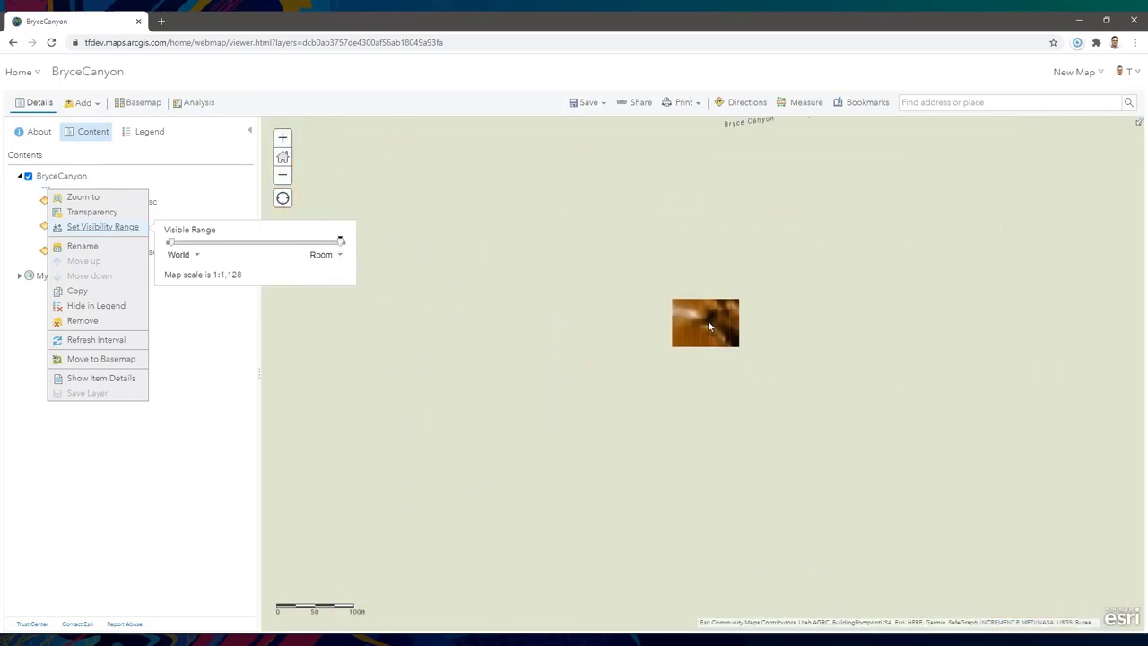
scroll(699, 319, "down", 1)
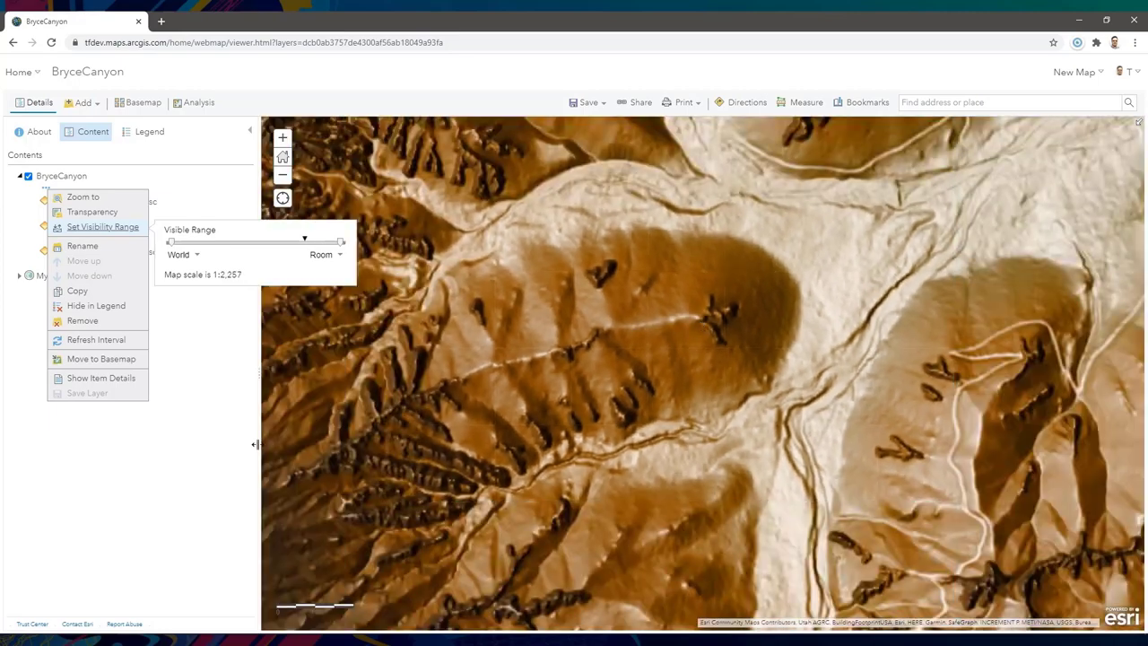
left_click(203, 466)
scroll(561, 312, "down", 1)
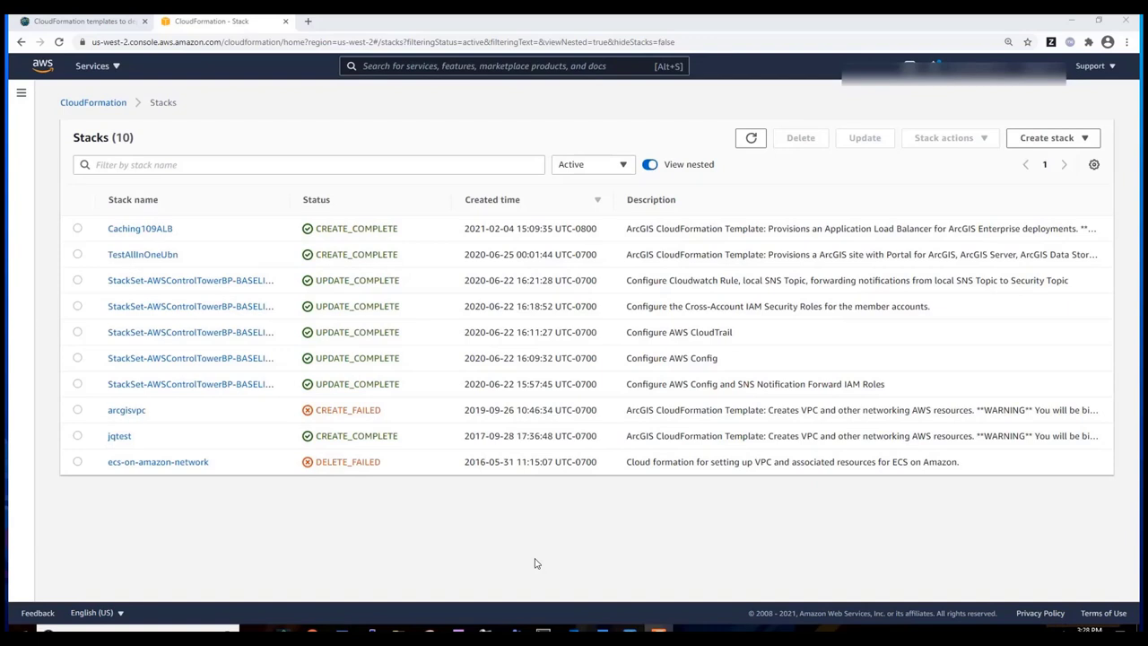
- Start a new stack with new resources from the pasted S3 template URL
left_click(1027, 144)
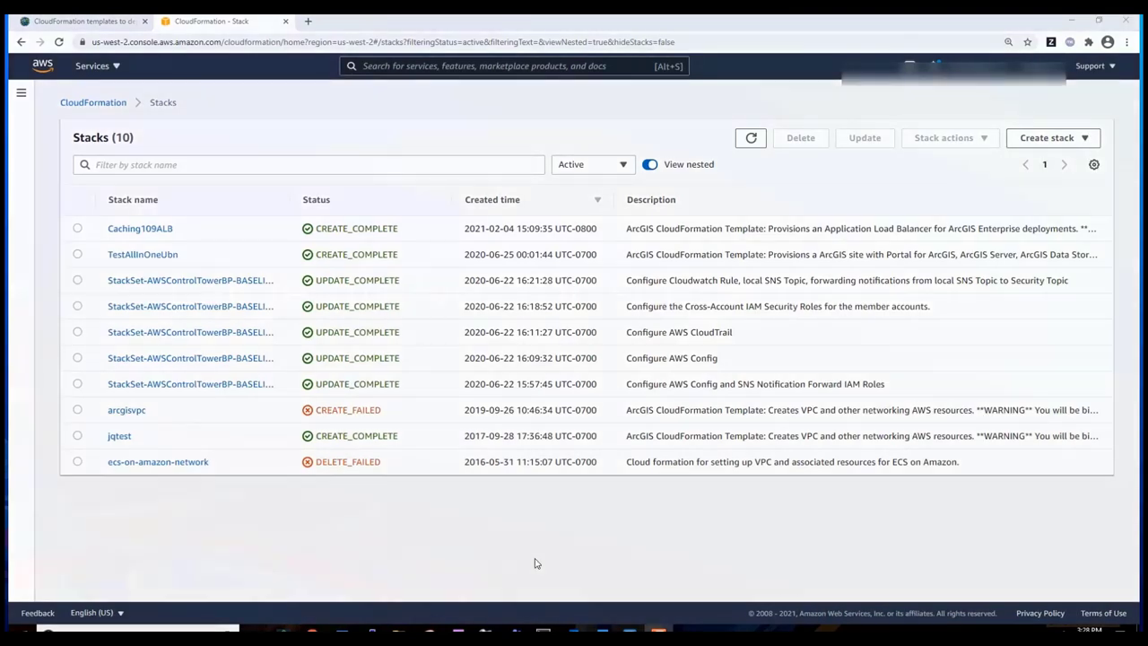
left_click(1001, 166)
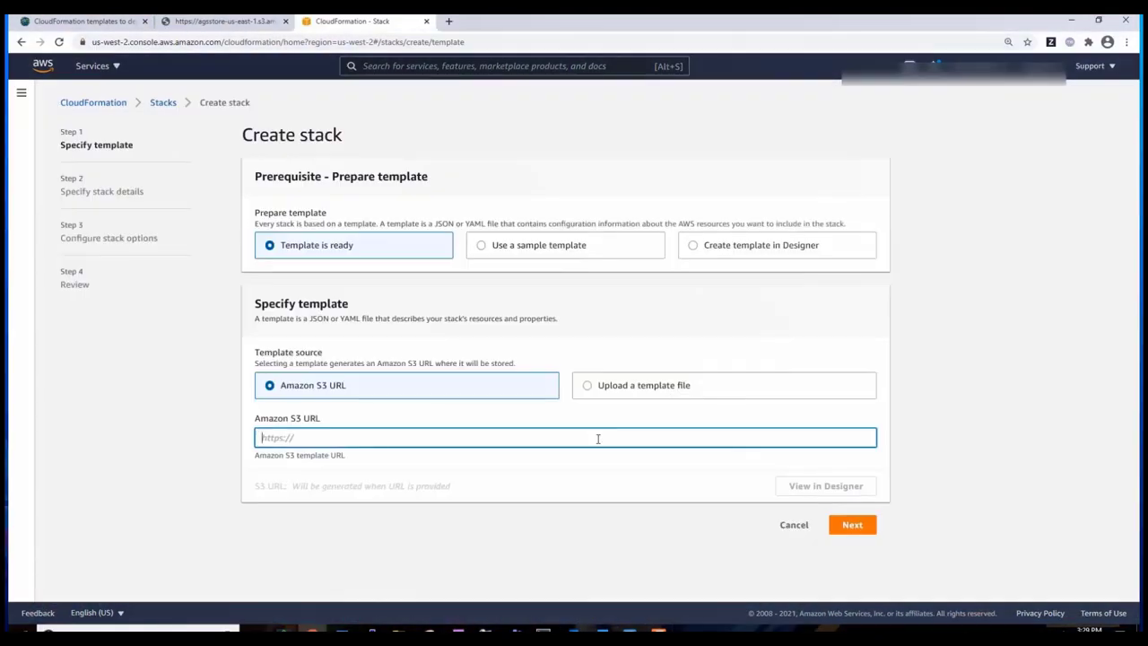
type("https://agsstore-us-east-1.s3.amazonaws.com/26413/cdk/templates/arcgis-enterprise-ha.template.json")
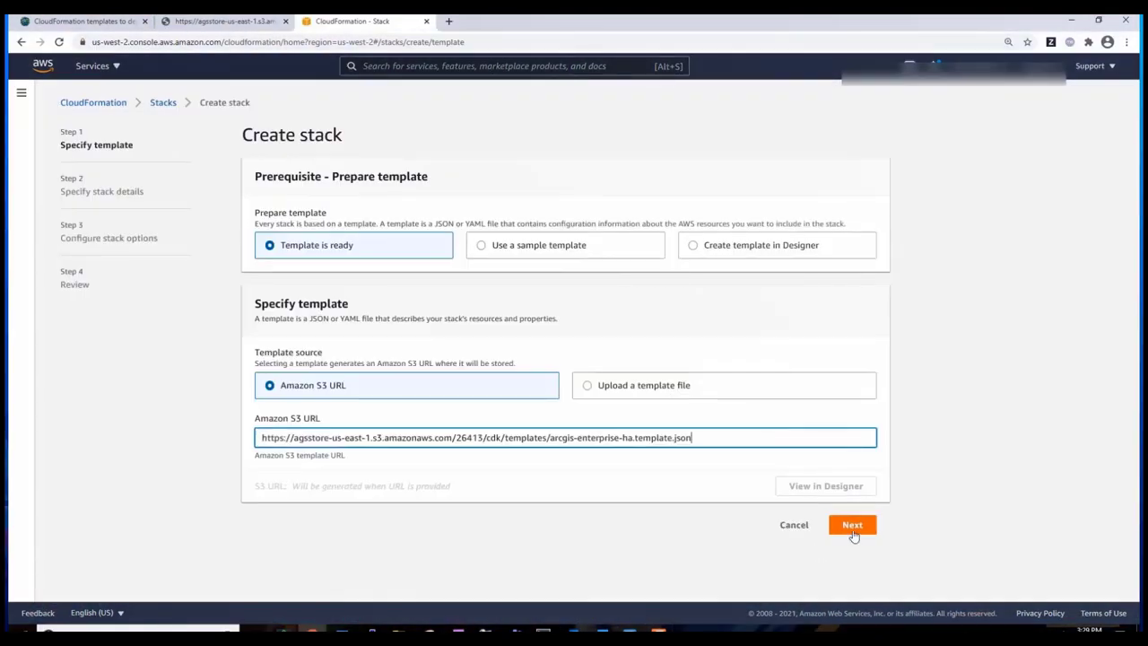
left_click(852, 526)
- Name the stack cachingDemo and choose Linux as the platform type
left_click(618, 231)
type("cachingDemo")
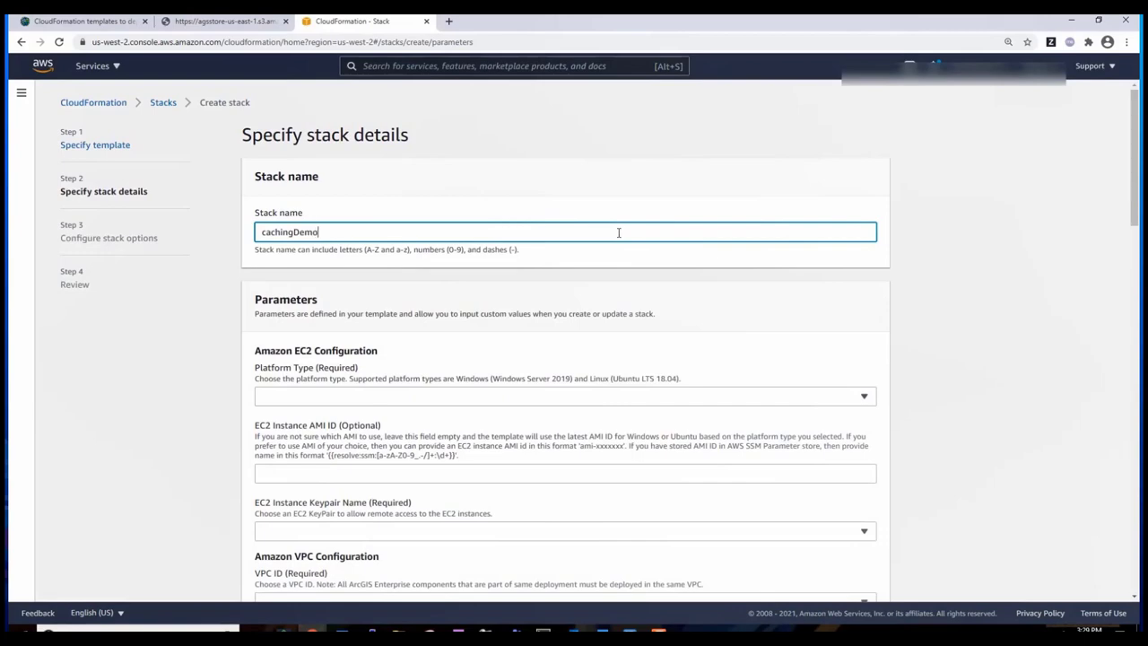
key("Tab")
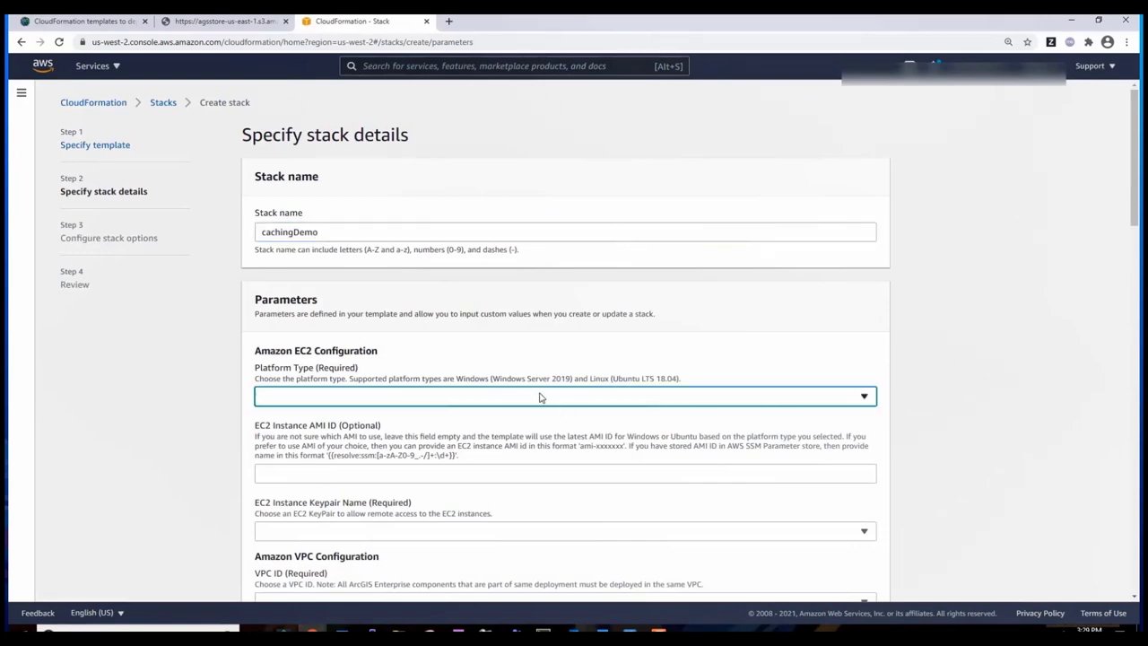
left_click(538, 397)
left_click(493, 436)
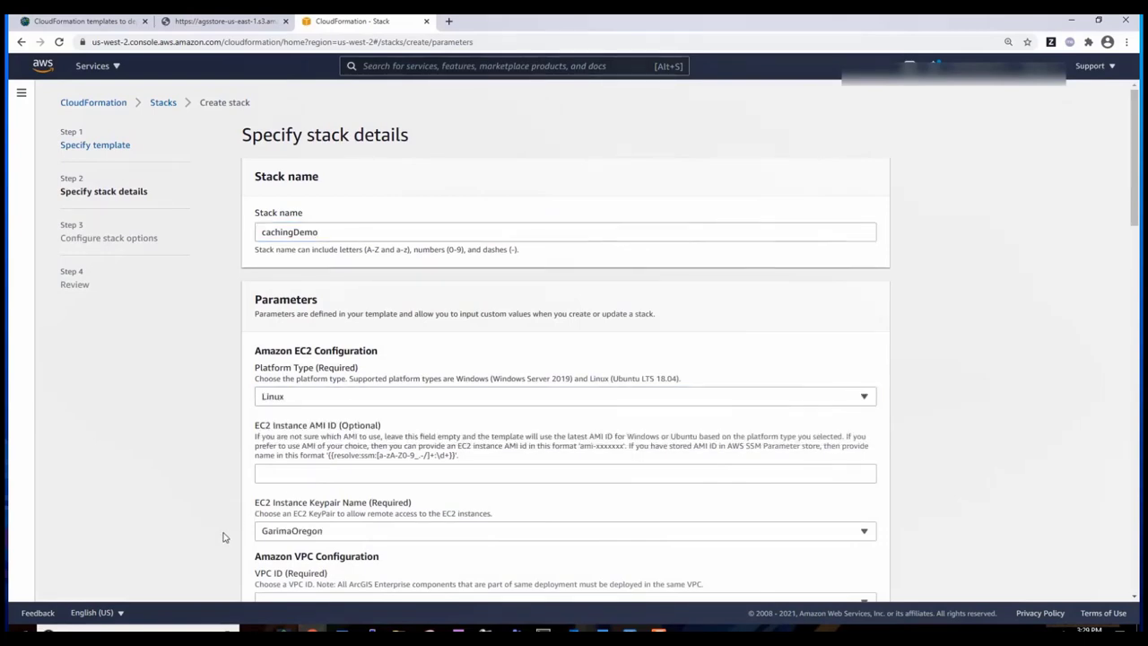
scroll(229, 534, "down", 4)
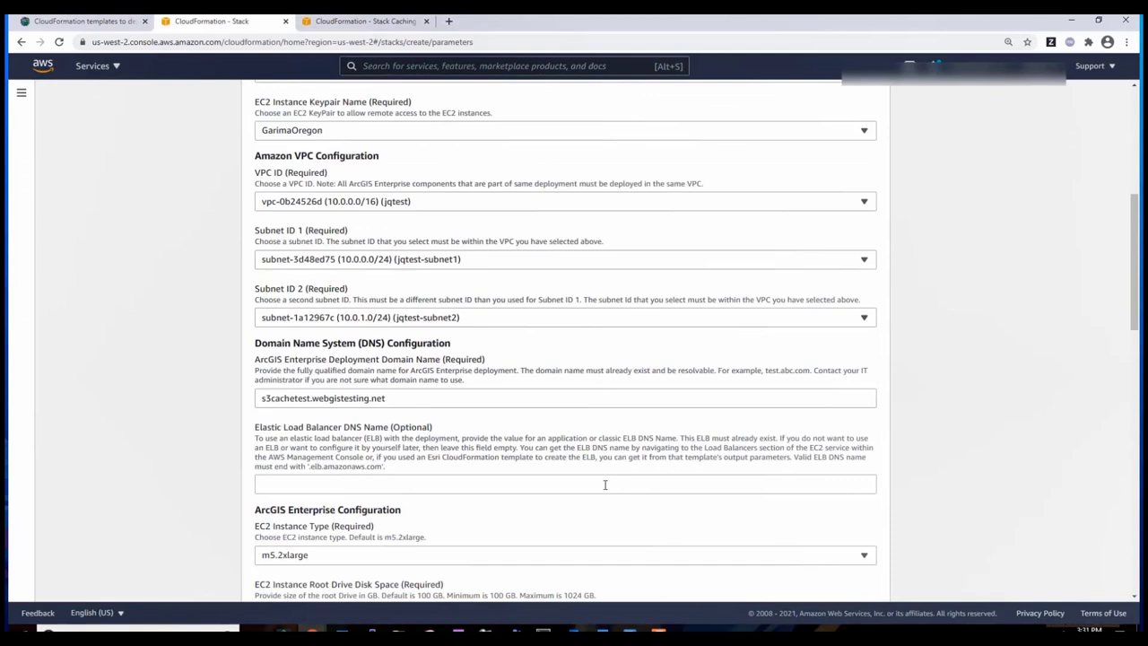
- Paste the load balancer DNS name and set the deployment bucket name to 109new
left_click(605, 484)
type("Cachi-Appli-OPKNYLZFSTAT-1174299077.us-west-2.elb.amazonaws.com")
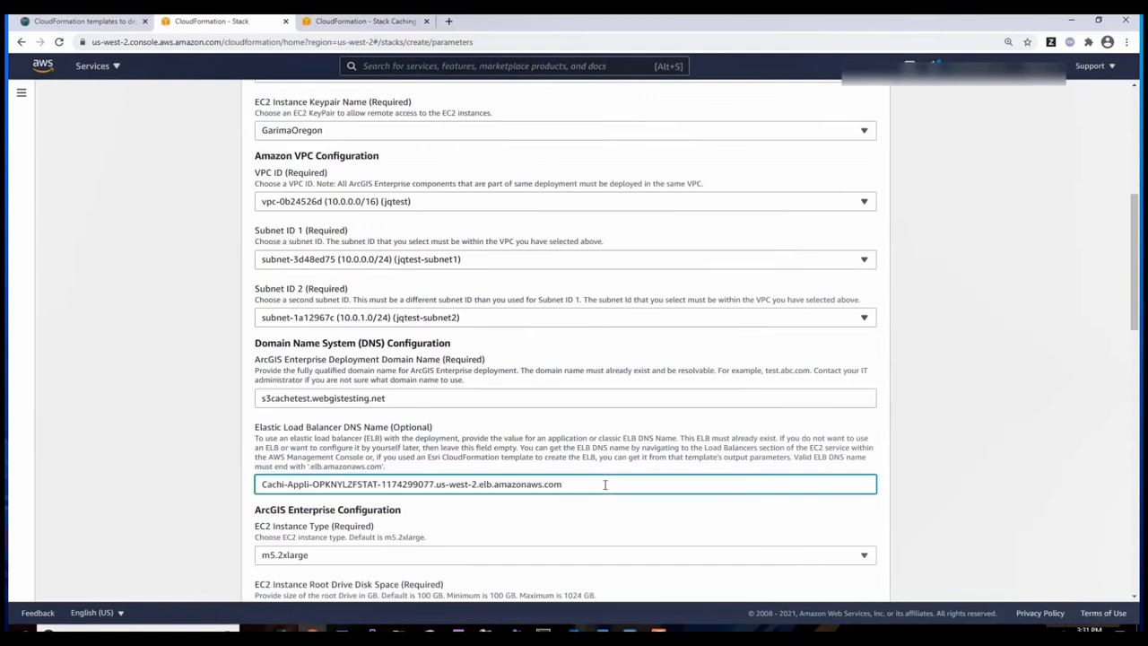
left_click(925, 520)
scroll(925, 521, "down", 3)
left_click(840, 376)
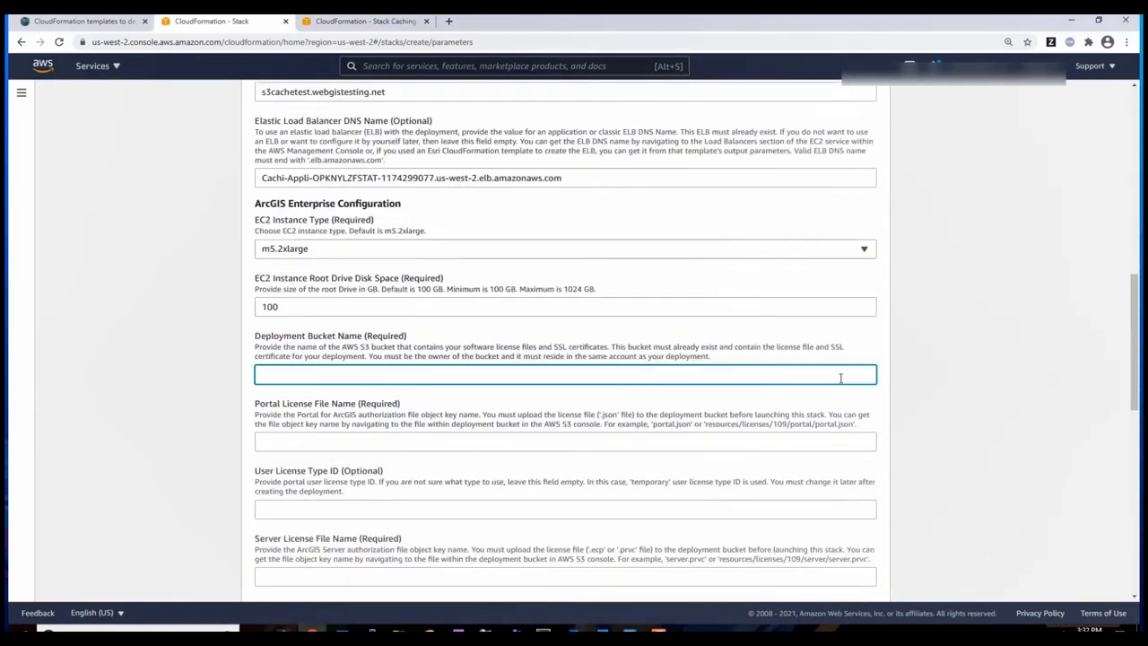
type("109new")
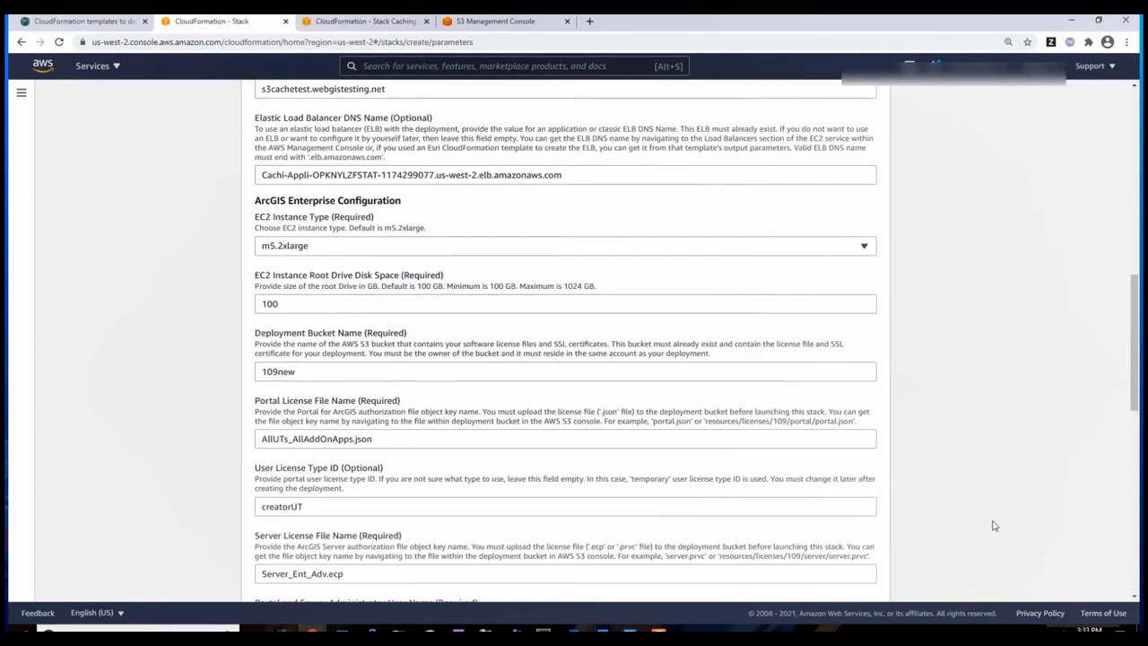
scroll(994, 523, "down", 6)
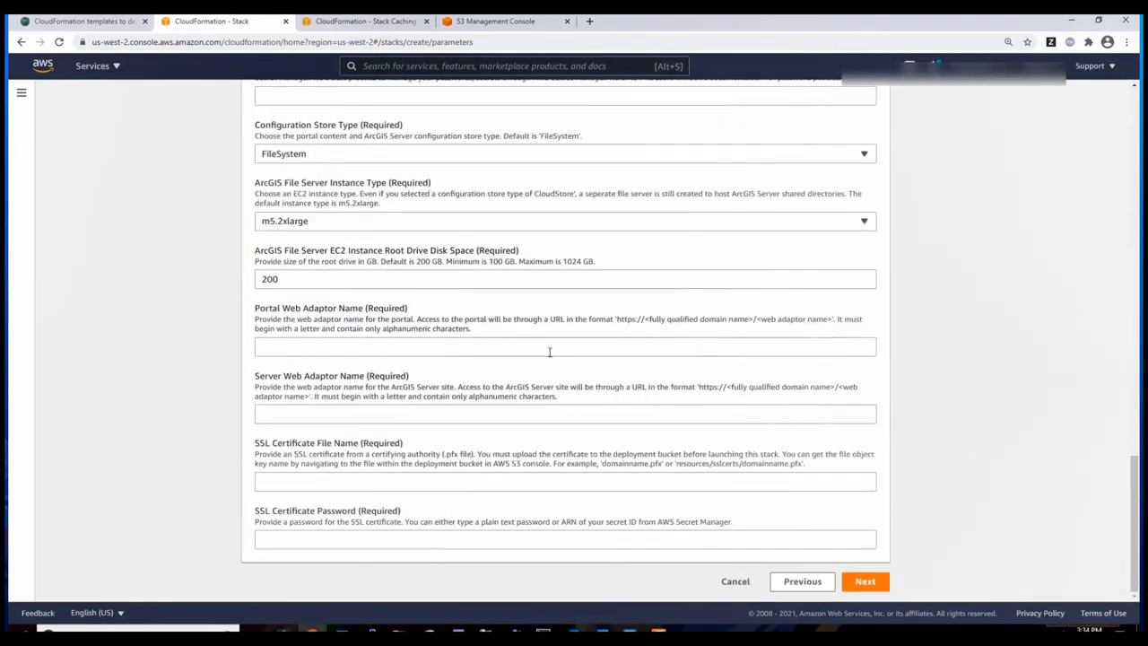
- Set web adaptor names portal and server and SSL certificate file s3cachetest.webgistesting.net
left_click(550, 348)
type("portal")
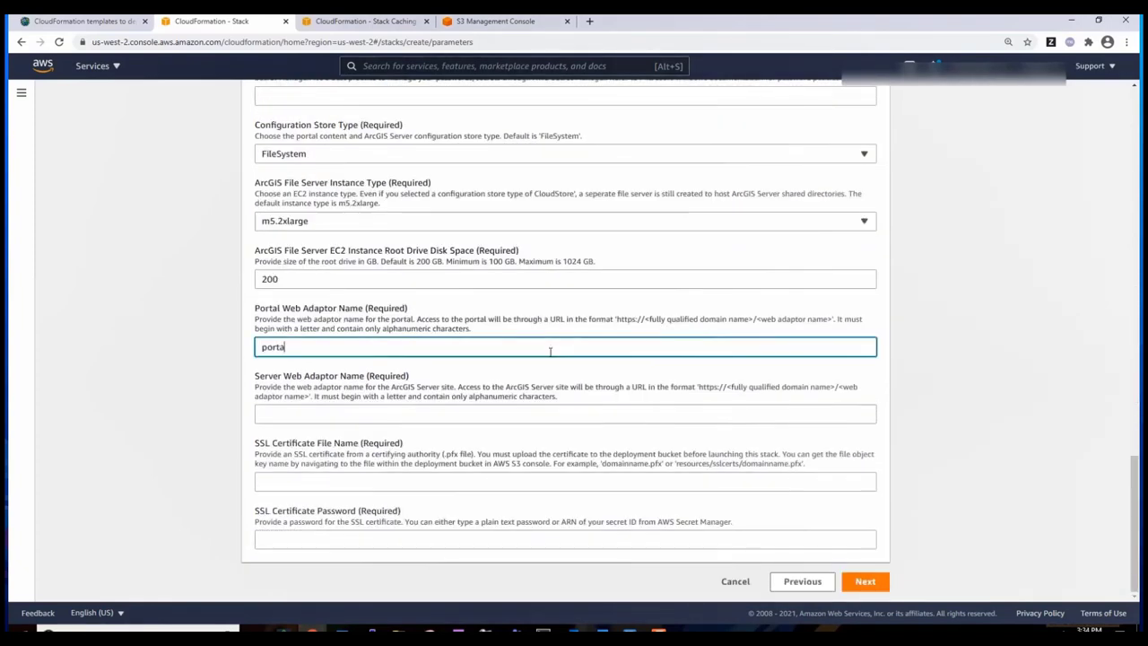
key("Tab")
type("server")
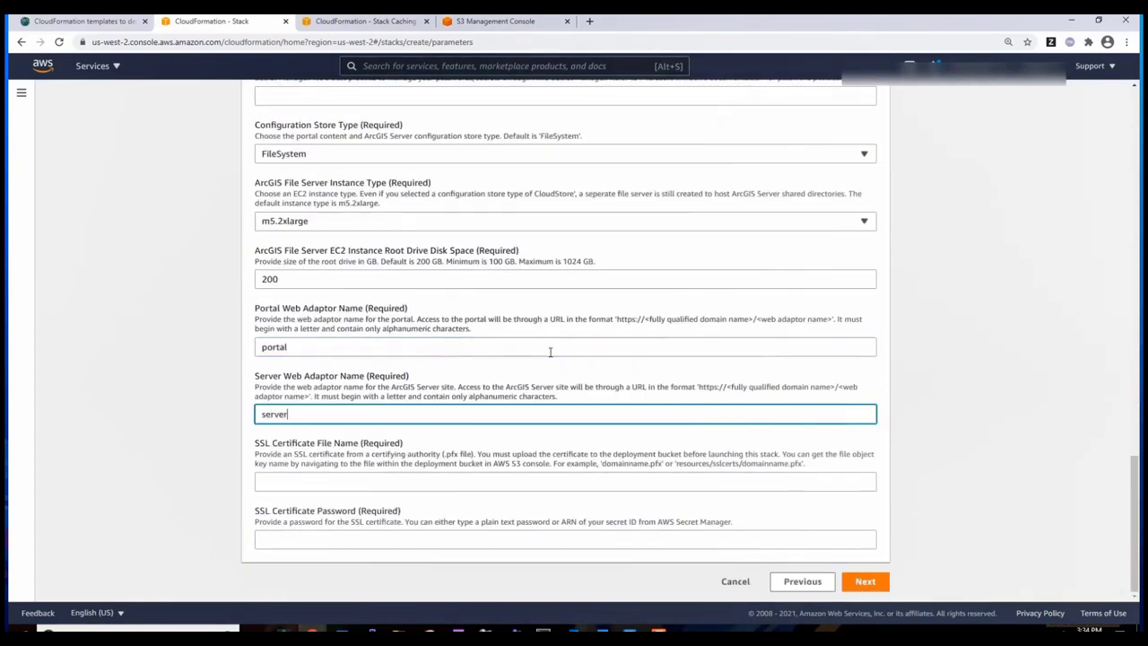
key("Tab")
type("s3cachetest.webgistesting.net")
key("Tab")
- Enter the SSL certificate password and move through stack options, expanding stack creation options
type("admin")
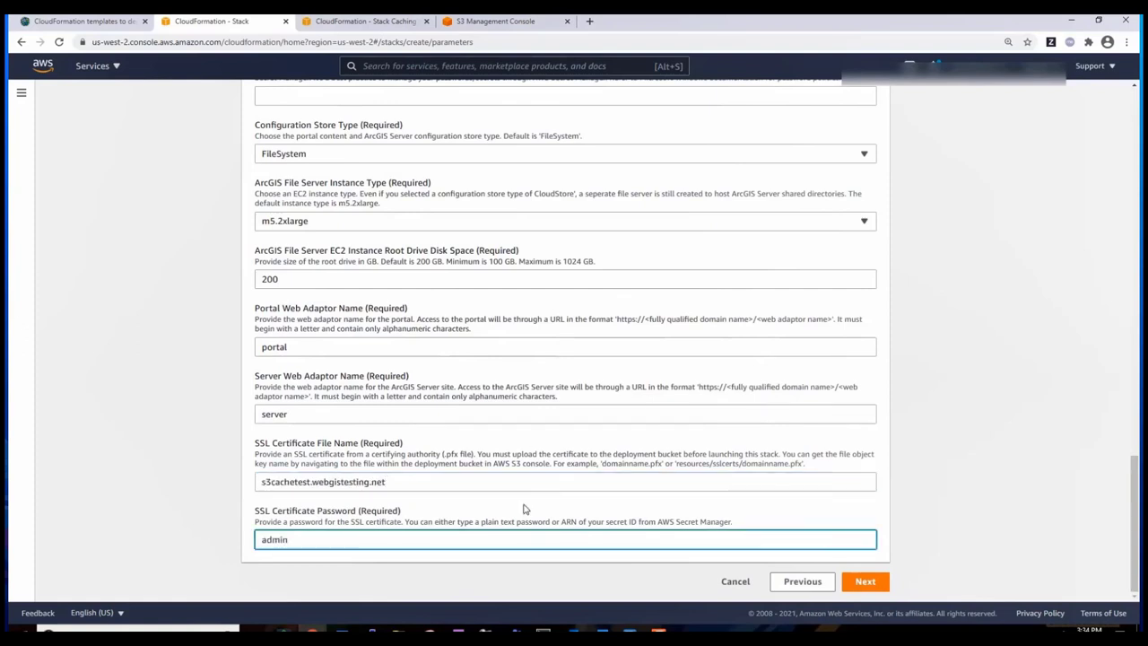
left_click(868, 585)
scroll(700, 512, "down", 2)
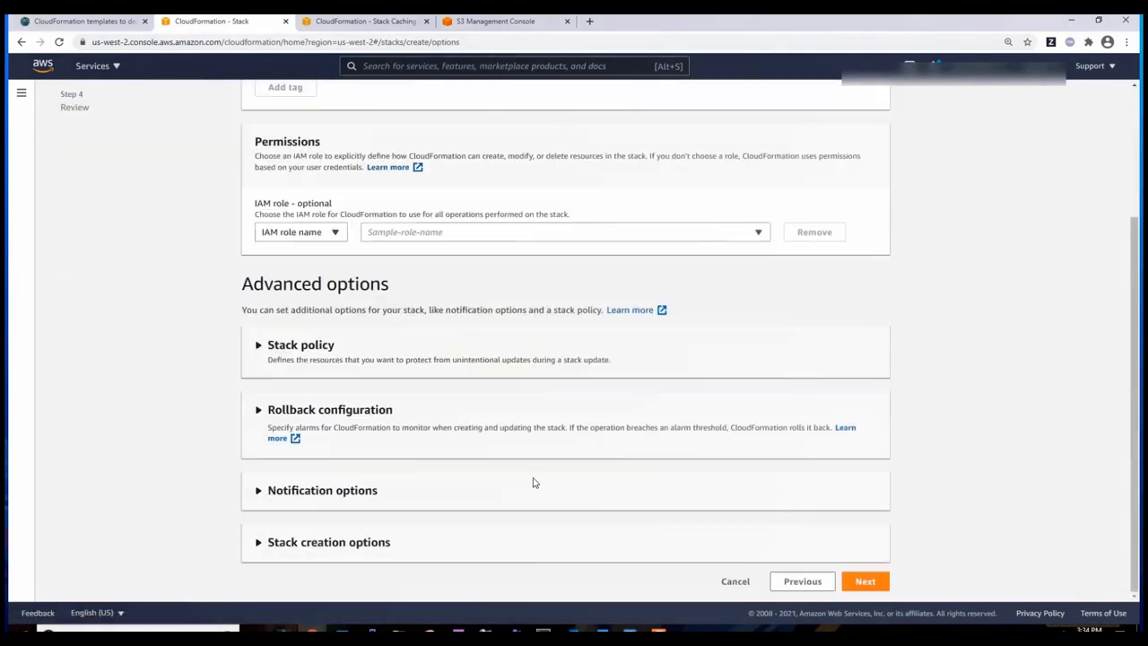
left_click(392, 557)
scroll(680, 552, "down", 3)
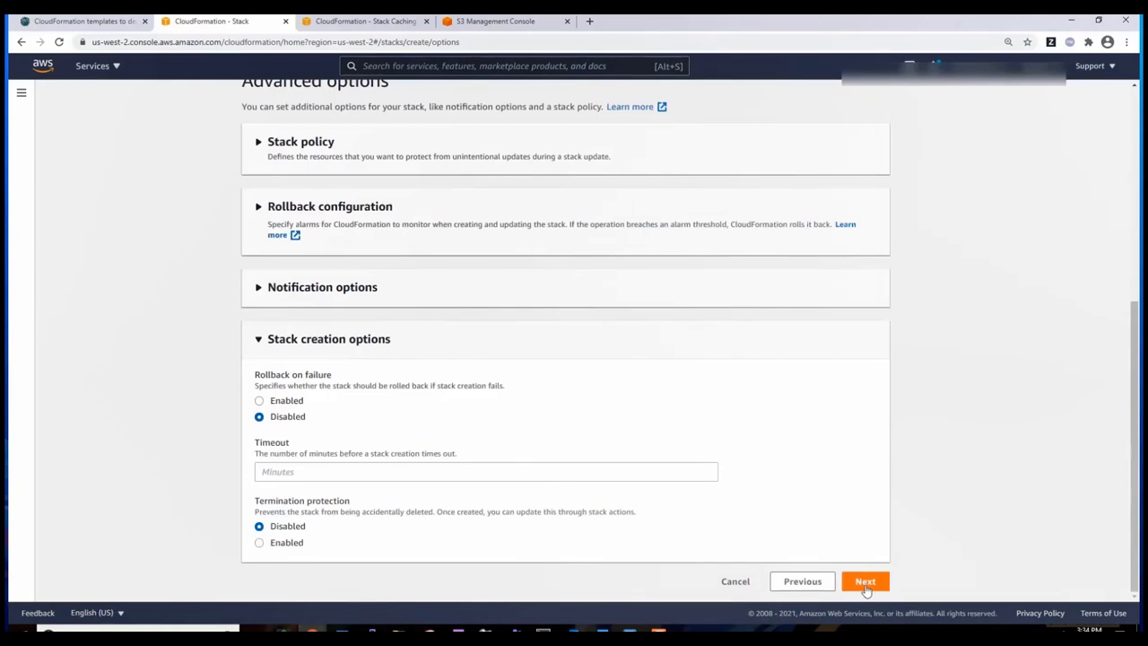
left_click(865, 581)
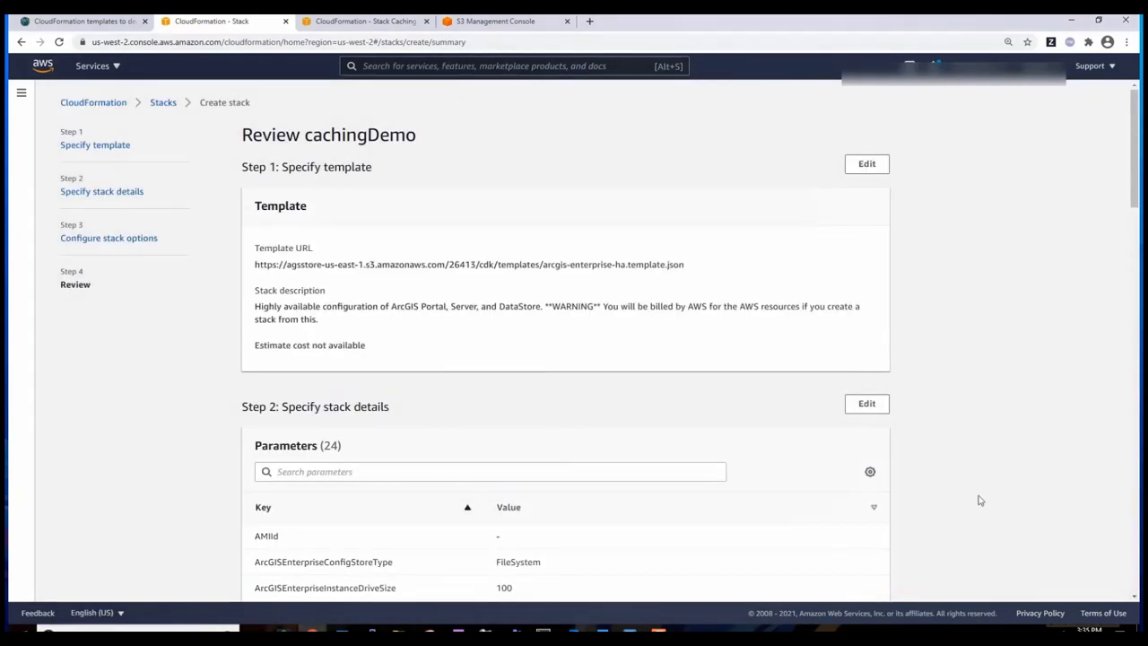
- Acknowledge IAM resource creation, create the stack, and view CachingDemo's output URLs
scroll(980, 500, "down", 2)
scroll(981, 500, "down", 3)
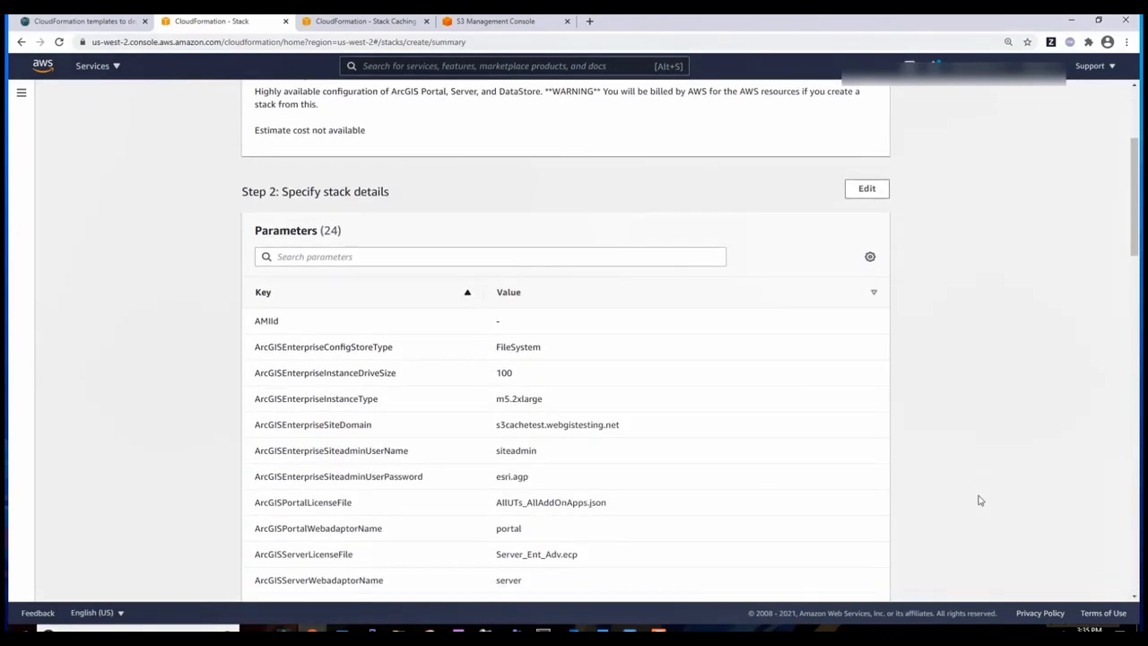
scroll(980, 501, "down", 3)
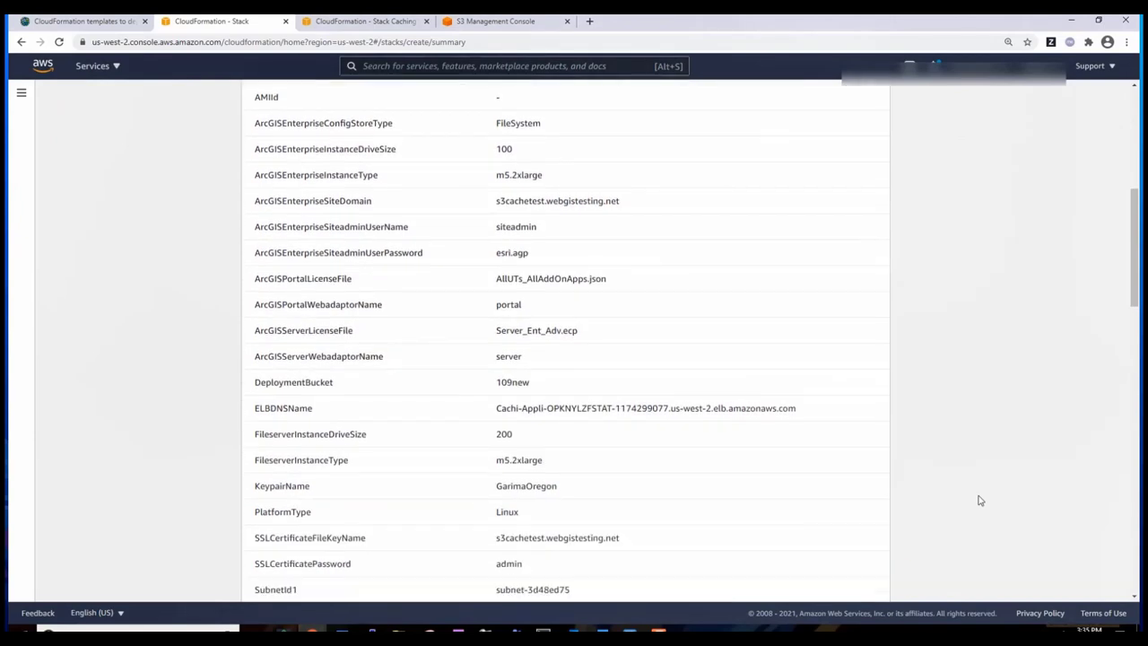
scroll(980, 501, "down", 4)
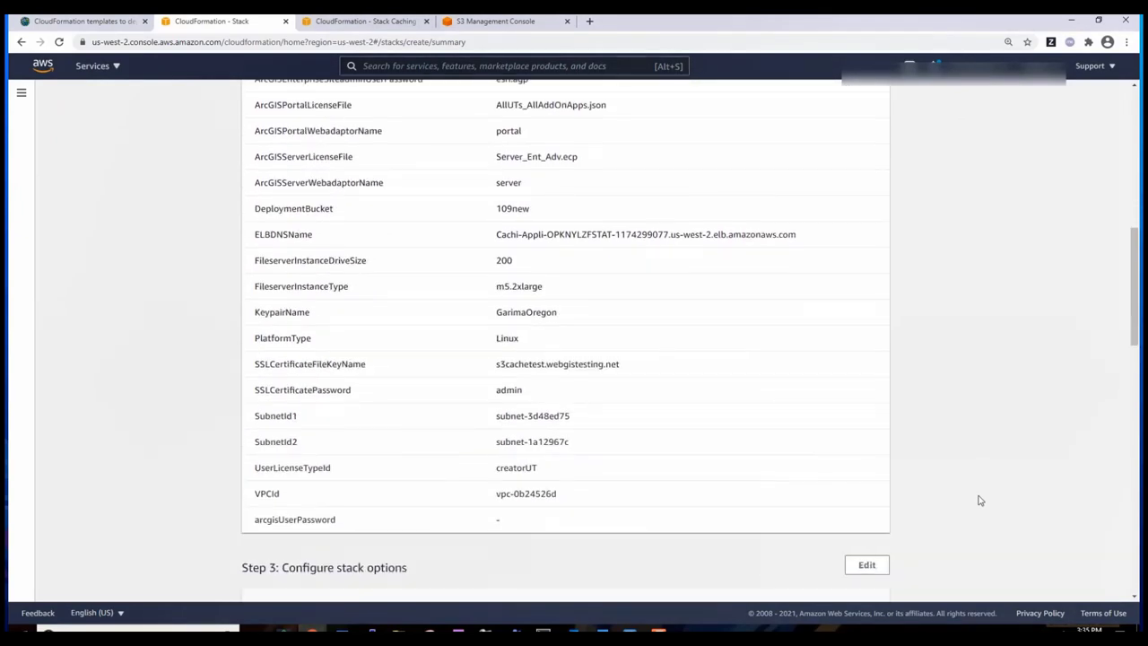
scroll(978, 499, "down", 8)
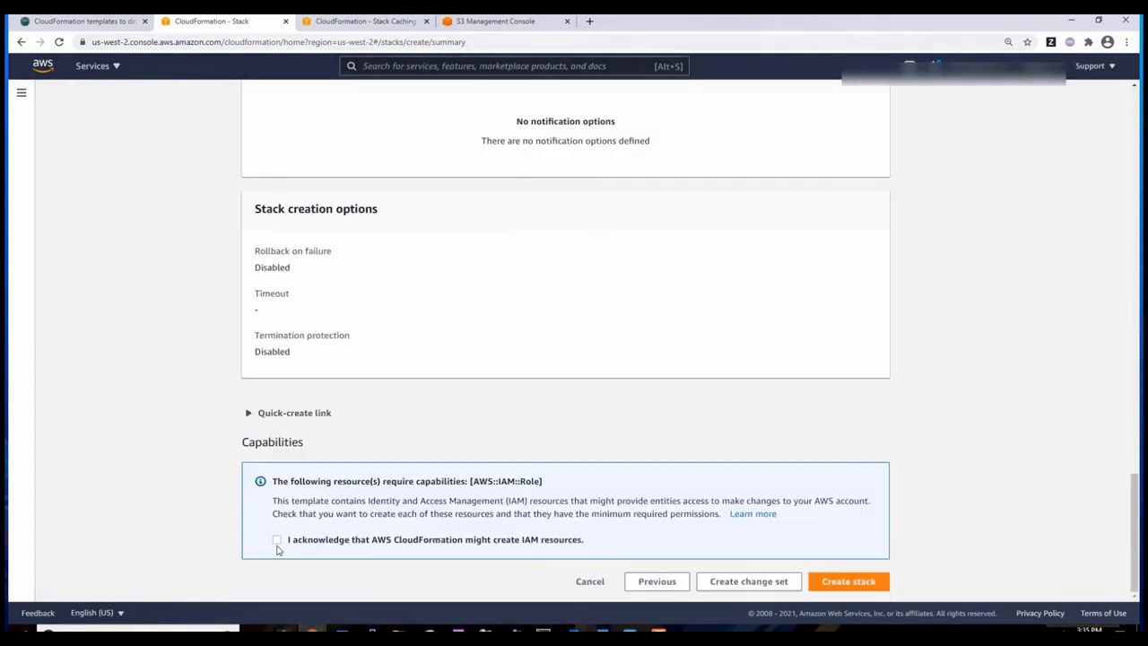
left_click(278, 540)
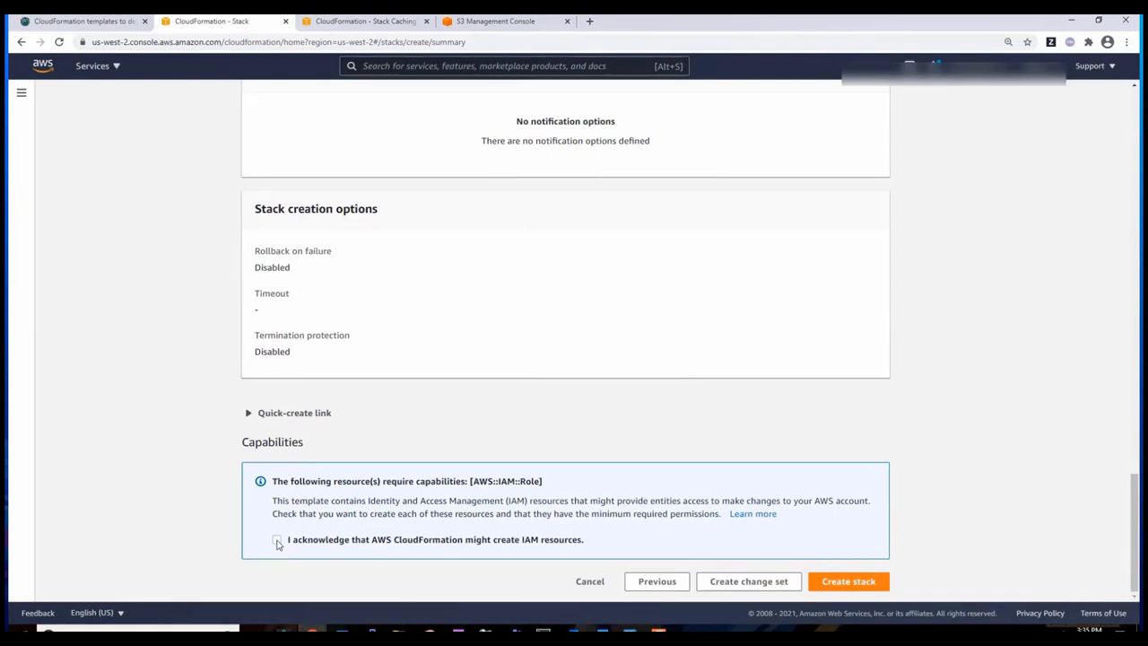
left_click(848, 583)
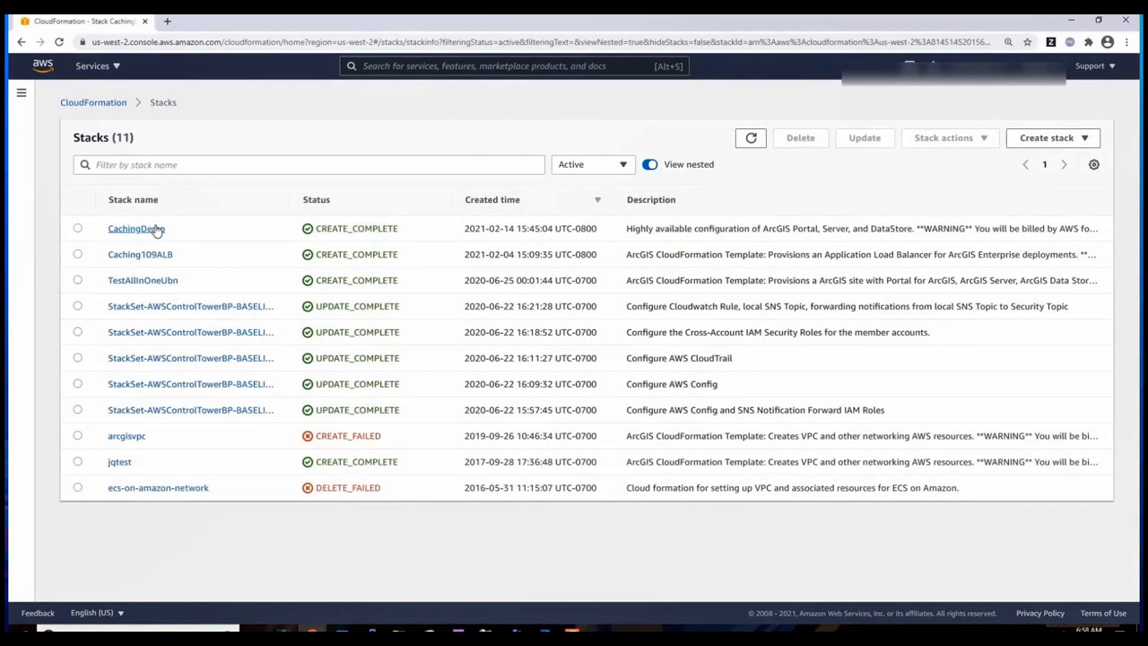
left_click(156, 230)
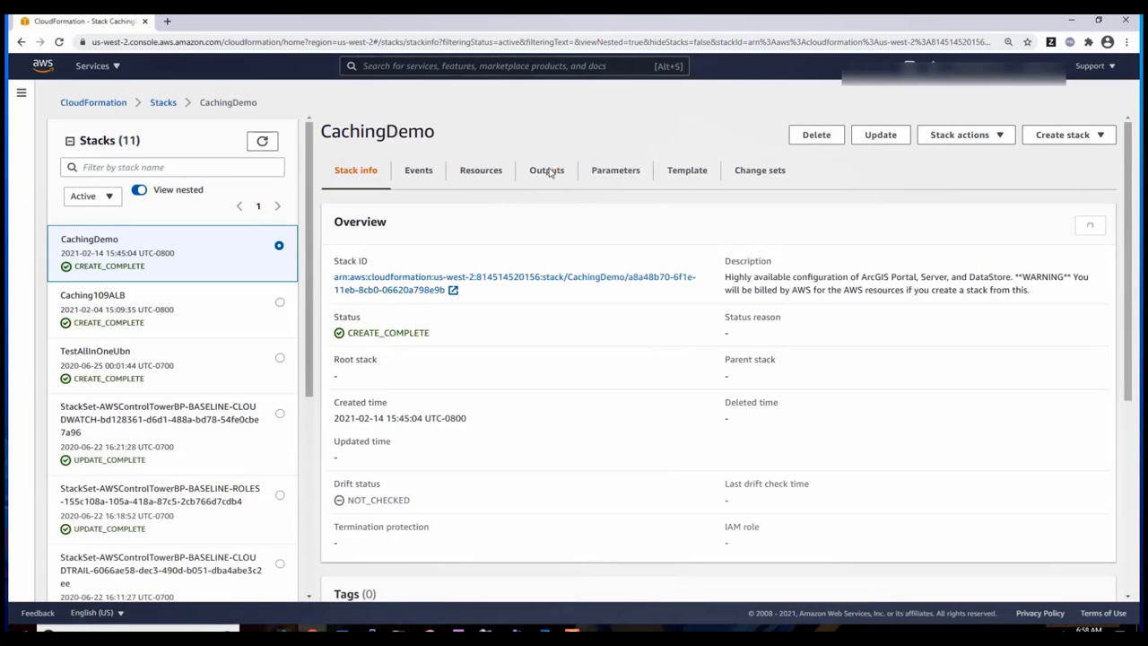
left_click(547, 171)
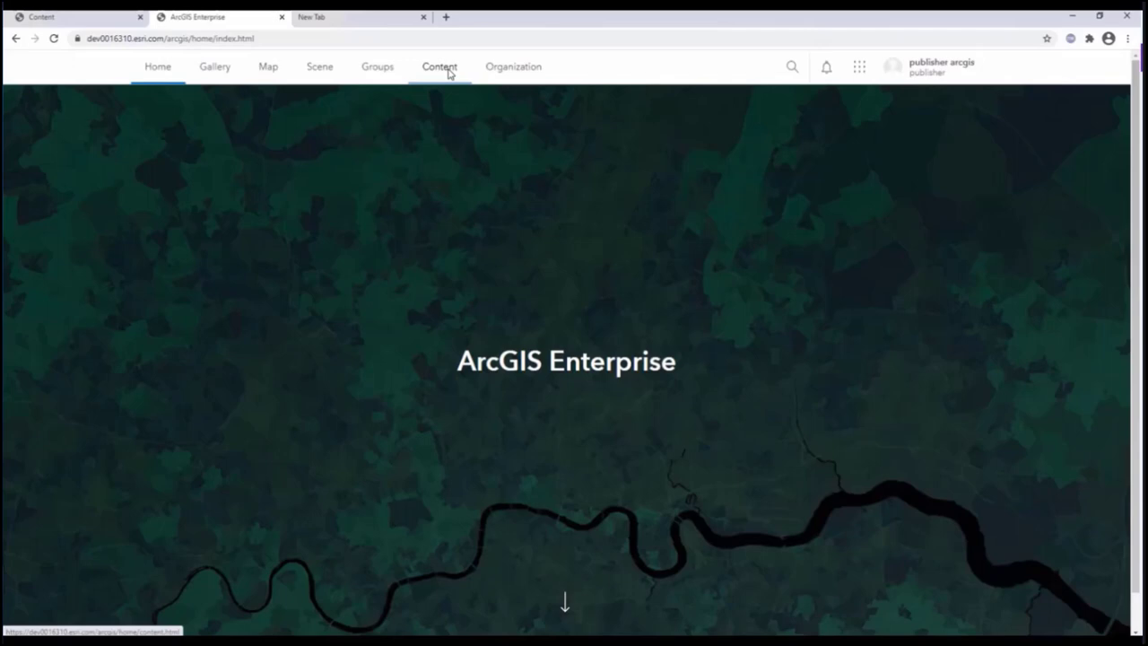
- Add a cloud data store item titled ExtractedTileContent with tag 'my cache'
left_click(450, 74)
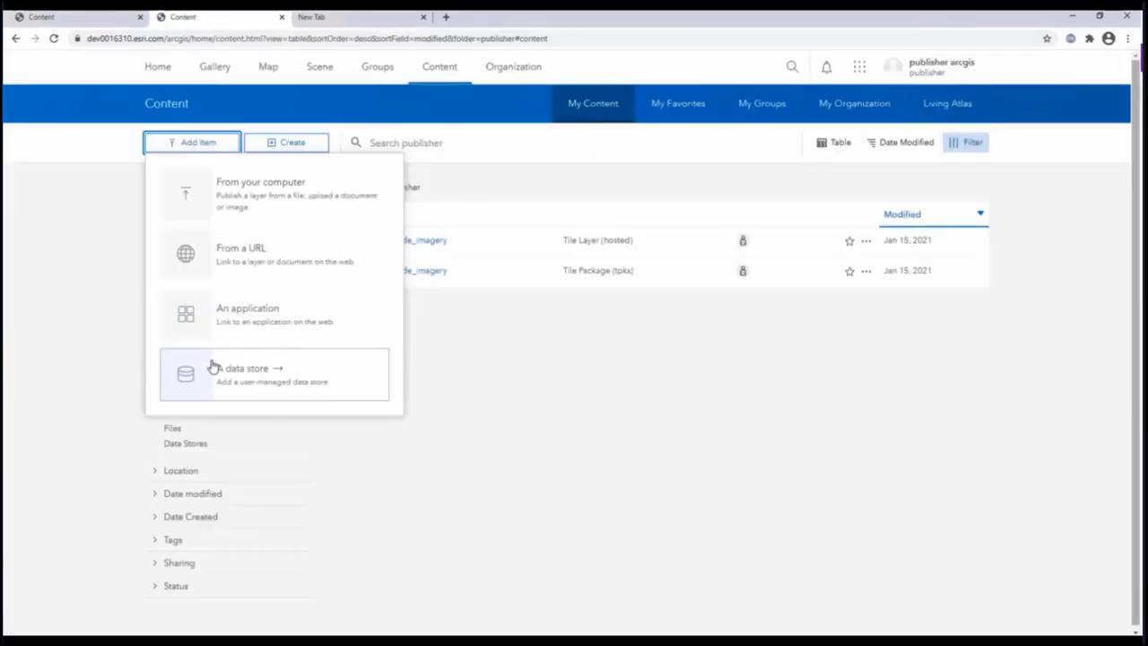
left_click(211, 368)
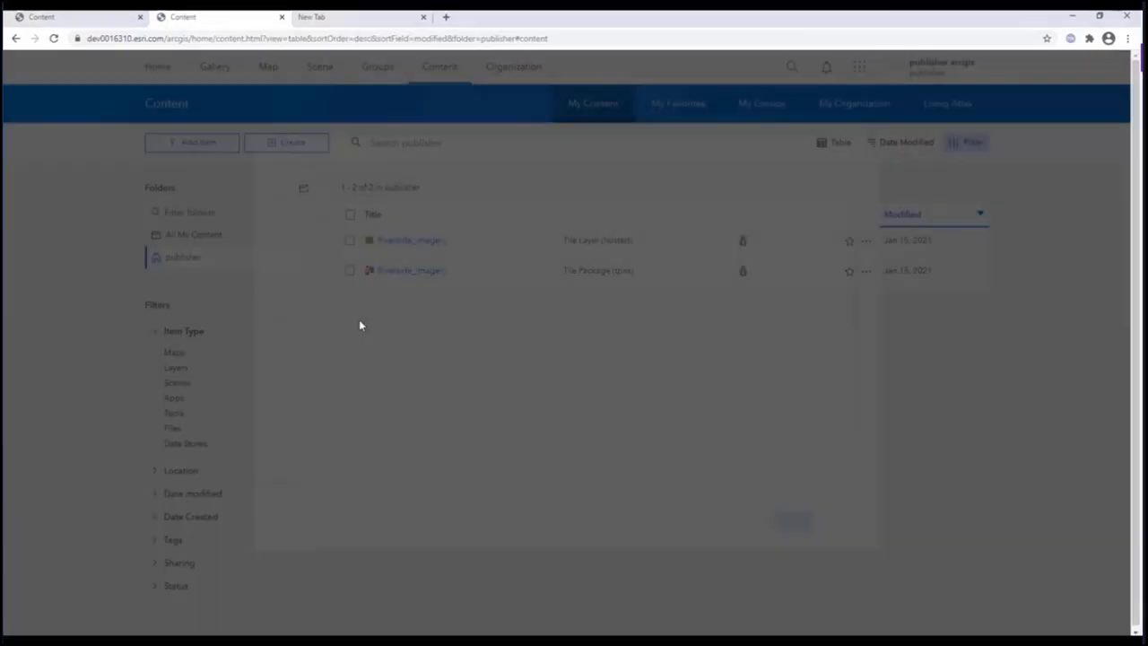
left_click(479, 269)
type("ExtractedTileContent")
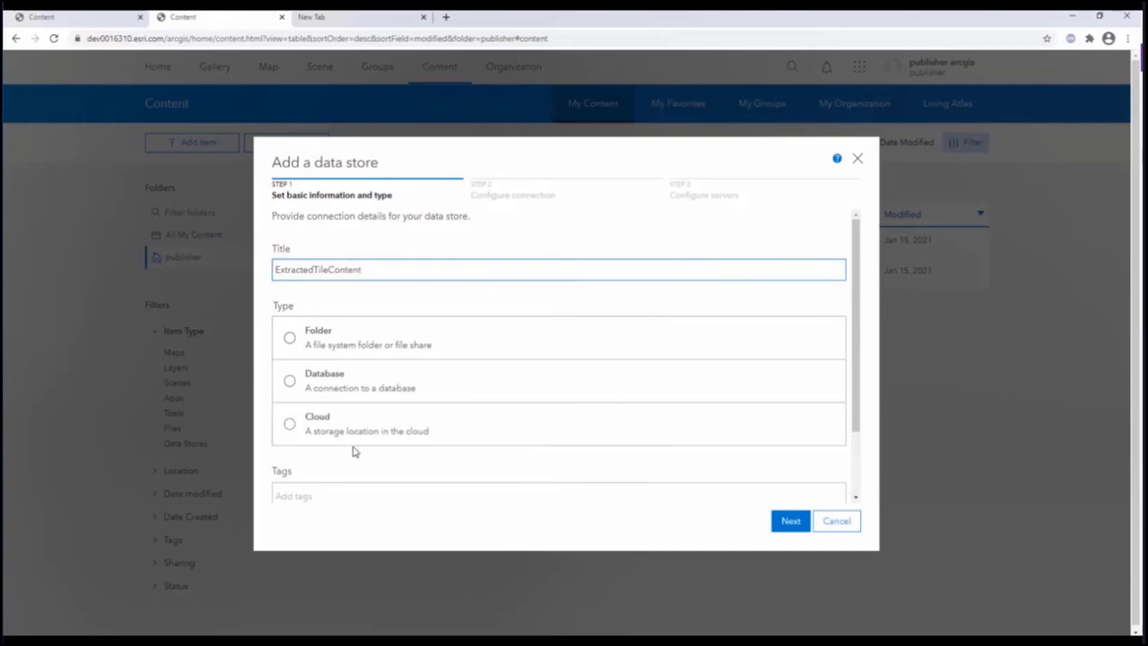
left_click(352, 435)
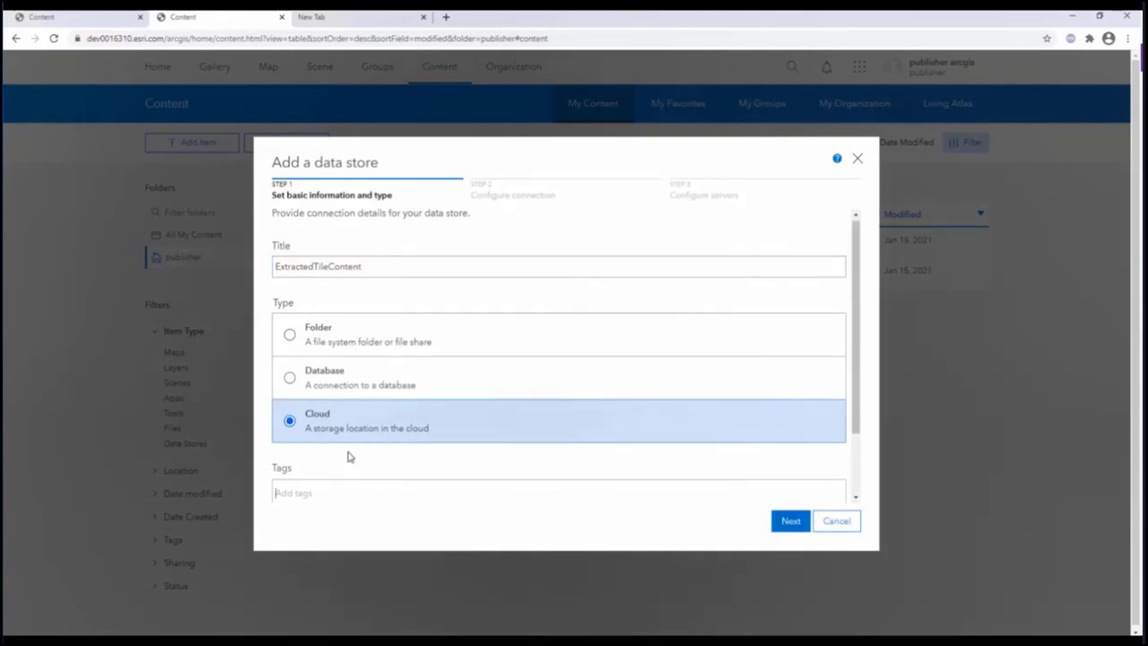
type("my cache")
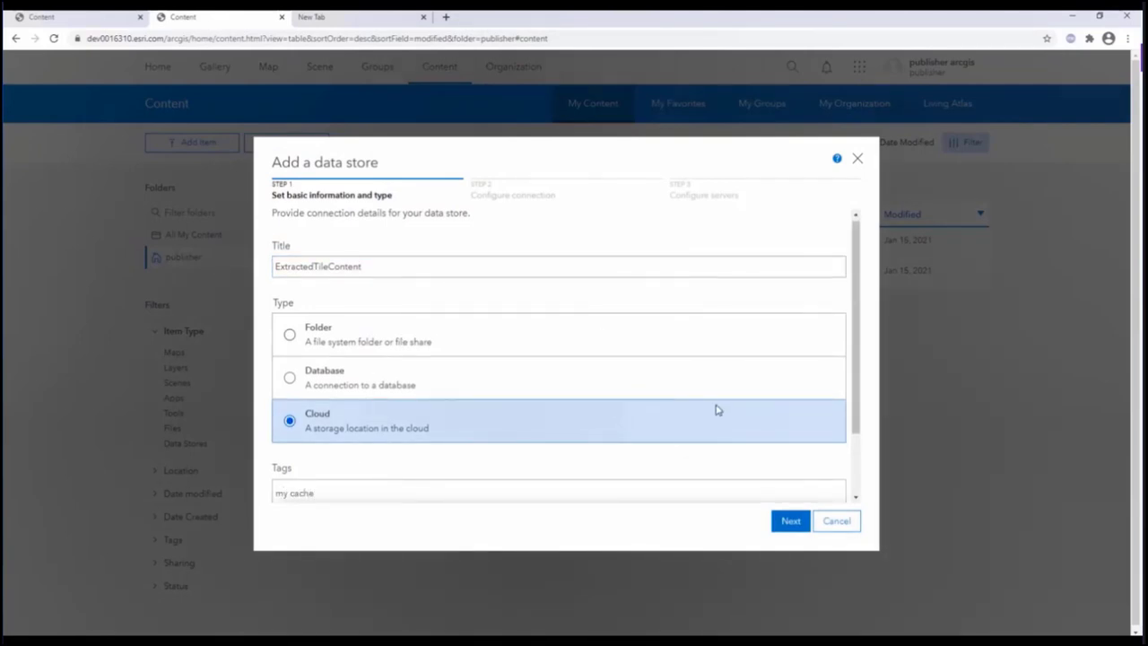
left_click(788, 521)
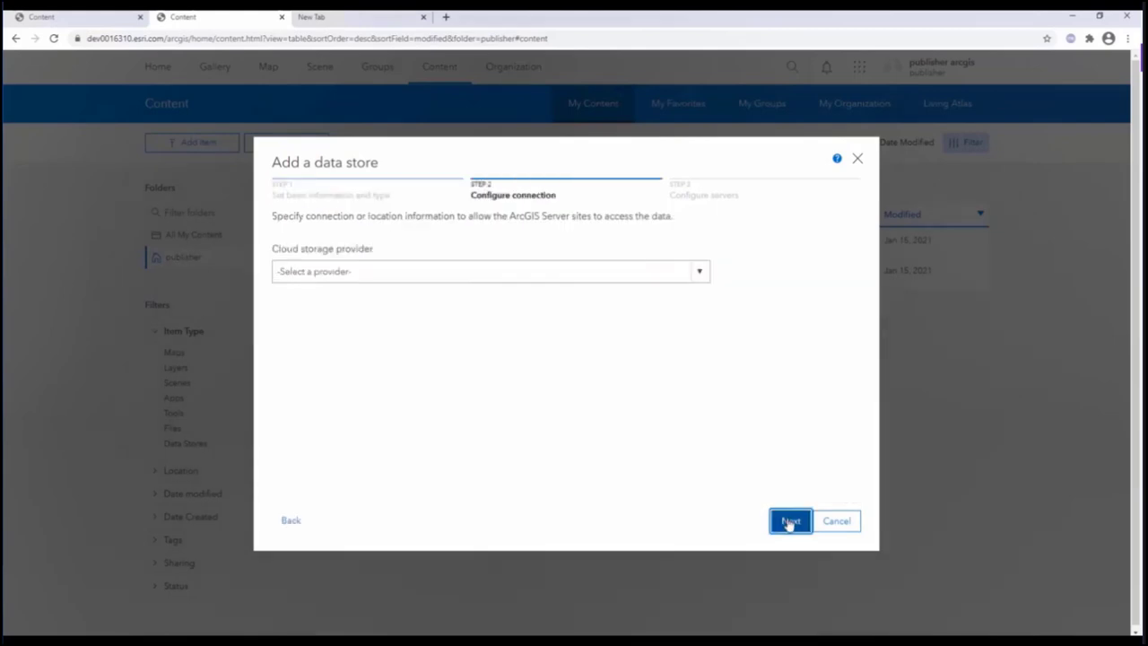
- Choose Amazon S3 as the provider and register it with the hosting server
left_click(695, 276)
left_click(565, 327)
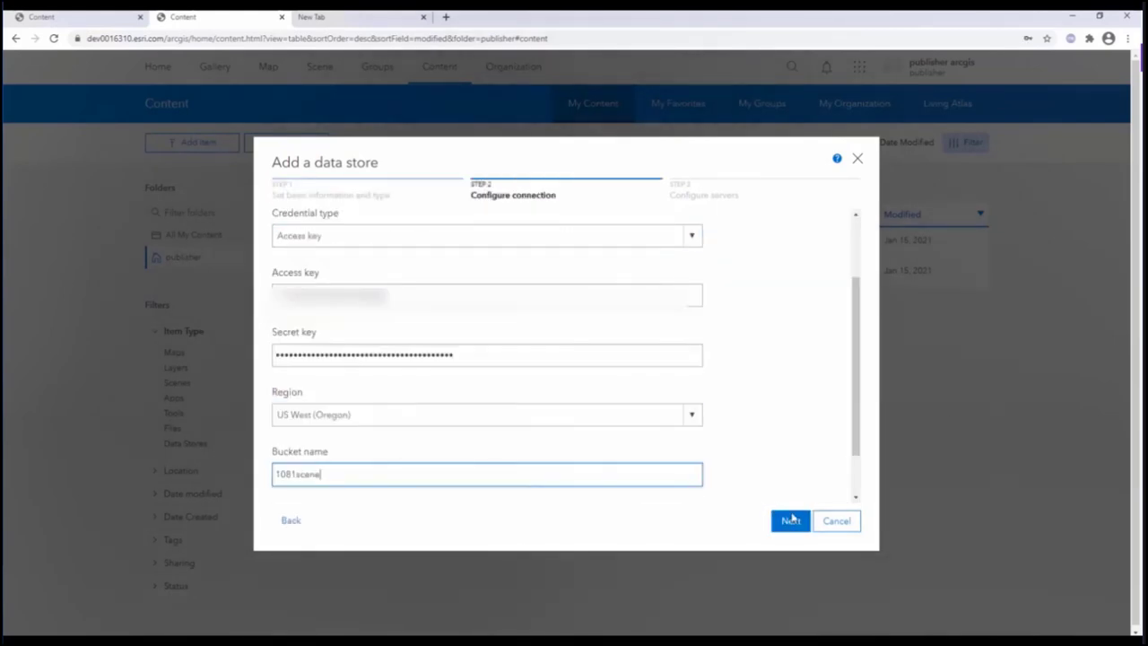
left_click(791, 521)
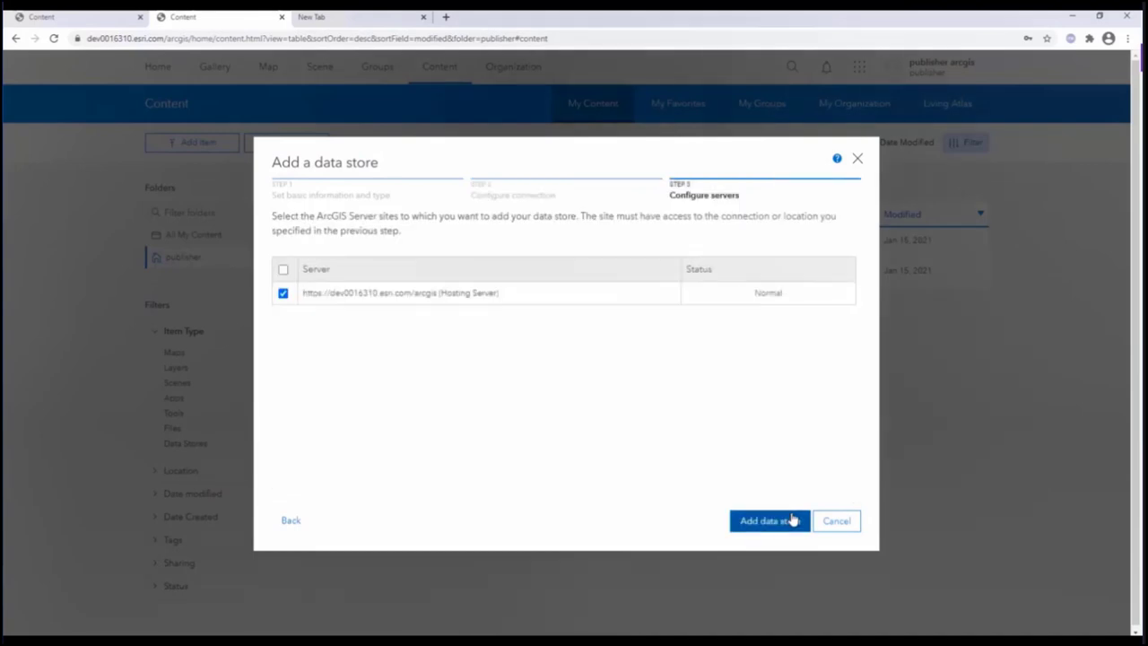
left_click(769, 522)
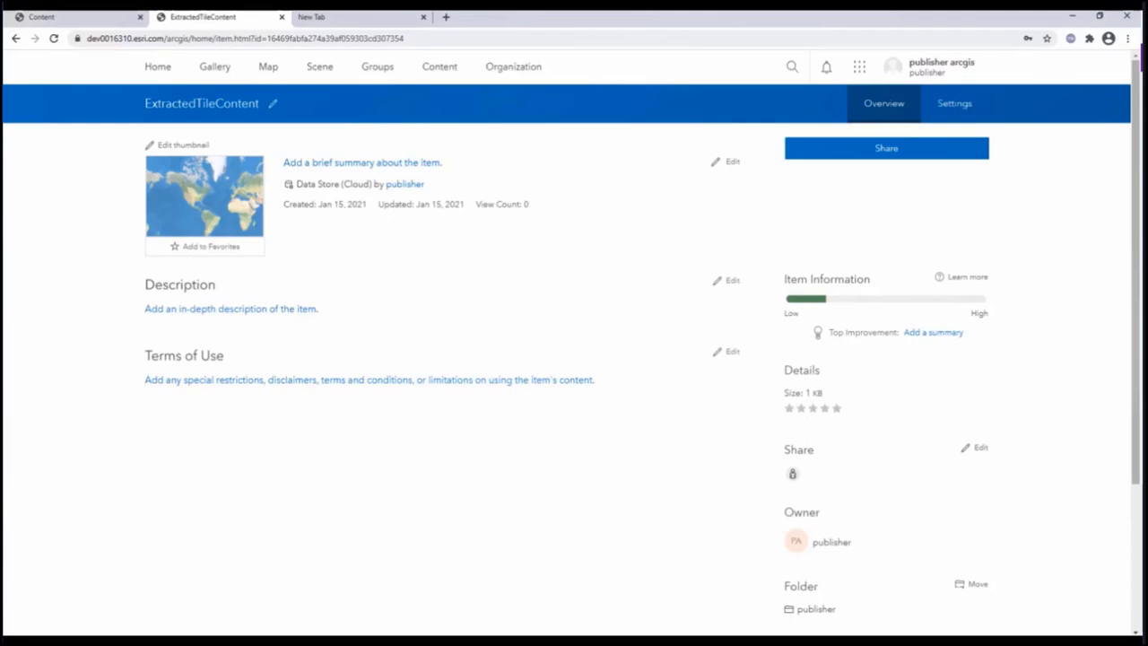
- Run the Demo_publish_SceneLayer_ref_cloud notebook, then open the published LAS_S3_point_cloud item
mouse_move(33, 622)
left_click(168, 629)
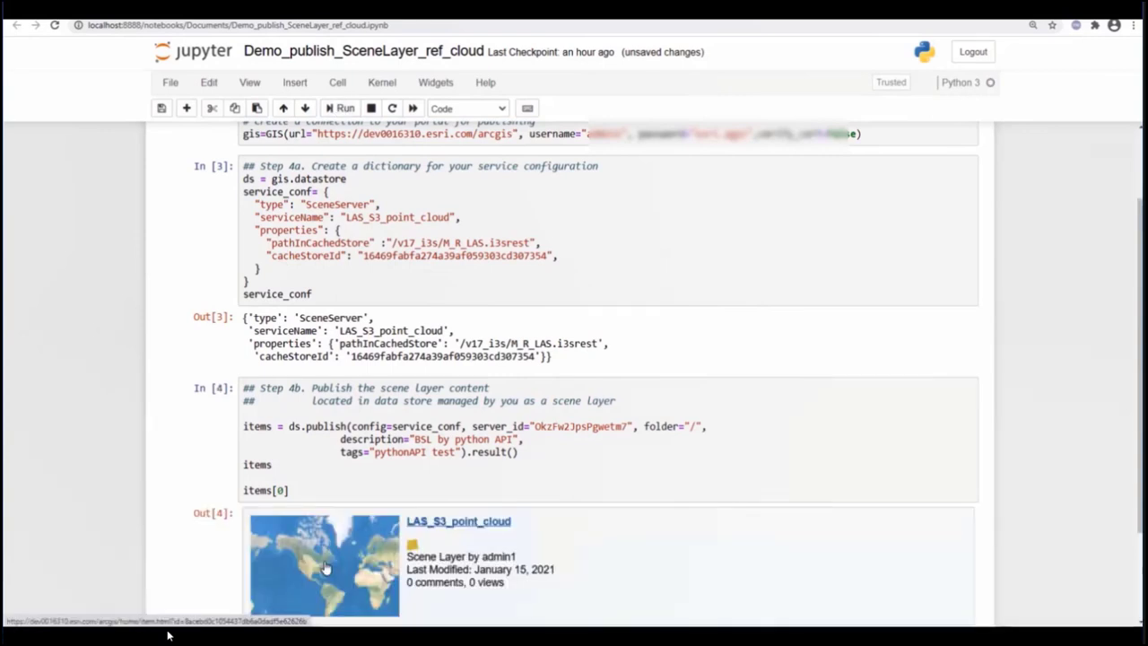
left_click(326, 568)
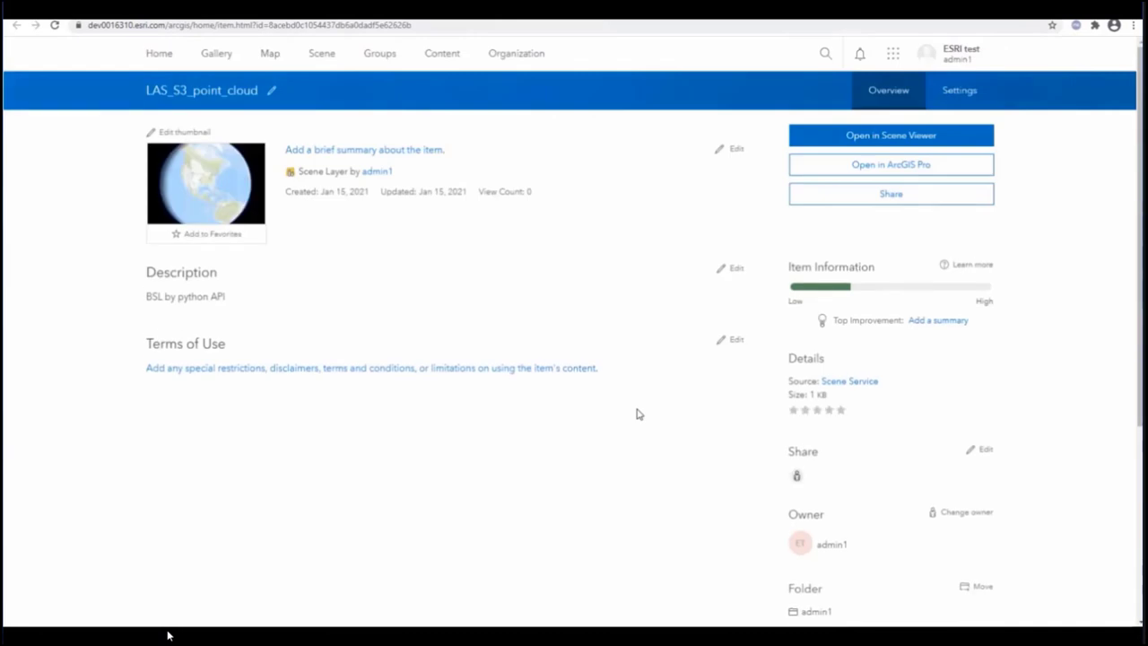
- Open LAS_S3_point_cloud in Scene Viewer and zoom into the point cloud
left_click(907, 142)
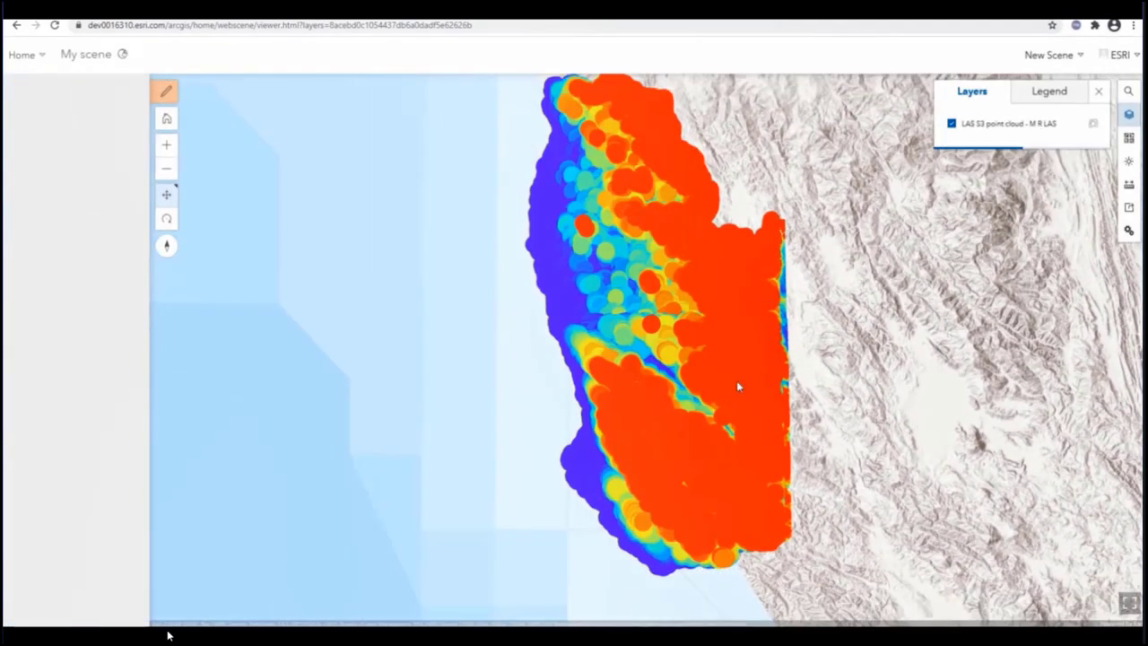
scroll(710, 454, "up", 5)
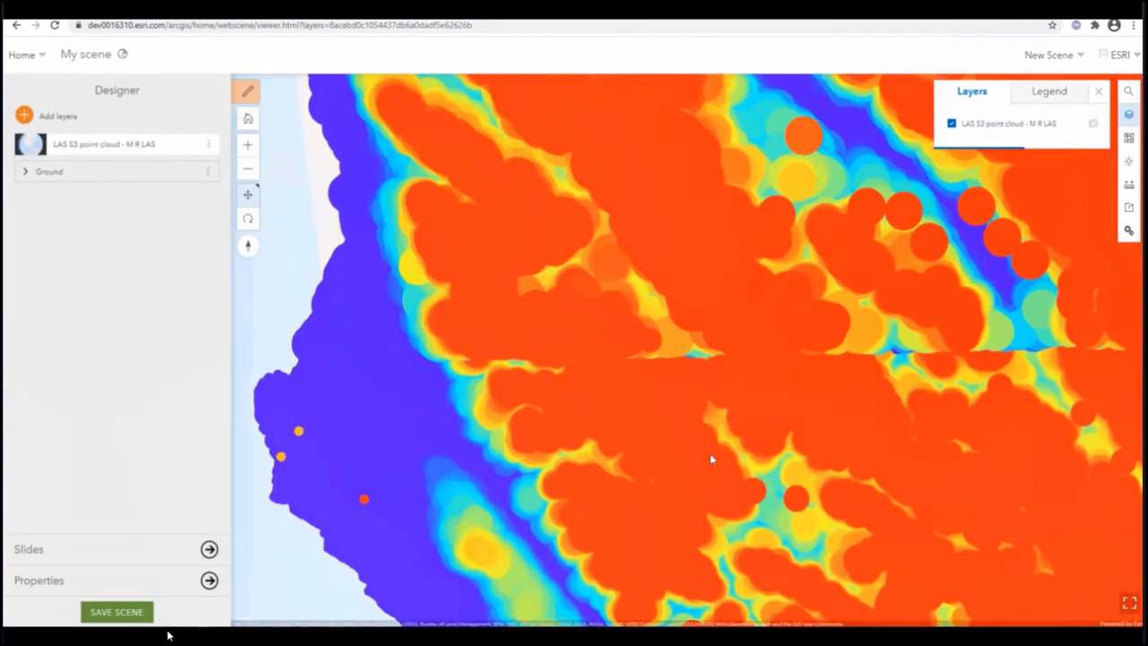
scroll(710, 454, "up", 3)
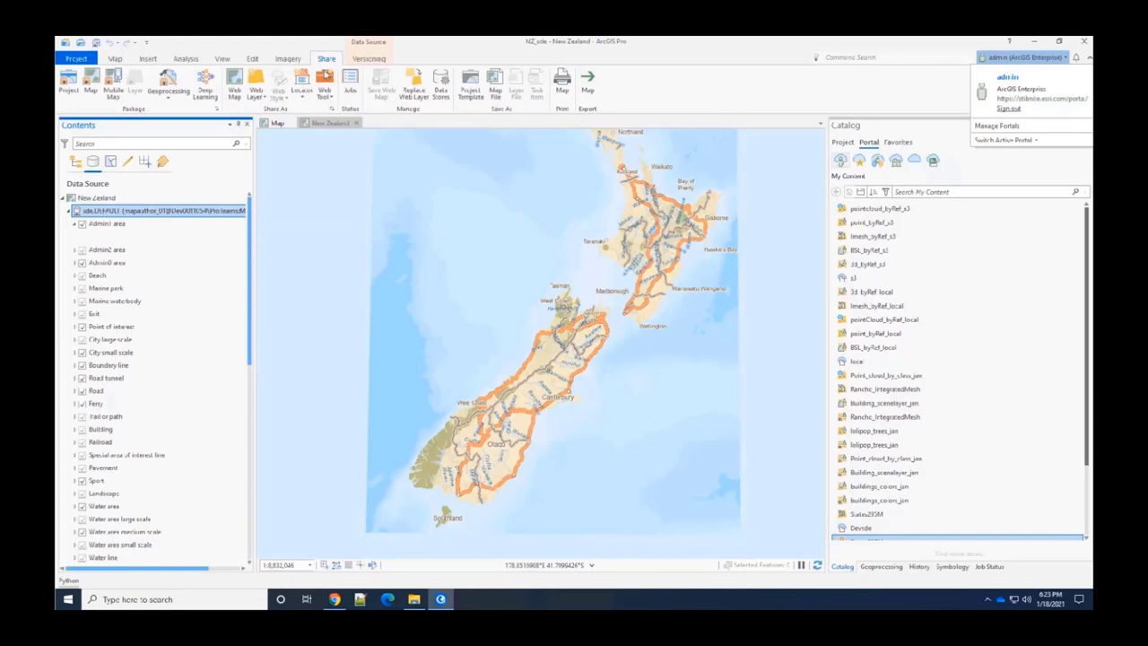
- Start sharing the map as a web layer named SDE Map
left_click(261, 98)
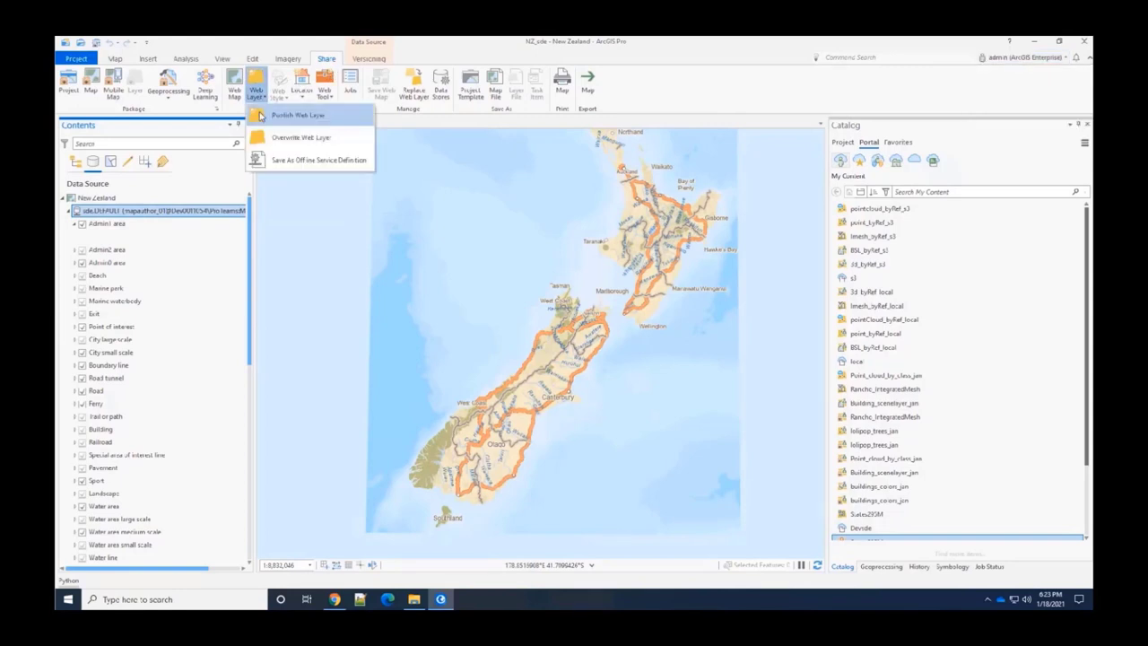
left_click(261, 117)
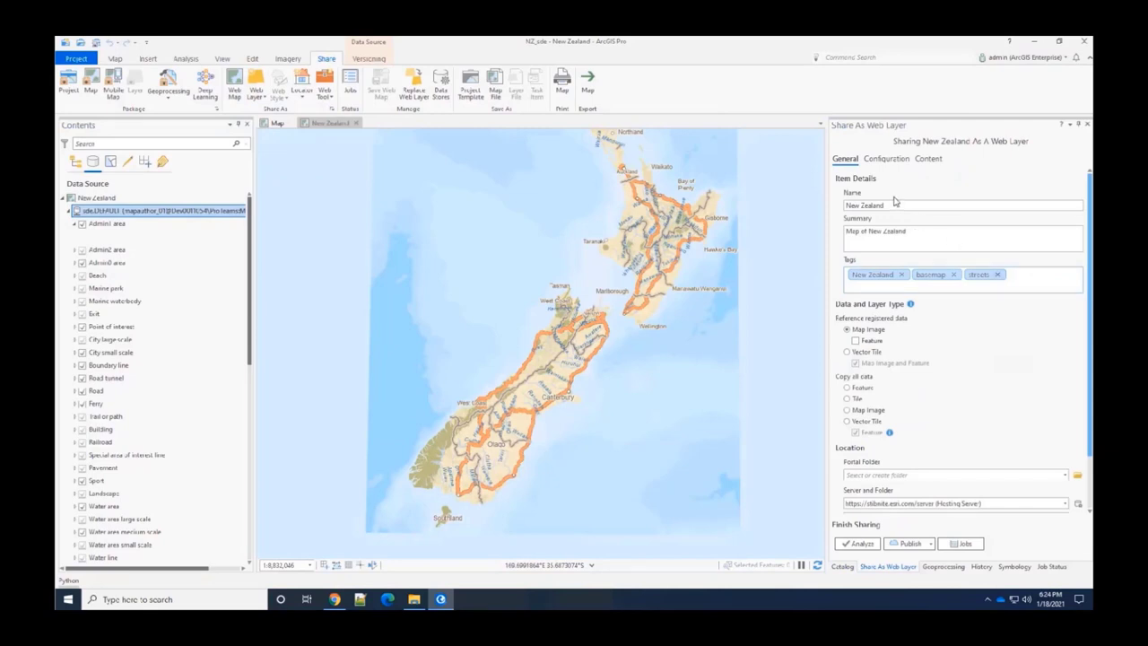
left_click(894, 205)
type("SDE Map")
- Set the layer type to Vector Tile under Reference registered data
left_click(847, 351)
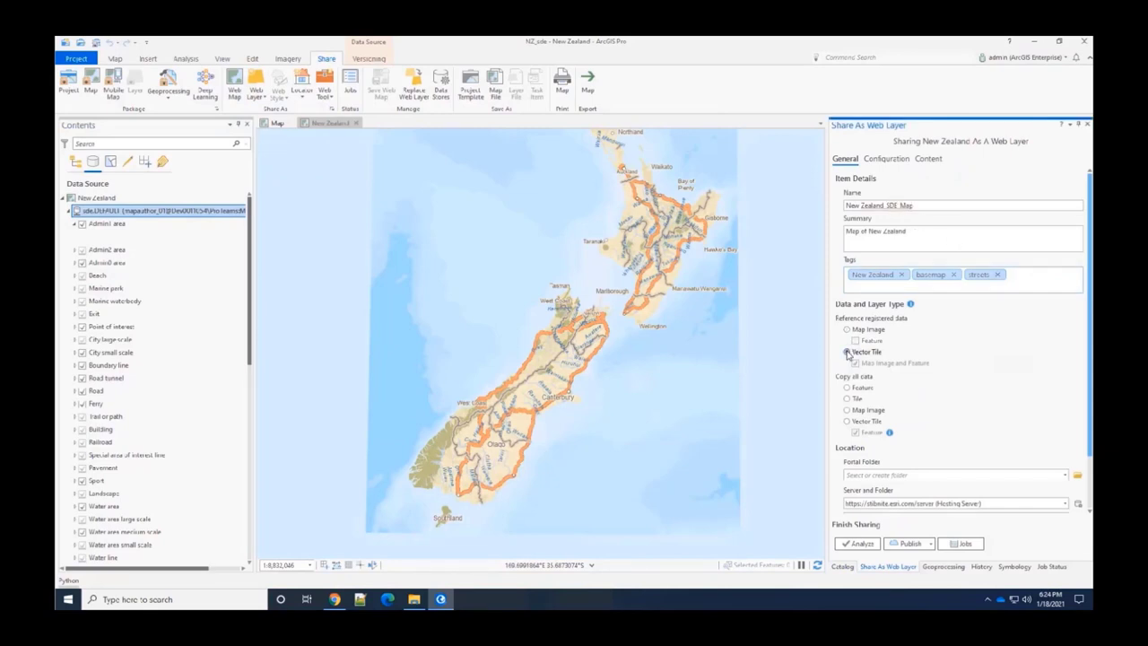
left_click(847, 422)
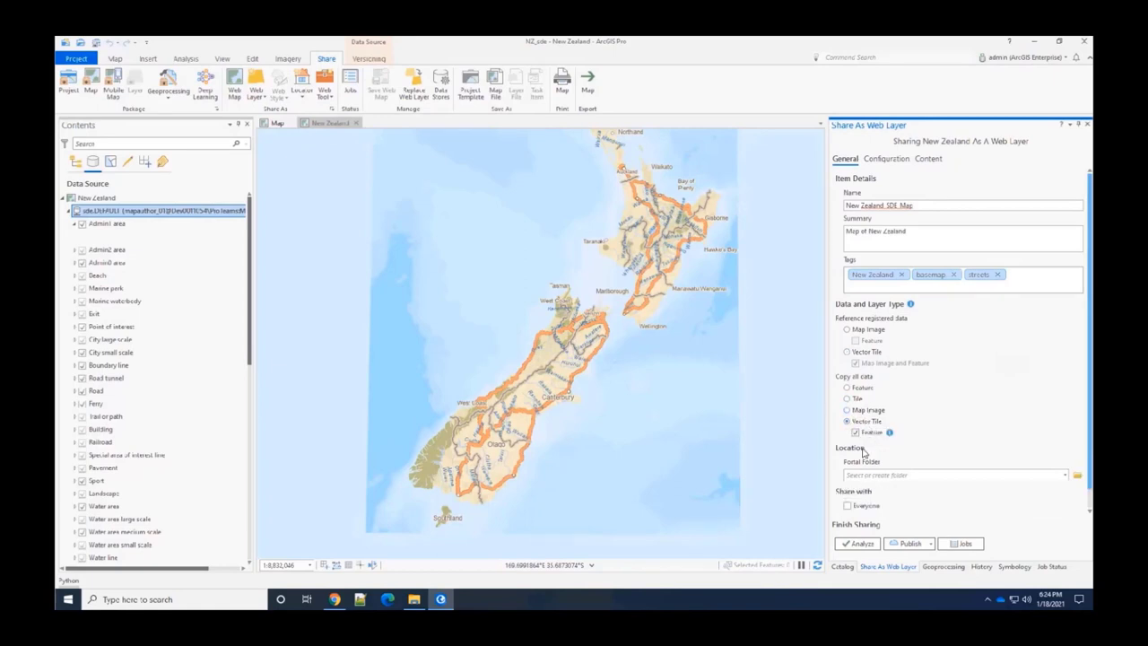
left_click(880, 167)
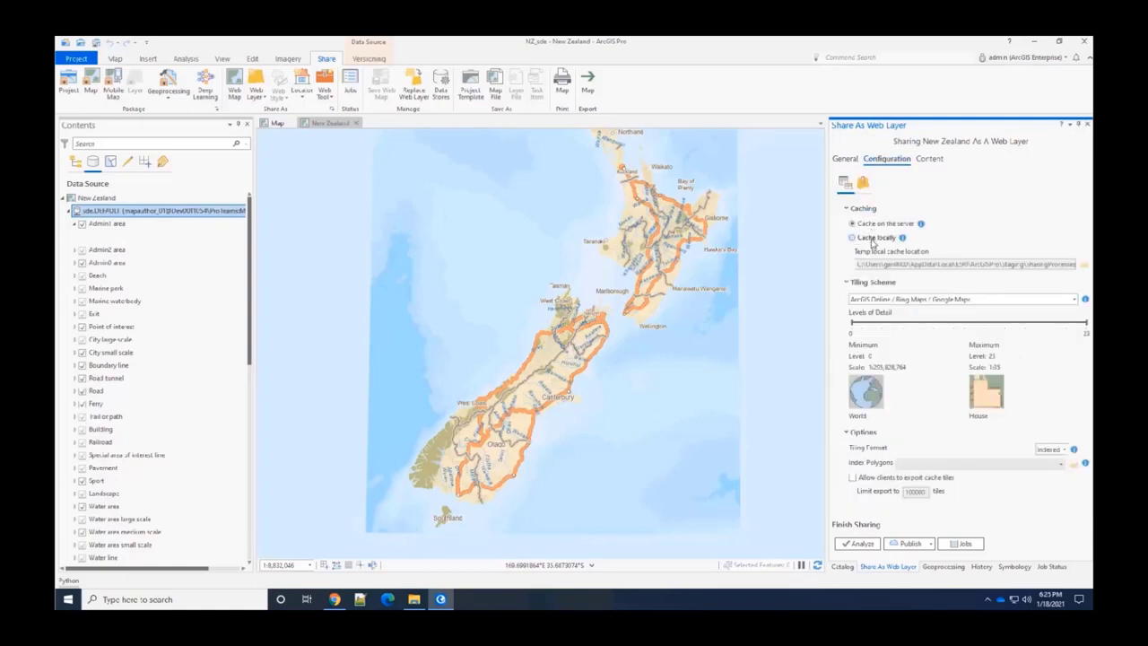
left_click(846, 160)
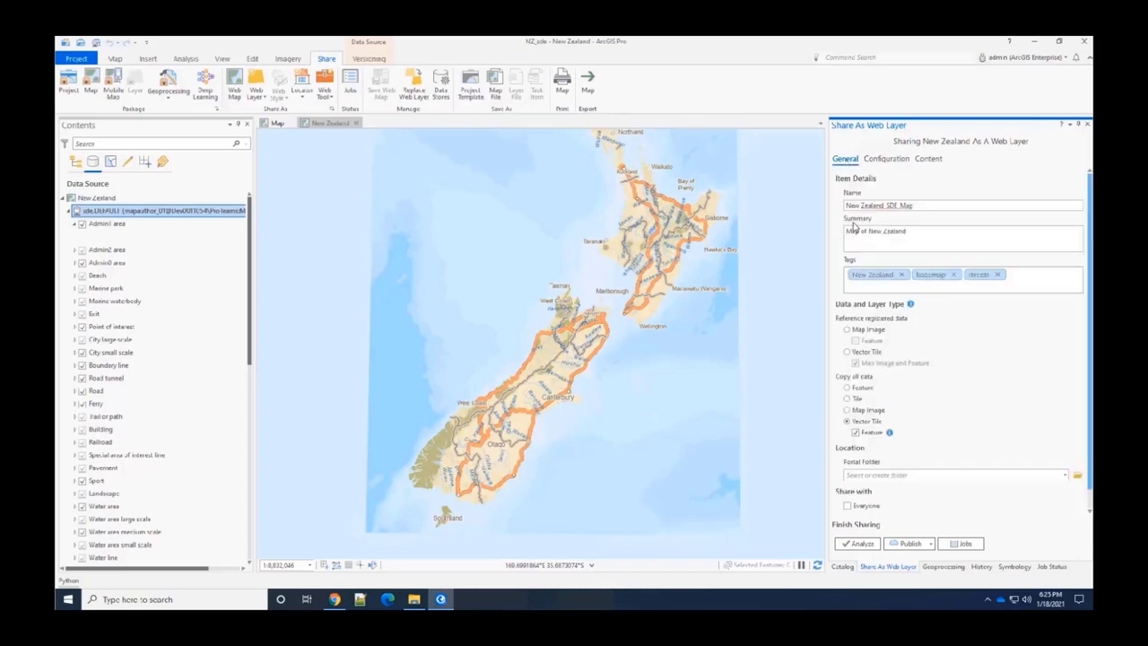
left_click(853, 356)
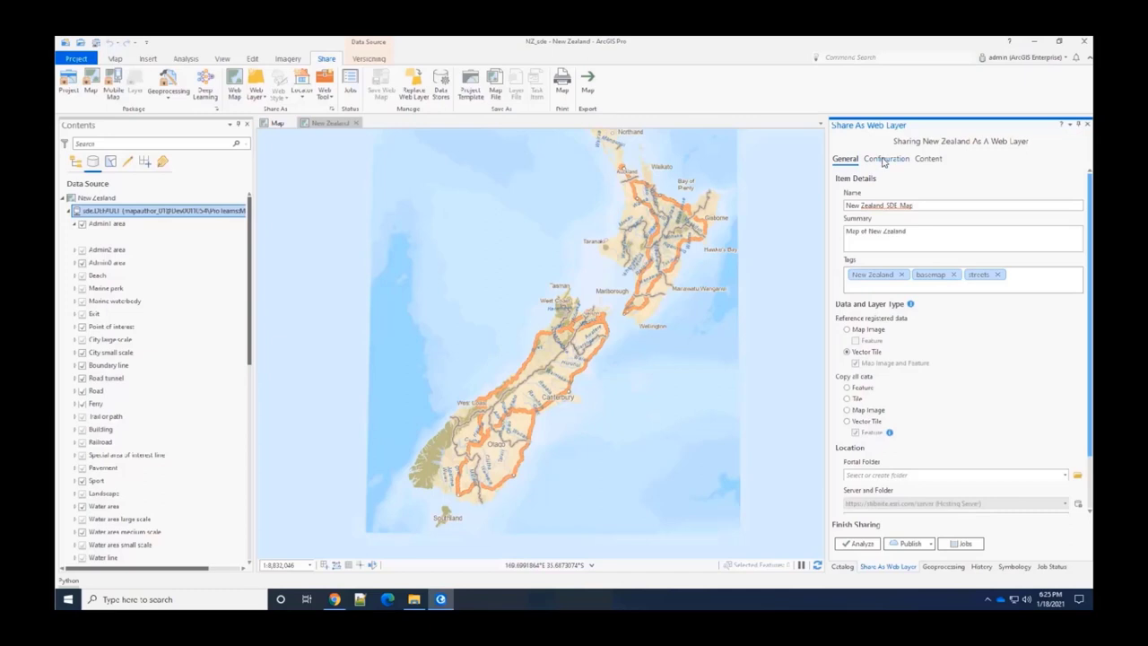
- Enable 'Allow clients to export cache tiles' in Configuration, then publish SDE Map
left_click(884, 160)
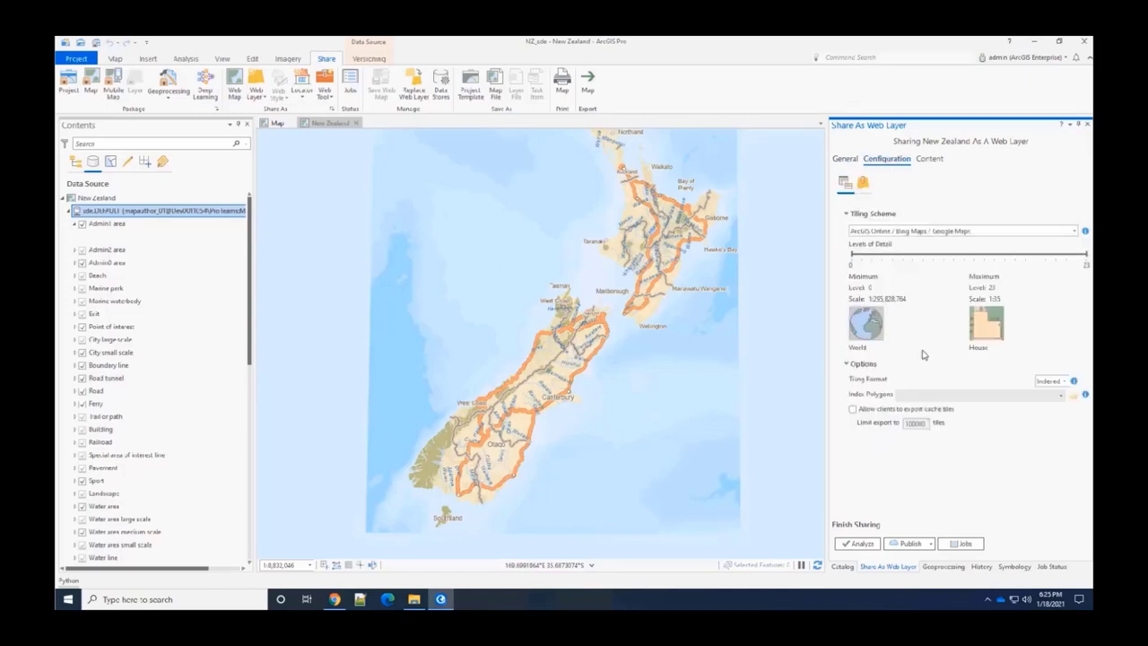
left_click(867, 185)
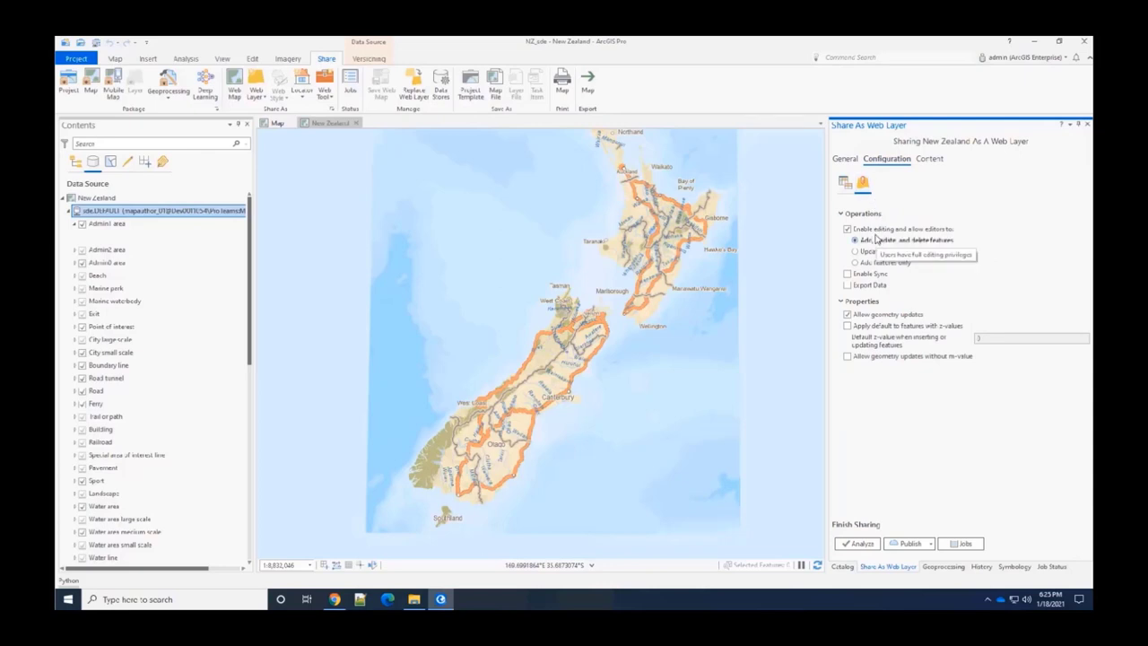
left_click(846, 185)
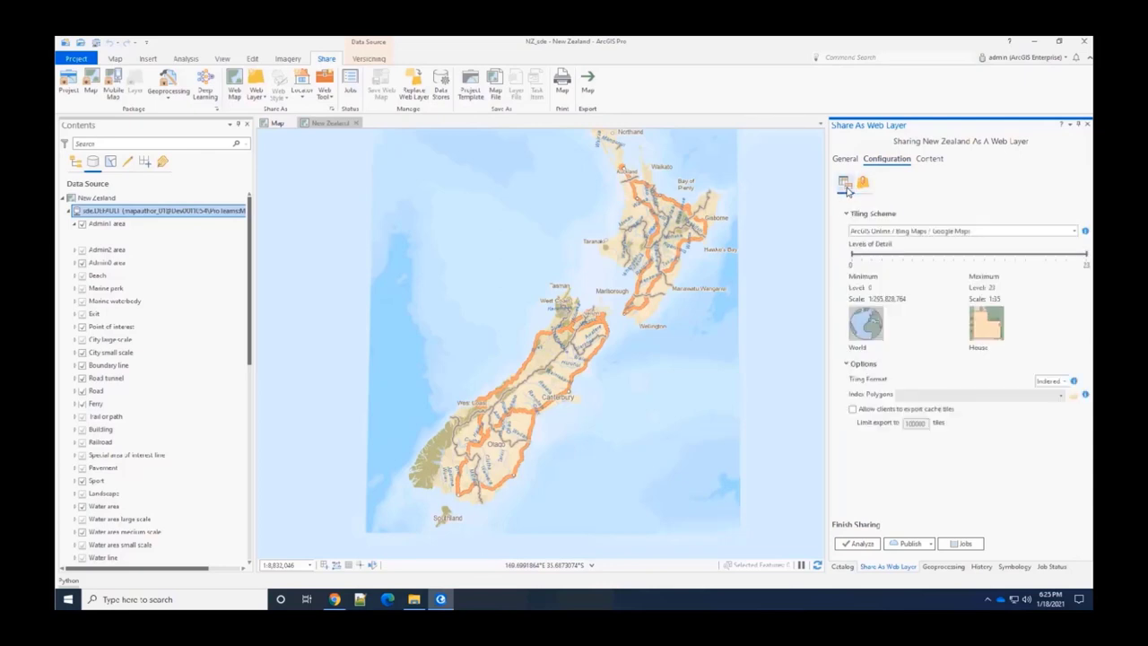
left_click(866, 409)
left_click(921, 551)
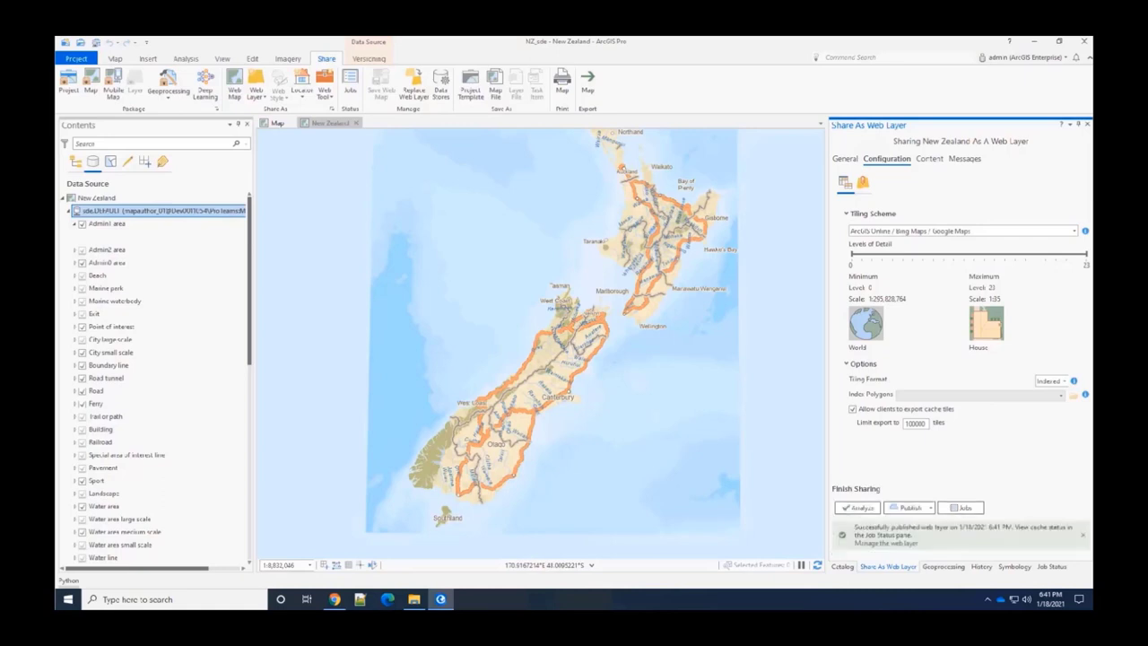
- Open the Job Status pane for the SDE Map caching job, then switch to the Hosted cache folder
left_click(961, 509)
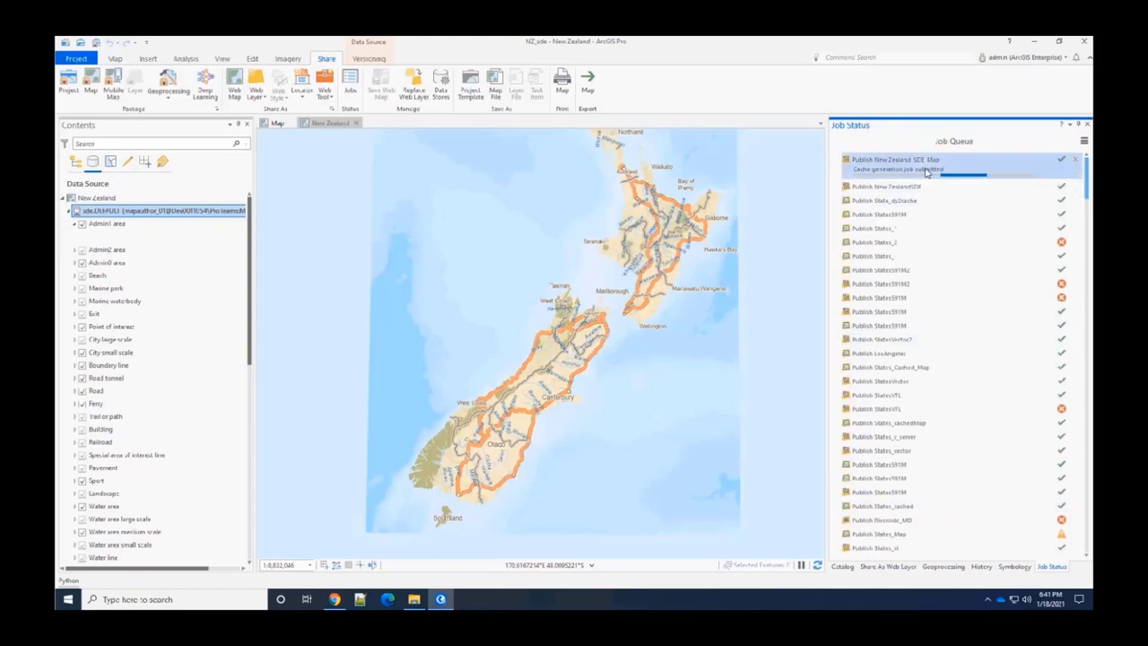
mouse_move(928, 173)
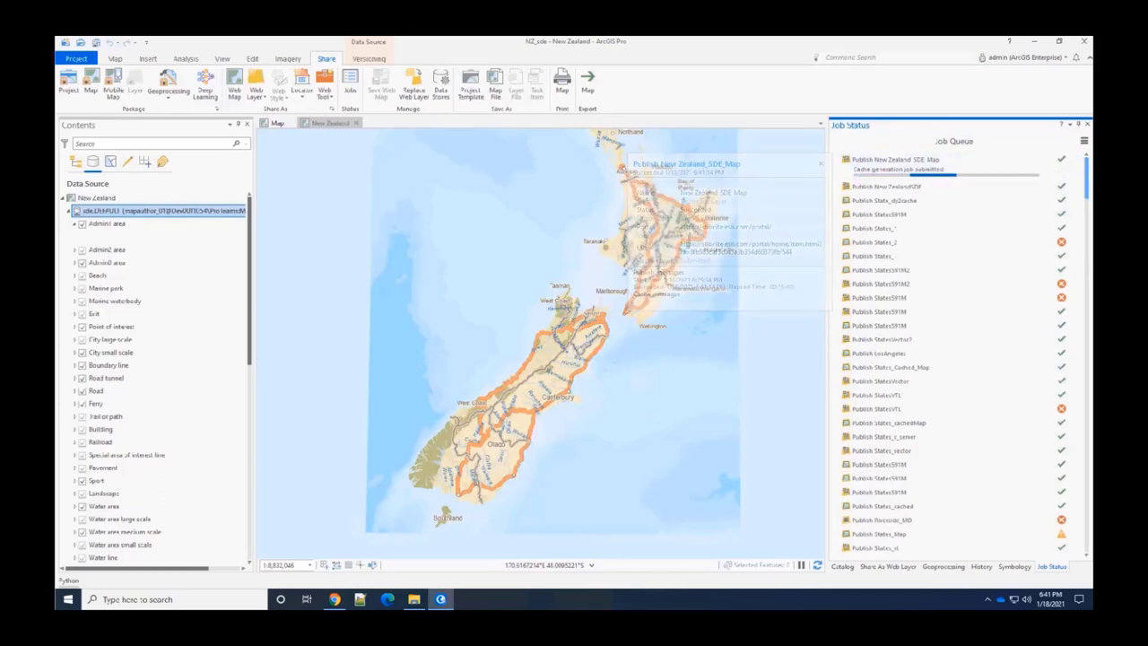
key("alt+Tab")
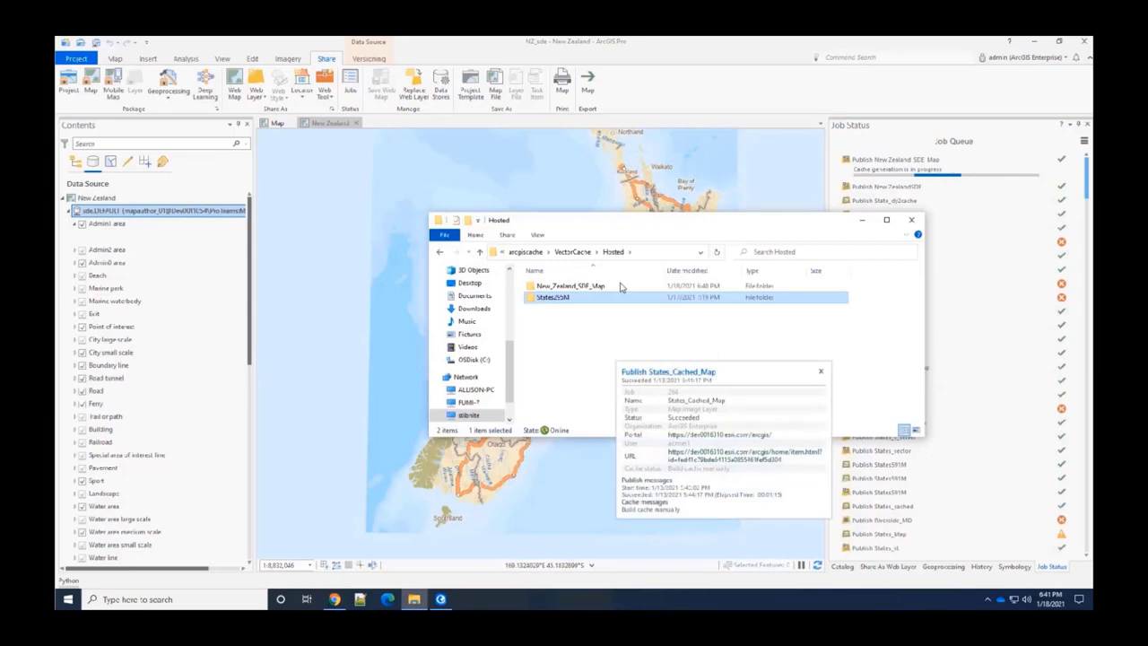
- Browse New_Zealand_SDE_Map > VectorTileServer > tile to see cache levels, then switch to the portal
double_click(592, 286)
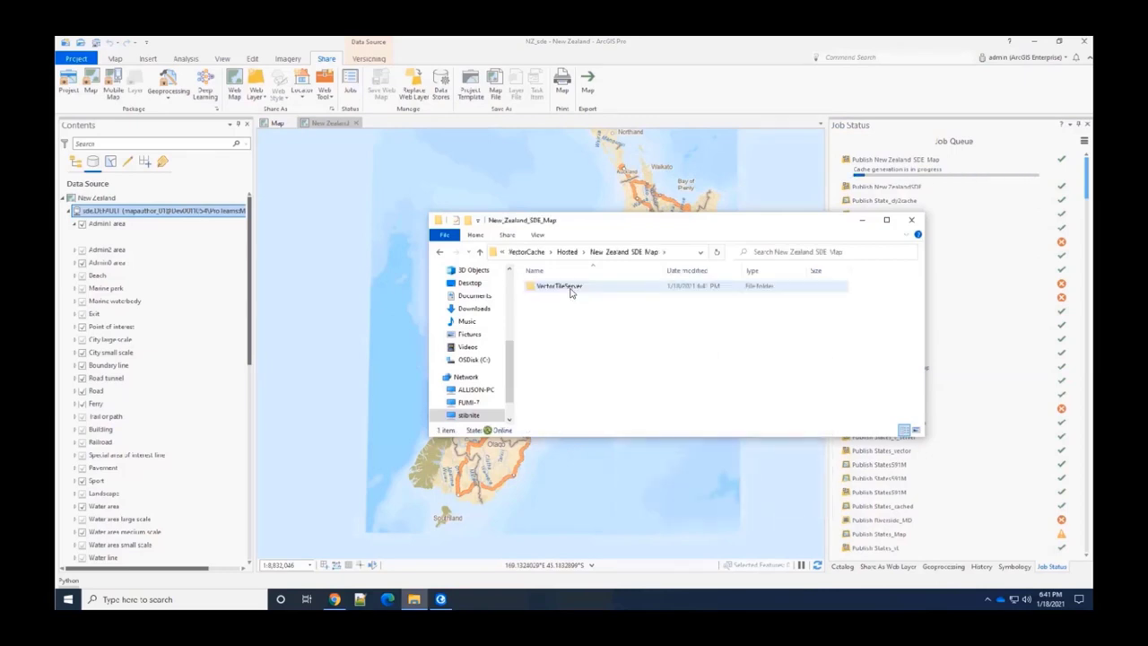
double_click(570, 287)
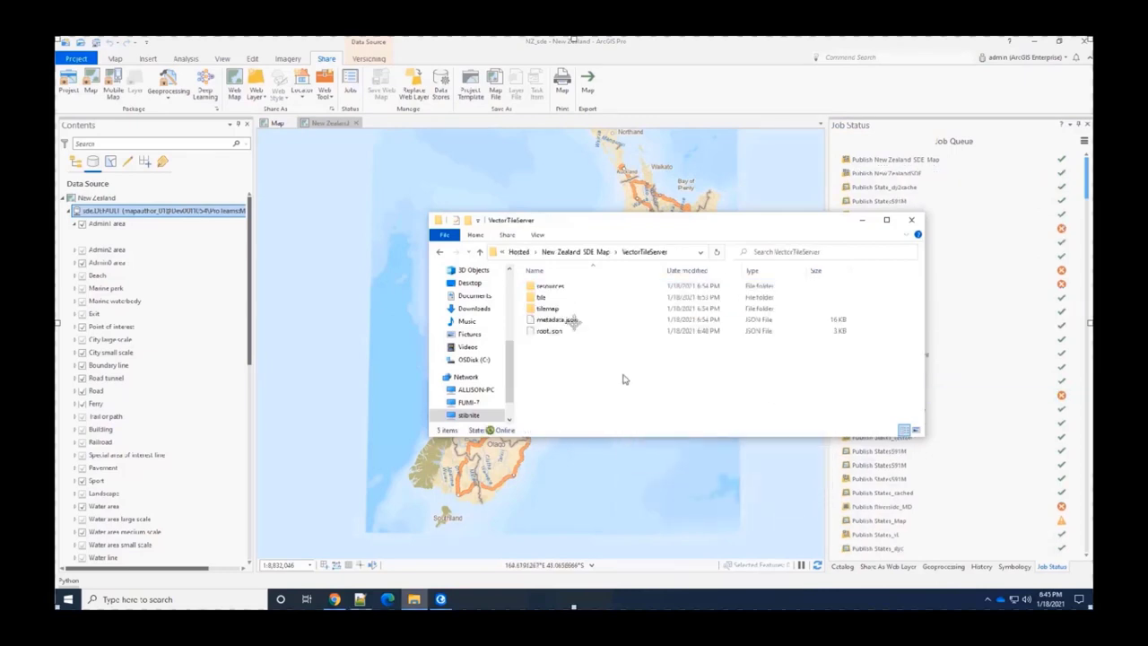
double_click(551, 300)
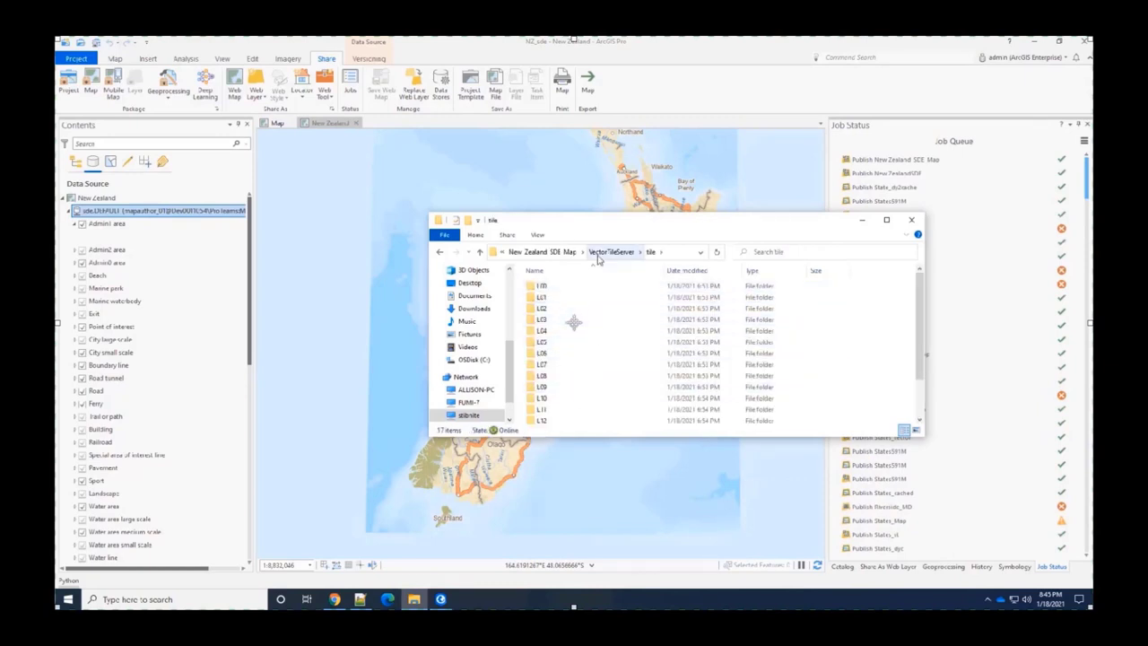
left_click(603, 252)
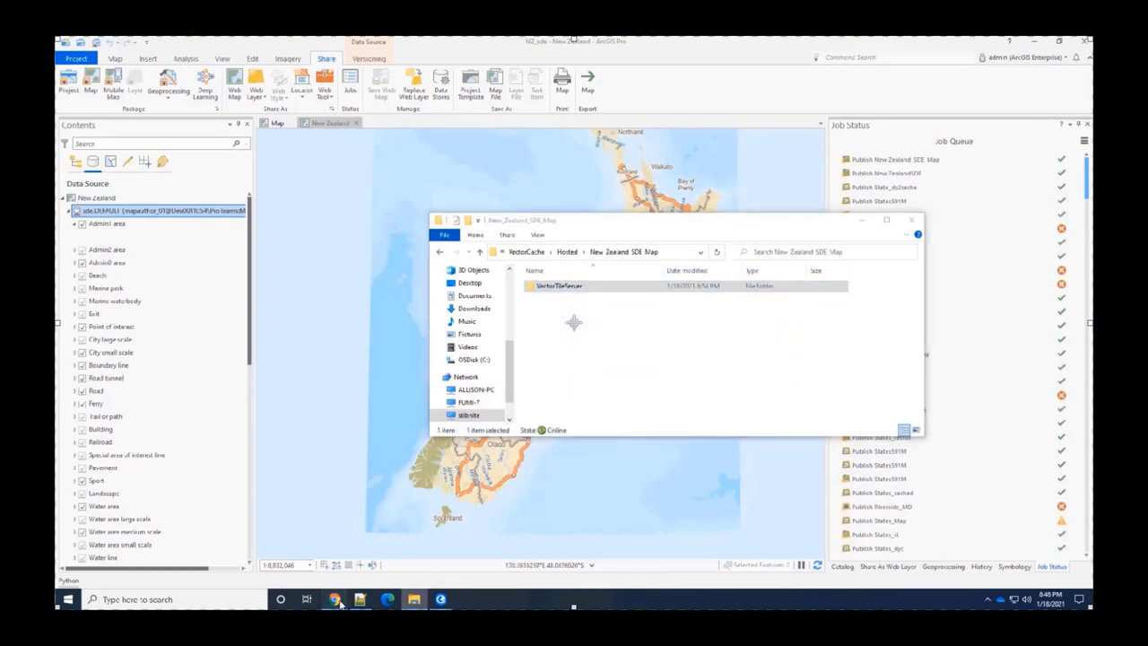
left_click(336, 600)
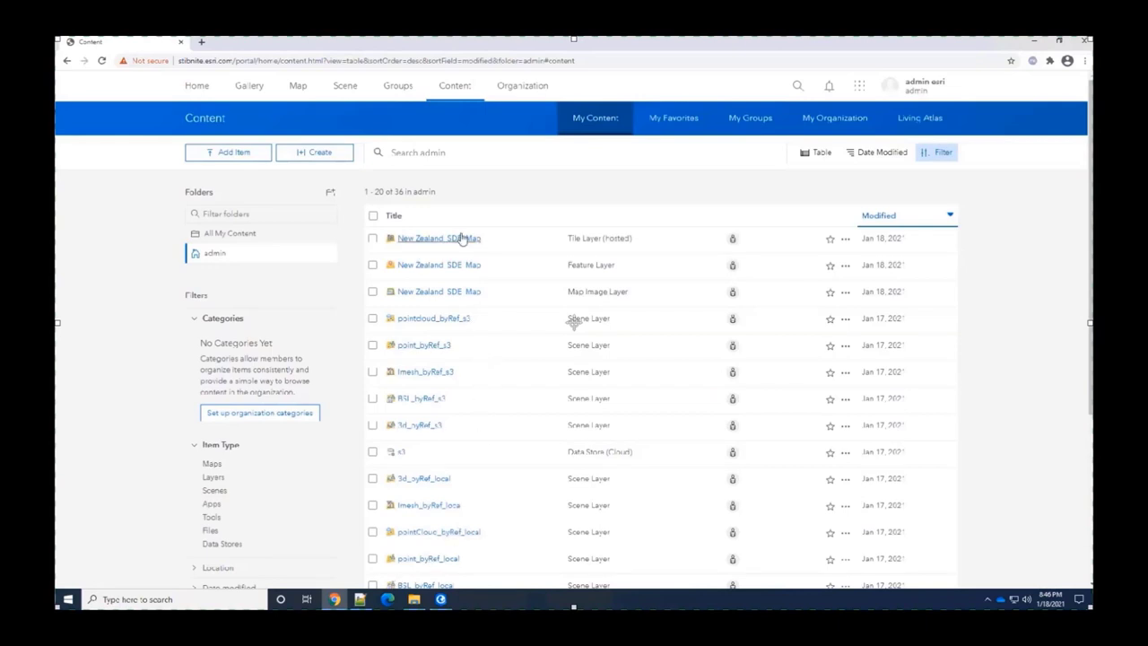
- Rebuild the New_Zealand_SDE_Map vector tile layer cache from its item settings, then inspect the cache folder
left_click(458, 248)
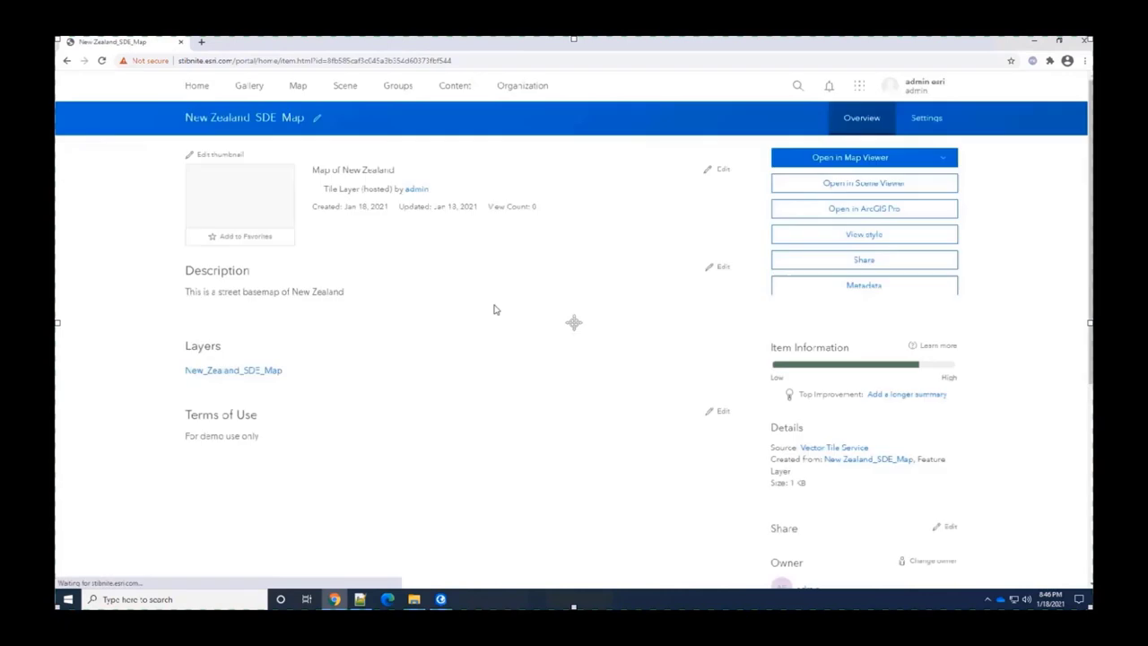
left_click(928, 126)
scroll(614, 392, "down", 3)
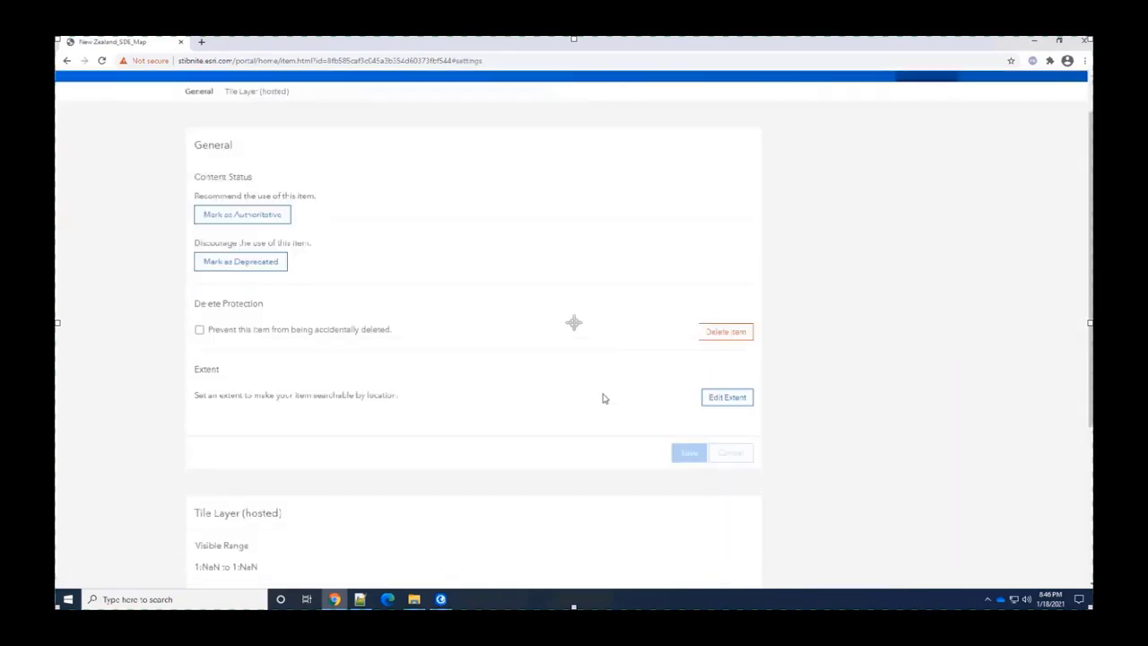
scroll(514, 495, "down", 1)
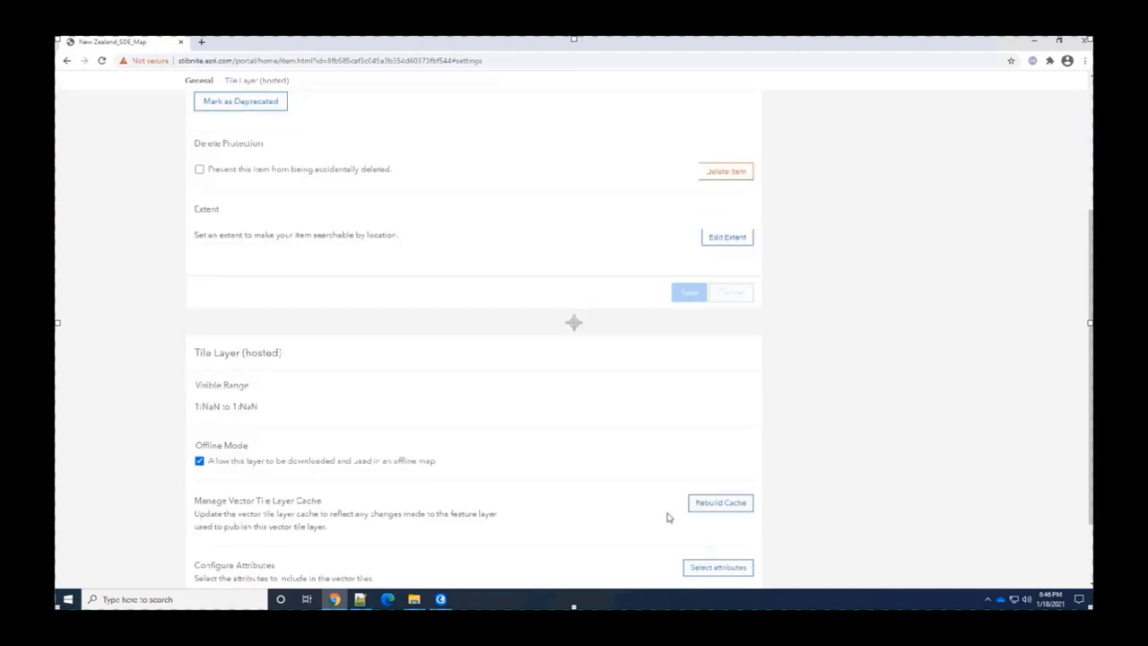
left_click(718, 504)
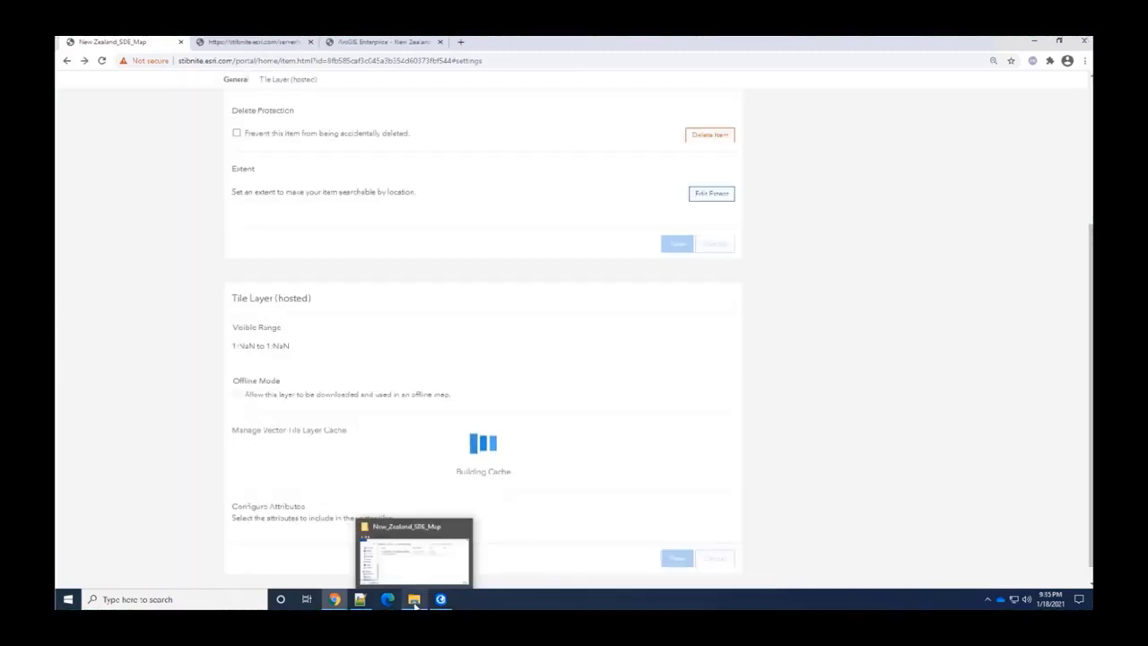
left_click(414, 603)
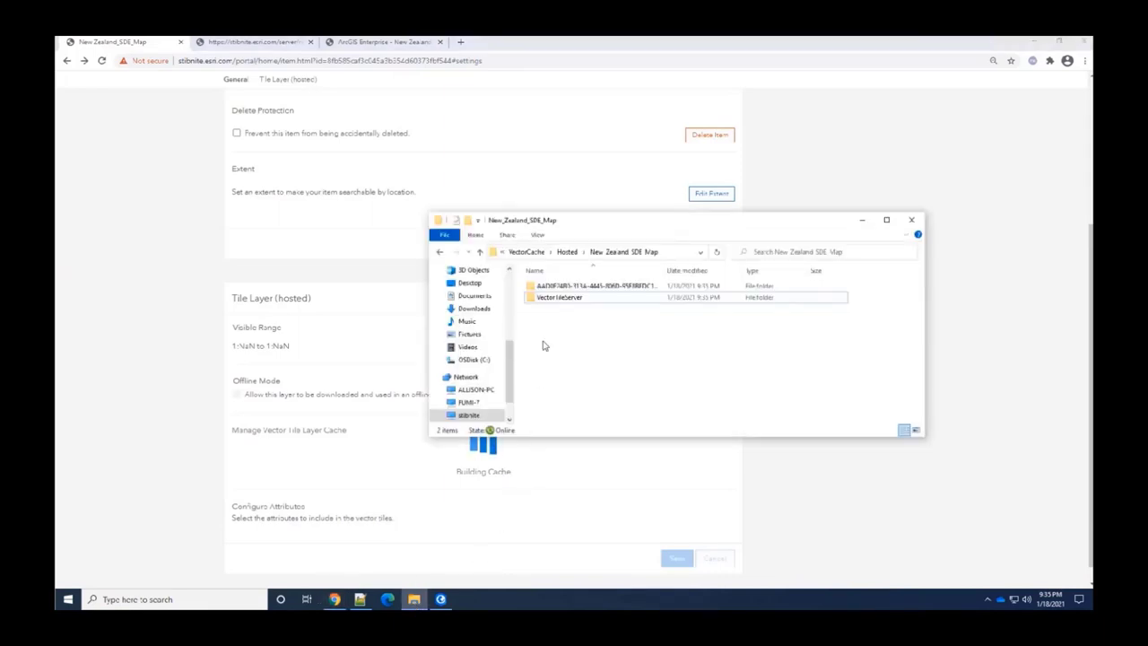
left_click(558, 296)
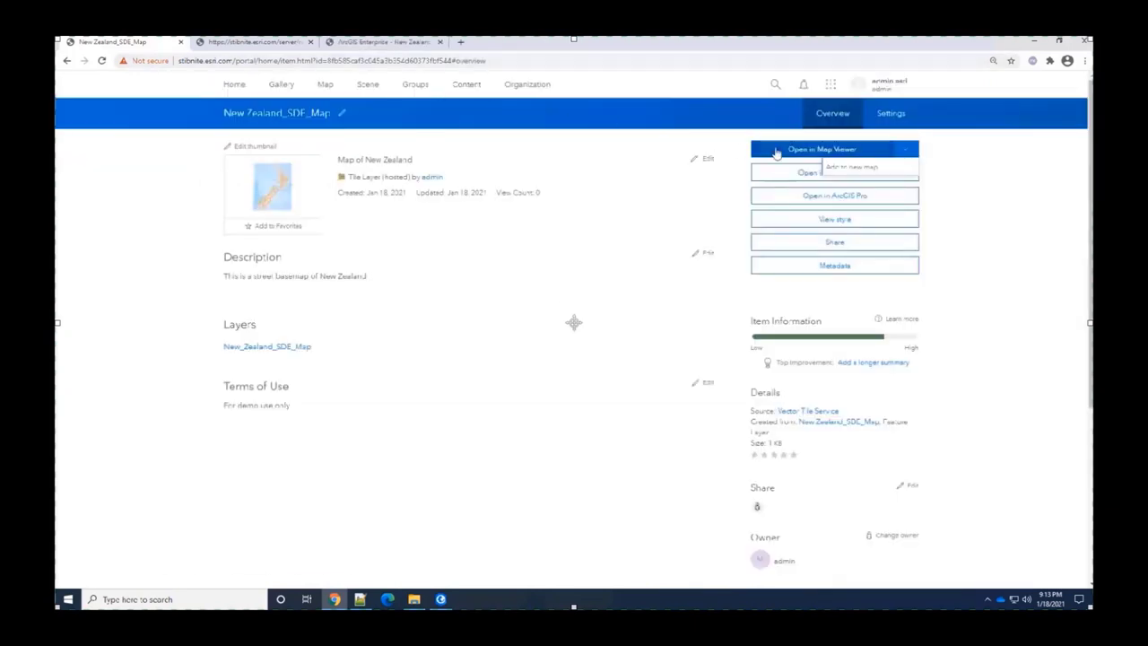
- Add the New Zealand SDE Map layer to a new map and zoom into its orange roads
left_click(843, 167)
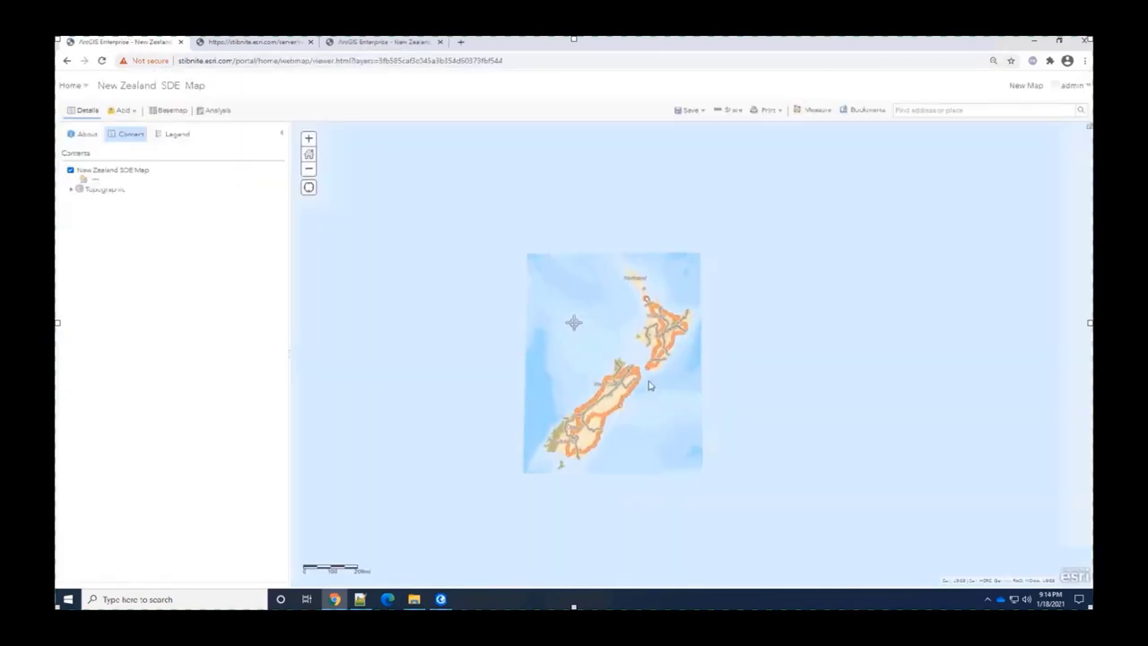
scroll(591, 388, "up", 3)
scroll(591, 388, "up", 5)
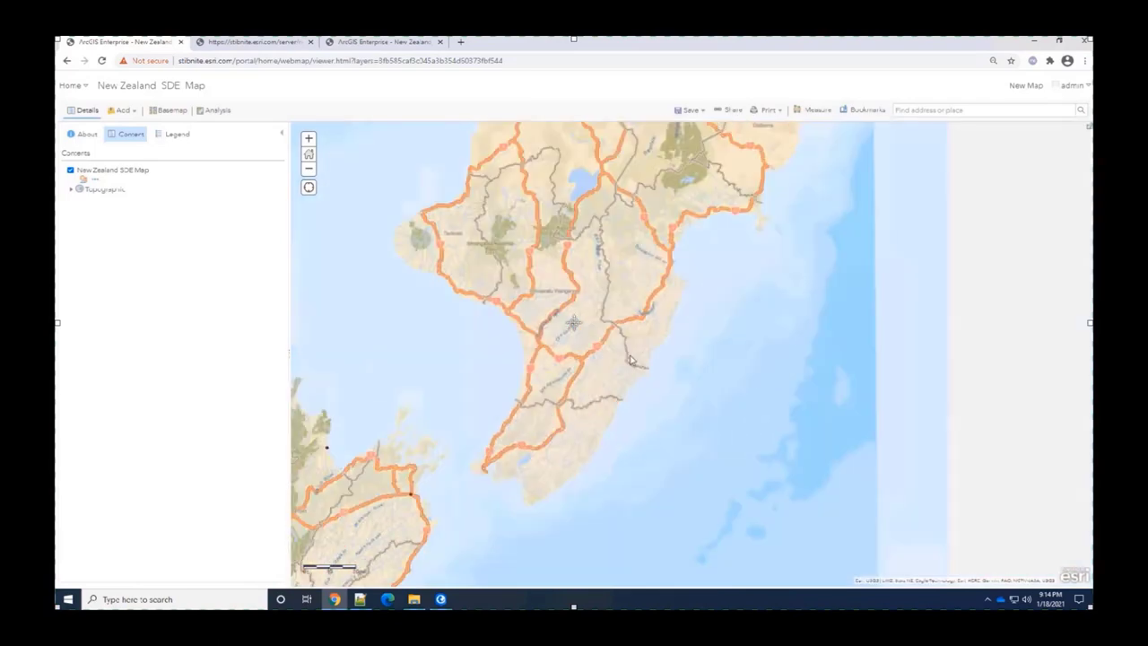
scroll(606, 343, "up", 4)
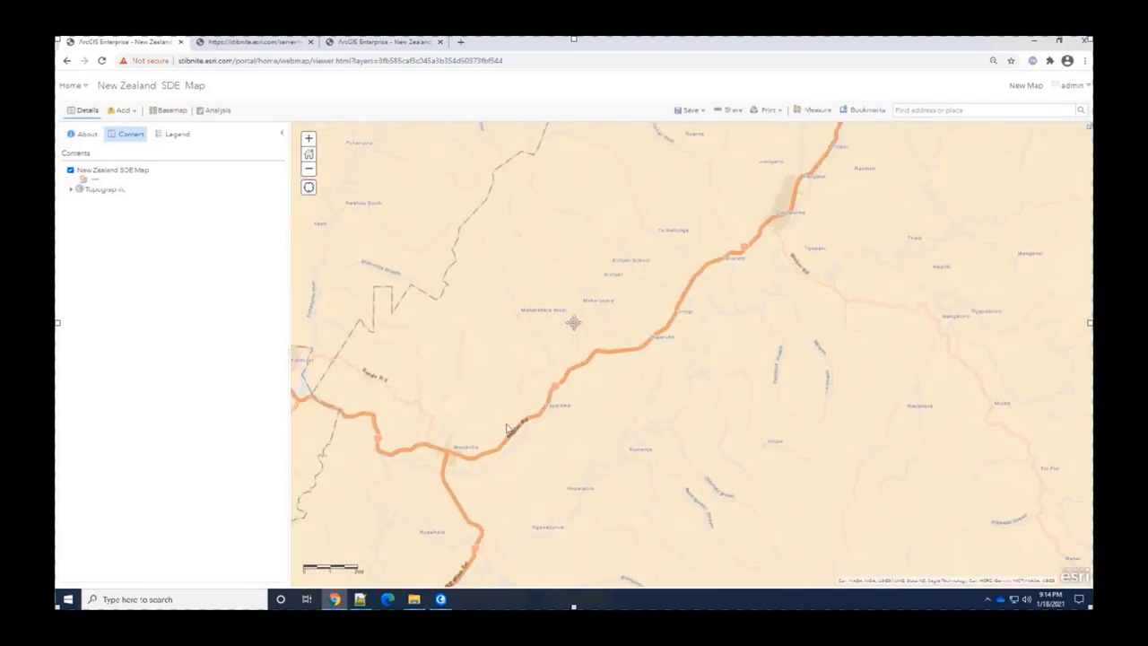